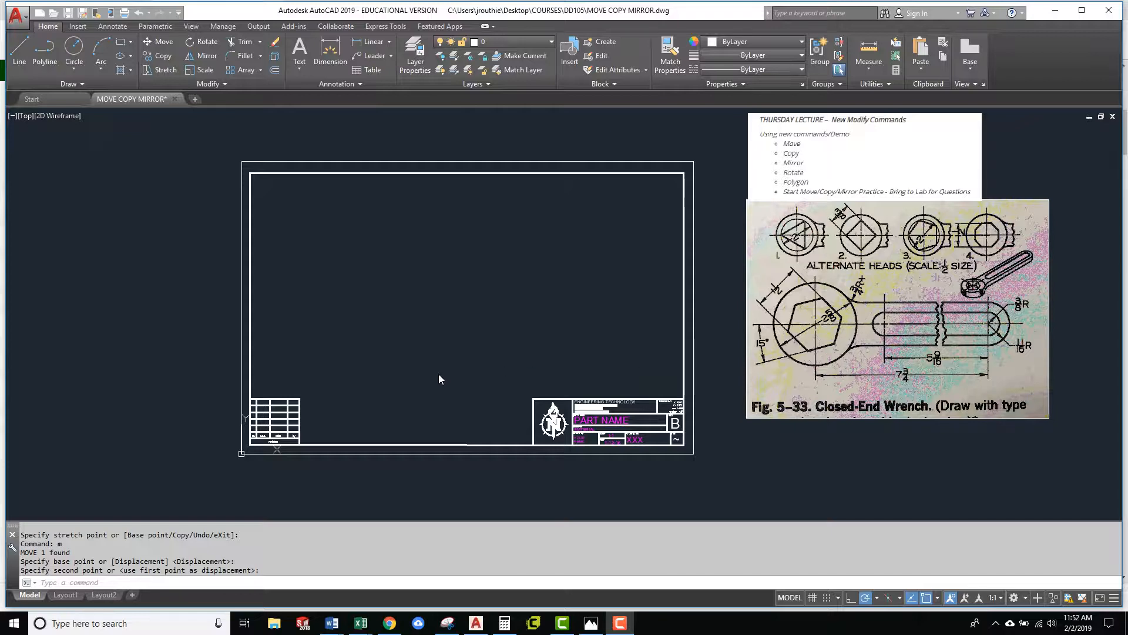
{"action": "left_click", "coordinate": [329, 318]}
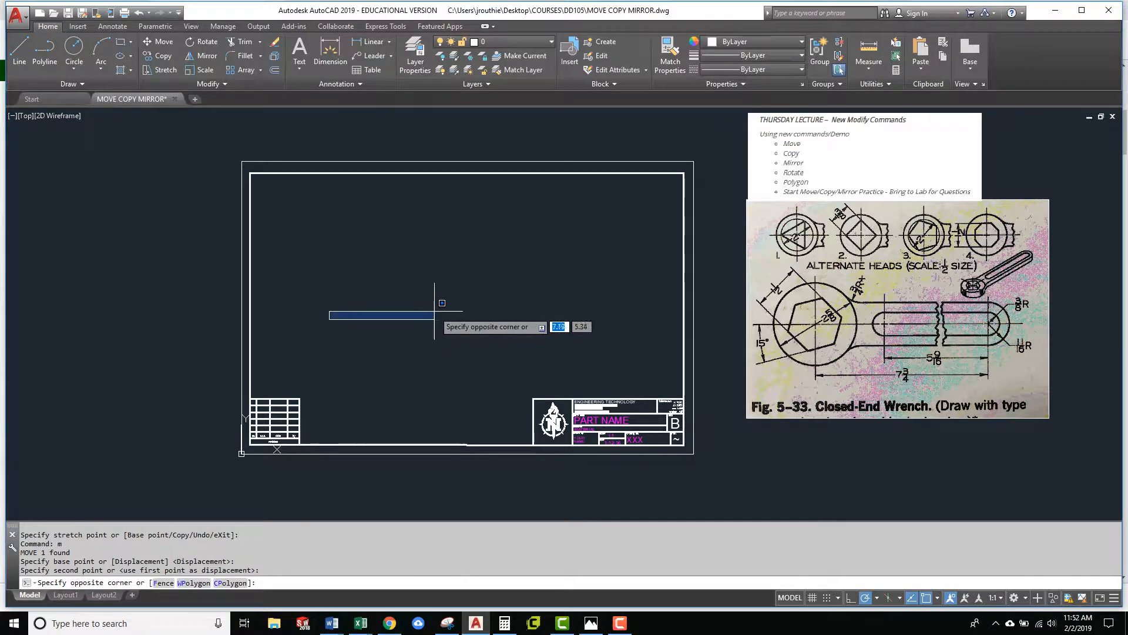
{"action": "key", "text": "Escape"}
{"action": "key", "text": "Escape"}
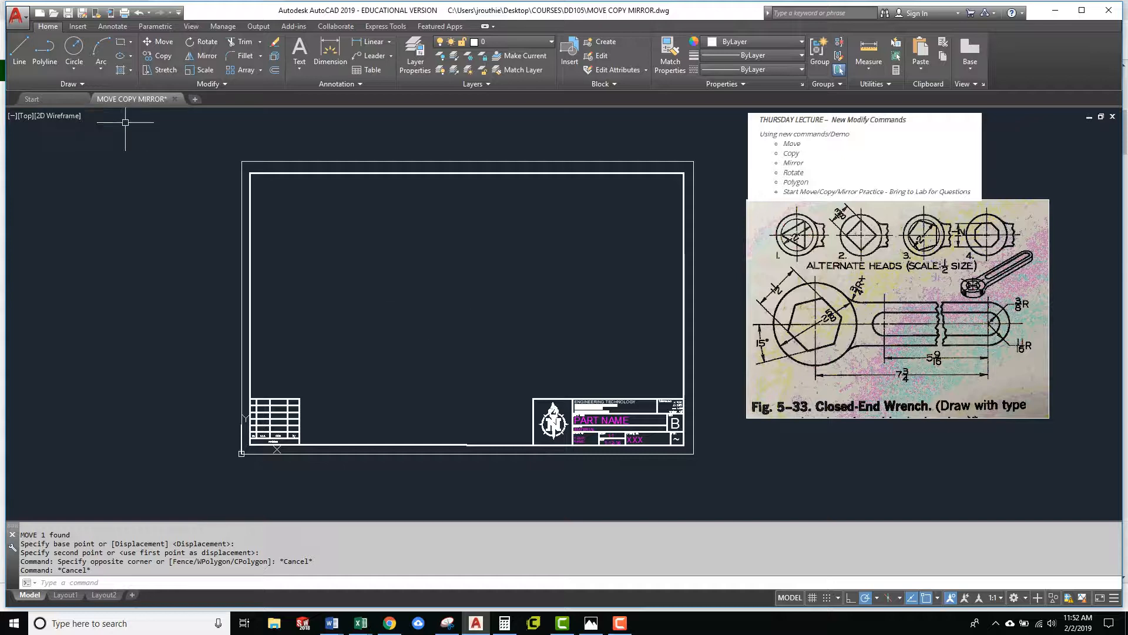
Draw a long horizontal line across the middle of the drawing sheet
{"action": "left_click", "coordinate": [19, 47]}
{"action": "left_click", "coordinate": [346, 304]}
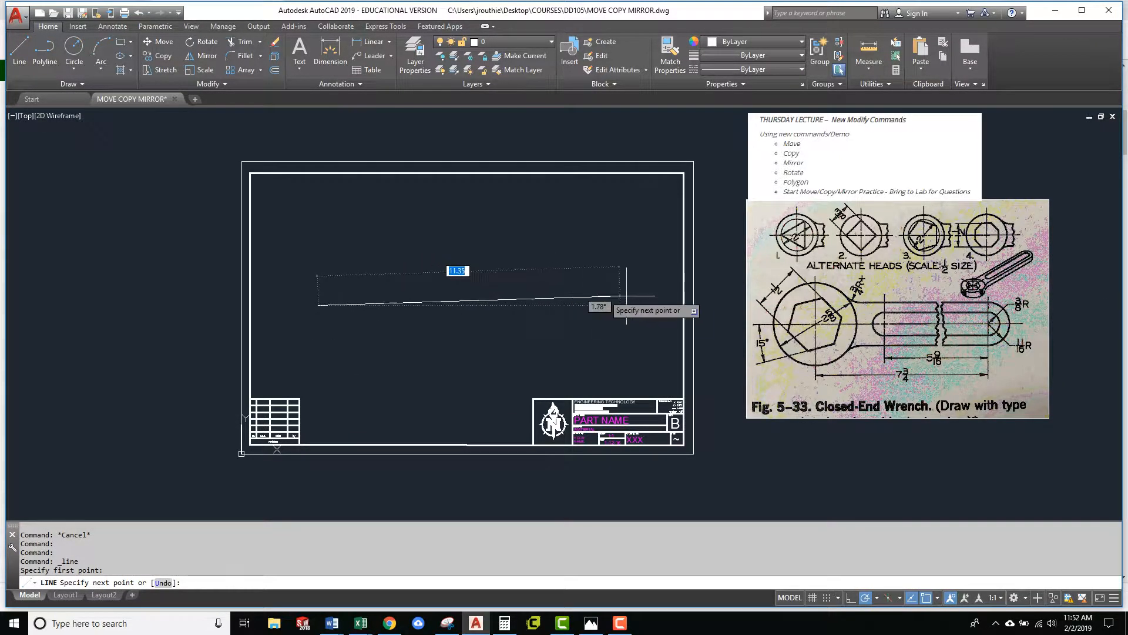
{"action": "left_click", "coordinate": [653, 304]}
{"action": "key", "text": "Return"}
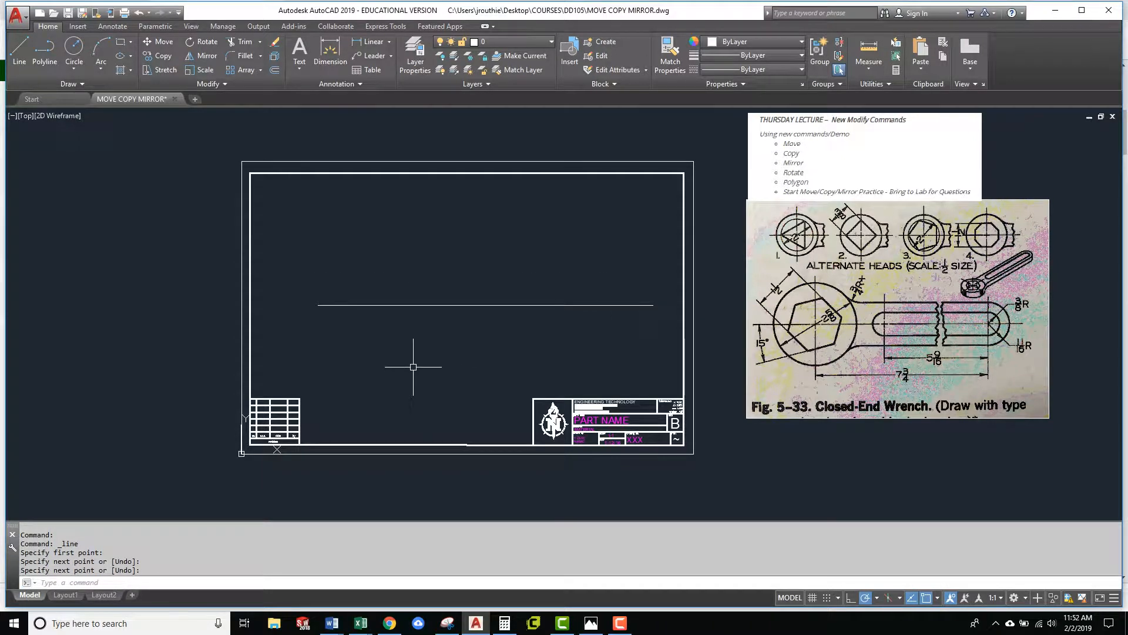
Draw a short vertical line about 0.57 long downward from the horizontal line's left end
{"action": "type", "text": "l"}
{"action": "key", "text": "Return"}
{"action": "left_click", "coordinate": [318, 304]}
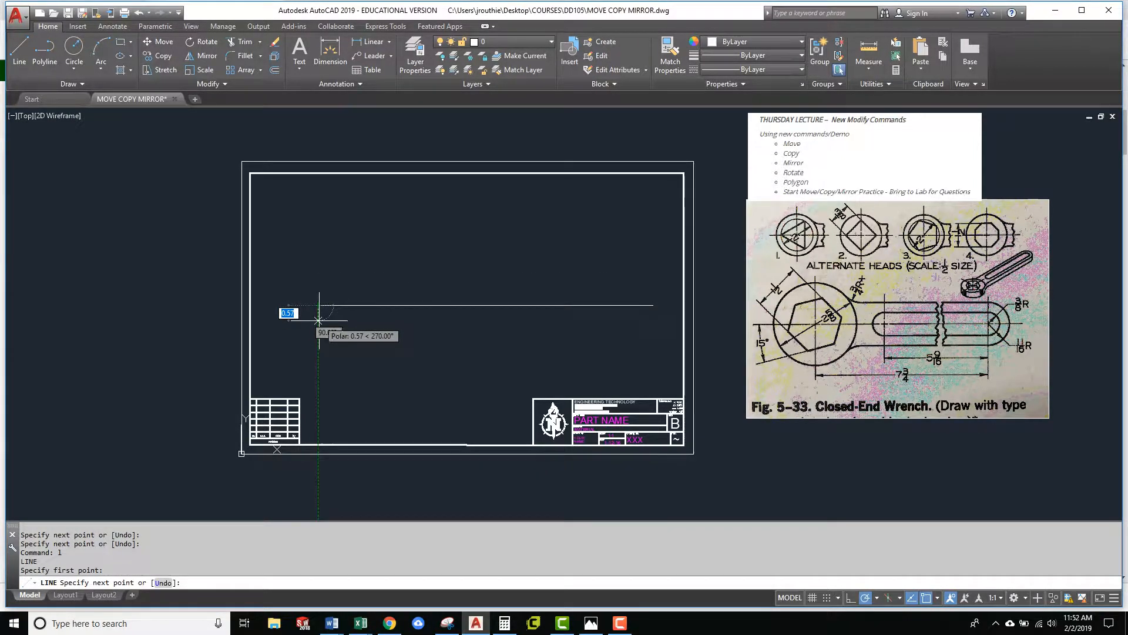
{"action": "left_click", "coordinate": [318, 320]}
{"action": "key", "text": "Return"}
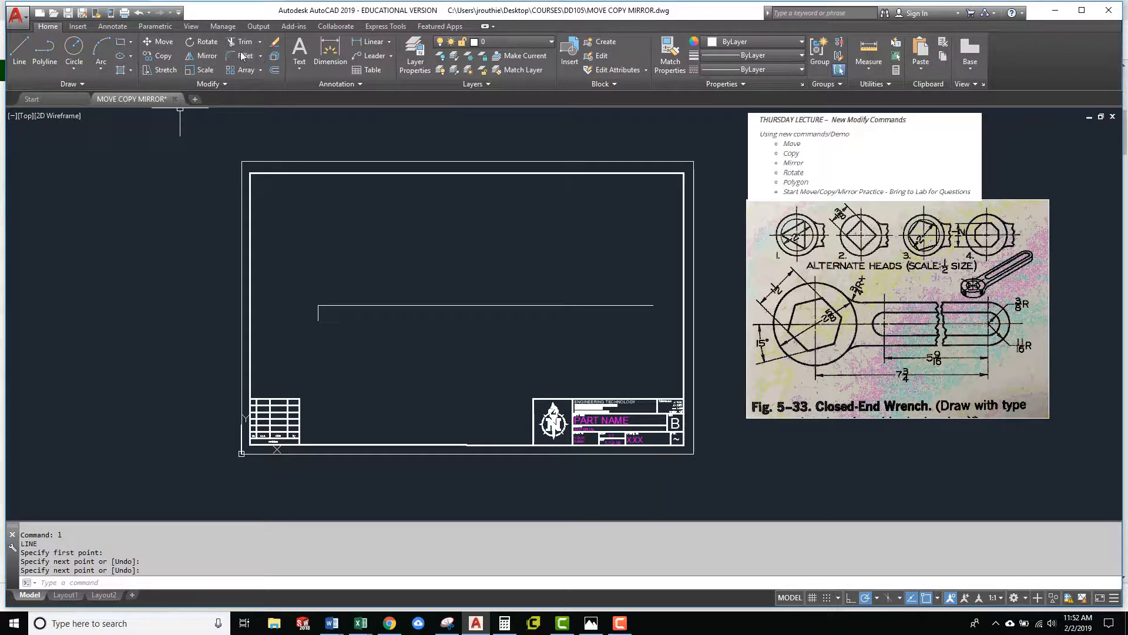
Erase the short vertical line at the horizontal line's left end
{"action": "left_click", "coordinate": [276, 70]}
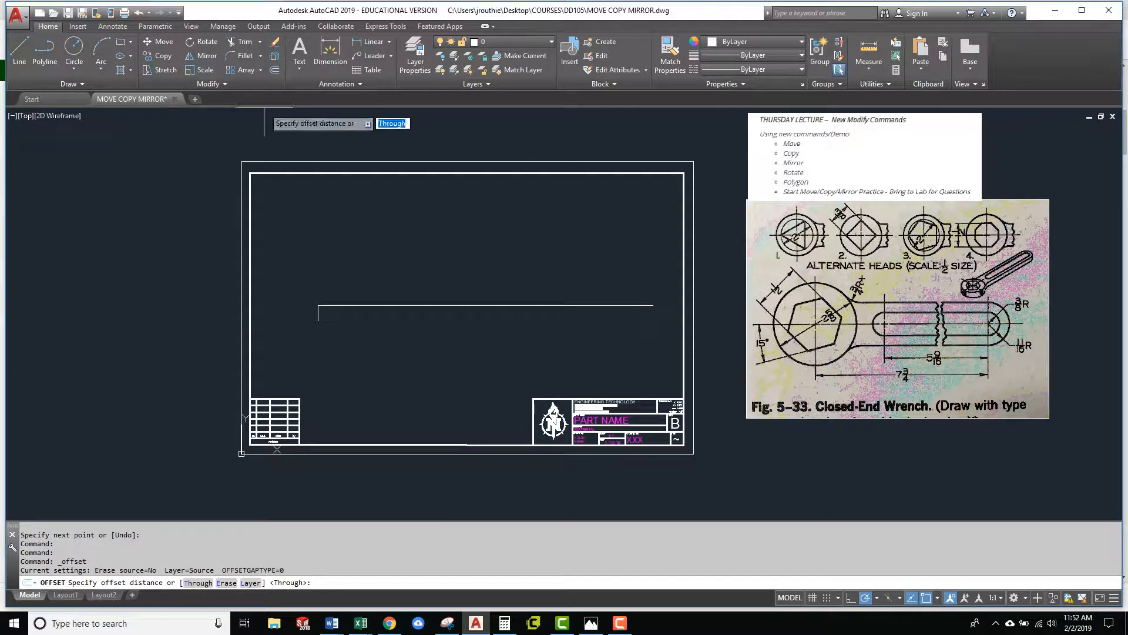
{"action": "key", "text": "Escape"}
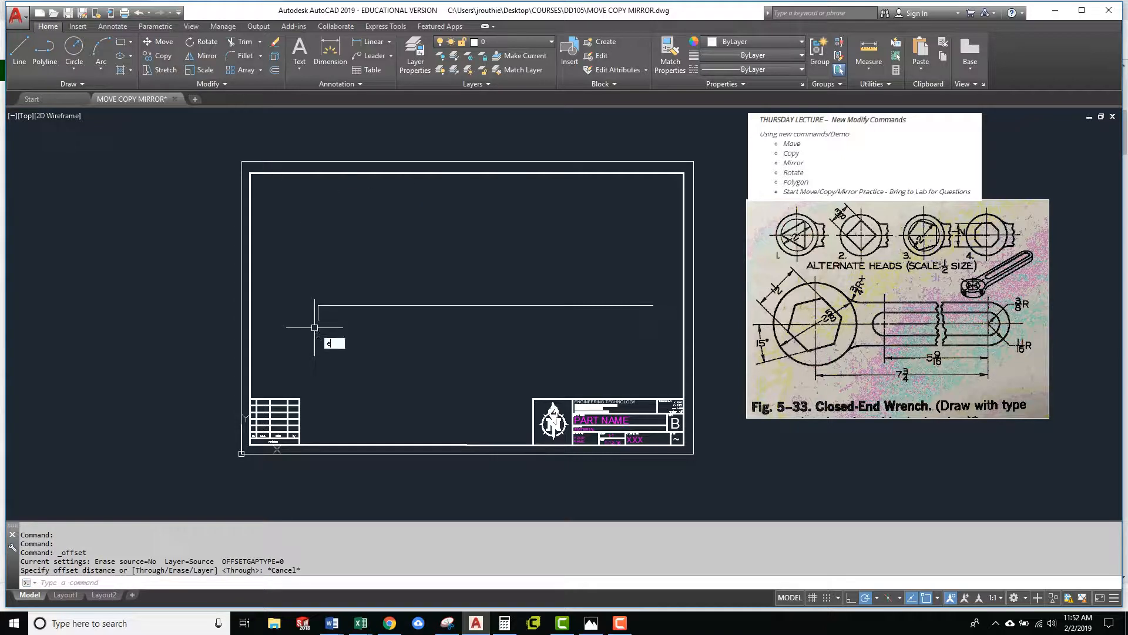
{"action": "key", "text": "Return"}
{"action": "left_click", "coordinate": [320, 320]}
{"action": "left_click", "coordinate": [312, 311]}
{"action": "key", "text": "Return"}
Draw a short vertical line upward from the horizontal line's right end
{"action": "type", "text": "l"}
{"action": "key", "text": "Return"}
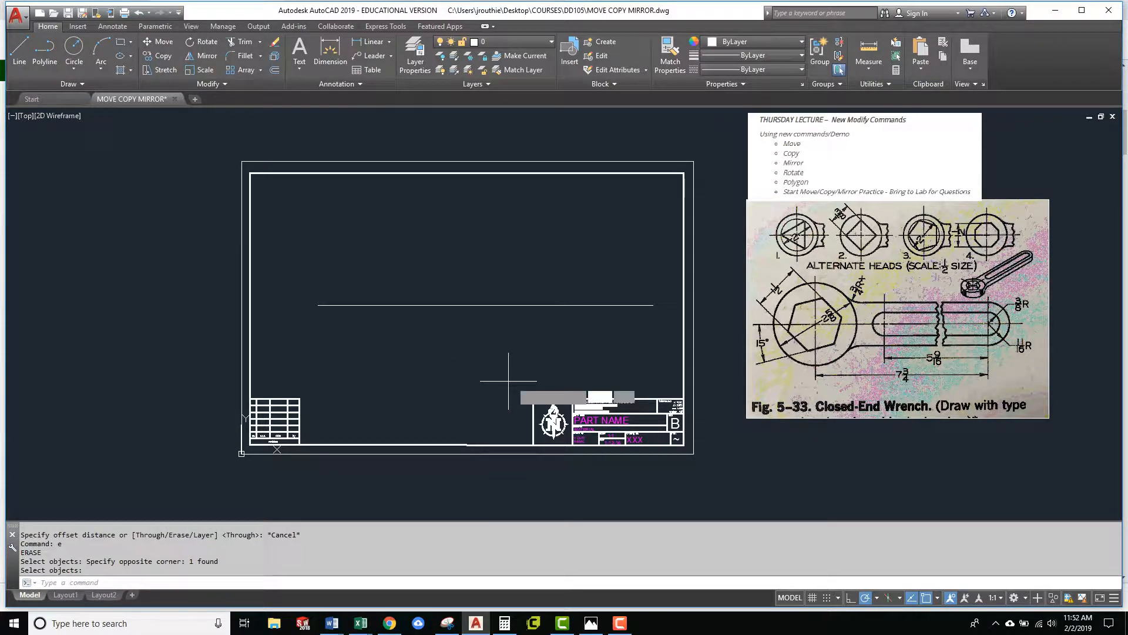
{"action": "left_click", "coordinate": [653, 305]}
{"action": "left_click", "coordinate": [653, 271]}
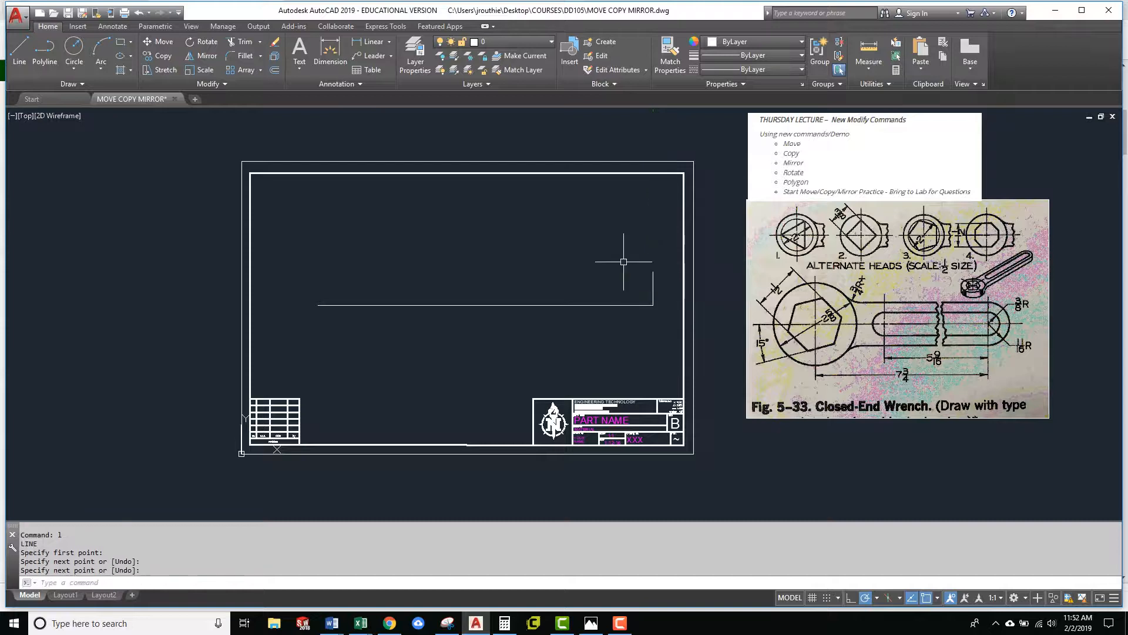
{"action": "key", "text": "Return"}
Offset the vertical line at the right end 5.5625 to the left
{"action": "left_click", "coordinate": [509, 372]}
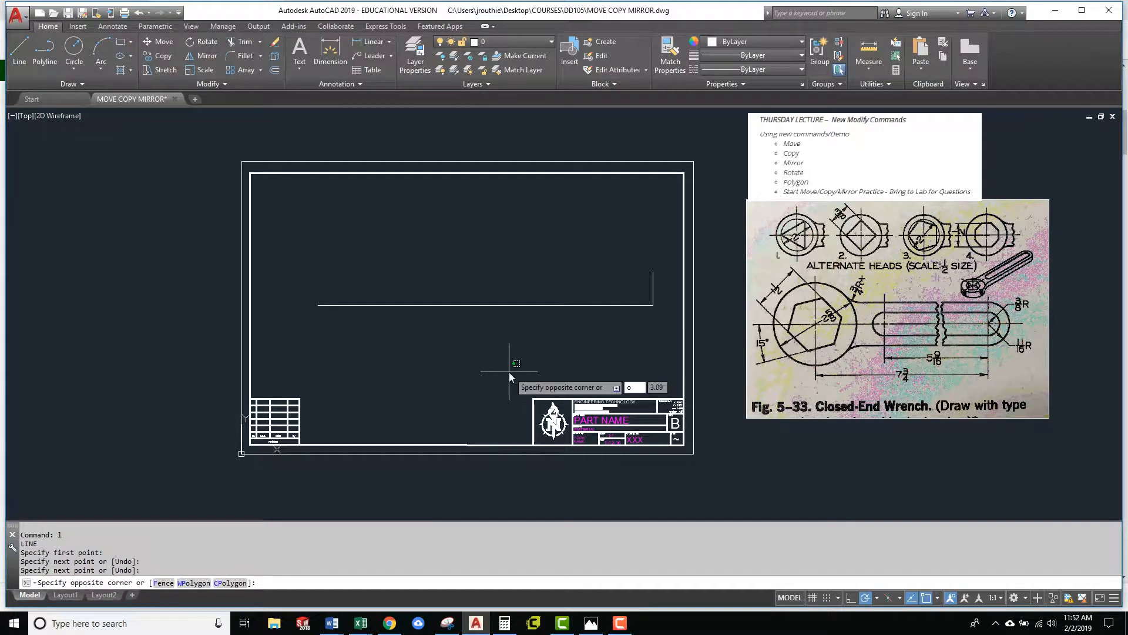
{"action": "type", "text": "offset"}
{"action": "key", "text": "Return"}
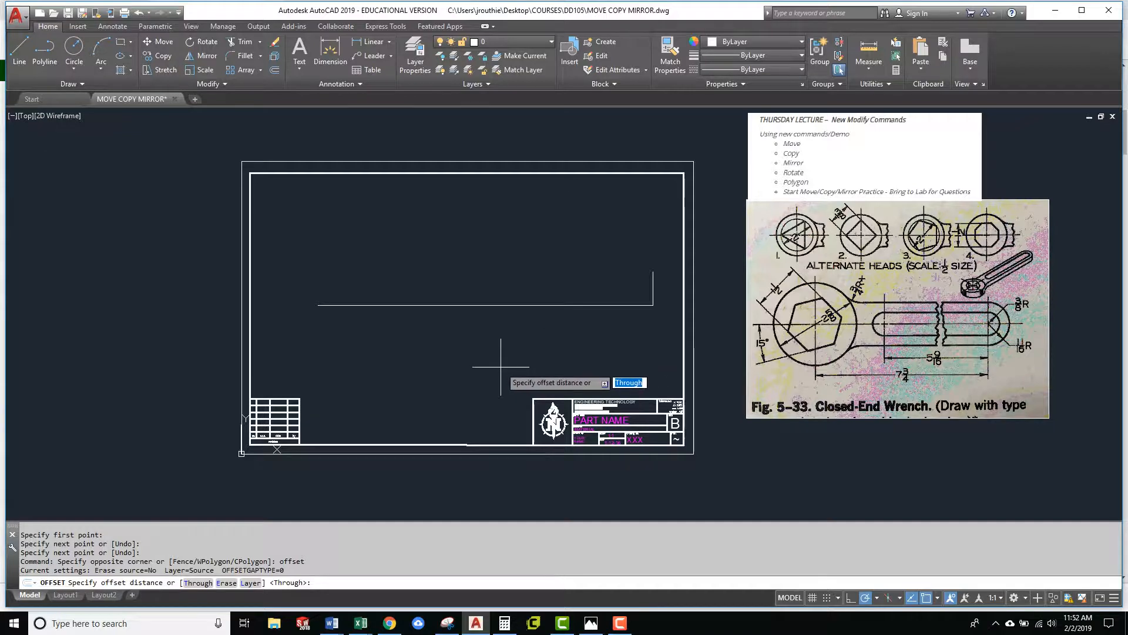
{"action": "type", "text": "5.56"}
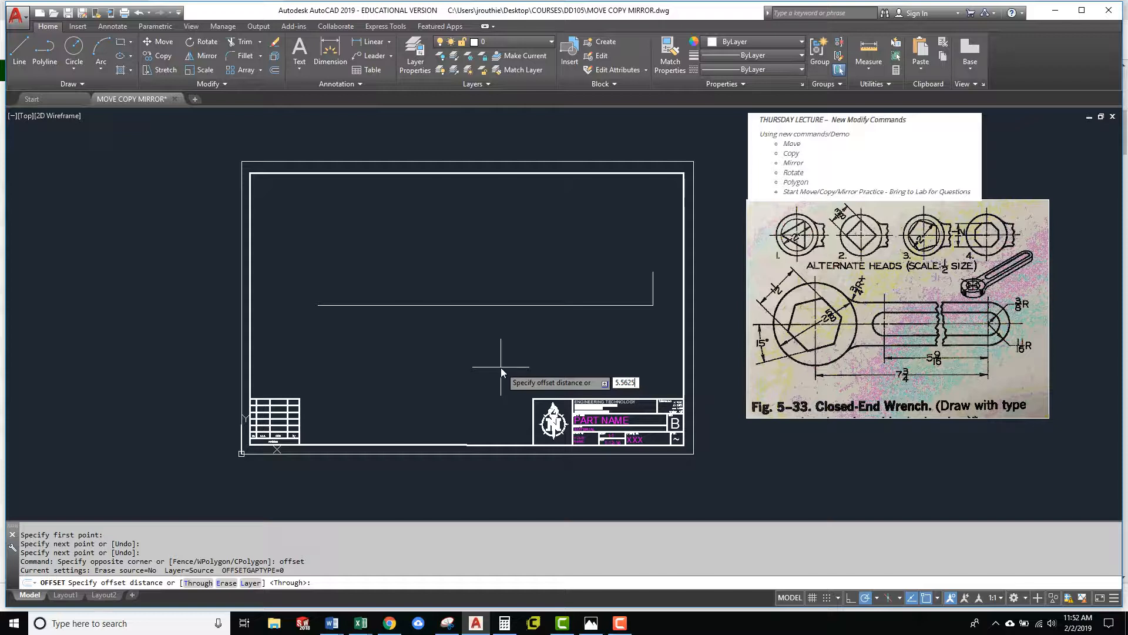
{"action": "type", "text": "25"}
{"action": "key", "text": "Return"}
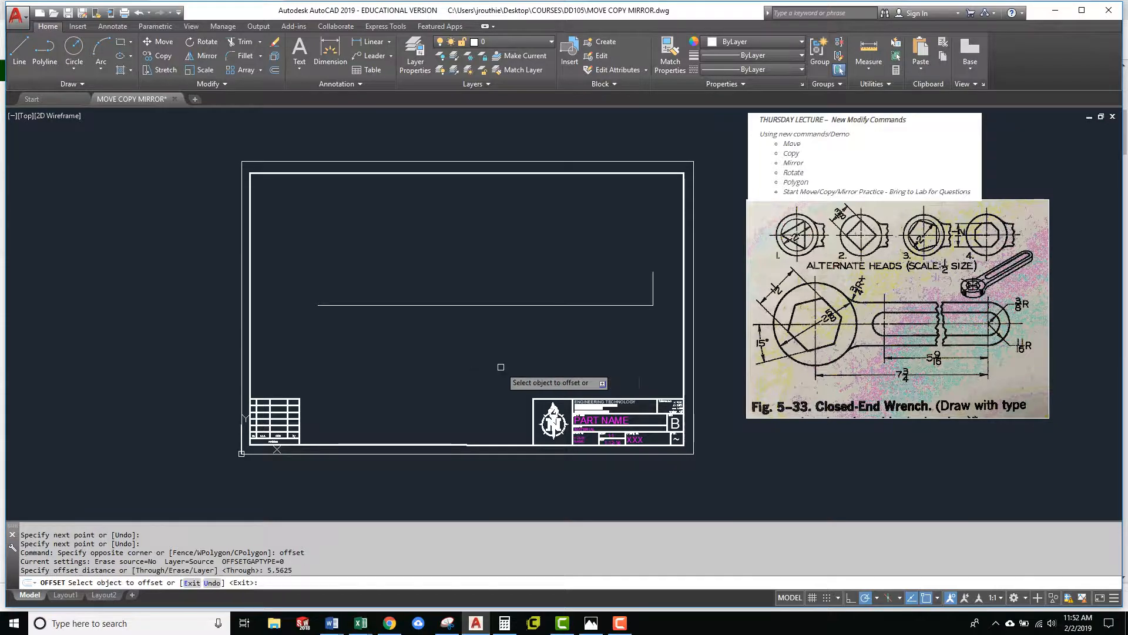
{"action": "left_click", "coordinate": [652, 288]}
{"action": "left_click", "coordinate": [629, 287]}
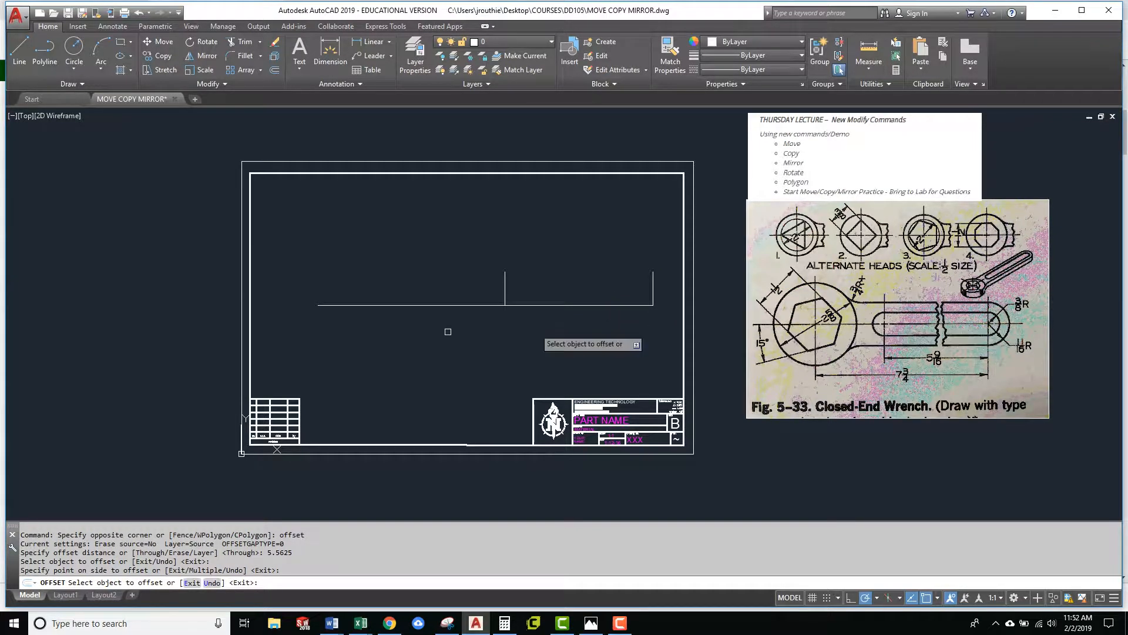
{"action": "key", "text": "Return"}
Offset the rightmost vertical line 7.75 to the left
{"action": "key", "text": "Return"}
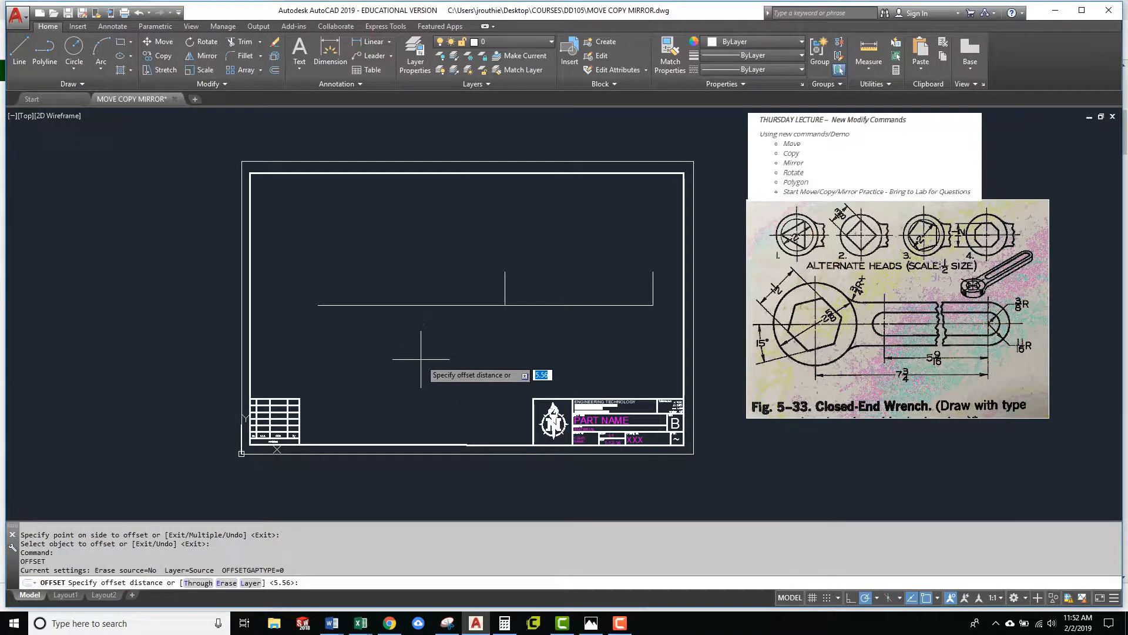
{"action": "type", "text": "7.75"}
{"action": "key", "text": "Return"}
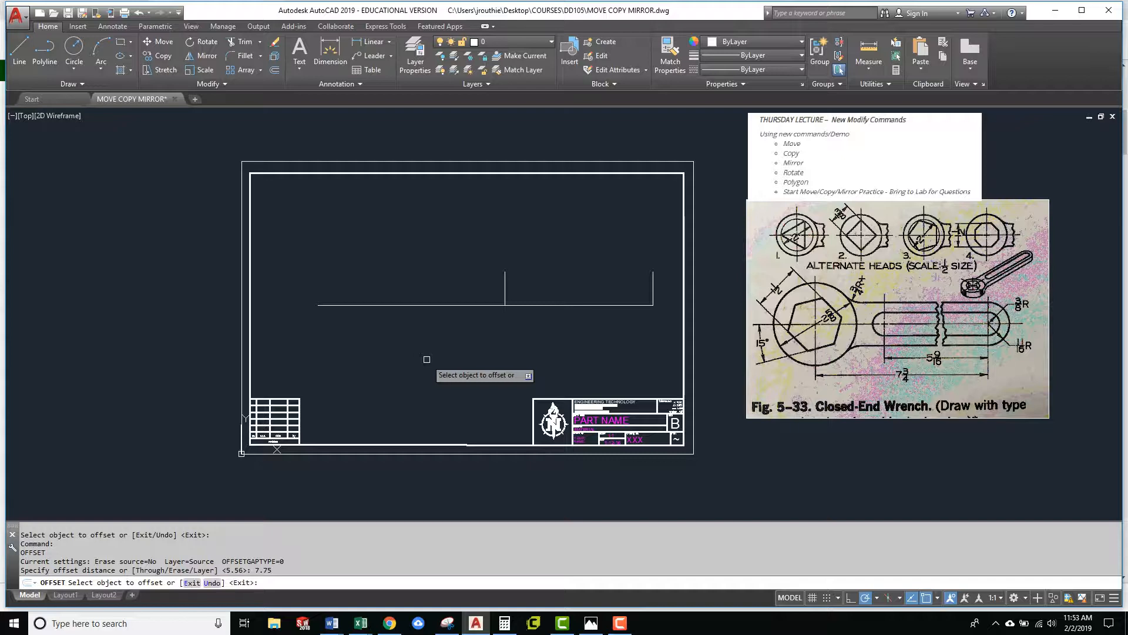
{"action": "left_click", "coordinate": [653, 288]}
{"action": "left_click", "coordinate": [593, 292]}
{"action": "key", "text": "Return"}
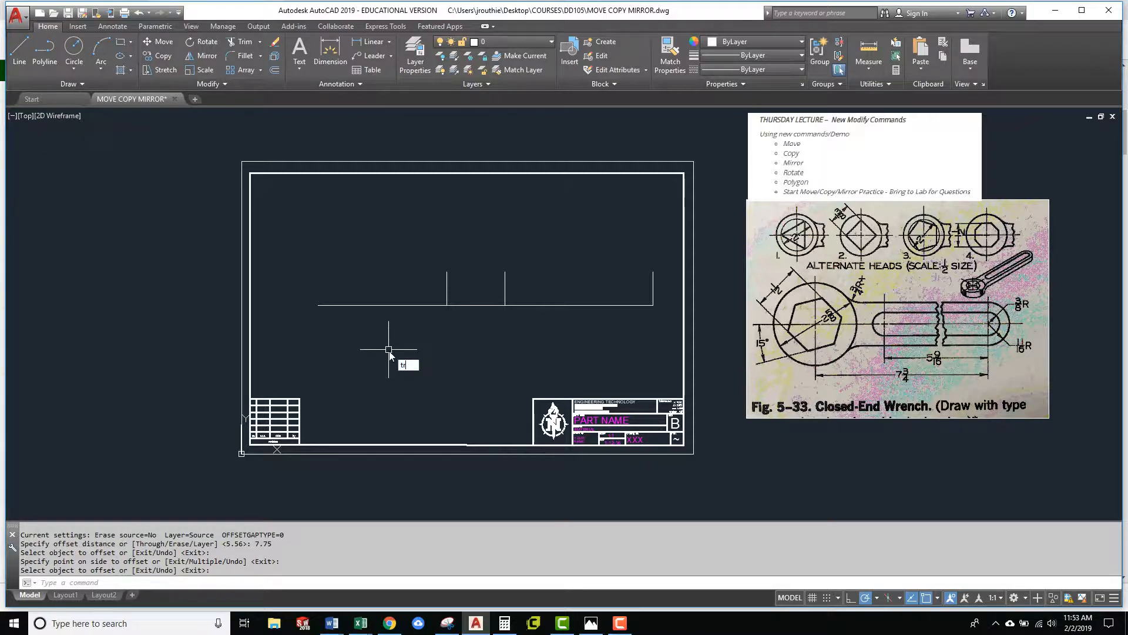
Trim the part of the horizontal line that extends left of the leftmost vertical line
{"action": "key", "text": "Return"}
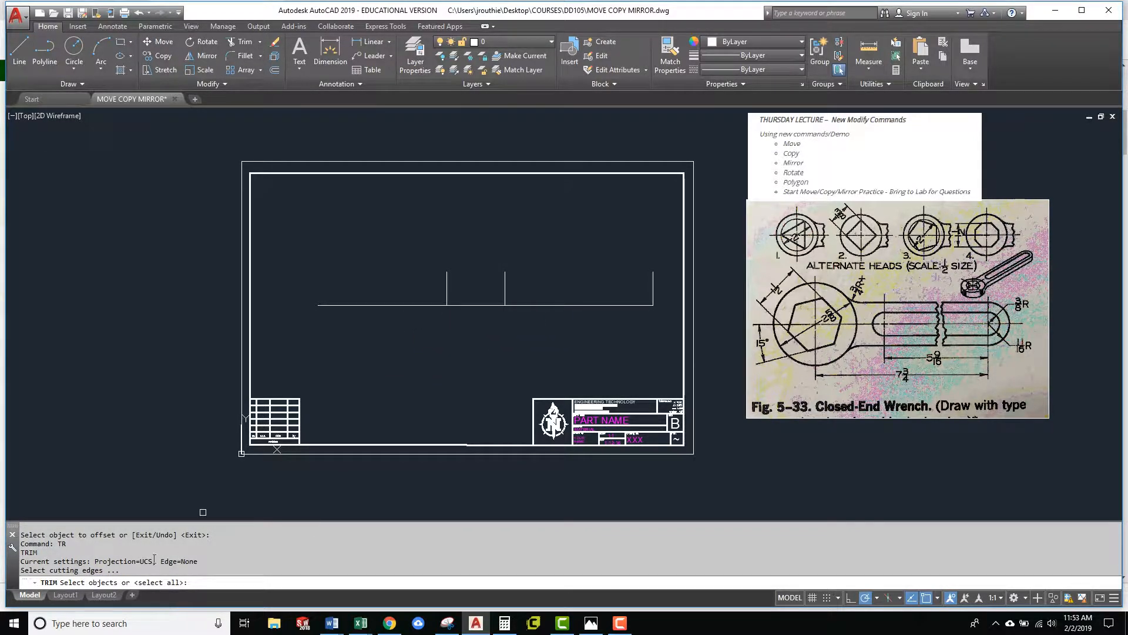
{"action": "left_click", "coordinate": [447, 279]}
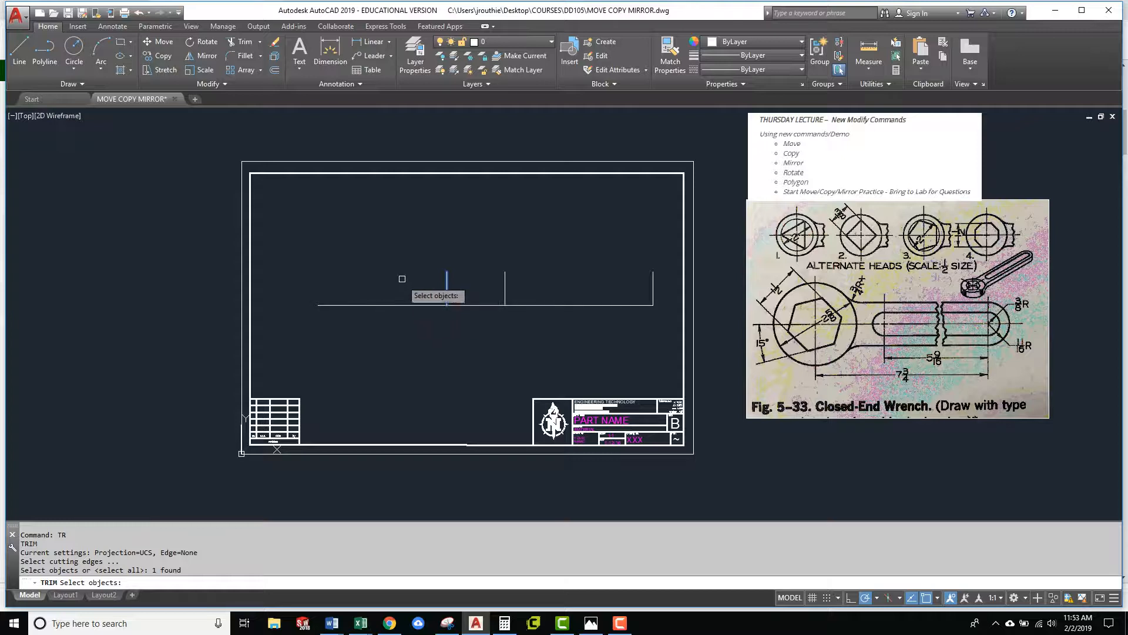
{"action": "key", "text": "Return"}
{"action": "left_click", "coordinate": [398, 305]}
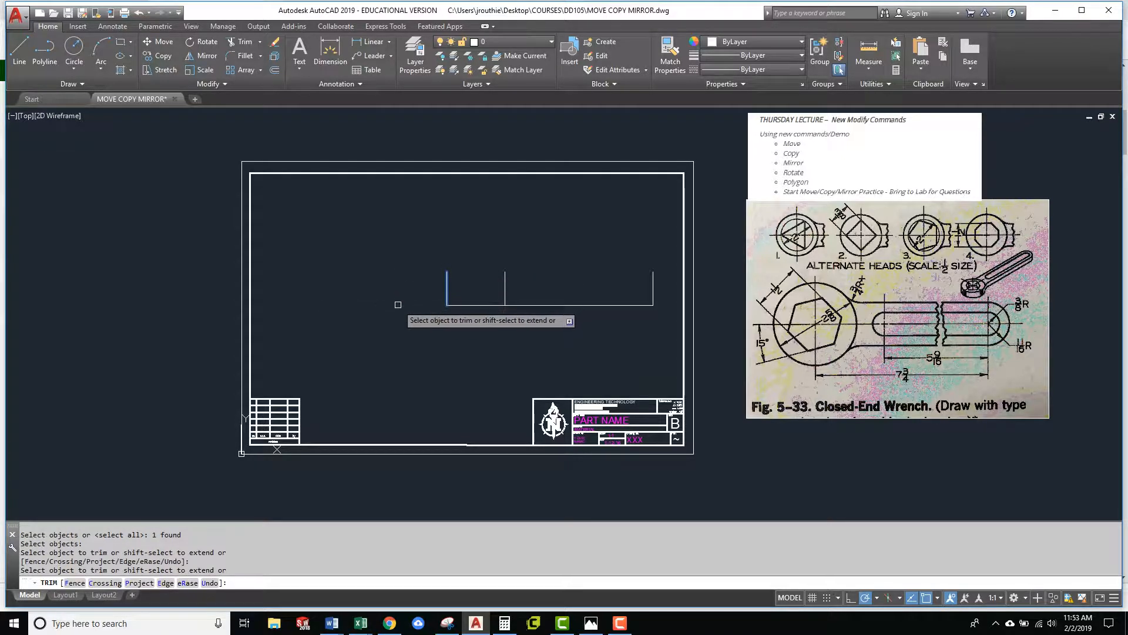
{"action": "key", "text": "Return"}
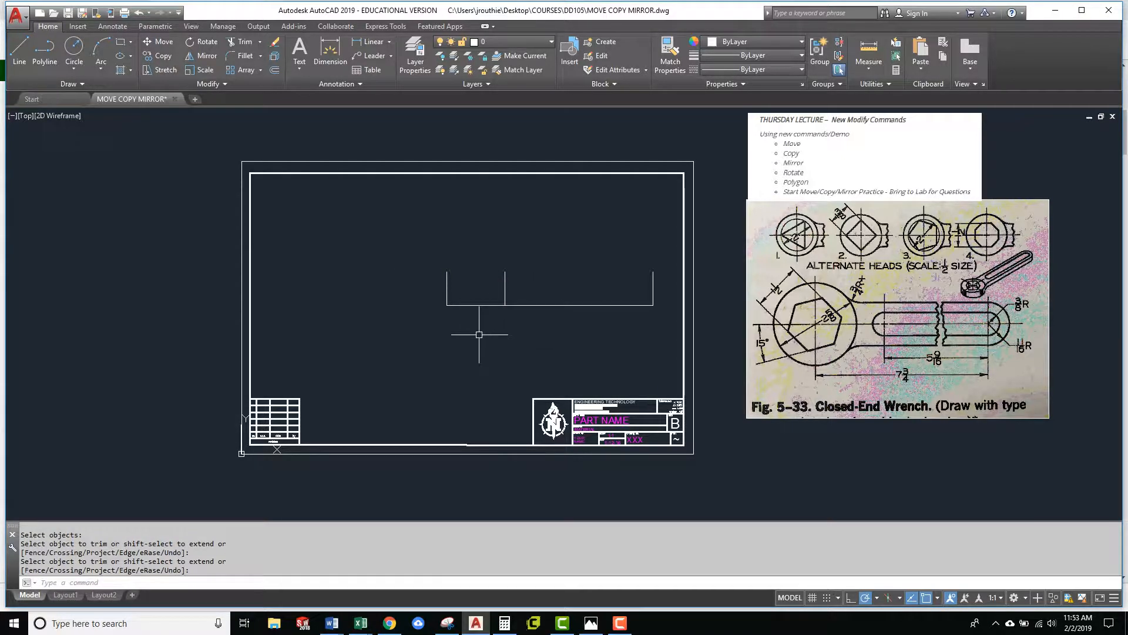
{"action": "key", "text": "Escape"}
{"action": "key", "text": "Escape"}
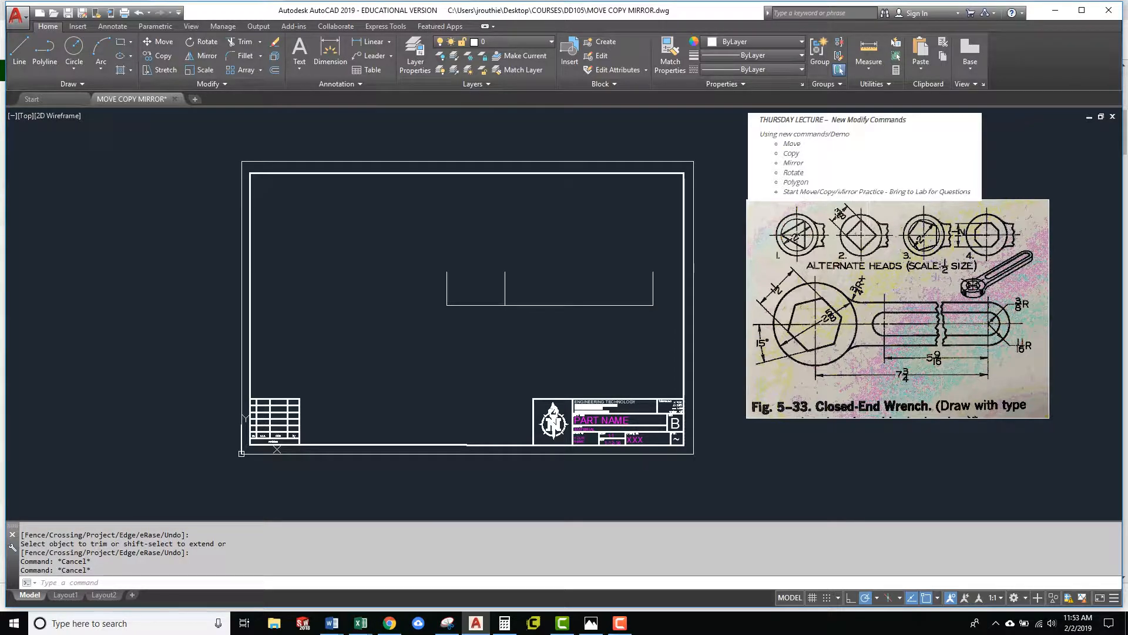
Move the horizontal line and the three vertical lines together left and slightly down, toward the middle of the sheet
{"action": "left_click", "coordinate": [160, 43]}
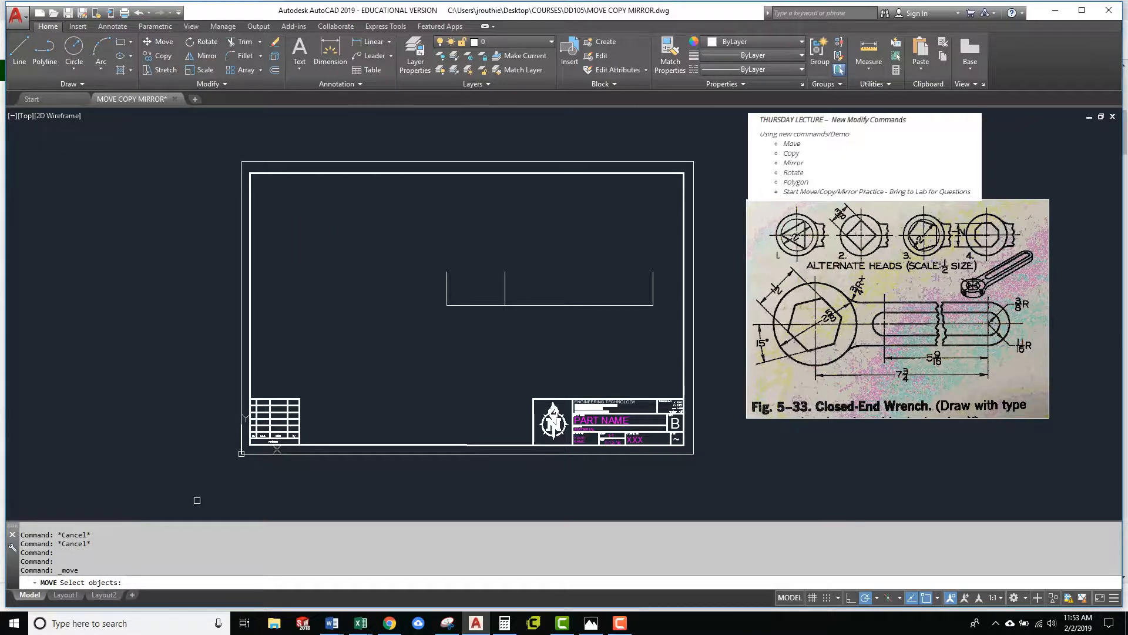
{"action": "left_click", "coordinate": [310, 270]}
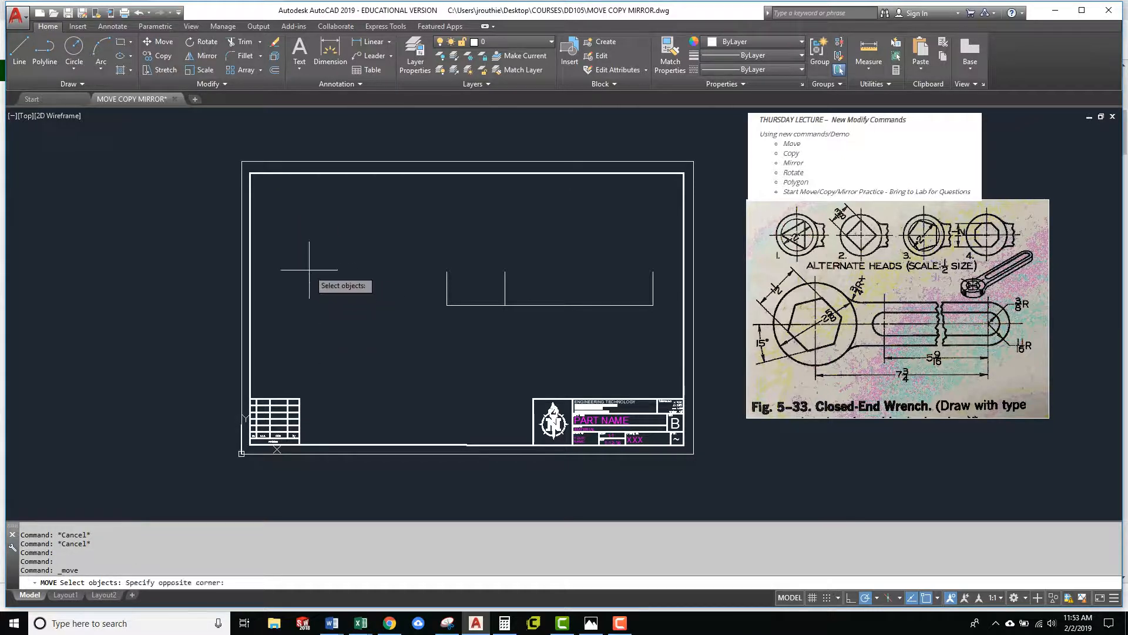
{"action": "left_click", "coordinate": [404, 354]}
{"action": "left_click", "coordinate": [403, 373]}
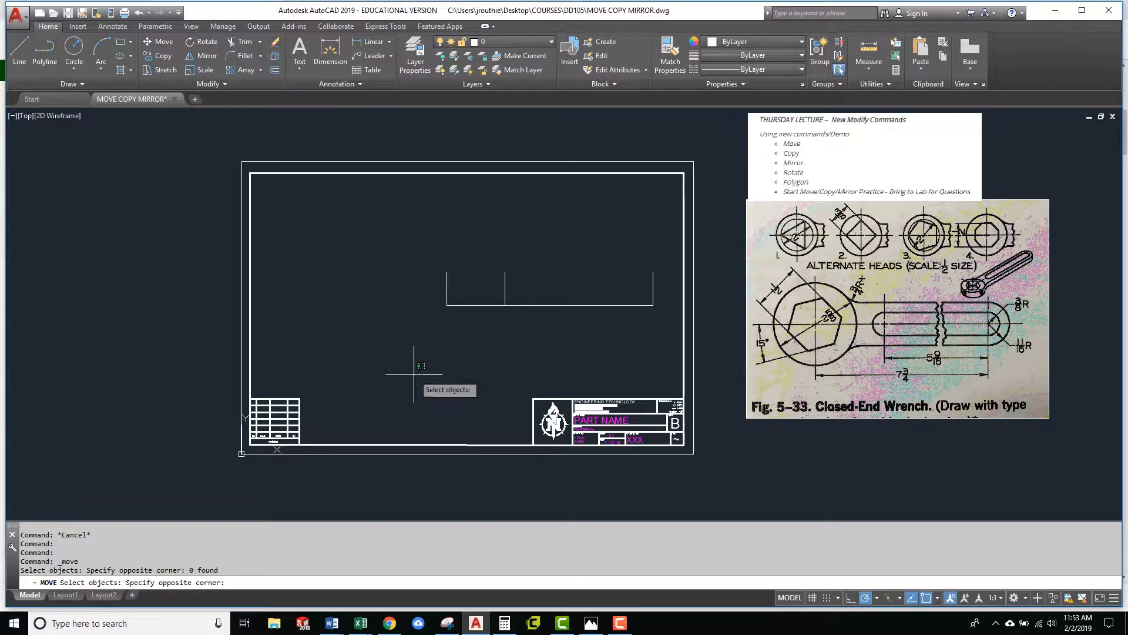
{"action": "left_click", "coordinate": [310, 301]}
{"action": "left_click", "coordinate": [286, 266]}
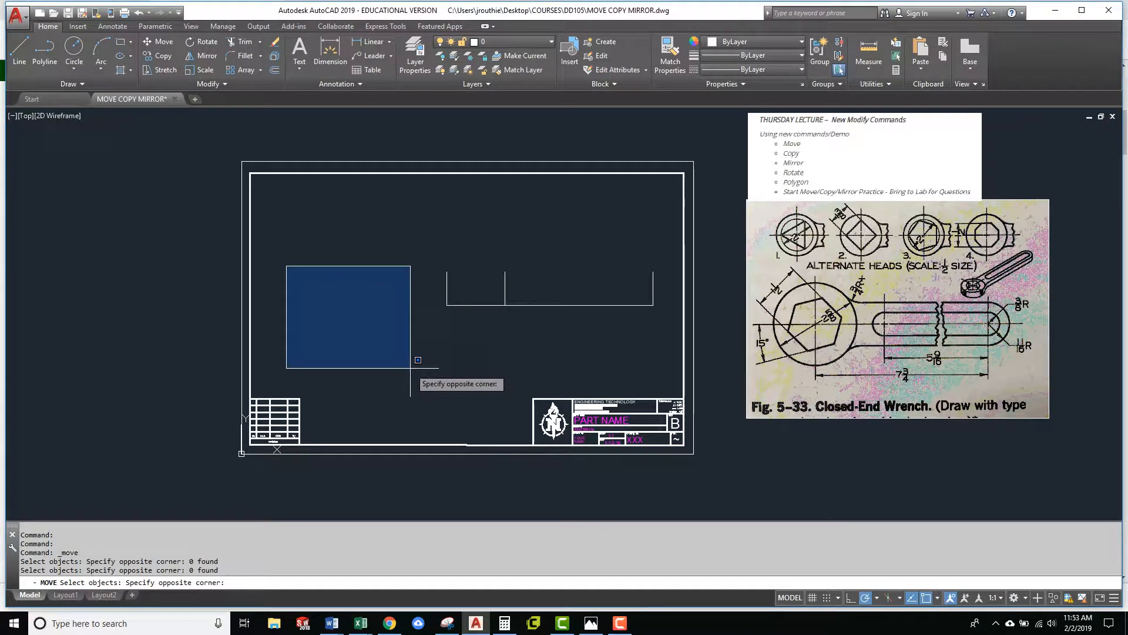
{"action": "left_click", "coordinate": [410, 368]}
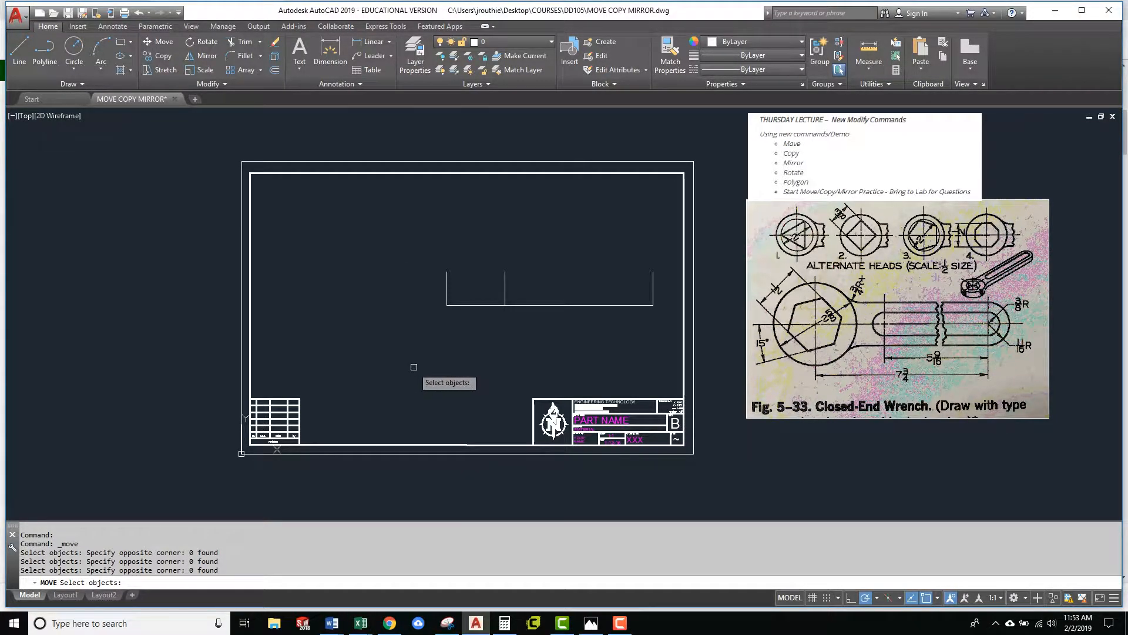
{"action": "left_click", "coordinate": [415, 366]}
{"action": "left_click", "coordinate": [291, 249]}
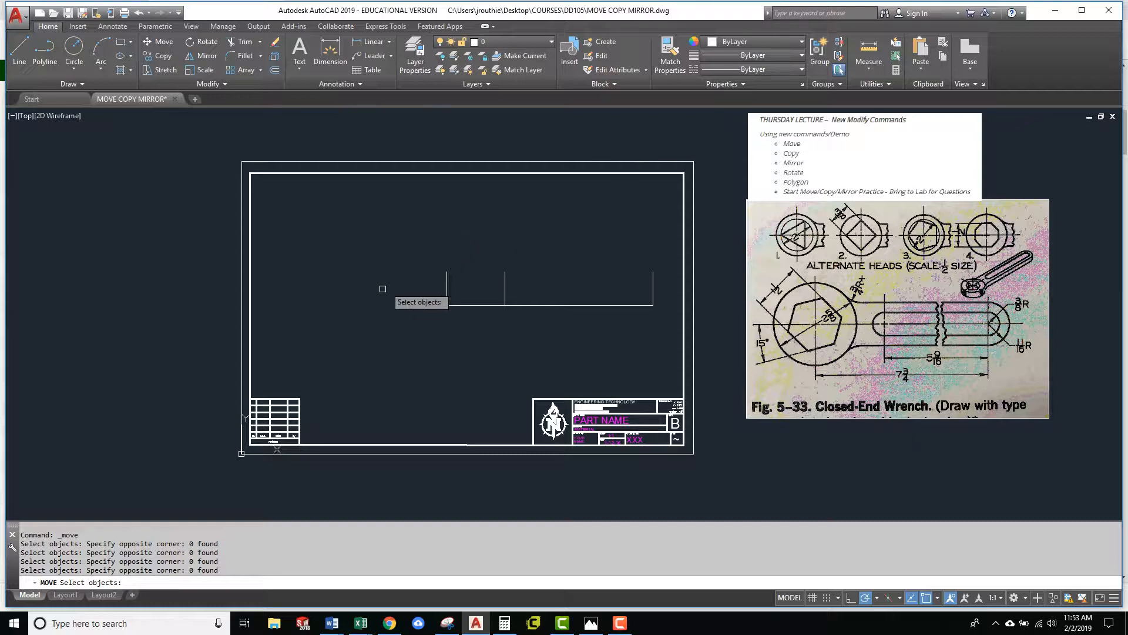
{"action": "left_click", "coordinate": [385, 232]}
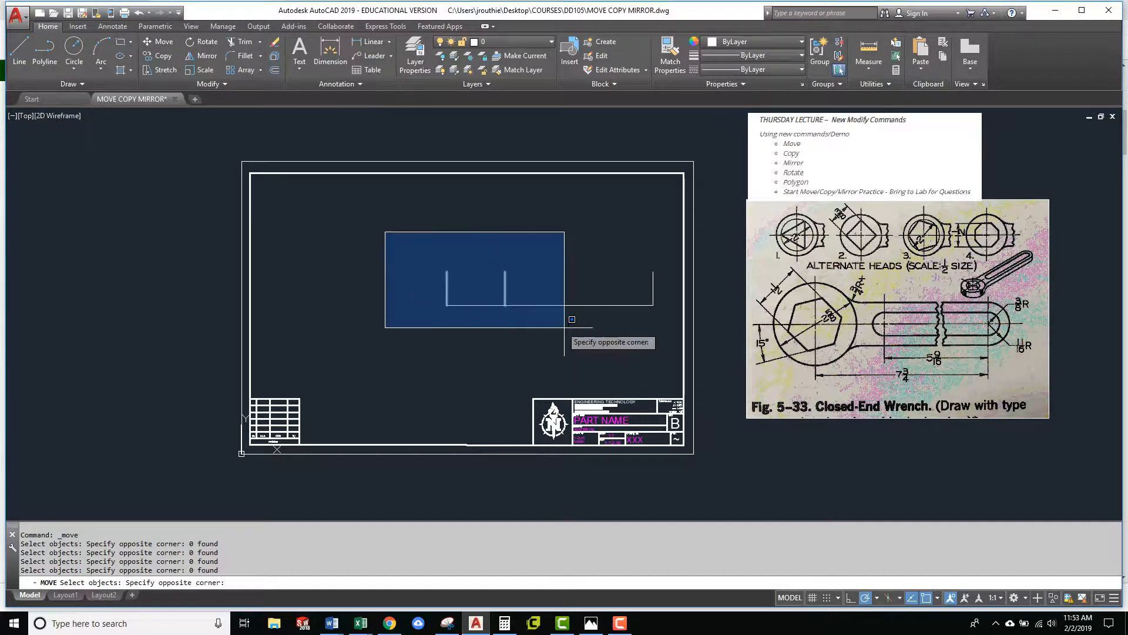
{"action": "left_click", "coordinate": [673, 329]}
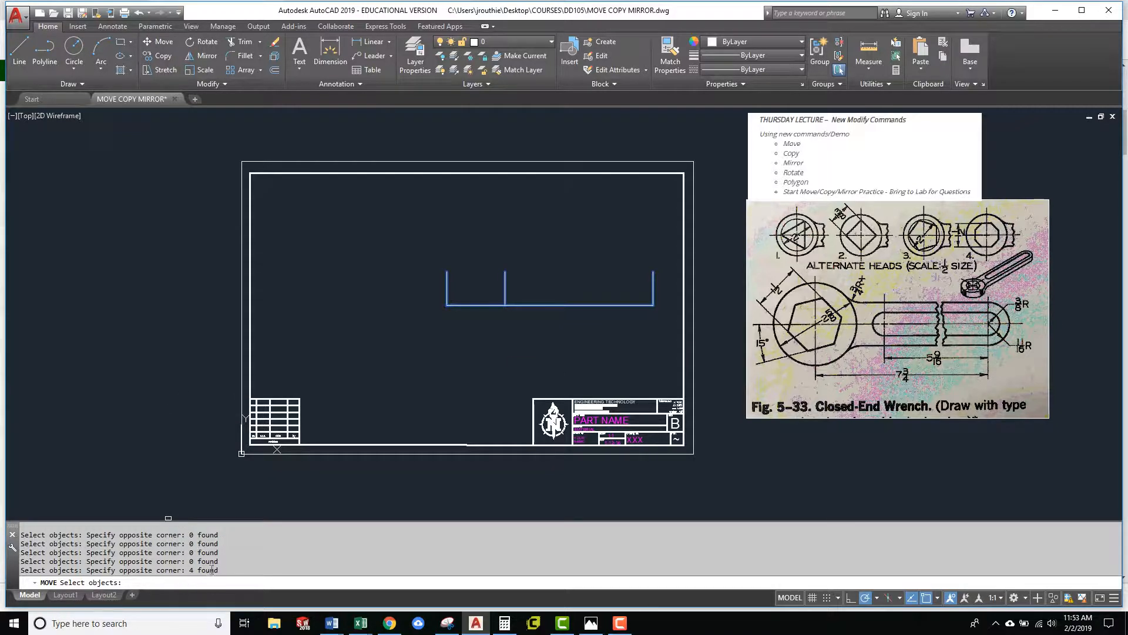
{"action": "key", "text": "Return"}
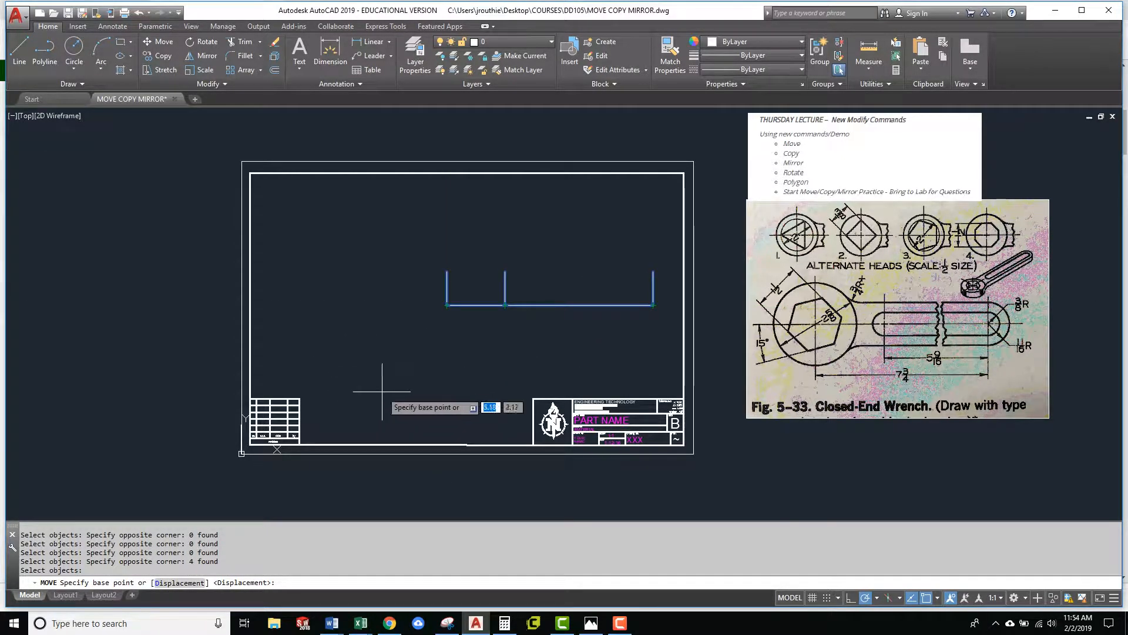
{"action": "left_click", "coordinate": [418, 377]}
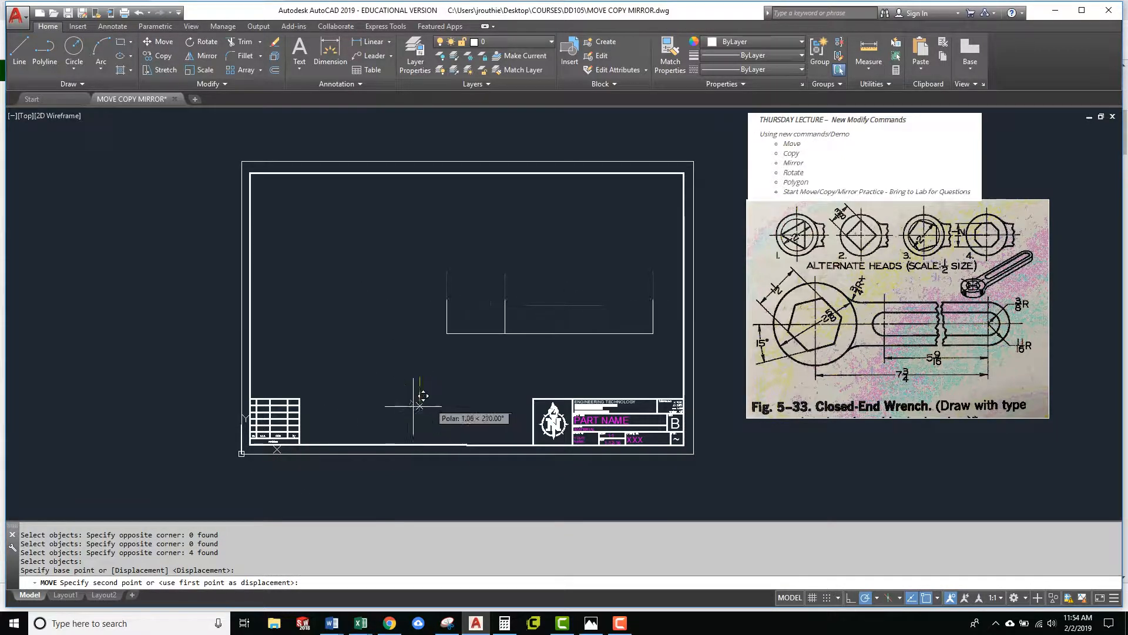
{"action": "left_click", "coordinate": [328, 387]}
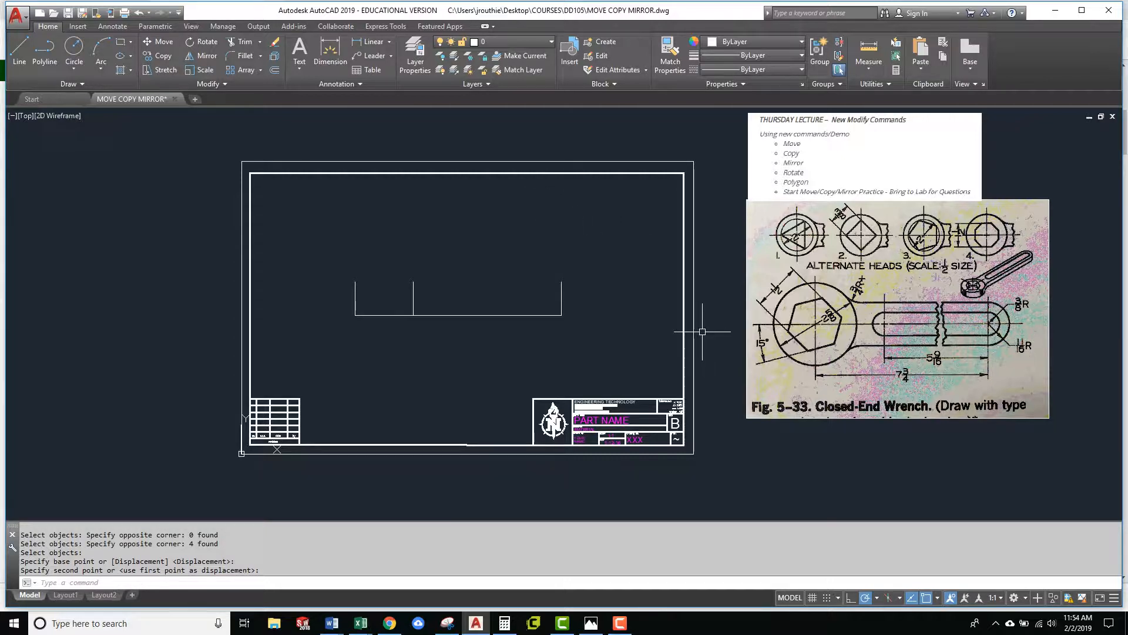
Draw a circle of radius .375 centred where the rightmost vertical line meets the horizontal line
{"action": "left_click", "coordinate": [74, 48]}
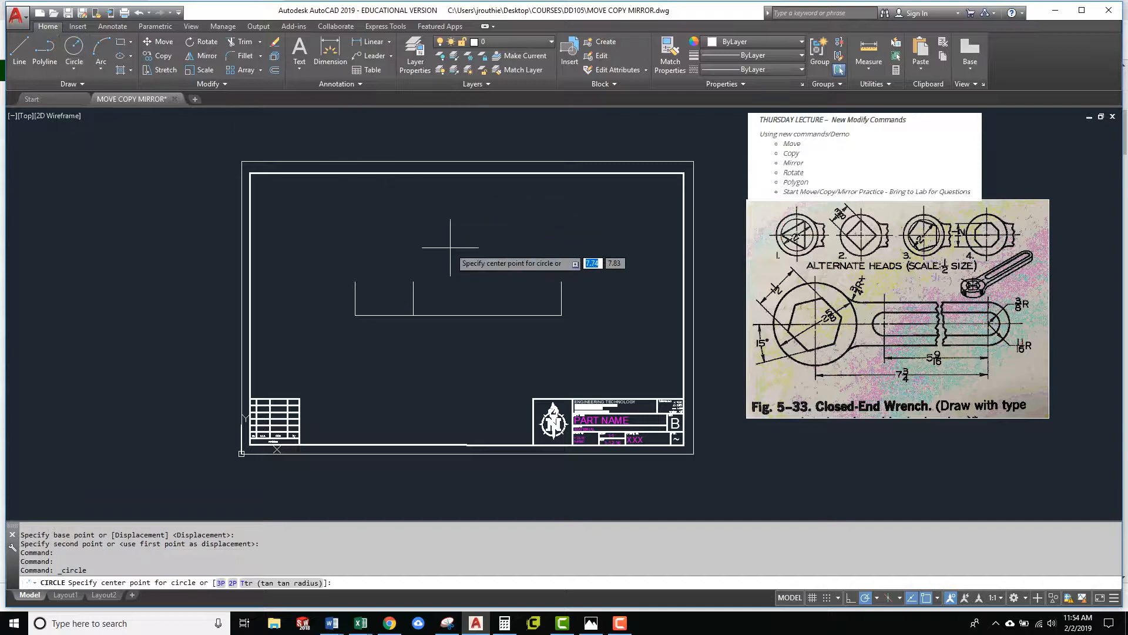
{"action": "left_click", "coordinate": [561, 315]}
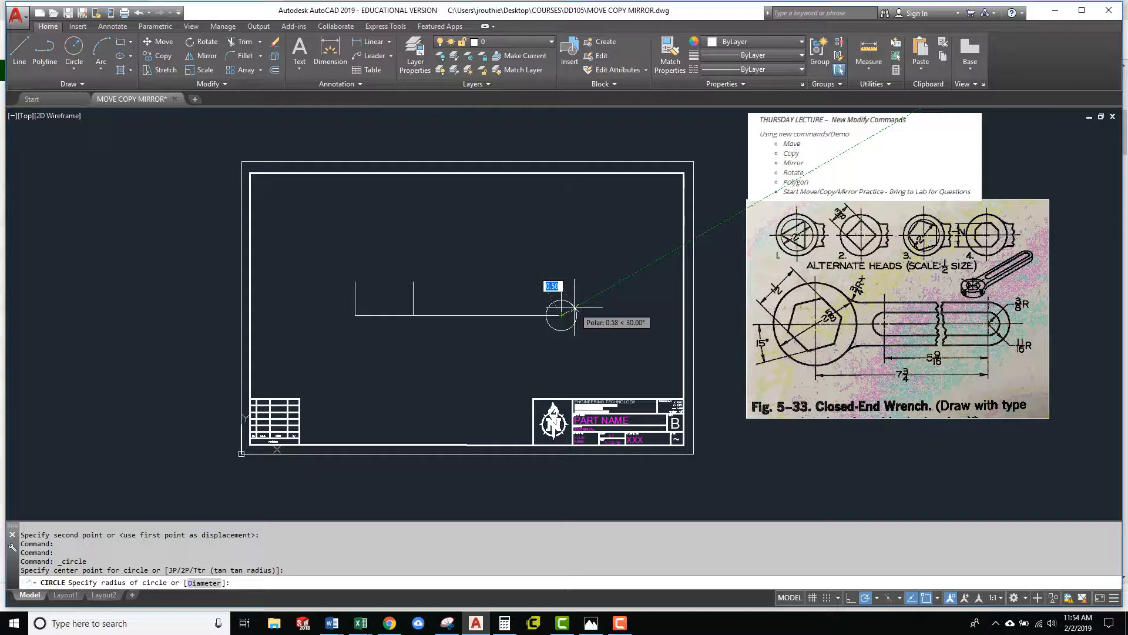
{"action": "key", "text": "BackSpace"}
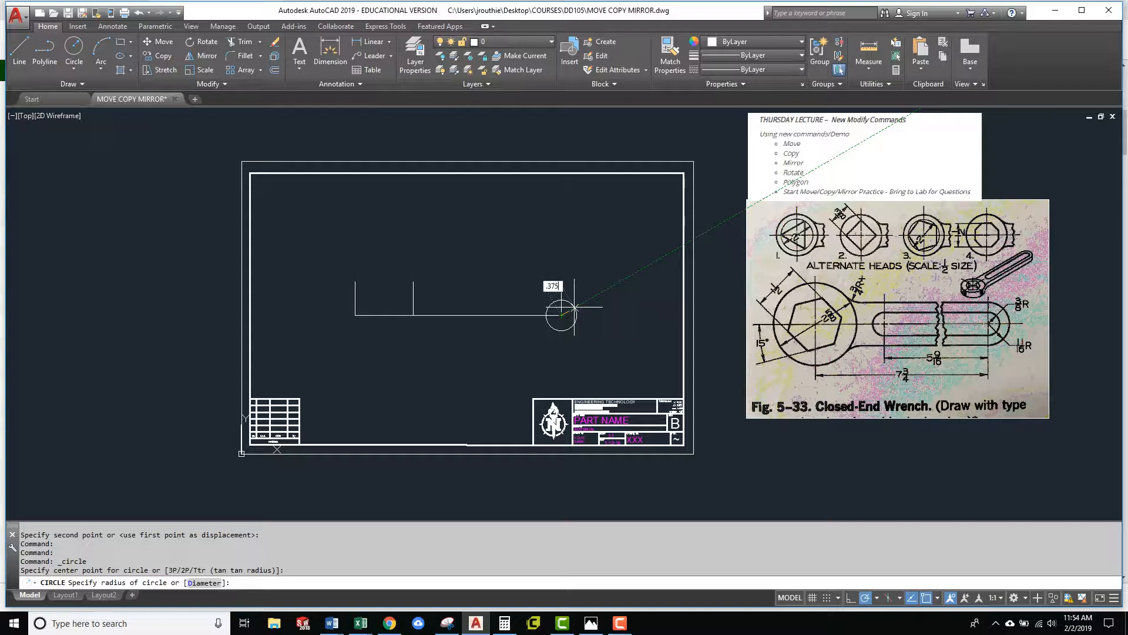
{"action": "key", "text": "Return"}
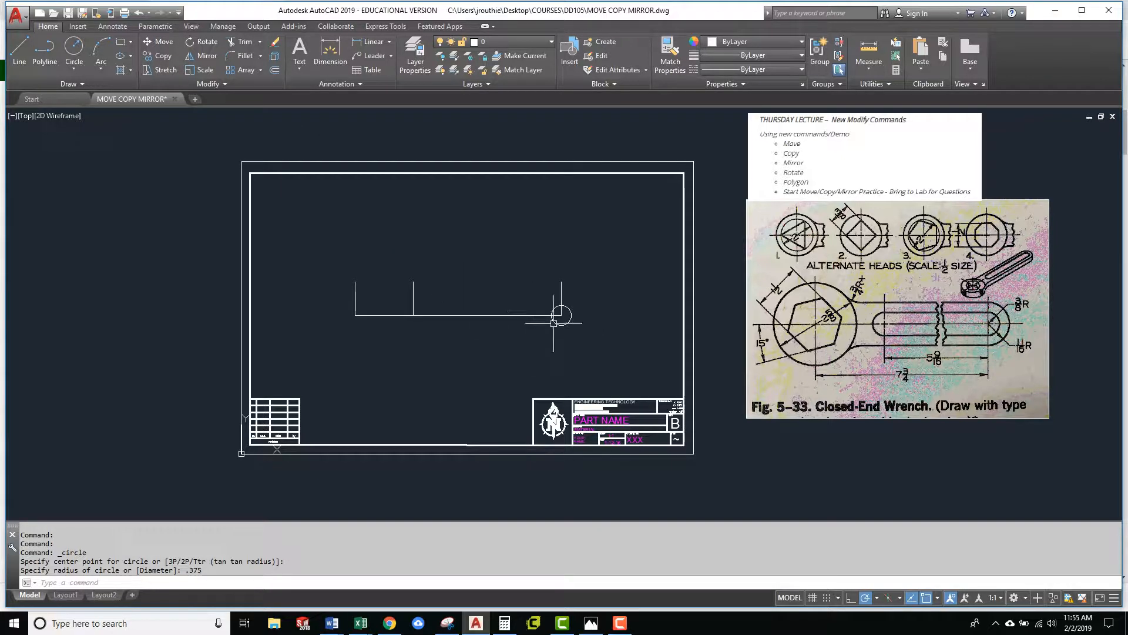
Turn off polar tracking and copy the small circle by eye to the middle vertical line, using a base point off its centre
{"action": "left_click", "coordinate": [164, 59]}
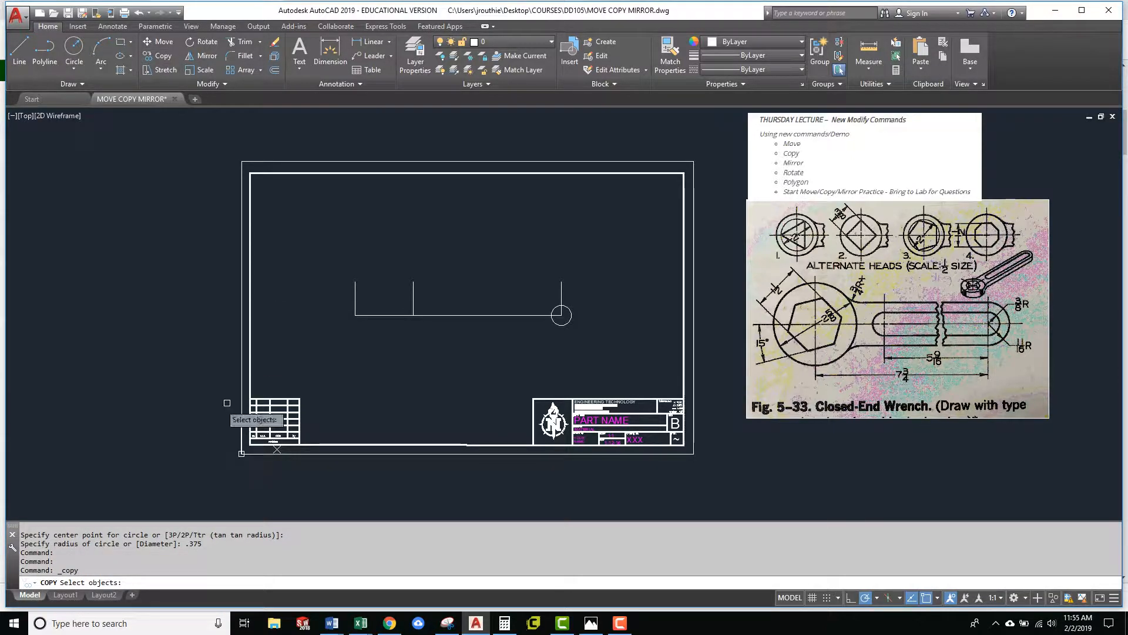
{"action": "left_click", "coordinate": [531, 298]}
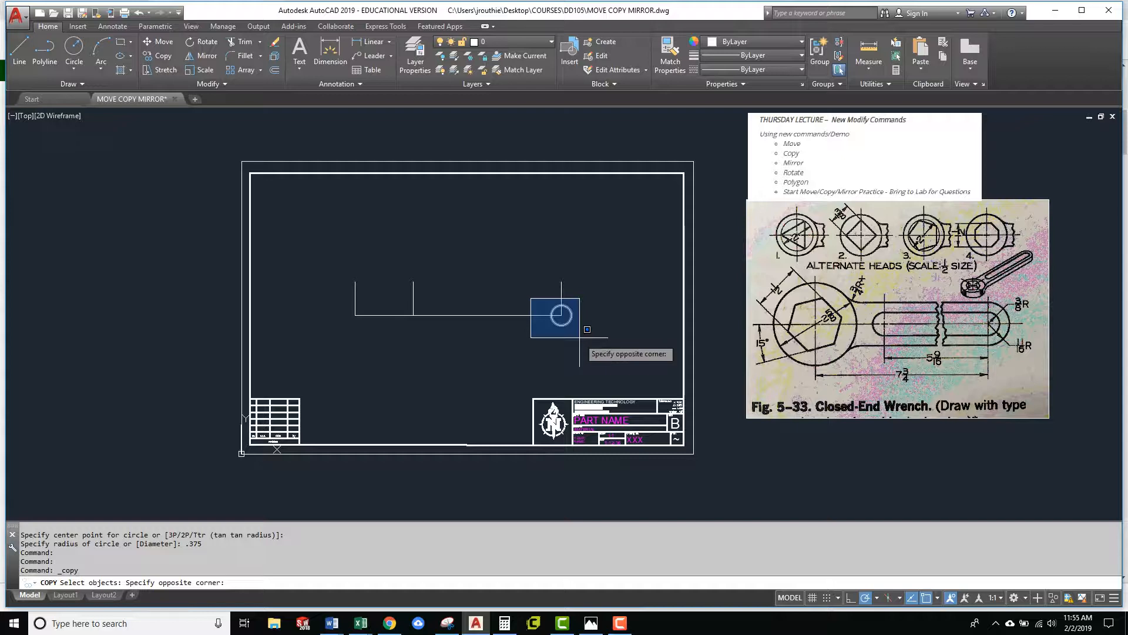
{"action": "left_click", "coordinate": [520, 285]}
{"action": "left_click", "coordinate": [590, 346]}
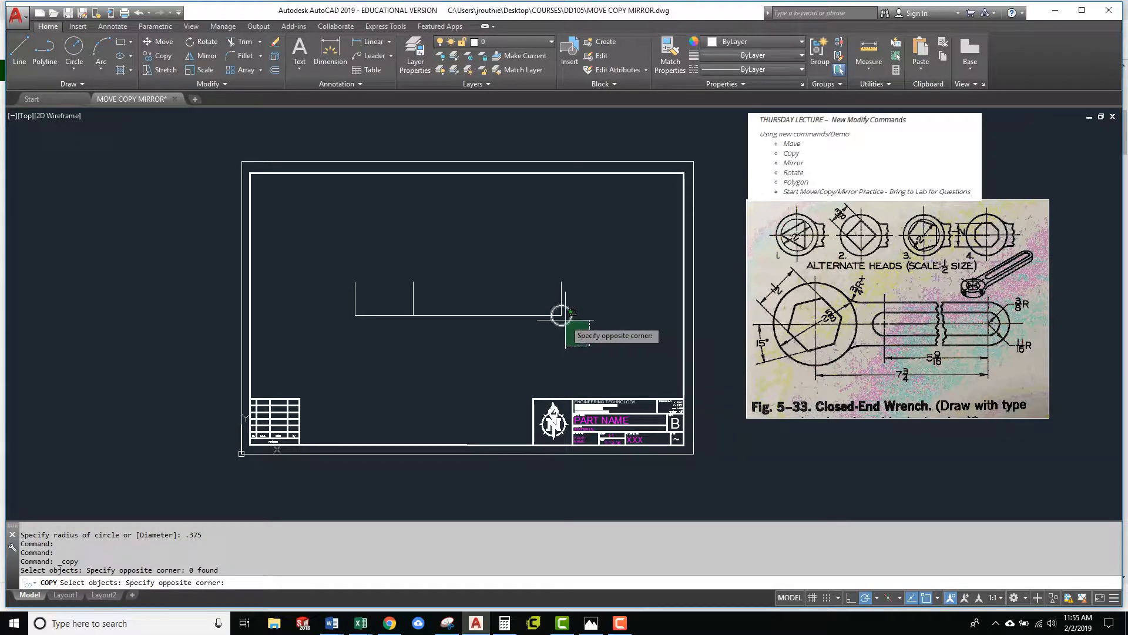
{"action": "left_click", "coordinate": [565, 319]}
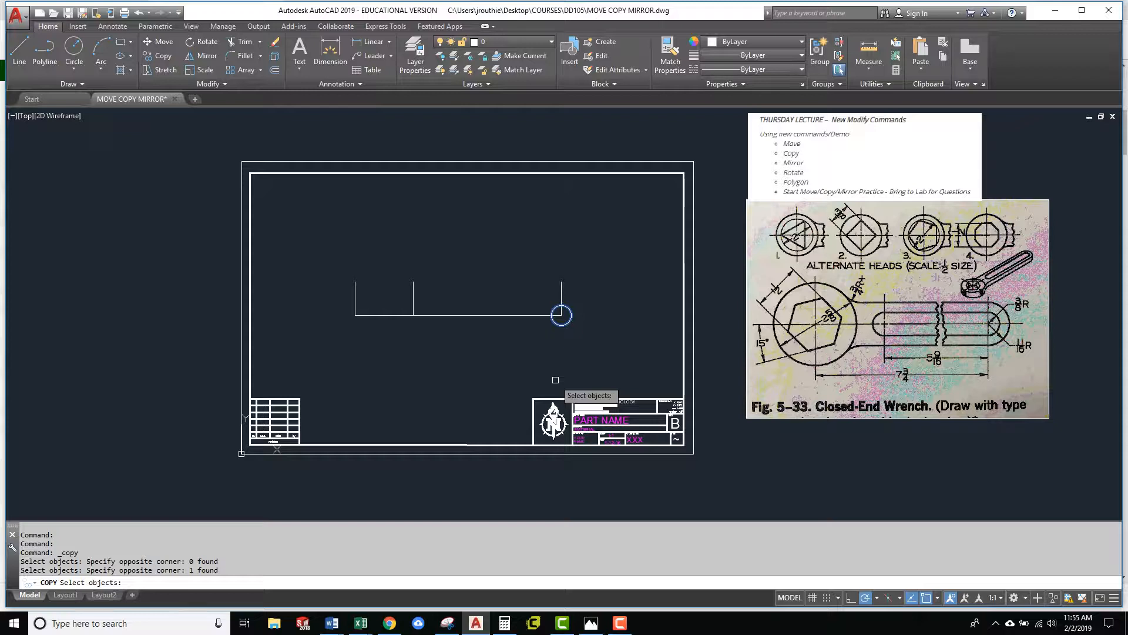
{"action": "key", "text": "Return"}
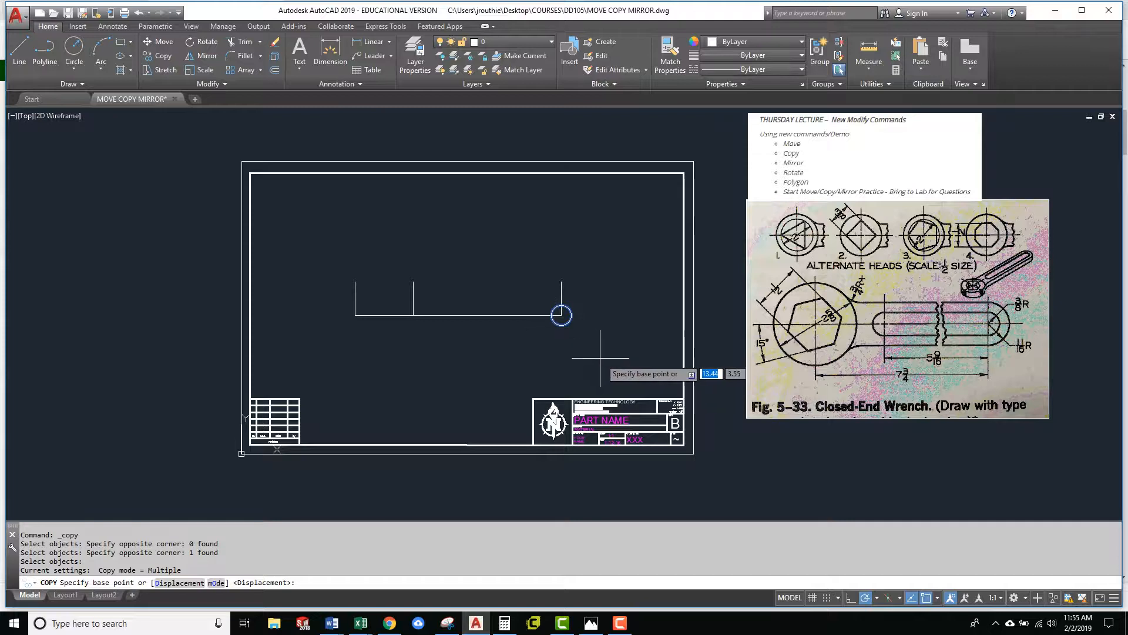
{"action": "left_click", "coordinate": [558, 326]}
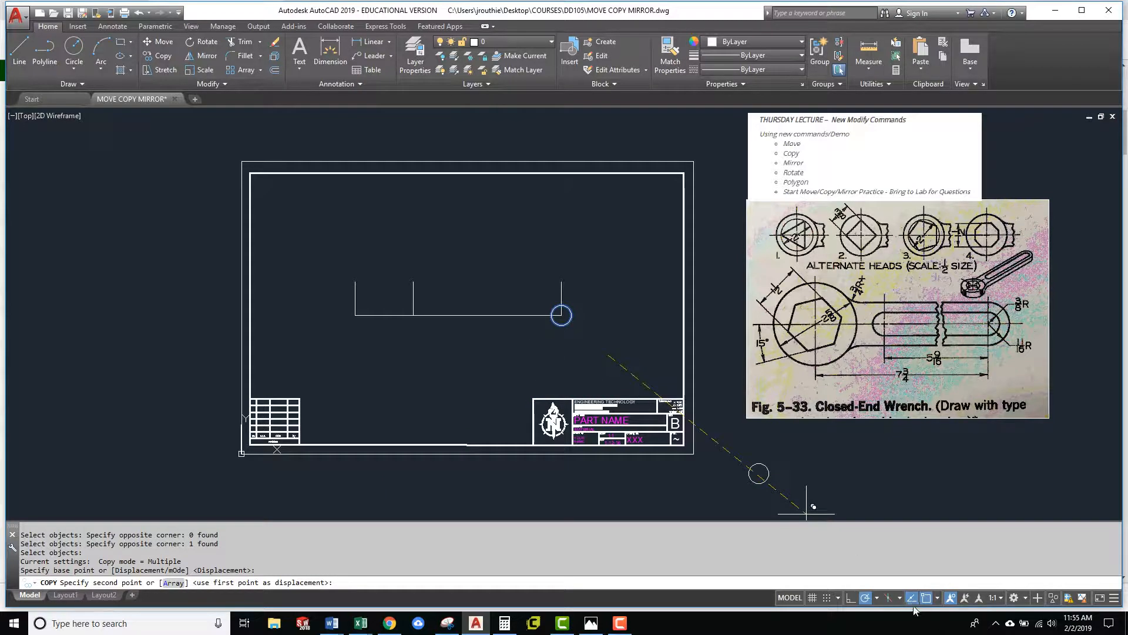
{"action": "left_click", "coordinate": [867, 597]}
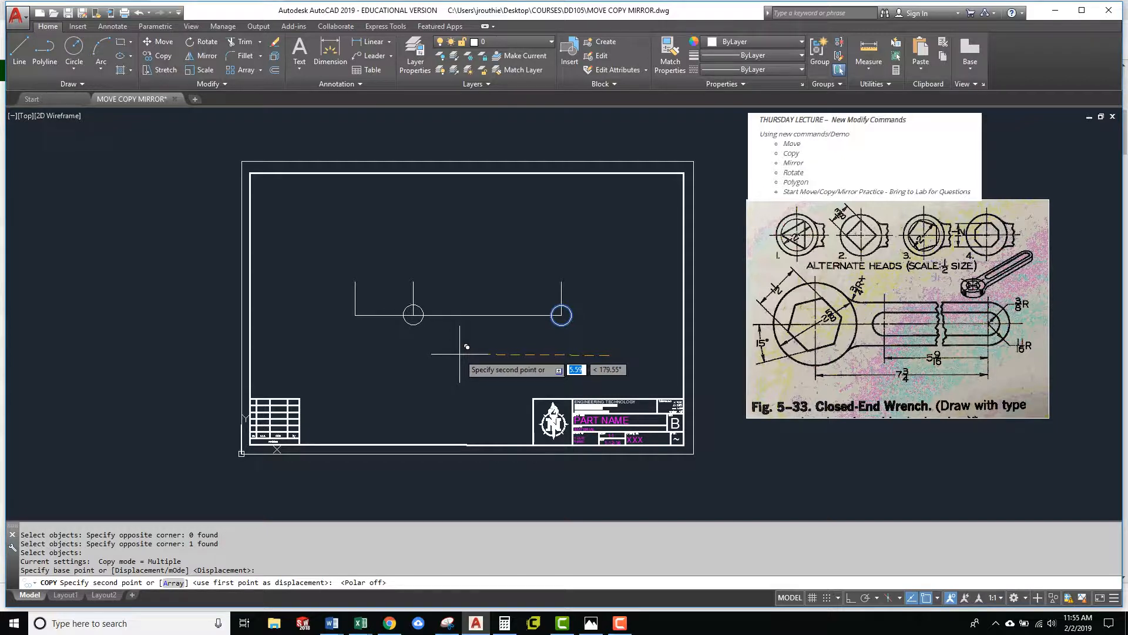
{"action": "left_click", "coordinate": [456, 352]}
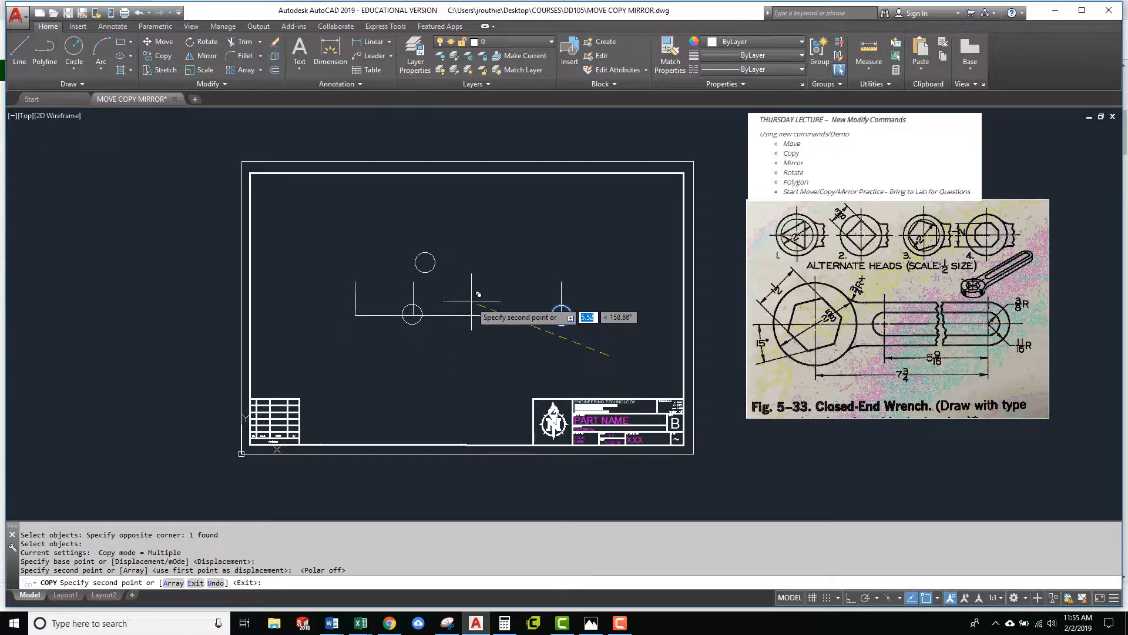
{"action": "key", "text": "Return"}
Erase the inaccurately placed circle copy at the middle vertical line
{"action": "scroll", "coordinate": [424, 328], "scroll_direction": "up", "scroll_amount": 8}
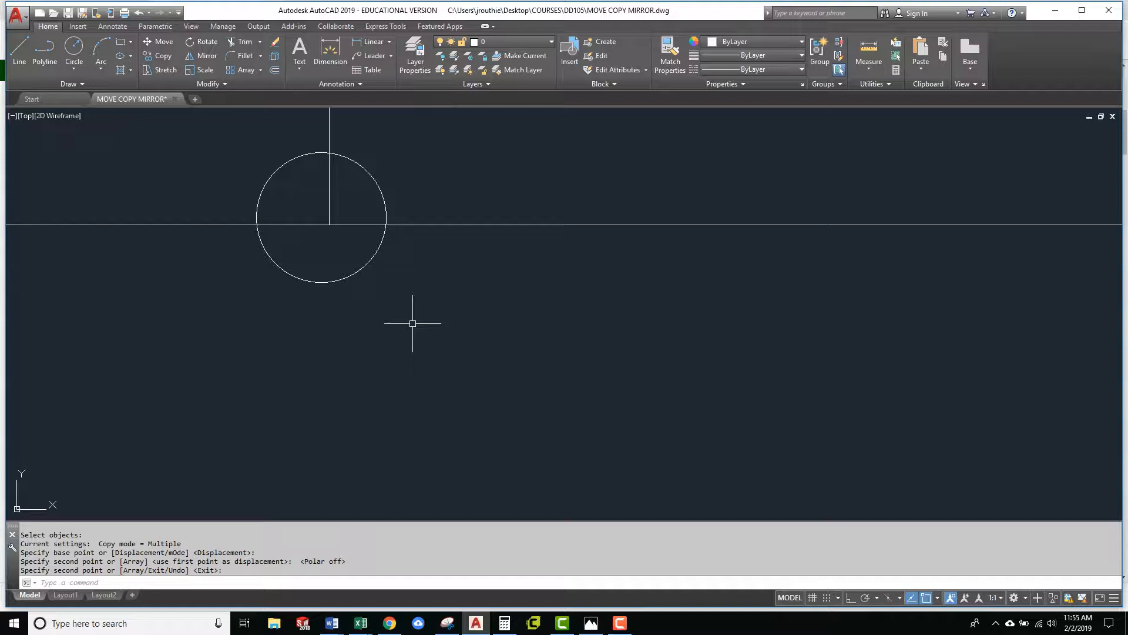
{"action": "type", "text": "e"}
{"action": "key", "text": "Return"}
{"action": "left_click", "coordinate": [413, 327]}
{"action": "left_click", "coordinate": [340, 259]}
{"action": "key", "text": "Return"}
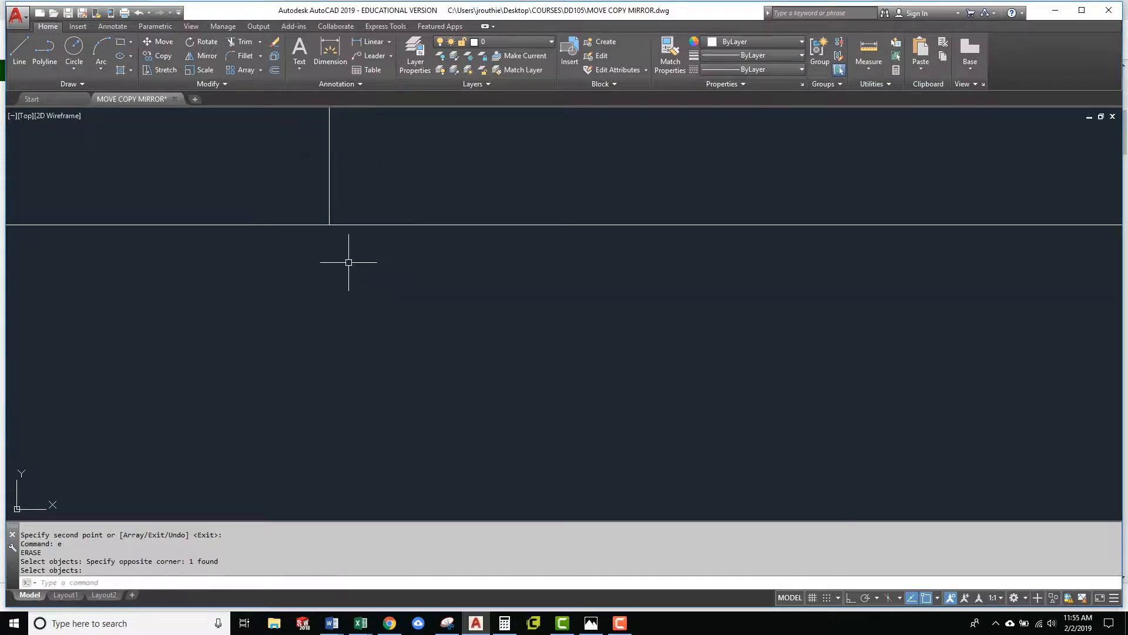
Copy the right-end circle from its centre to the lower end of the middle vertical line
{"action": "scroll", "coordinate": [582, 349], "scroll_direction": "down", "scroll_amount": 8}
{"action": "scroll", "coordinate": [582, 349], "scroll_direction": "up", "scroll_amount": 2}
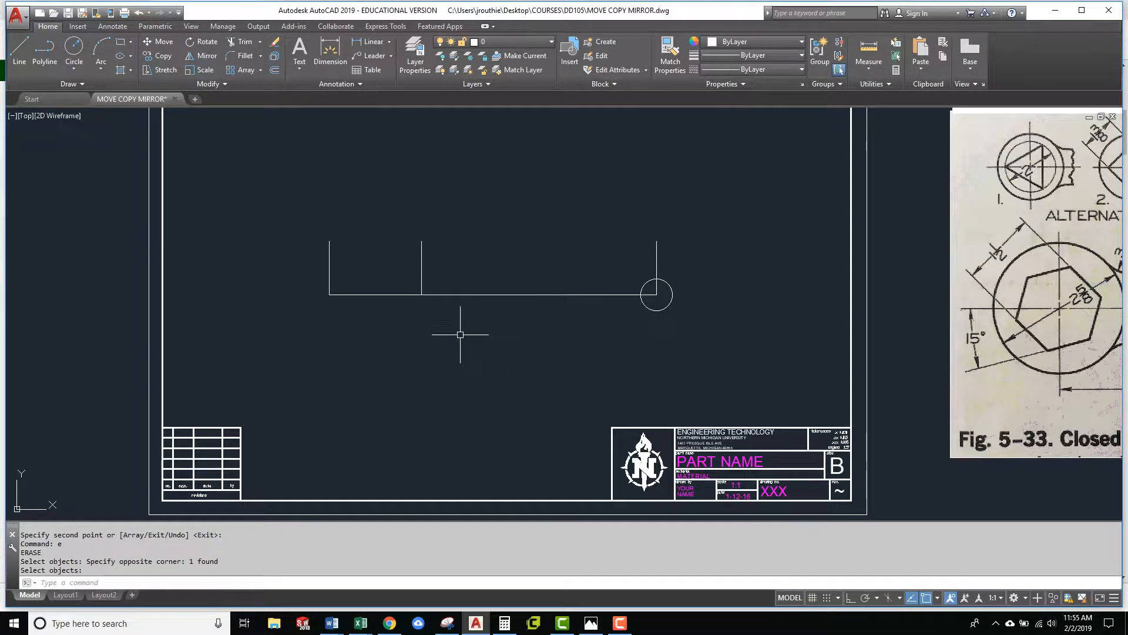
{"action": "left_click", "coordinate": [159, 55]}
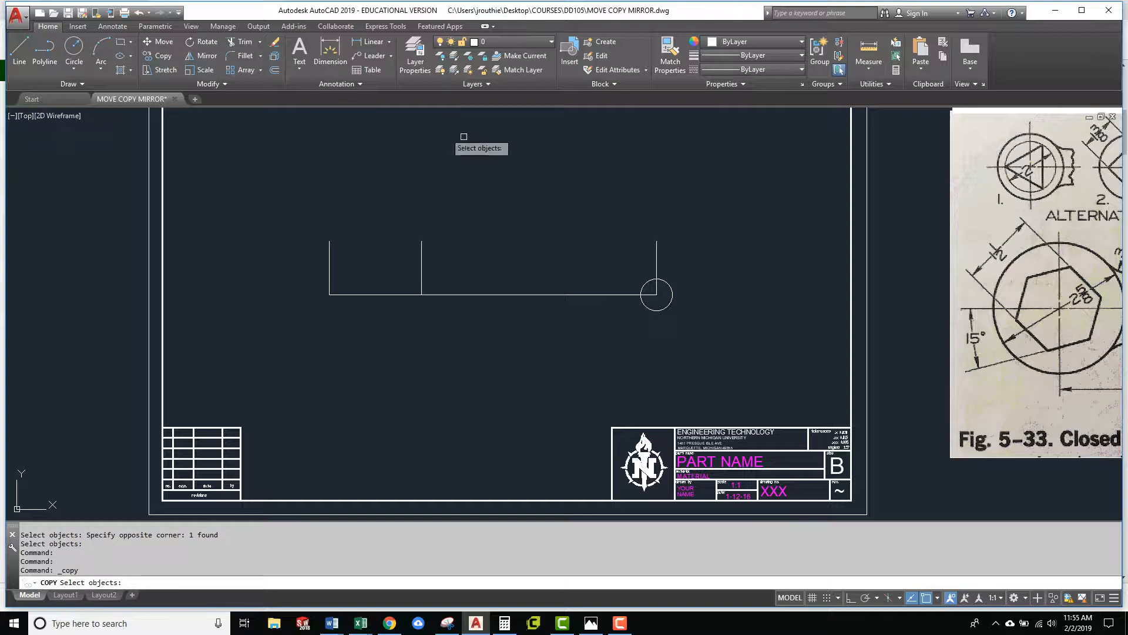
{"action": "left_click", "coordinate": [640, 283]}
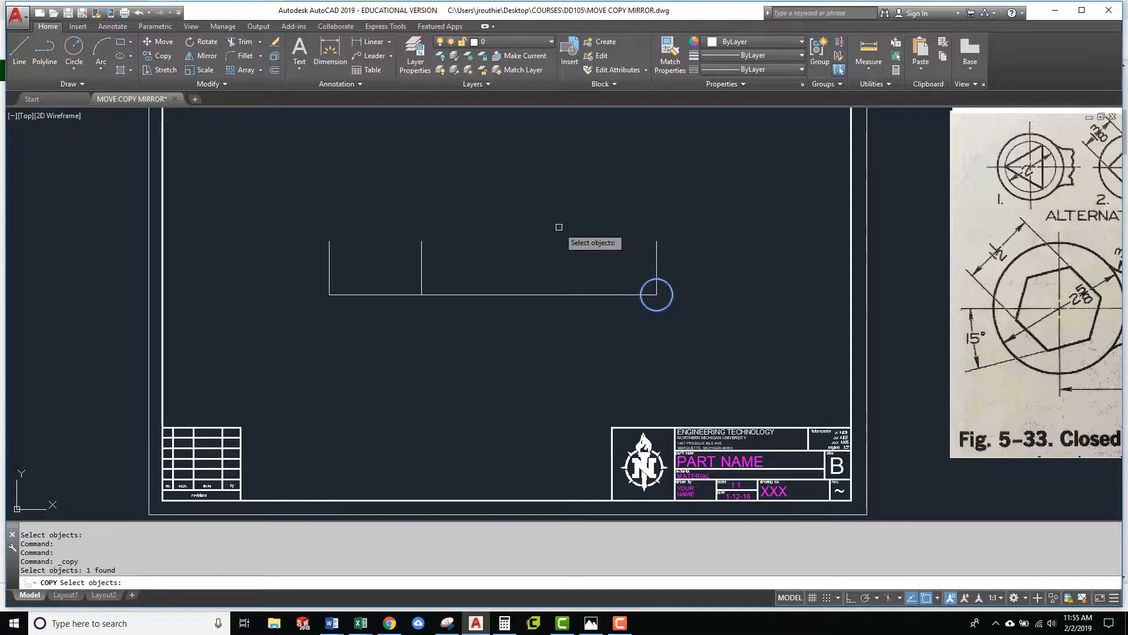
{"action": "key", "text": "Return"}
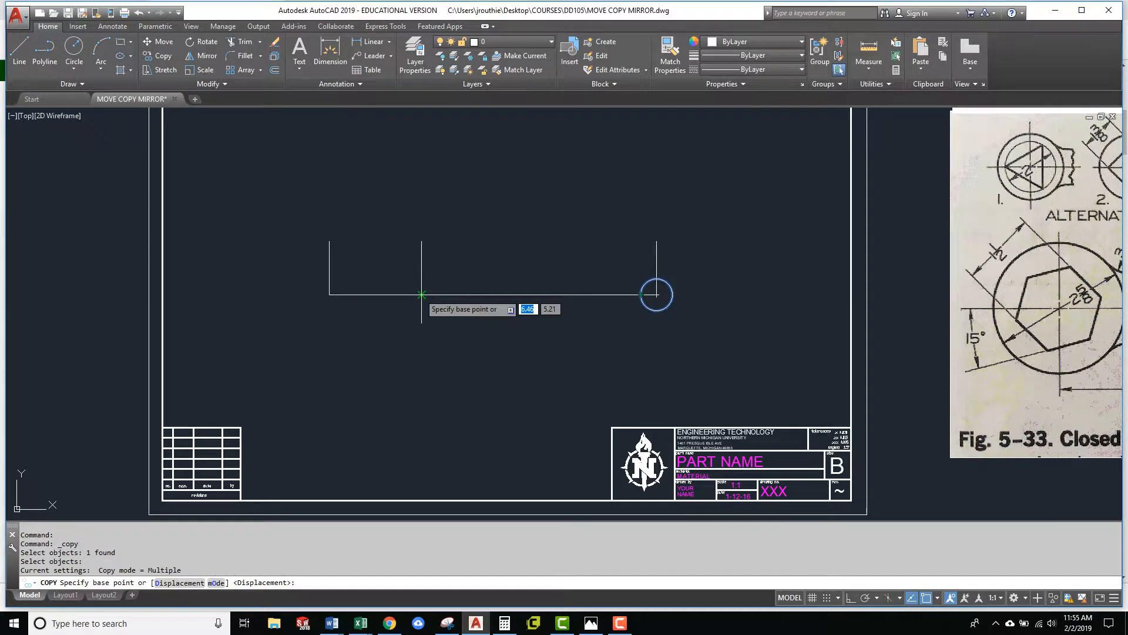
{"action": "left_click", "coordinate": [656, 295]}
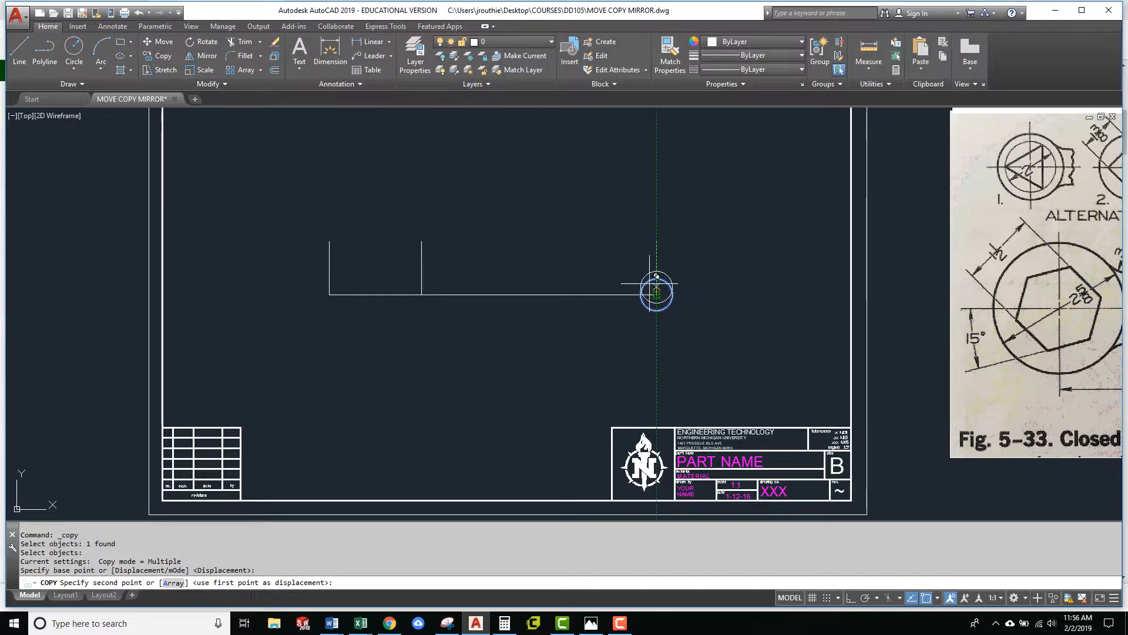
{"action": "left_click", "coordinate": [422, 295]}
{"action": "key", "text": "Return"}
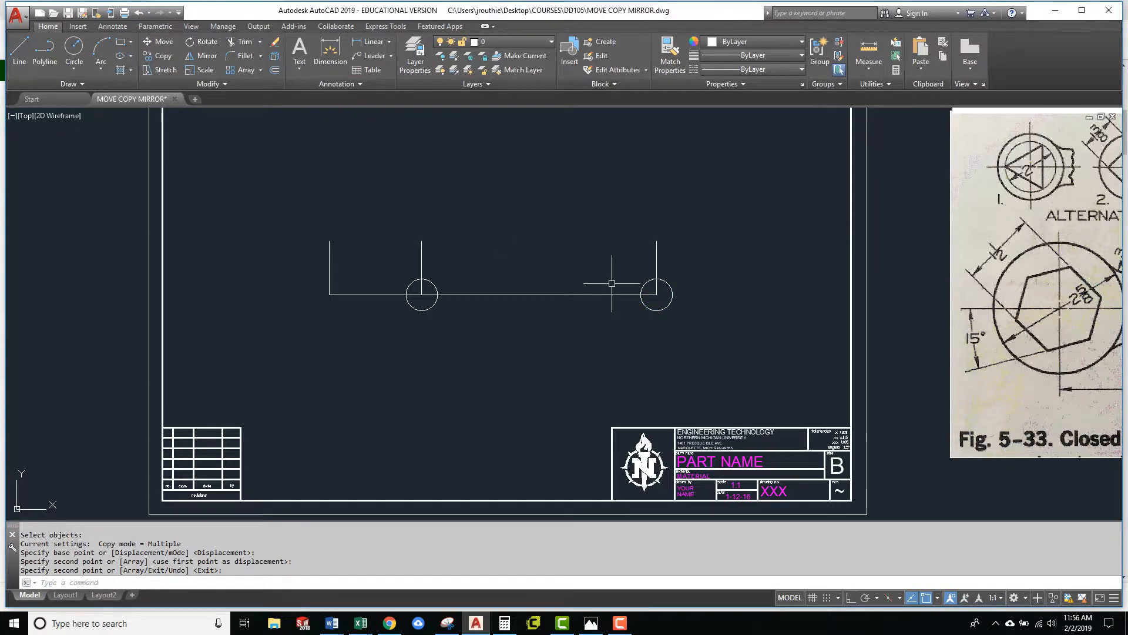
Erase the circle copy on the middle vertical line so the copy can be repeated
{"action": "scroll", "coordinate": [612, 283], "scroll_direction": "down", "scroll_amount": 2}
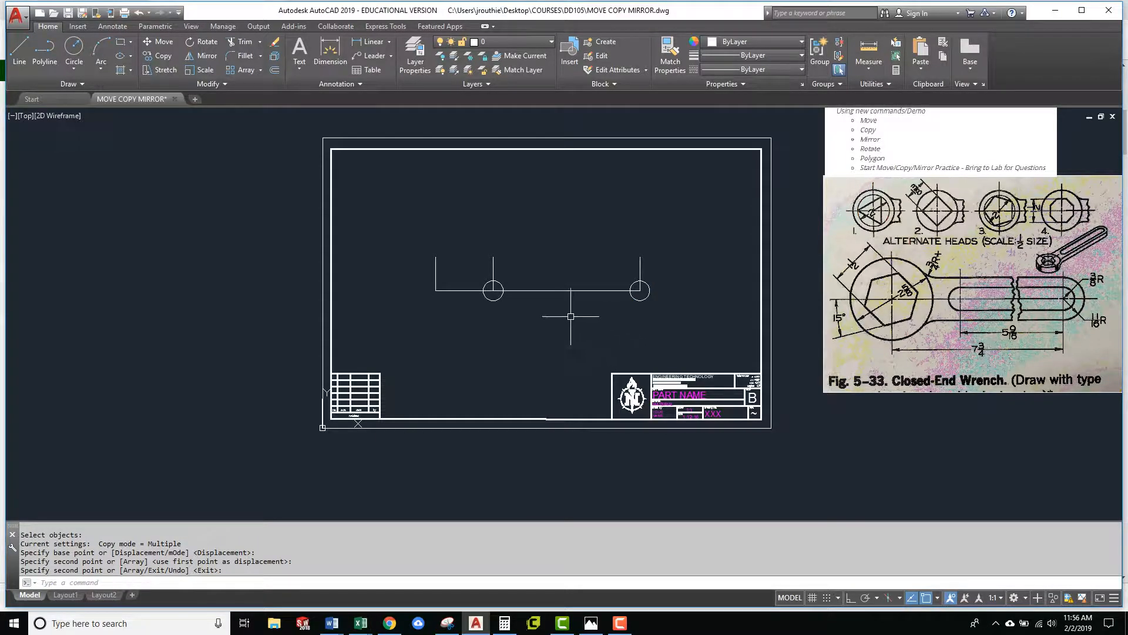
{"action": "type", "text": "e"}
{"action": "key", "text": "Return"}
{"action": "left_click", "coordinate": [498, 300]}
{"action": "key", "text": "Return"}
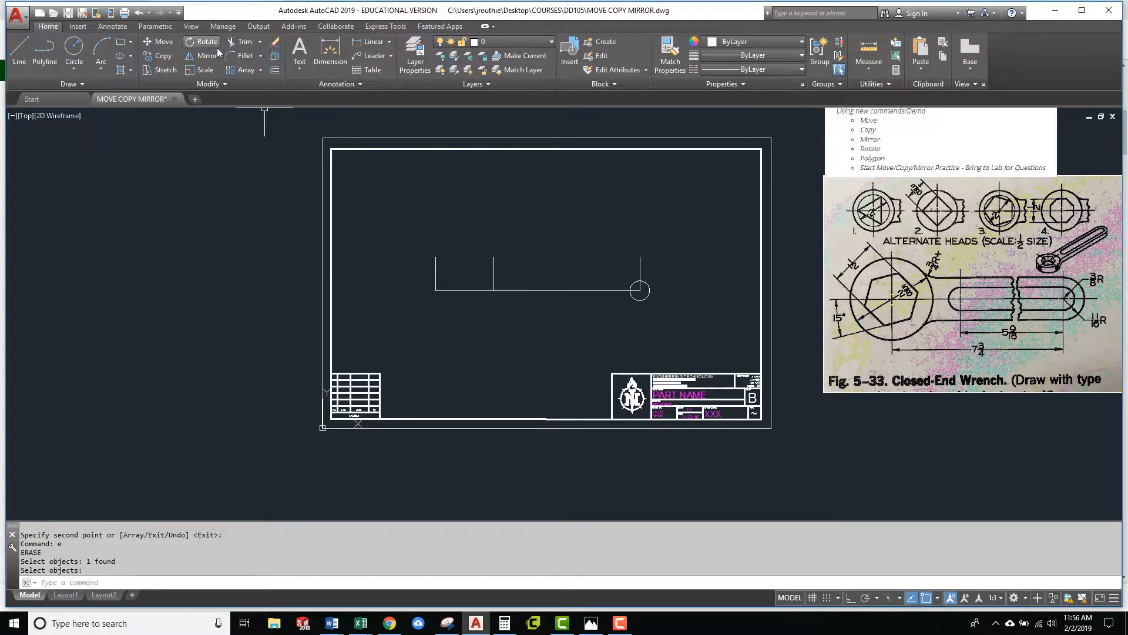
Copy the .375 radius circle again, from its centre to the intersection of the middle vertical and horizontal lines
{"action": "left_click", "coordinate": [162, 61]}
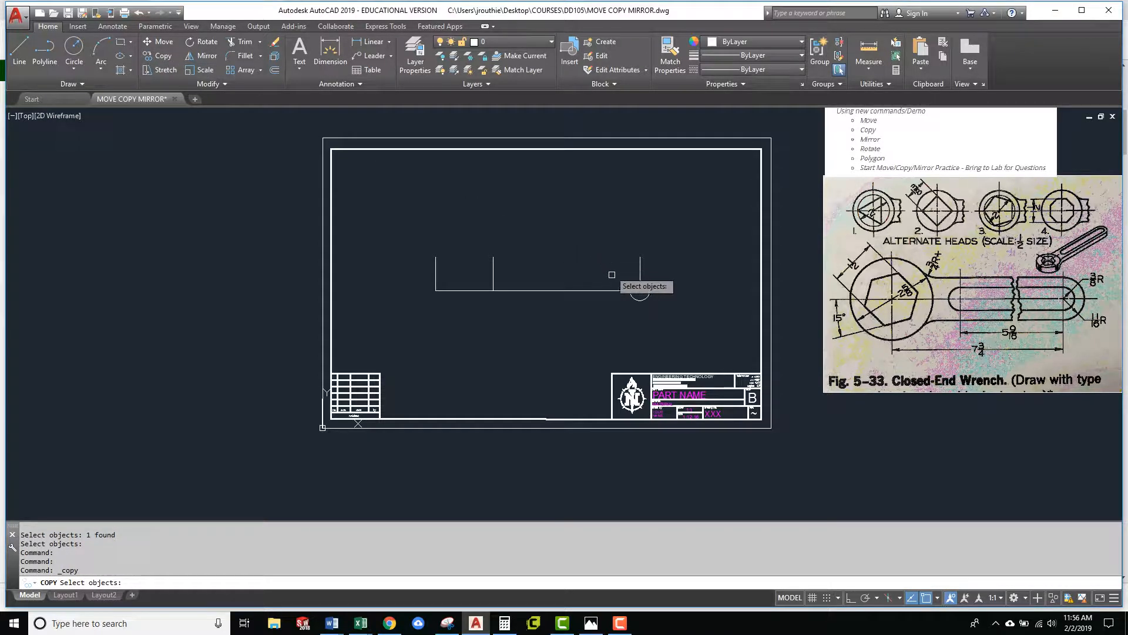
{"action": "left_click", "coordinate": [646, 297]}
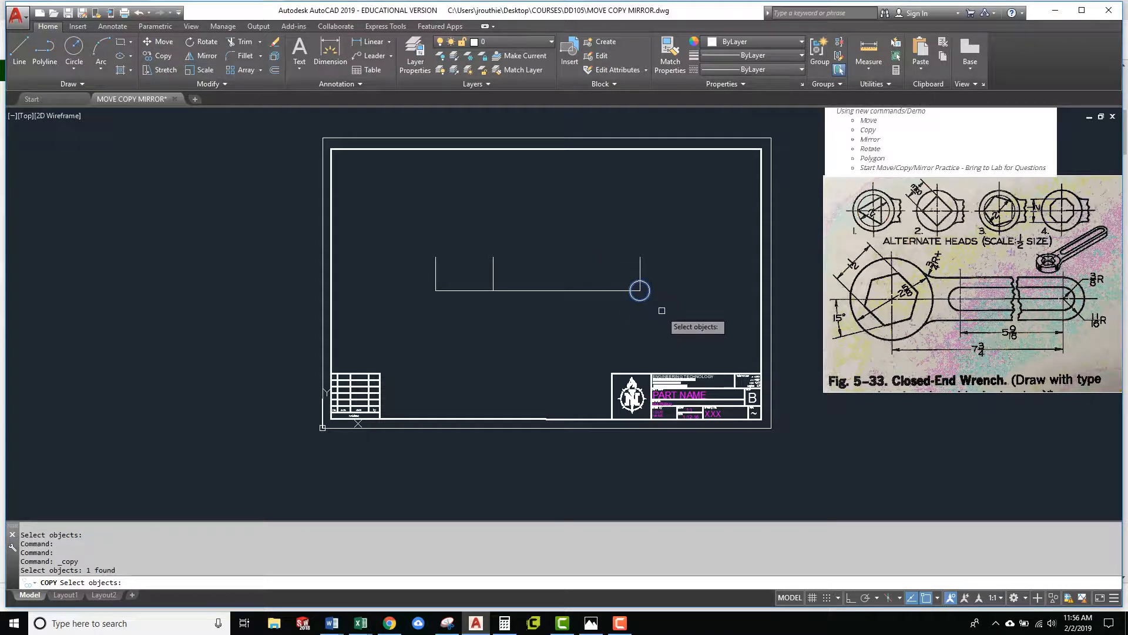
{"action": "key", "text": "Return"}
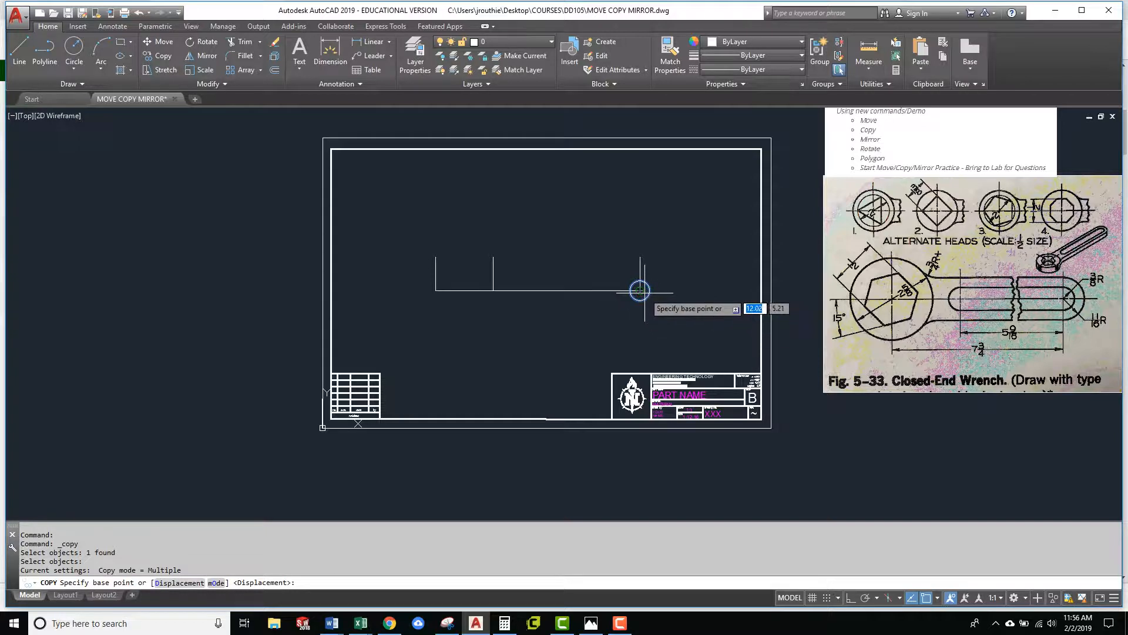
{"action": "left_click", "coordinate": [640, 290]}
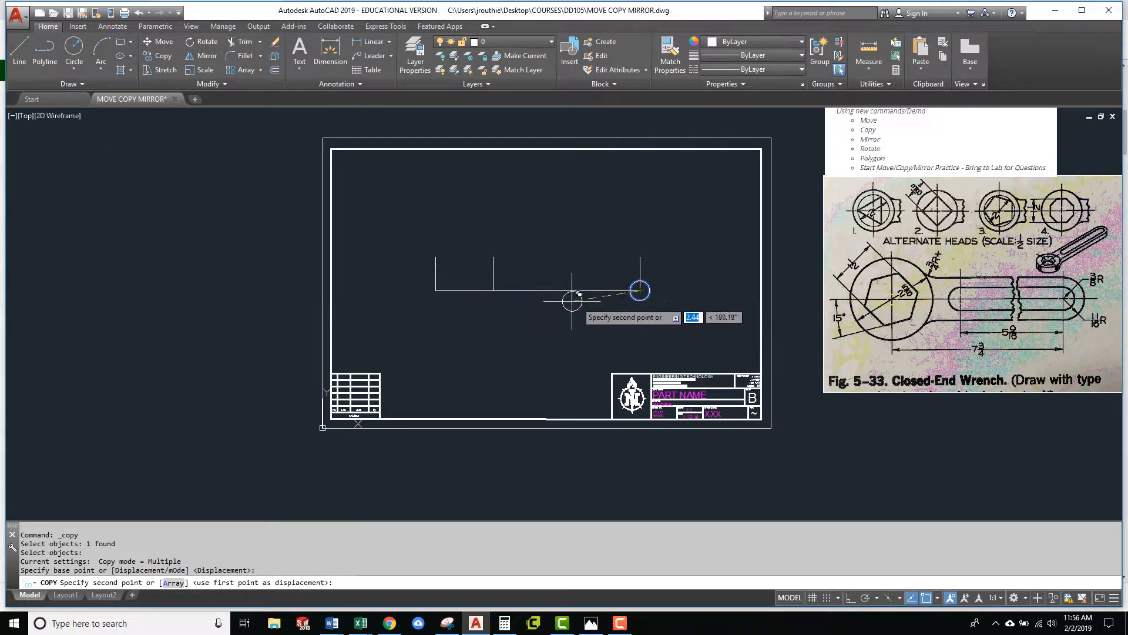
{"action": "left_click", "coordinate": [493, 290]}
{"action": "key", "text": "Return"}
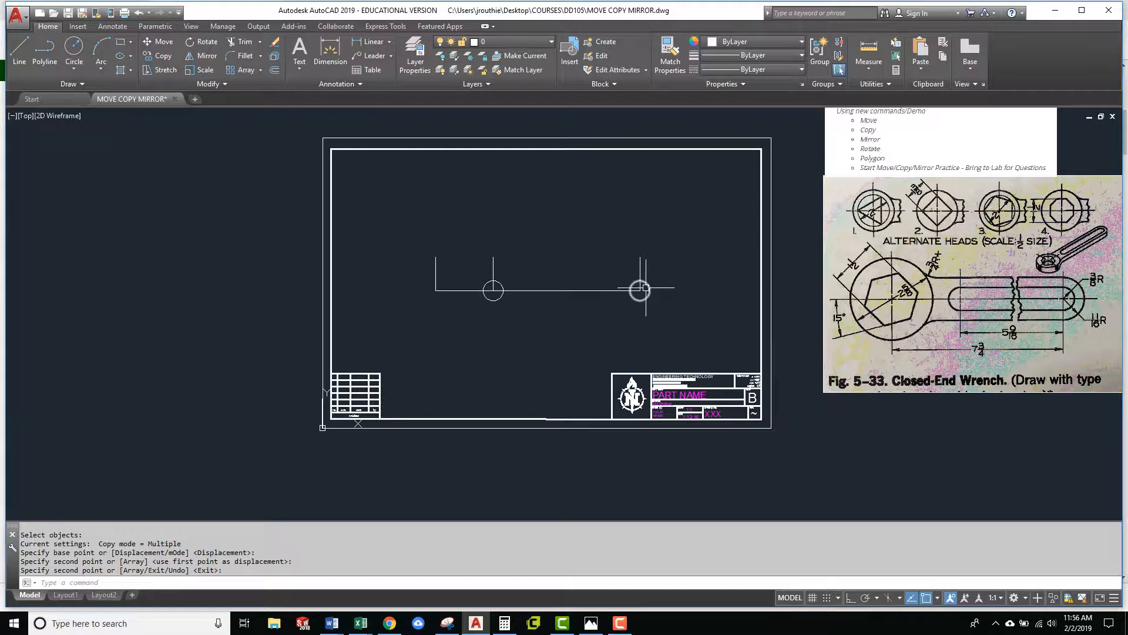
Draw a circle of diameter 2.625 centred where the leftmost vertical line meets the horizontal line
{"action": "type", "text": "c"}
{"action": "key", "text": "Return"}
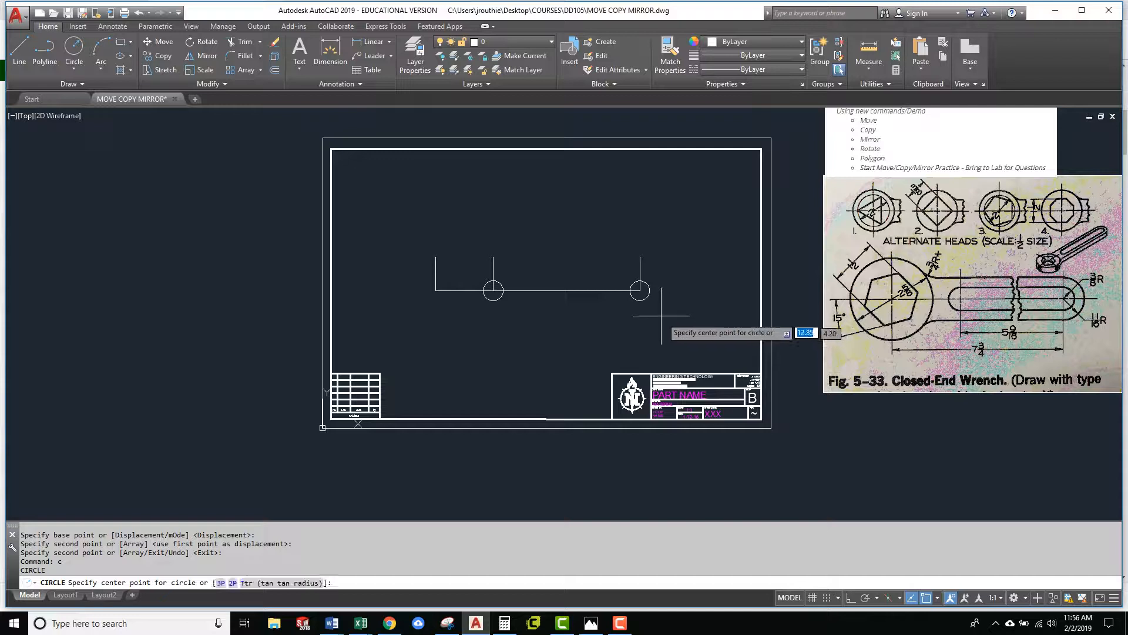
{"action": "left_click", "coordinate": [436, 289]}
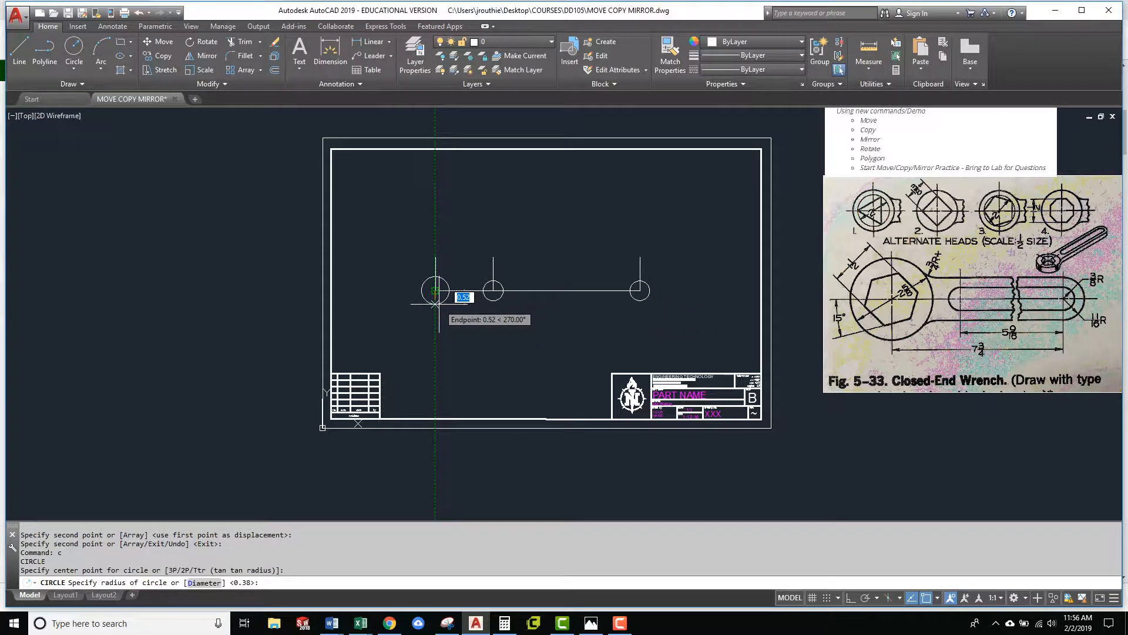
{"action": "type", "text": "d"}
{"action": "key", "text": "Return"}
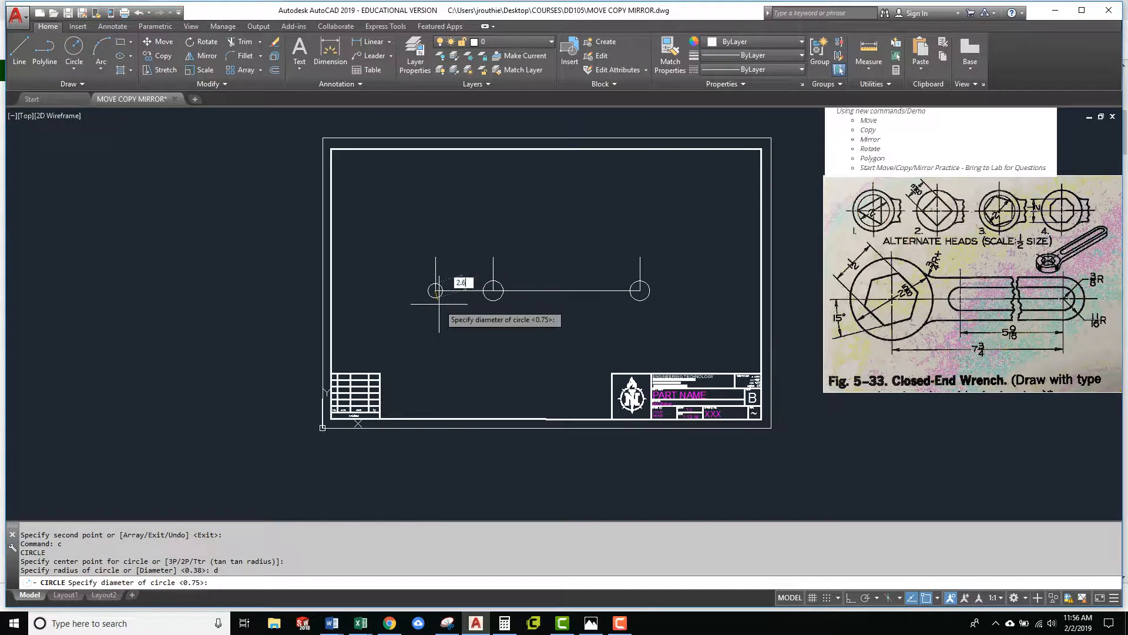
{"action": "key", "text": "Return"}
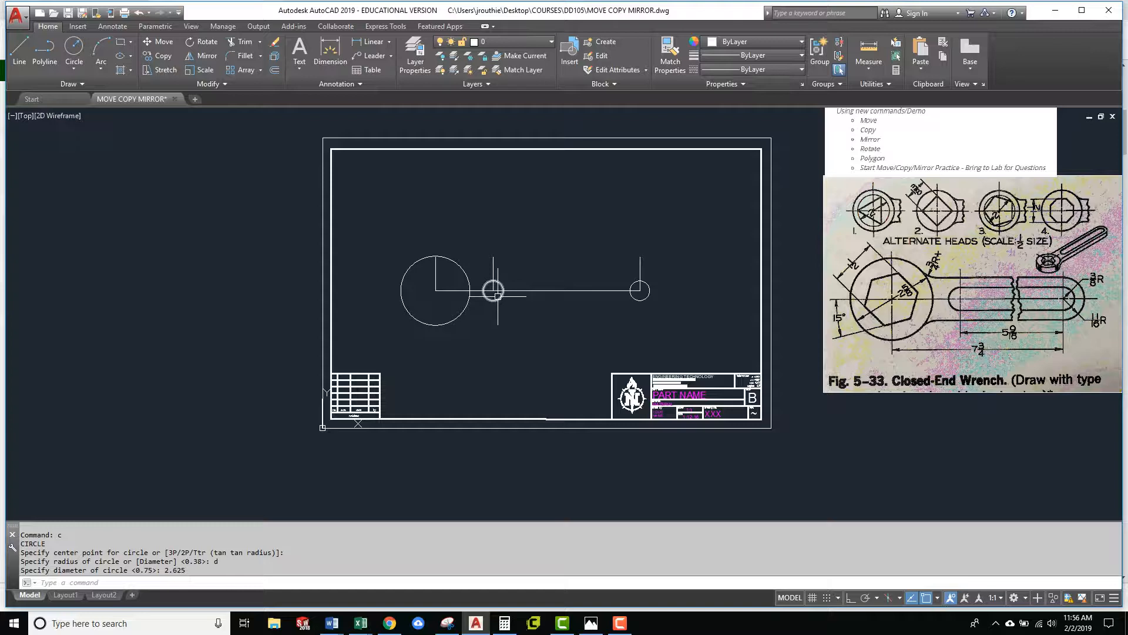
Draw a concentric circle of diameter 1.5 inside the large circle of the wrench head
{"action": "type", "text": "c"}
{"action": "key", "text": "Return"}
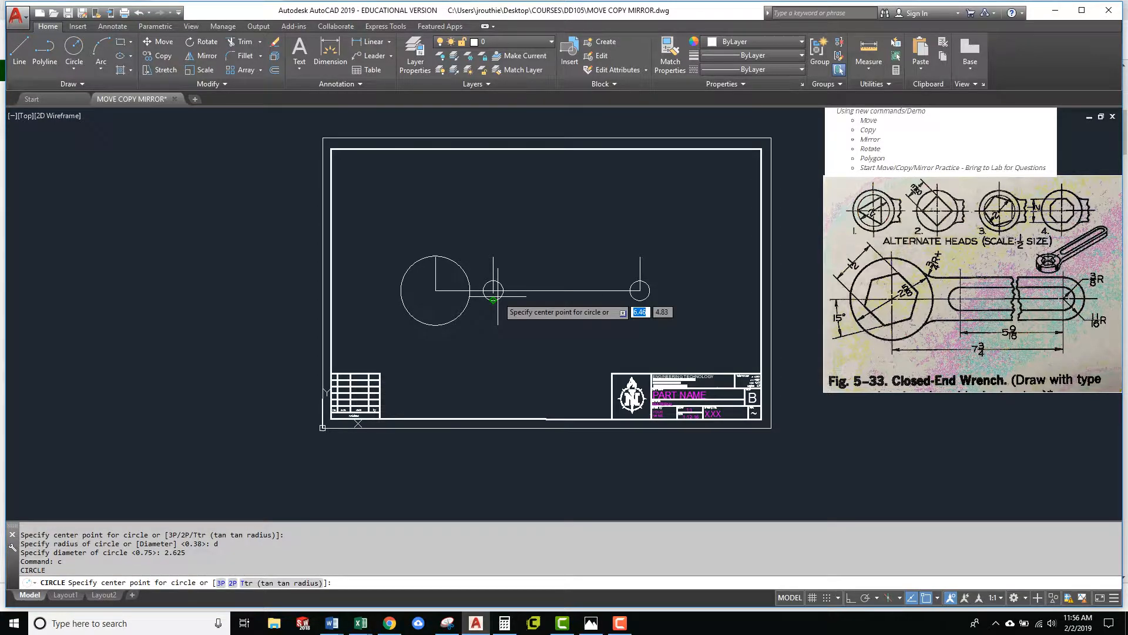
{"action": "left_click", "coordinate": [435, 290]}
{"action": "type", "text": "d"}
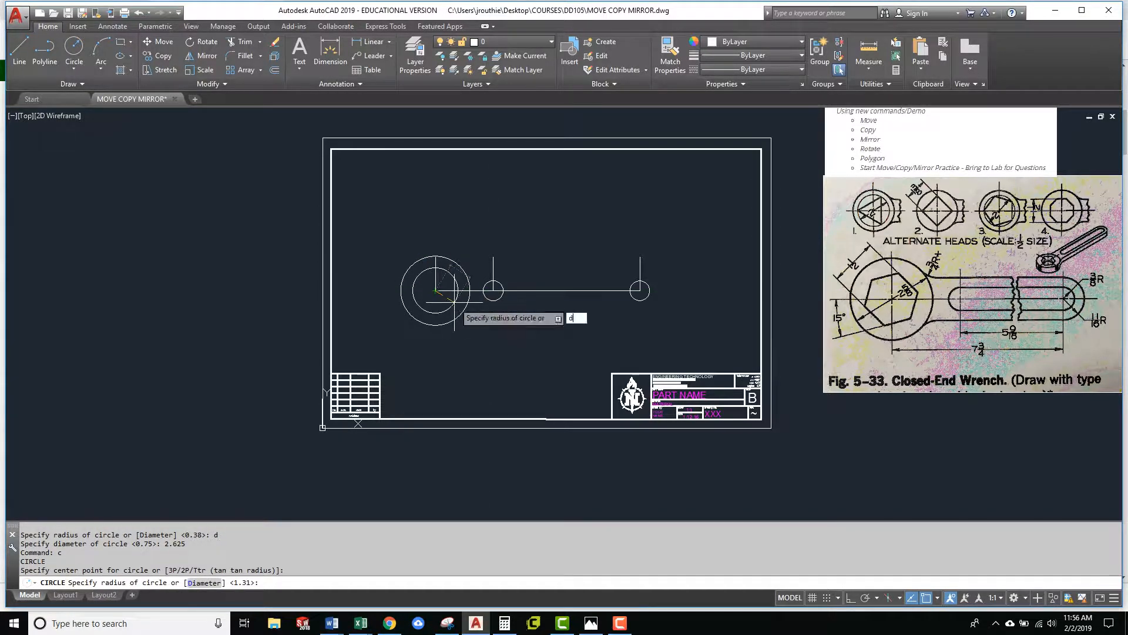
{"action": "key", "text": "Return"}
{"action": "type", "text": "1.5"}
{"action": "key", "text": "Return"}
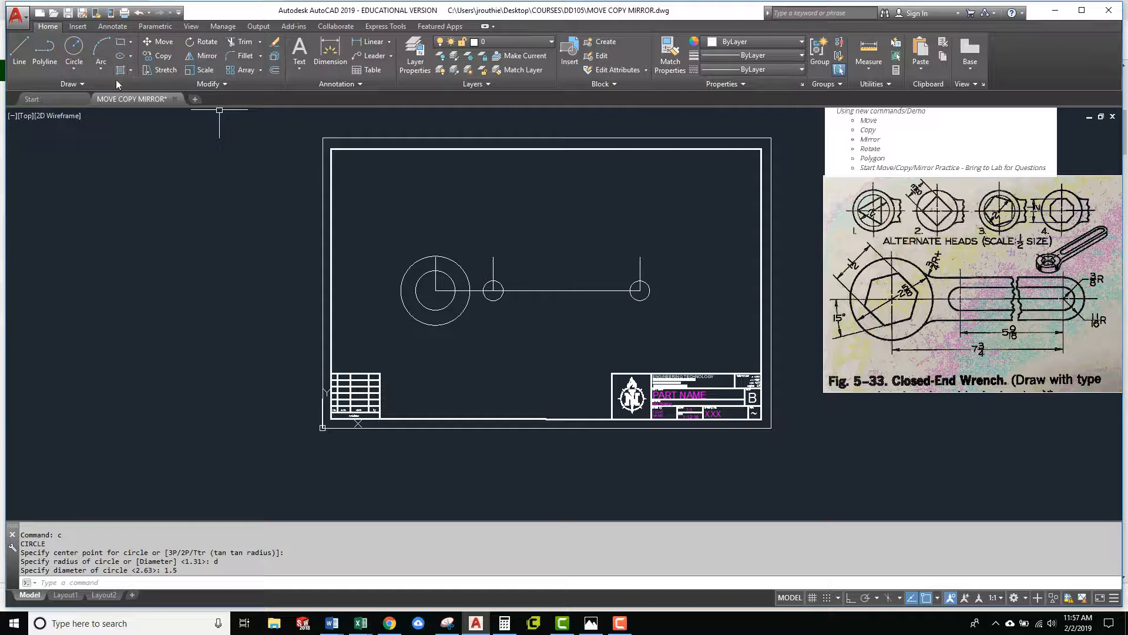
Draw a six-sided polygon centred on the wrench head, circumscribed about the 1.5 diameter inner circle
{"action": "left_click", "coordinate": [94, 83]}
{"action": "type", "text": "go"}
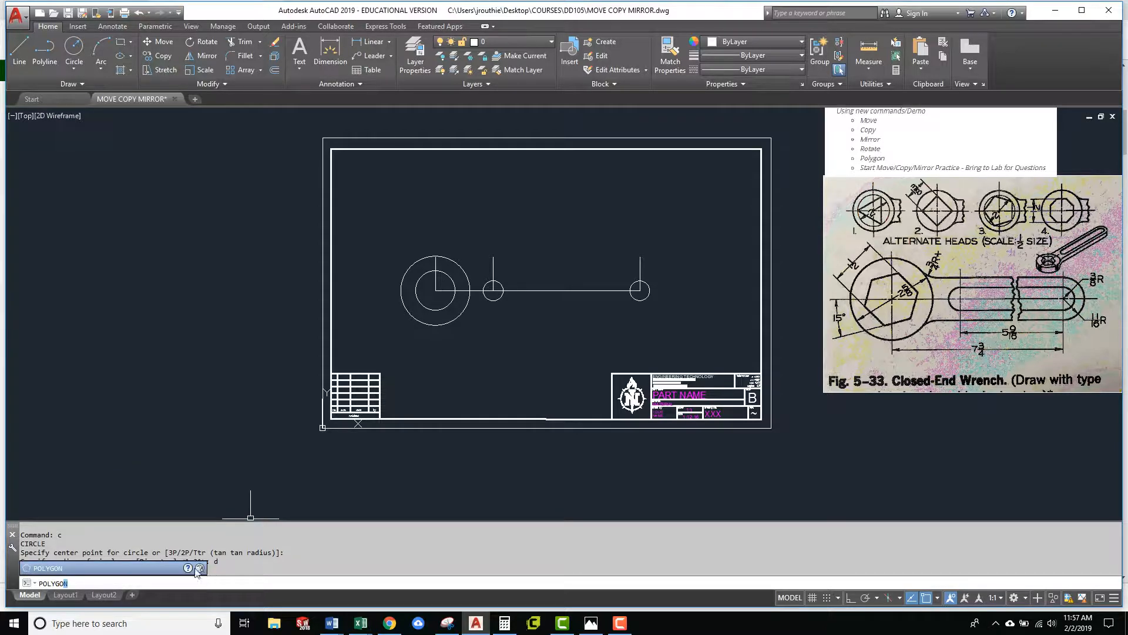
{"action": "left_click", "coordinate": [57, 566]}
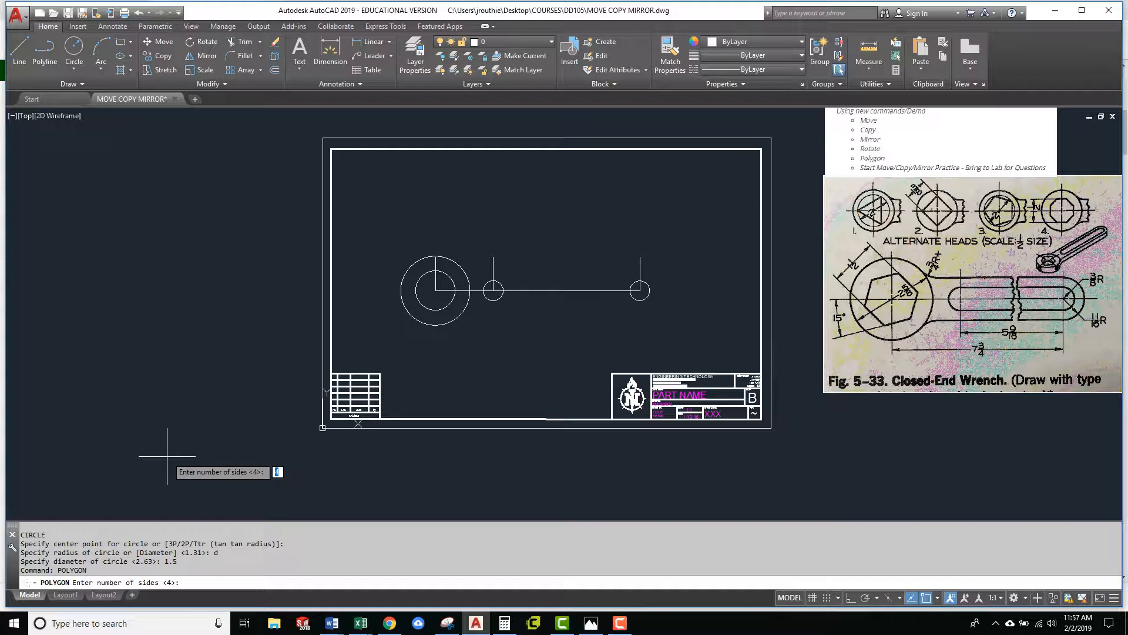
{"action": "key", "text": "Return"}
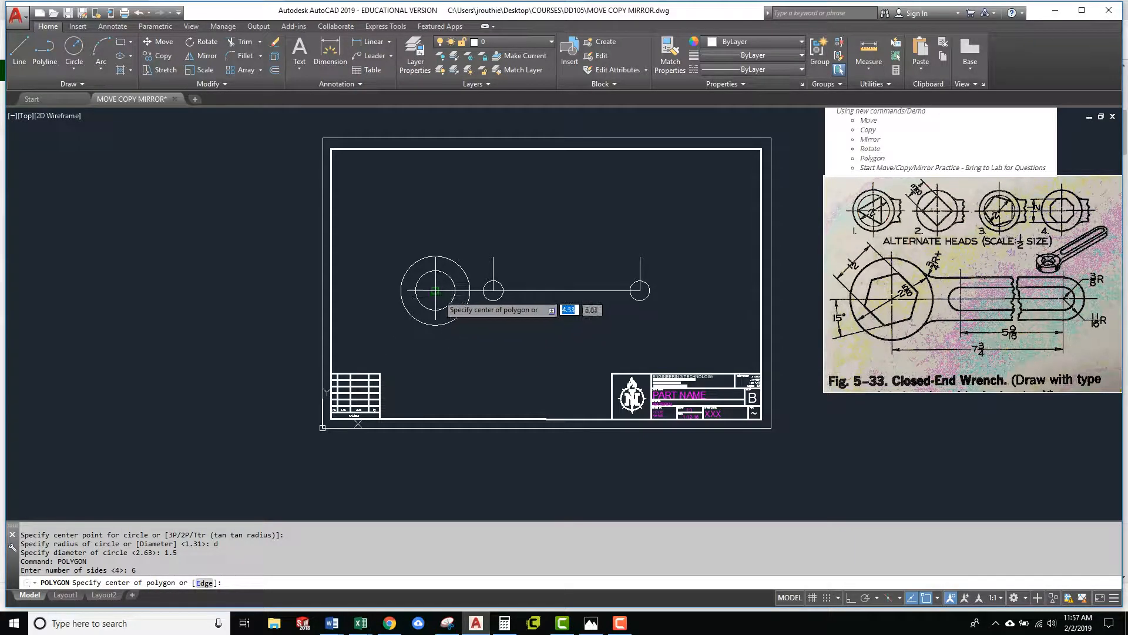
{"action": "left_click", "coordinate": [436, 291]}
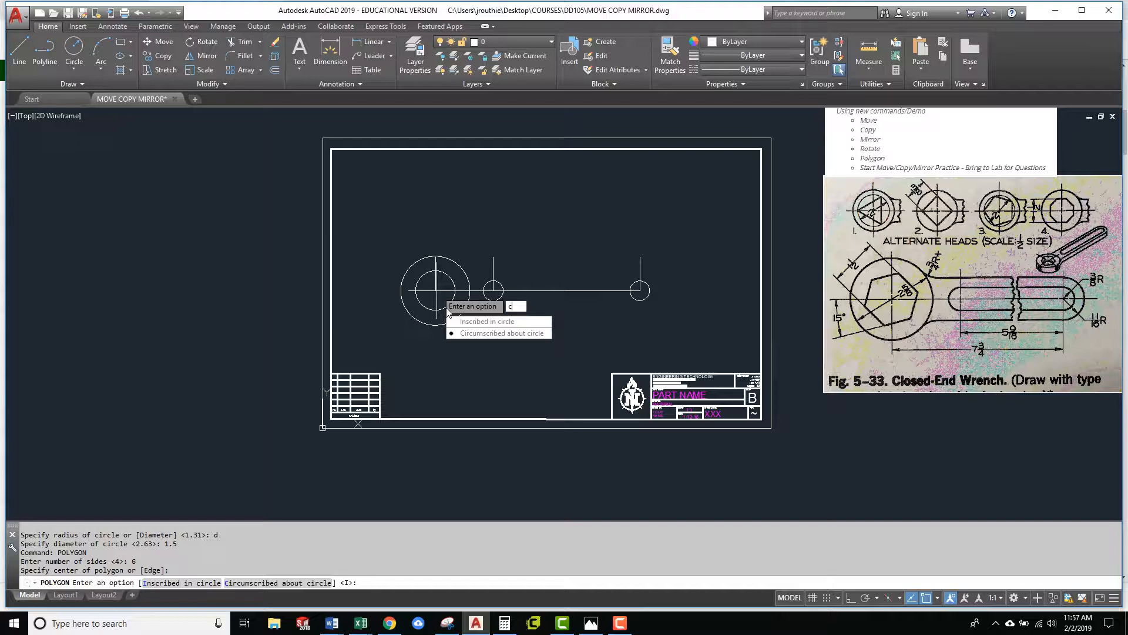
{"action": "key", "text": "Return"}
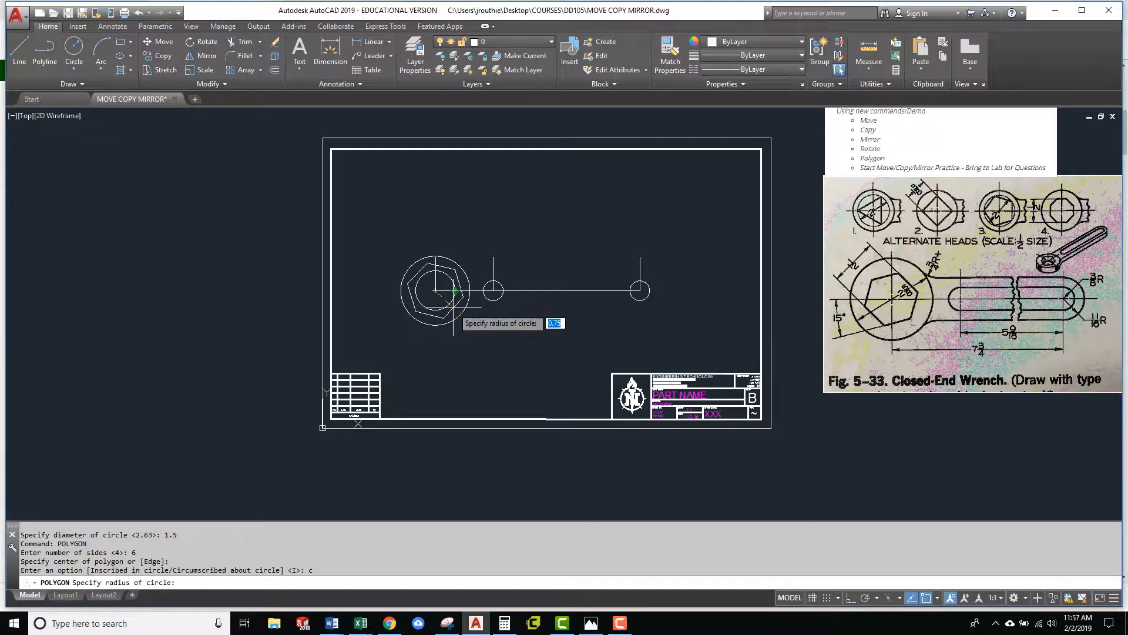
{"action": "scroll", "coordinate": [432, 310], "scroll_direction": "down", "scroll_amount": 5}
{"action": "scroll", "coordinate": [456, 247], "scroll_direction": "up", "scroll_amount": 10}
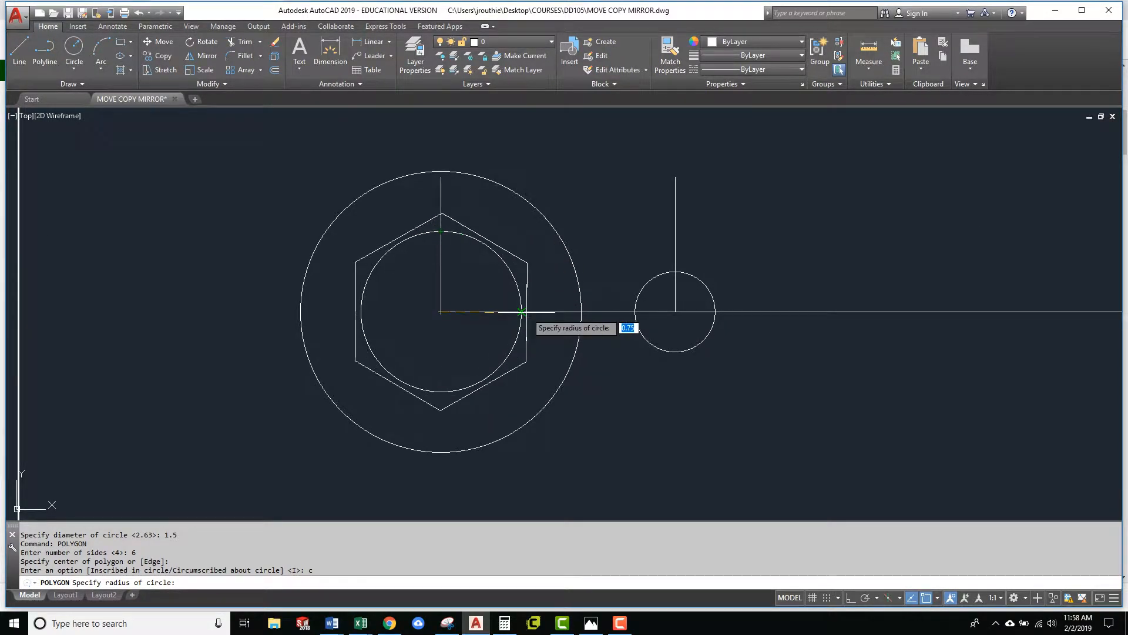
{"action": "scroll", "coordinate": [737, 302], "scroll_direction": "down", "scroll_amount": 8}
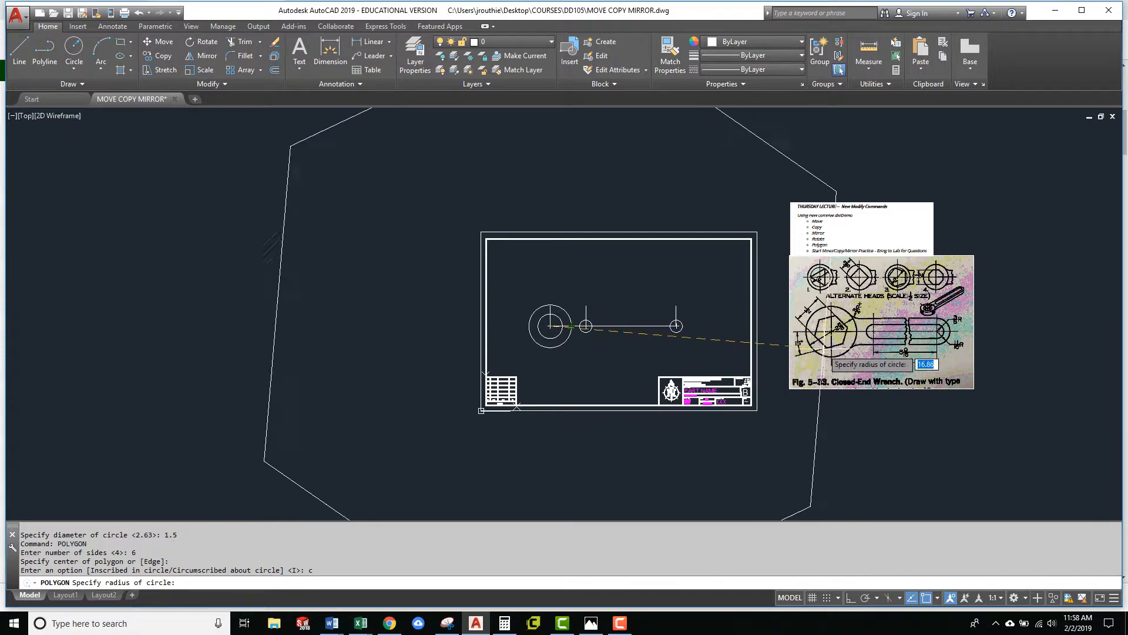
{"action": "scroll", "coordinate": [550, 328], "scroll_direction": "up", "scroll_amount": 4}
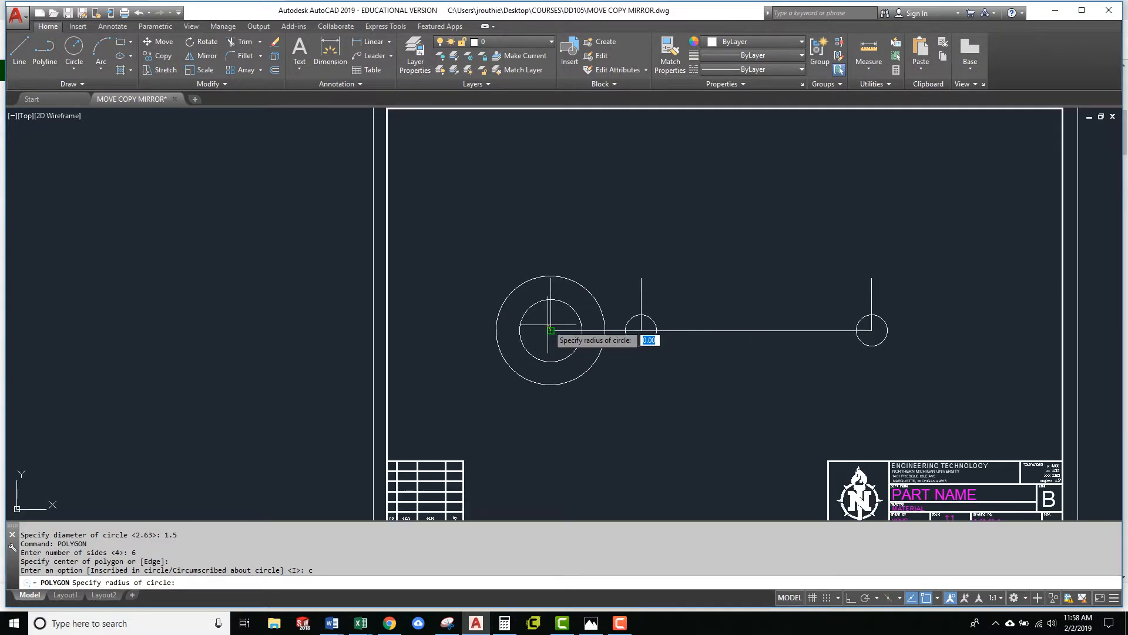
{"action": "left_click", "coordinate": [582, 330]}
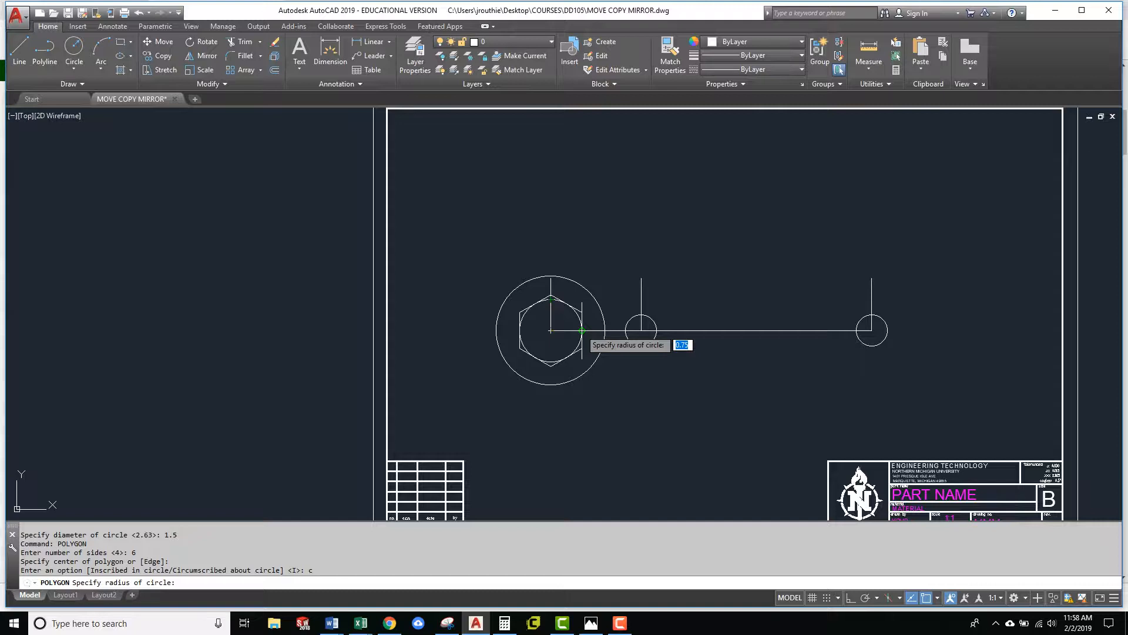
{"action": "left_click", "coordinate": [582, 330]}
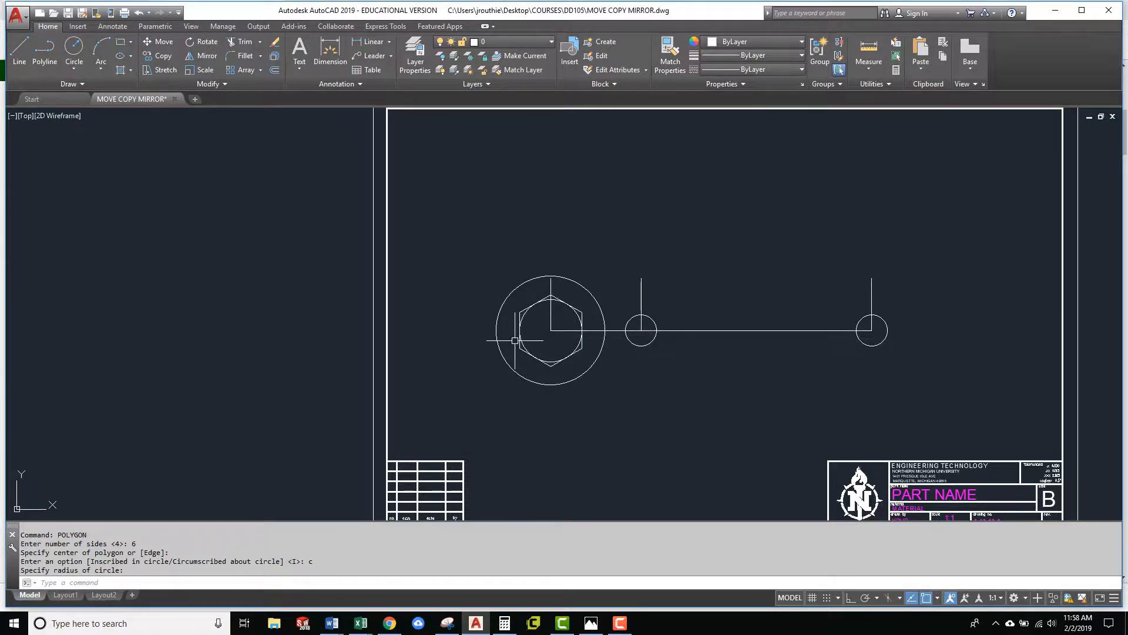
Try to rotate the hexagon by 15 degrees about the centre of the wrench head
{"action": "scroll", "coordinate": [551, 334], "scroll_direction": "up", "scroll_amount": 2}
{"action": "scroll", "coordinate": [551, 334], "scroll_direction": "down", "scroll_amount": 6}
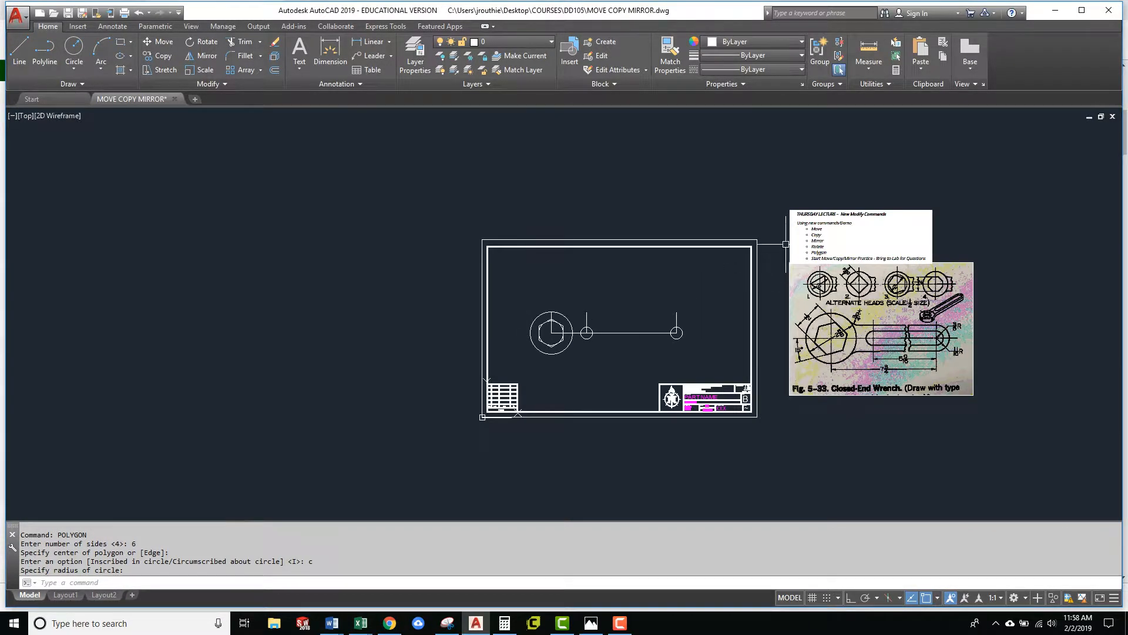
{"action": "scroll", "coordinate": [840, 246], "scroll_direction": "up", "scroll_amount": 2}
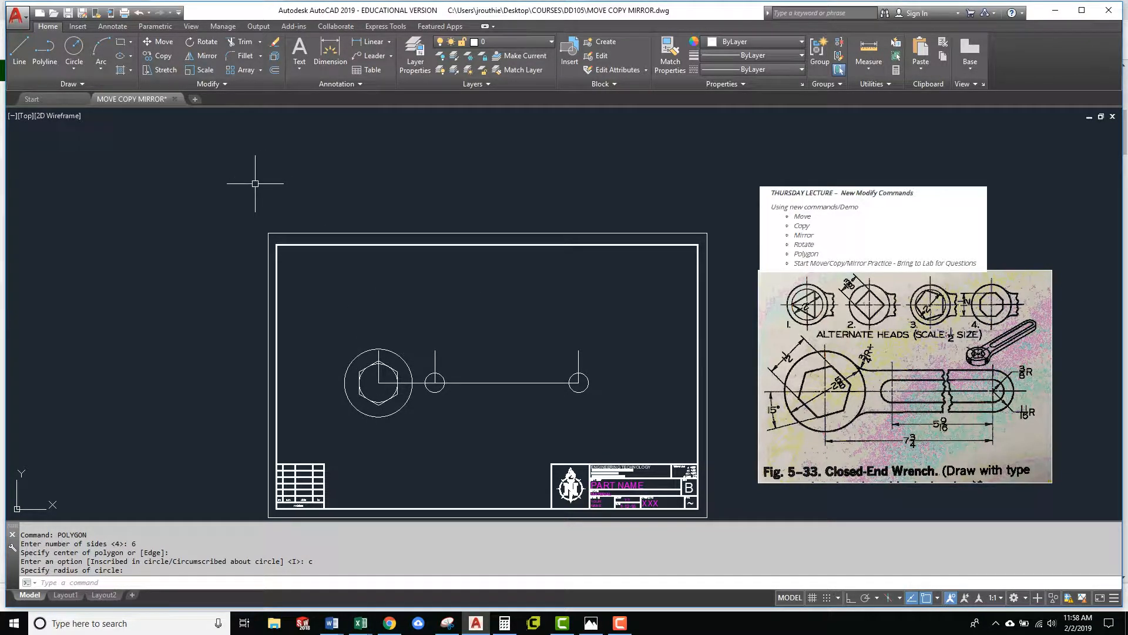
{"action": "left_click", "coordinate": [206, 44]}
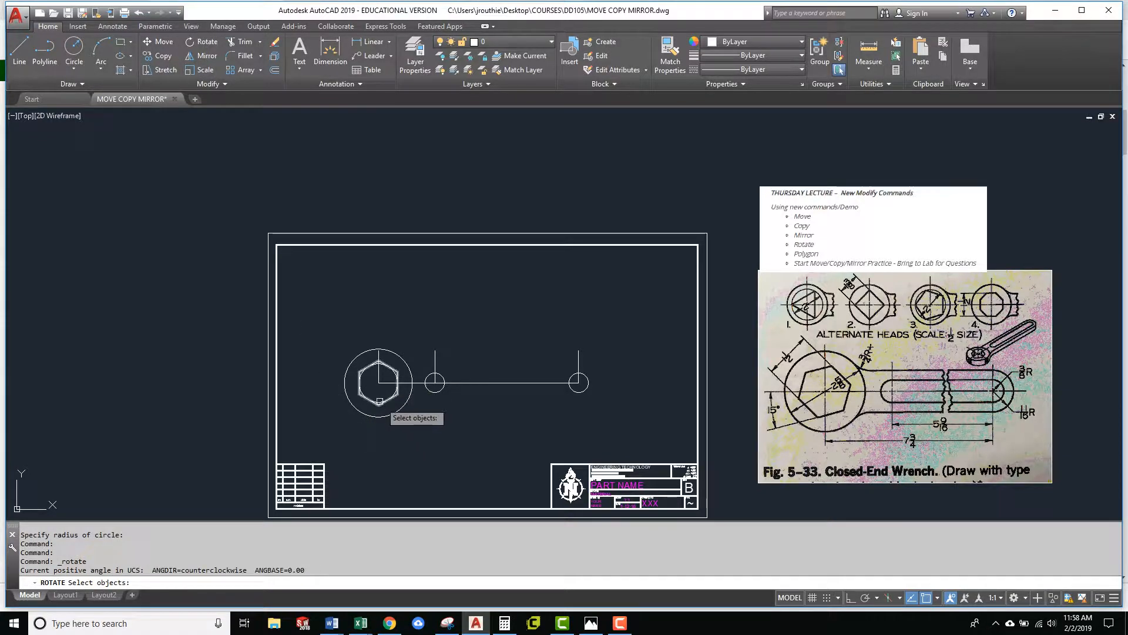
{"action": "left_click", "coordinate": [359, 373]}
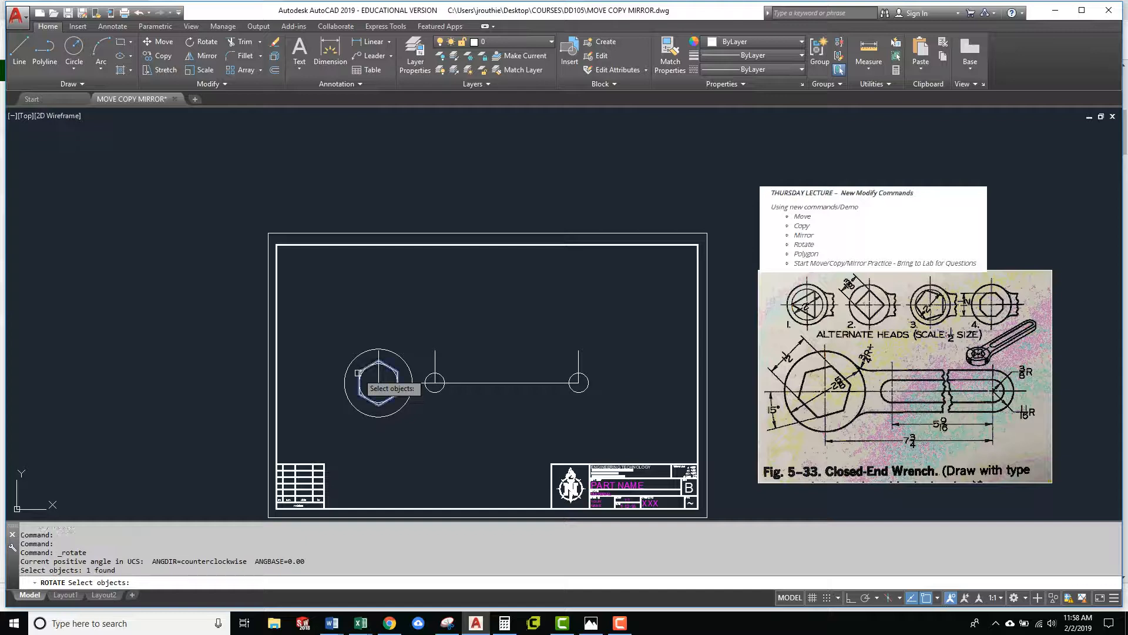
{"action": "key", "text": "Return"}
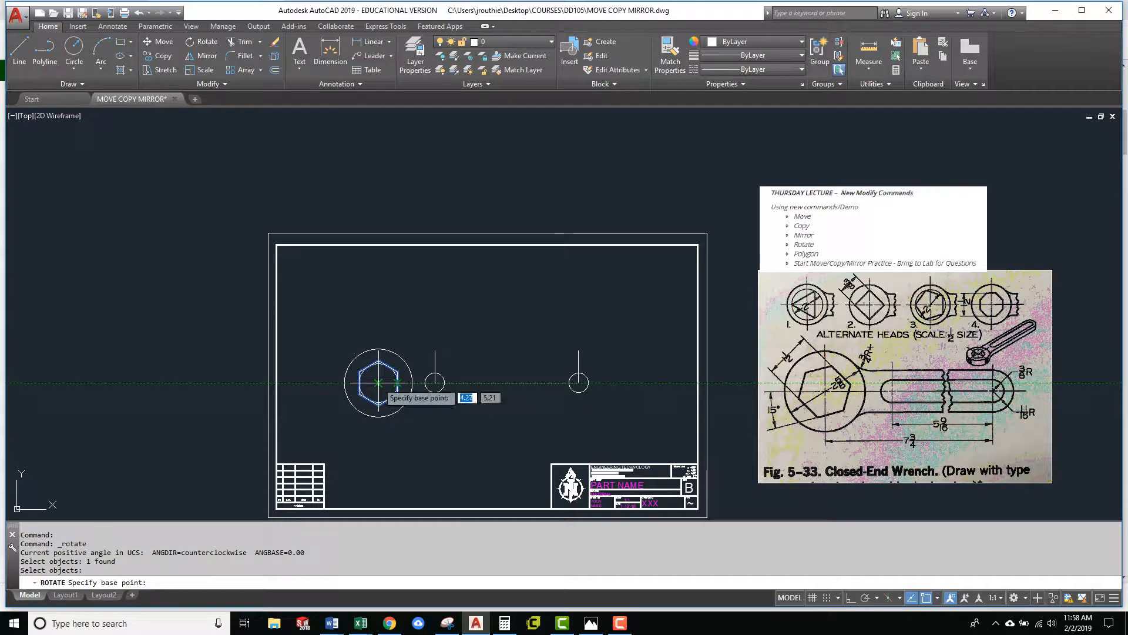
{"action": "scroll", "coordinate": [378, 382], "scroll_direction": "up", "scroll_amount": 4}
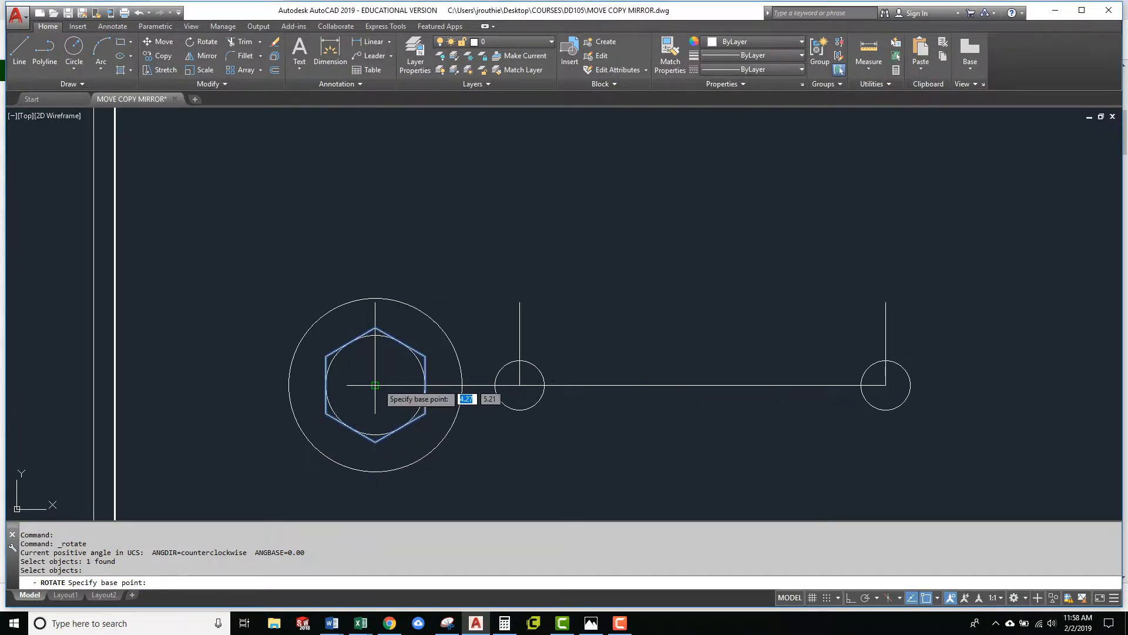
{"action": "left_click", "coordinate": [375, 385]}
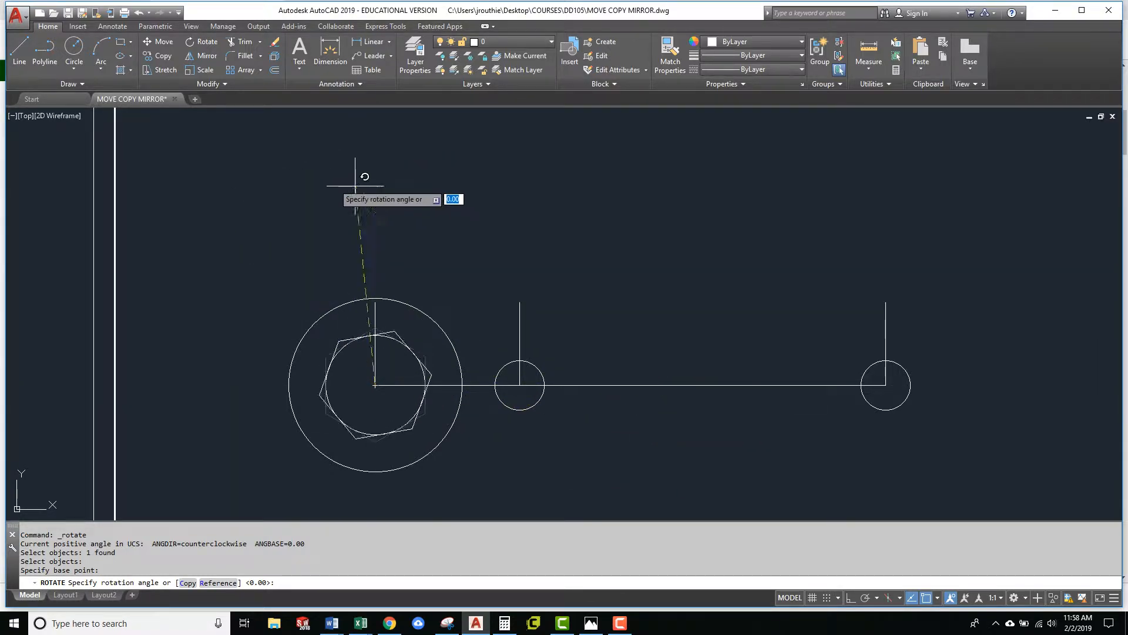
{"action": "left_click", "coordinate": [867, 598]}
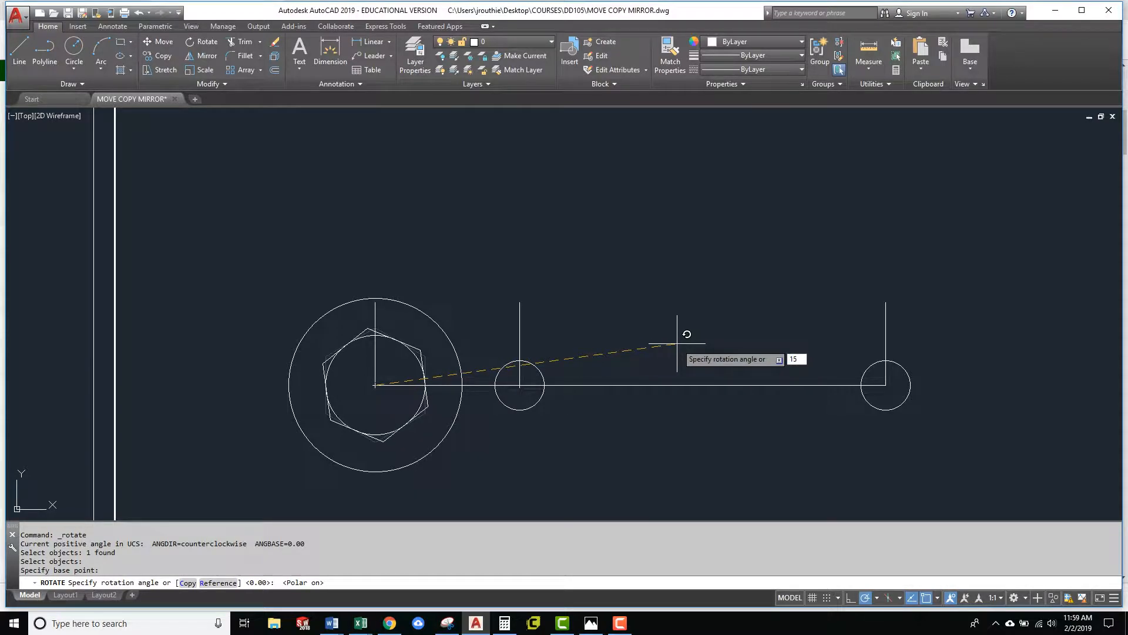
{"action": "key", "text": "Return"}
Compare the hexagon with the reference figure and undo its 15-degree rotation
{"action": "scroll", "coordinate": [674, 337], "scroll_direction": "up", "scroll_amount": 4}
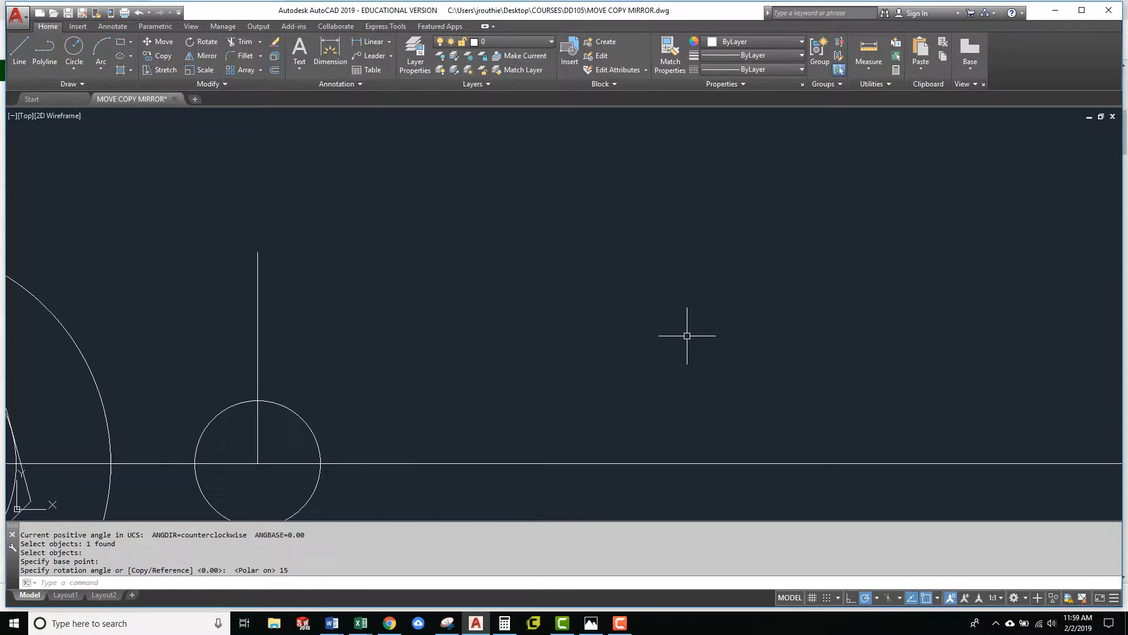
{"action": "scroll", "coordinate": [794, 328], "scroll_direction": "down", "scroll_amount": 8}
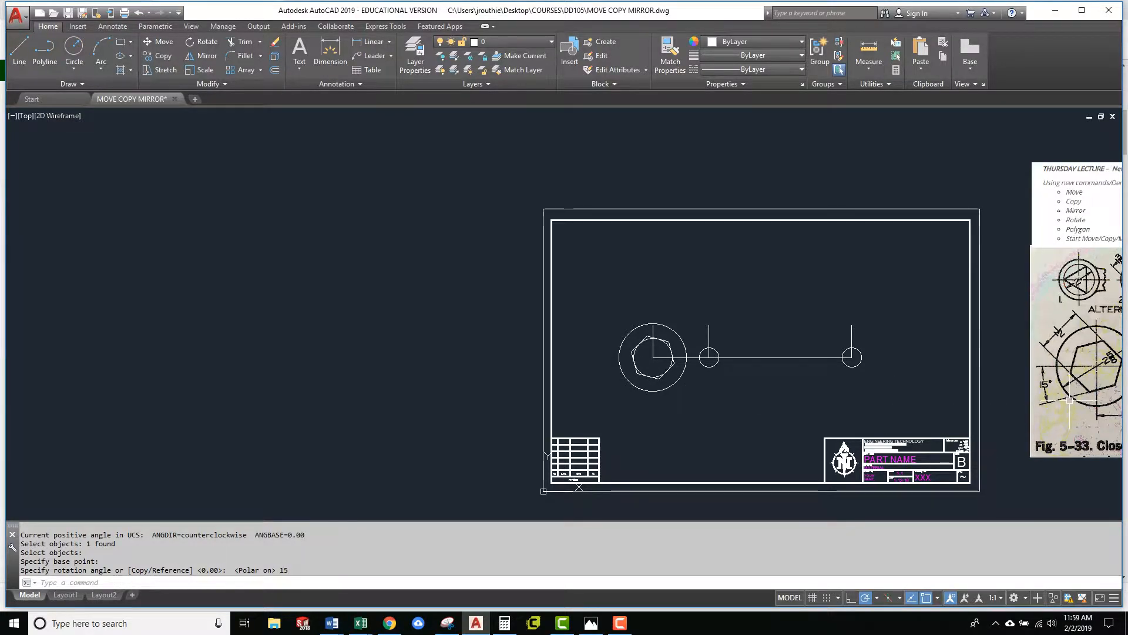
{"action": "middle_click_drag", "start_coordinate": [1063, 401], "coordinate": [889, 391]}
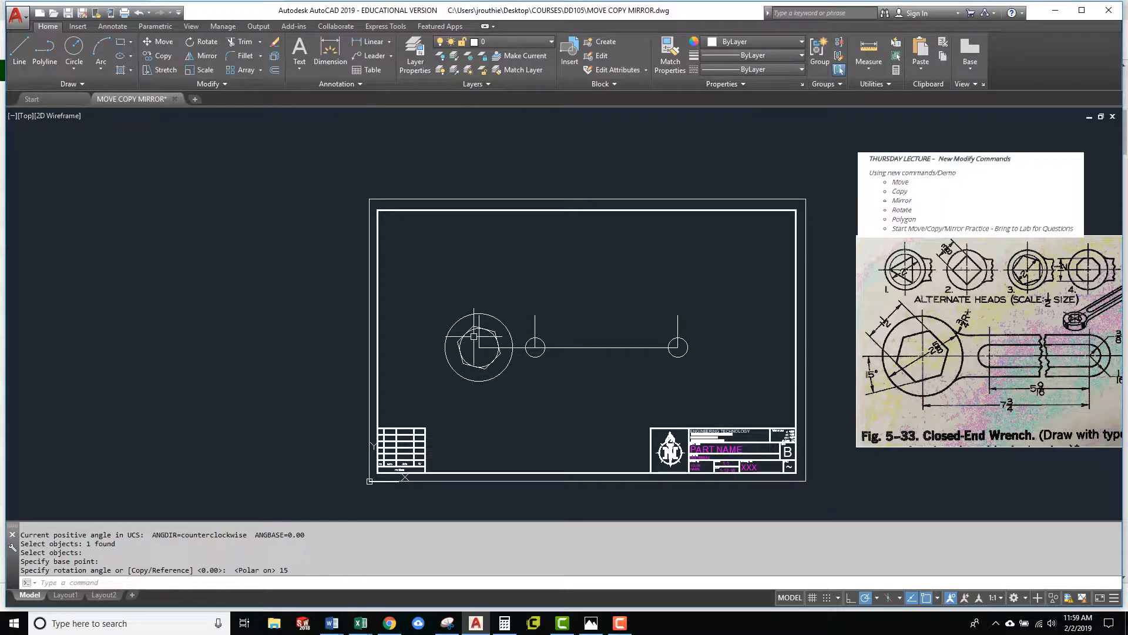
{"action": "key", "text": "Return"}
{"action": "scroll", "coordinate": [473, 333], "scroll_direction": "up", "scroll_amount": 4}
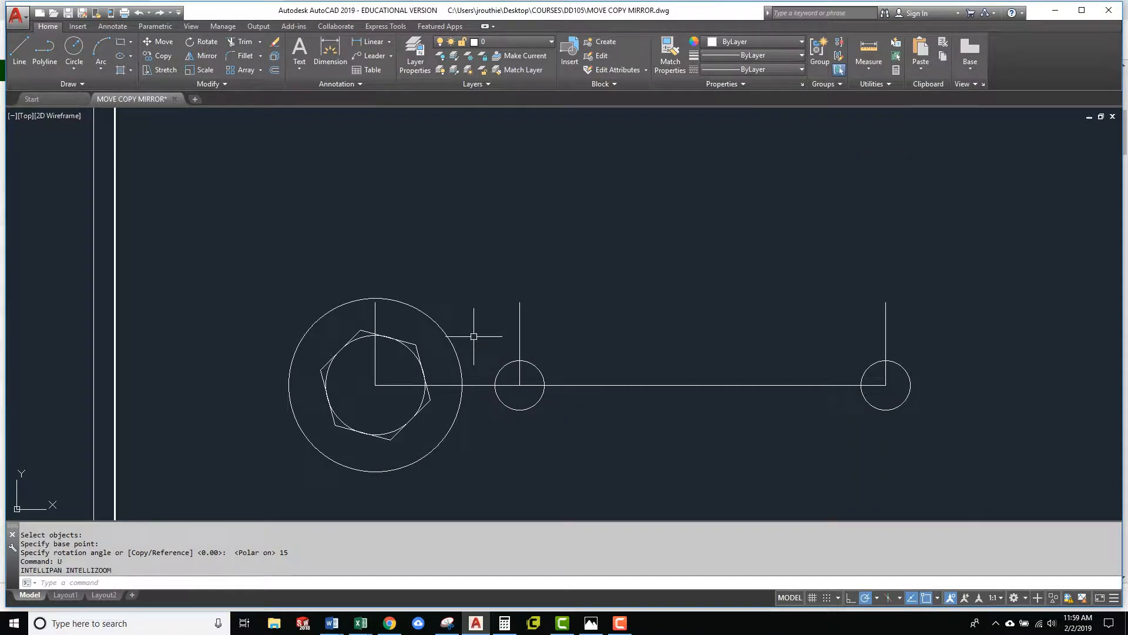
{"action": "type", "text": "u"}
{"action": "key", "text": "Return"}
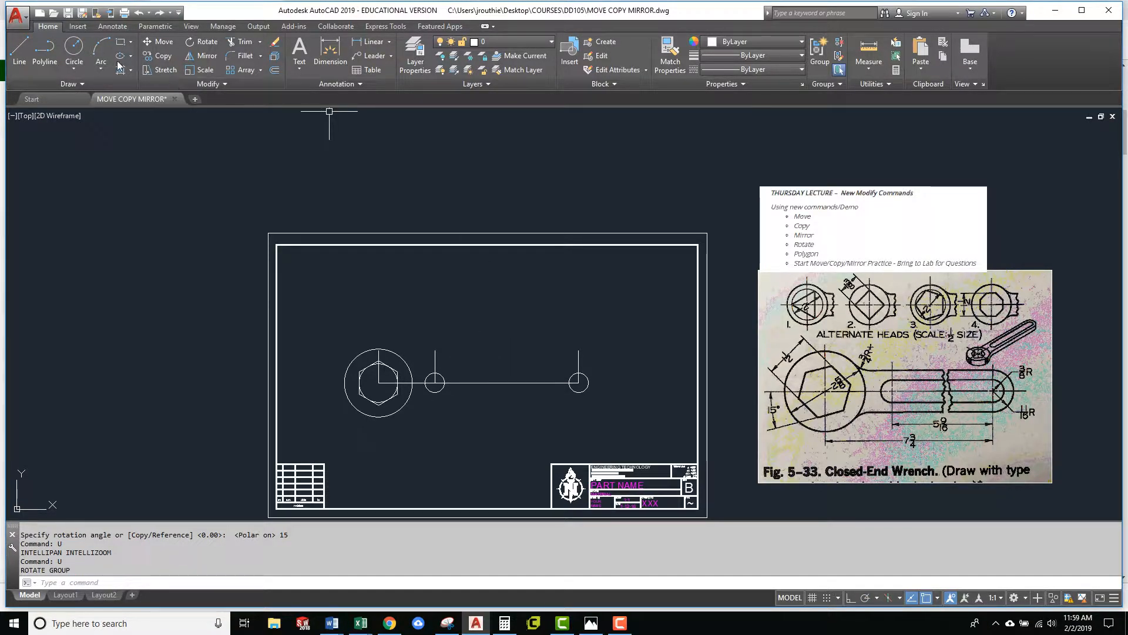
Rotate the hexagon by -15 degrees about the centre of the wrench head
{"action": "left_click", "coordinate": [201, 42]}
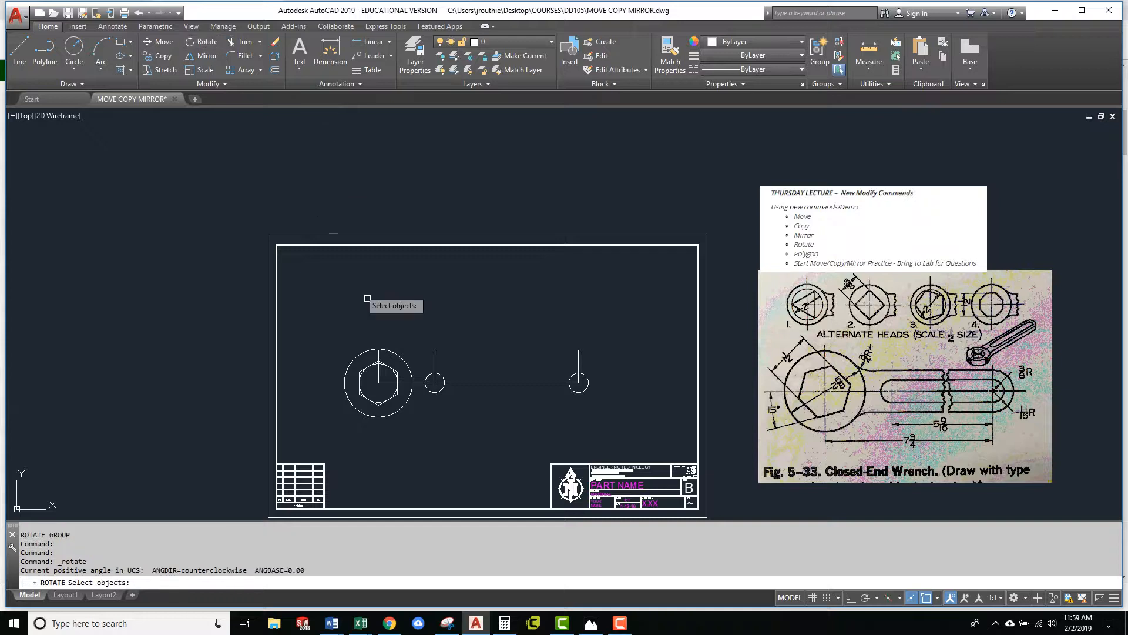
{"action": "left_click", "coordinate": [392, 368]}
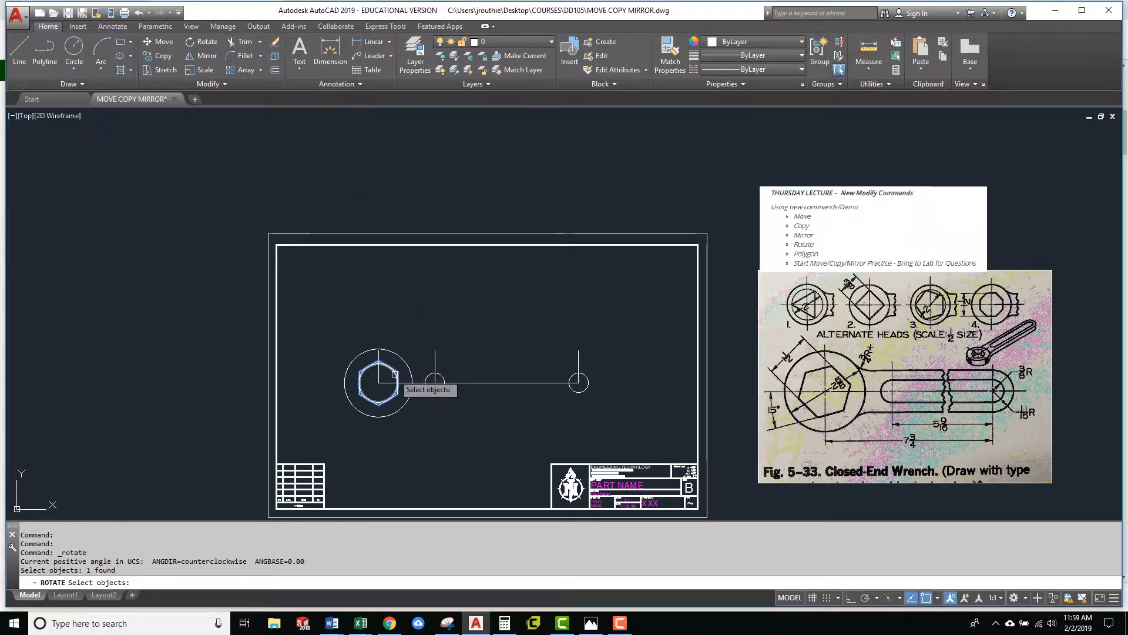
{"action": "key", "text": "Return"}
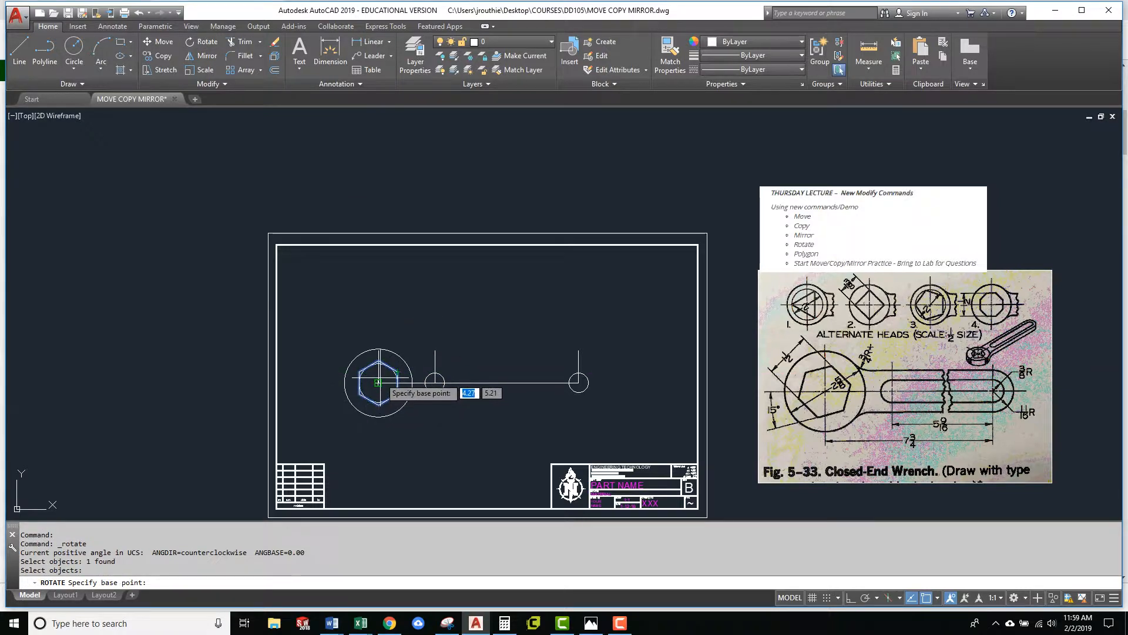
{"action": "left_click", "coordinate": [379, 383]}
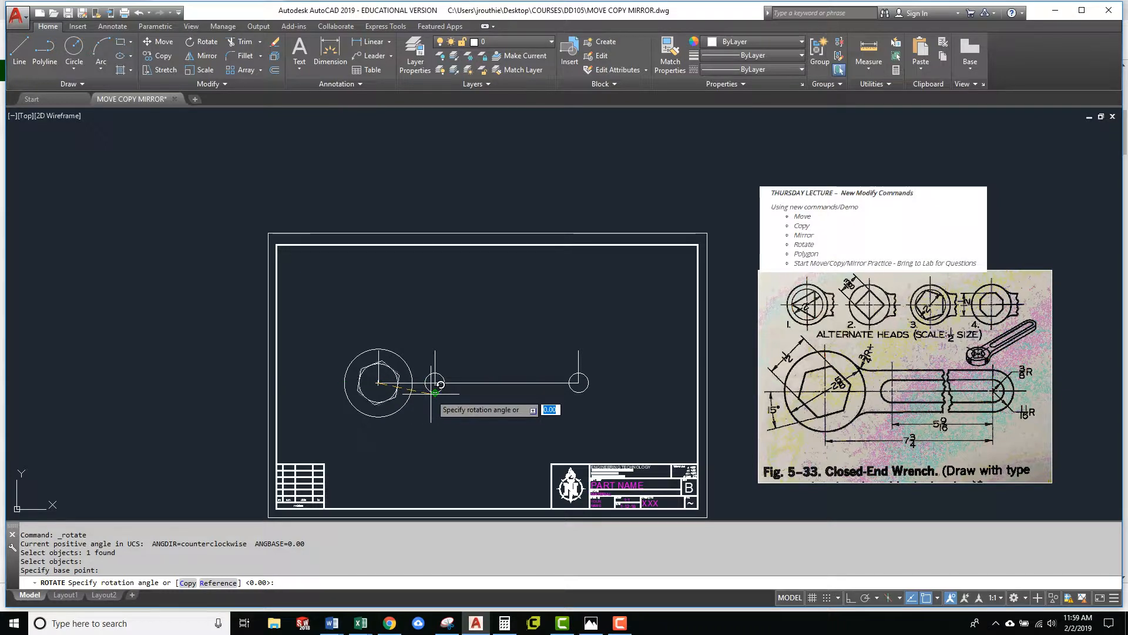
{"action": "type", "text": "-"}
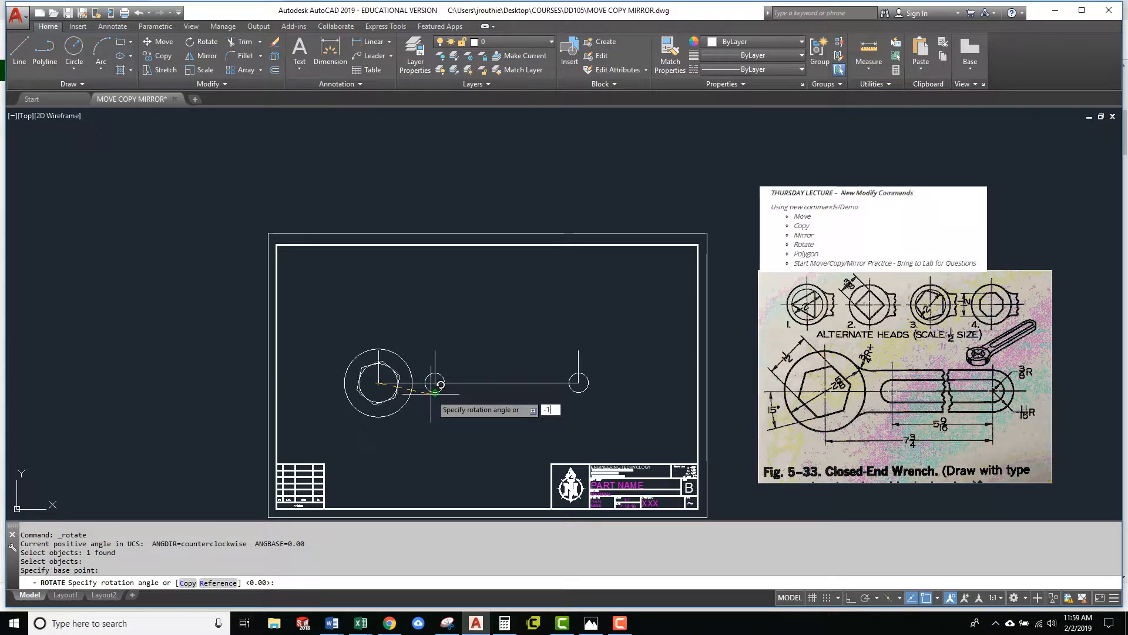
{"action": "type", "text": "15"}
{"action": "key", "text": "Return"}
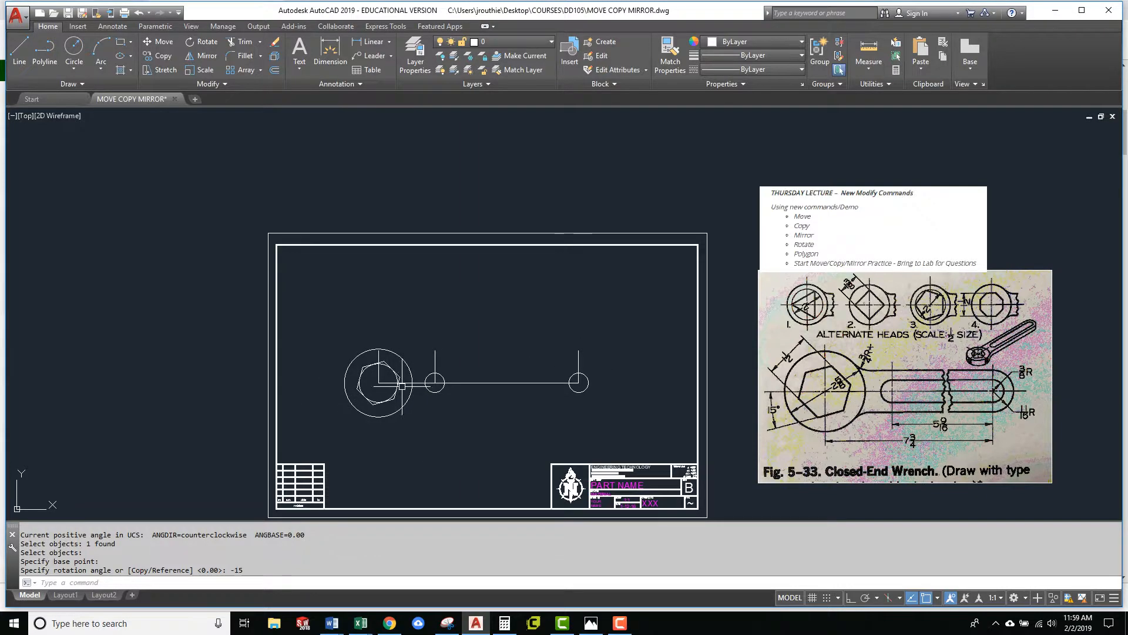
Erase the 1.5 diameter construction circle inside the hexagon
{"action": "scroll", "coordinate": [402, 386], "scroll_direction": "down", "scroll_amount": 2}
{"action": "scroll", "coordinate": [402, 386], "scroll_direction": "up", "scroll_amount": 3}
{"action": "type", "text": "e"}
{"action": "key", "text": "Return"}
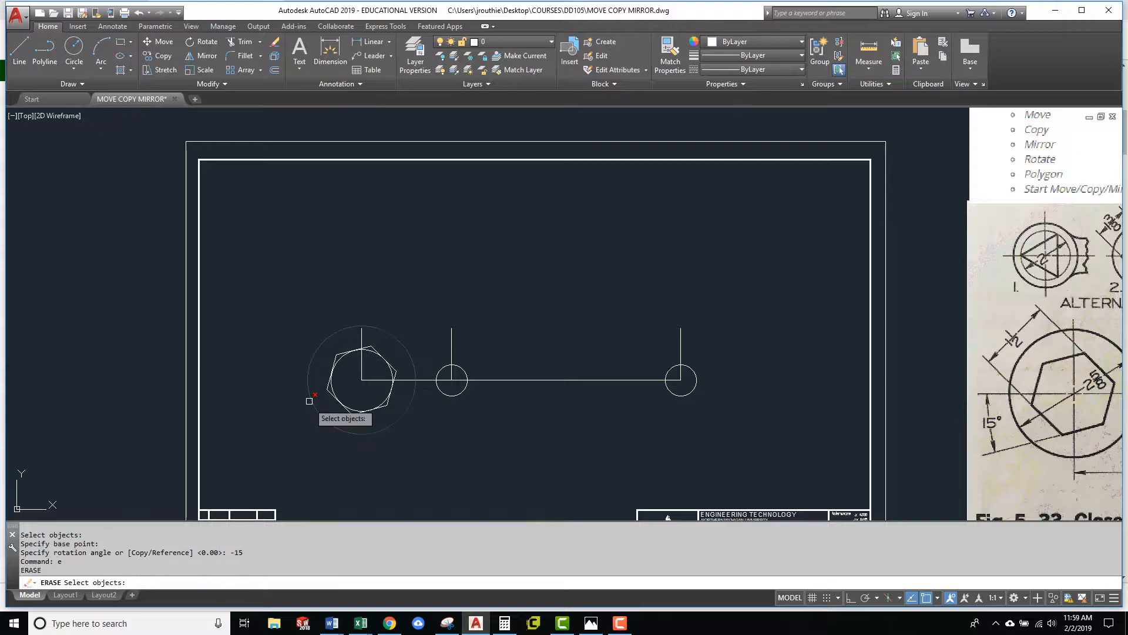
{"action": "left_click", "coordinate": [333, 389]}
{"action": "key", "text": "Return"}
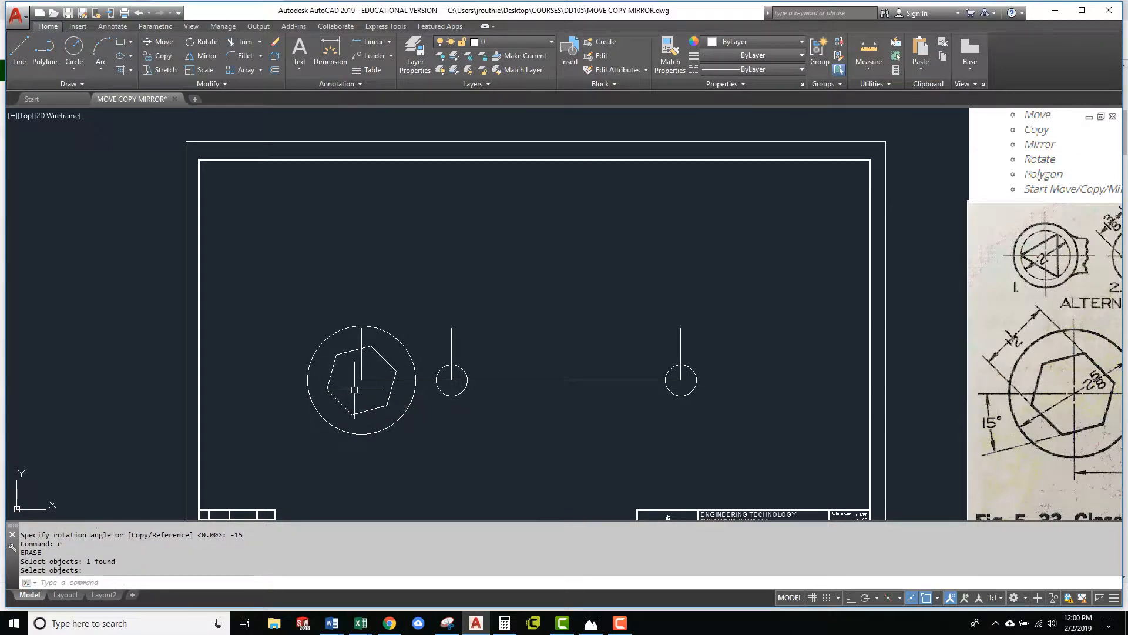
Draw a circle of radius 1.06 centred on the small circle at the handle end
{"action": "scroll", "coordinate": [578, 399], "scroll_direction": "down", "scroll_amount": 2}
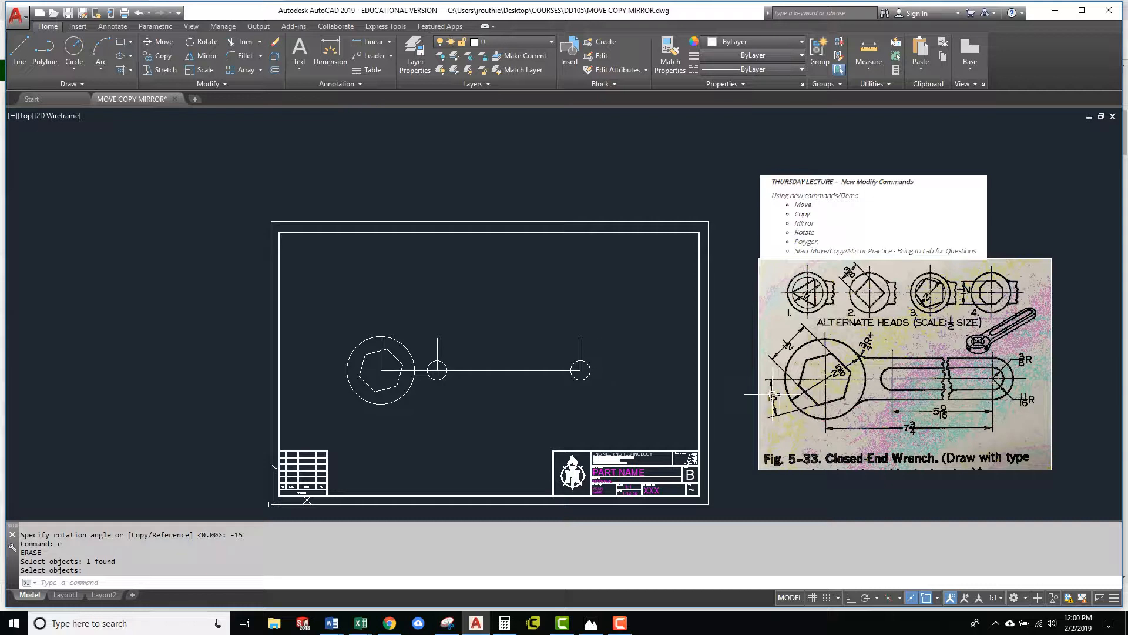
{"action": "right_click", "coordinate": [686, 401]}
{"action": "key", "text": "Escape"}
{"action": "key", "text": "Escape"}
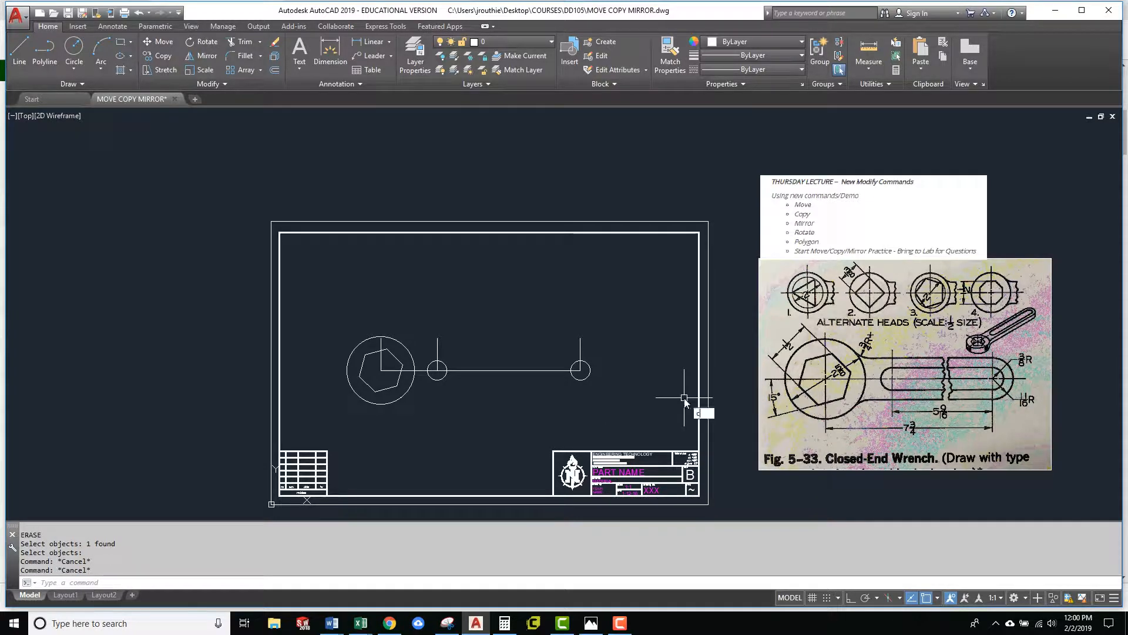
{"action": "key", "text": "Return"}
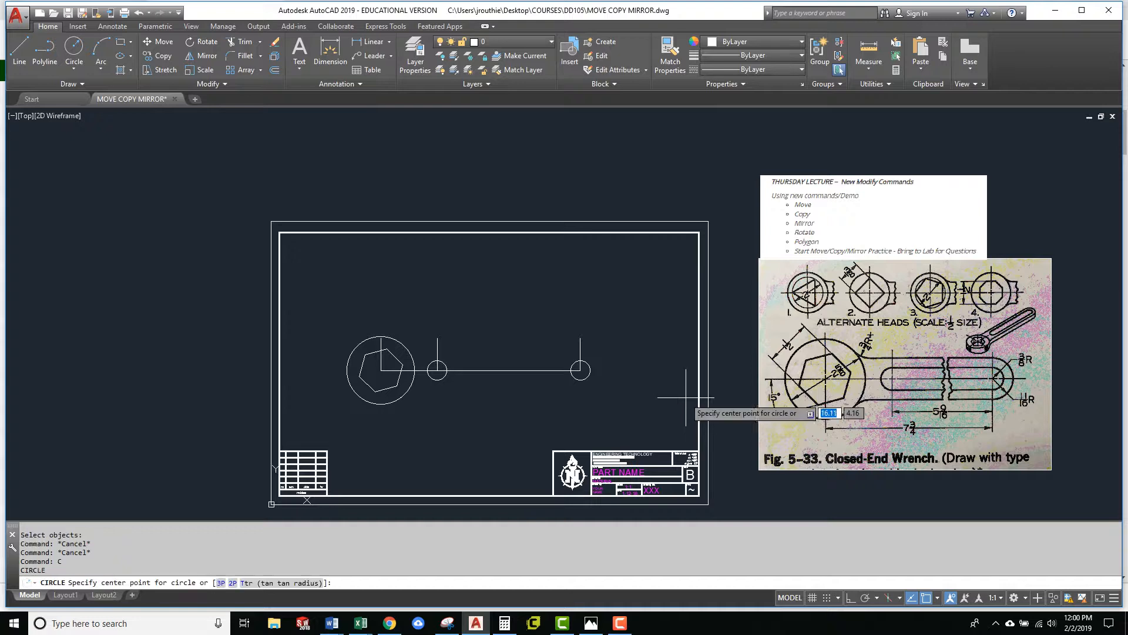
{"action": "left_click", "coordinate": [581, 369]}
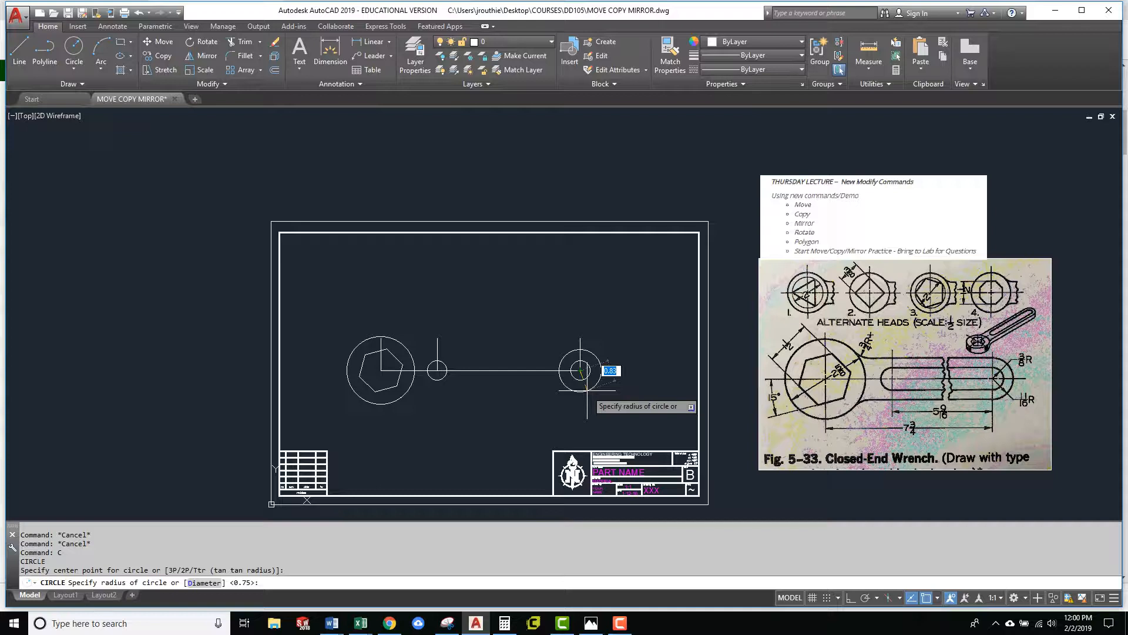
{"action": "type", "text": "1.06"}
{"action": "key", "text": "Return"}
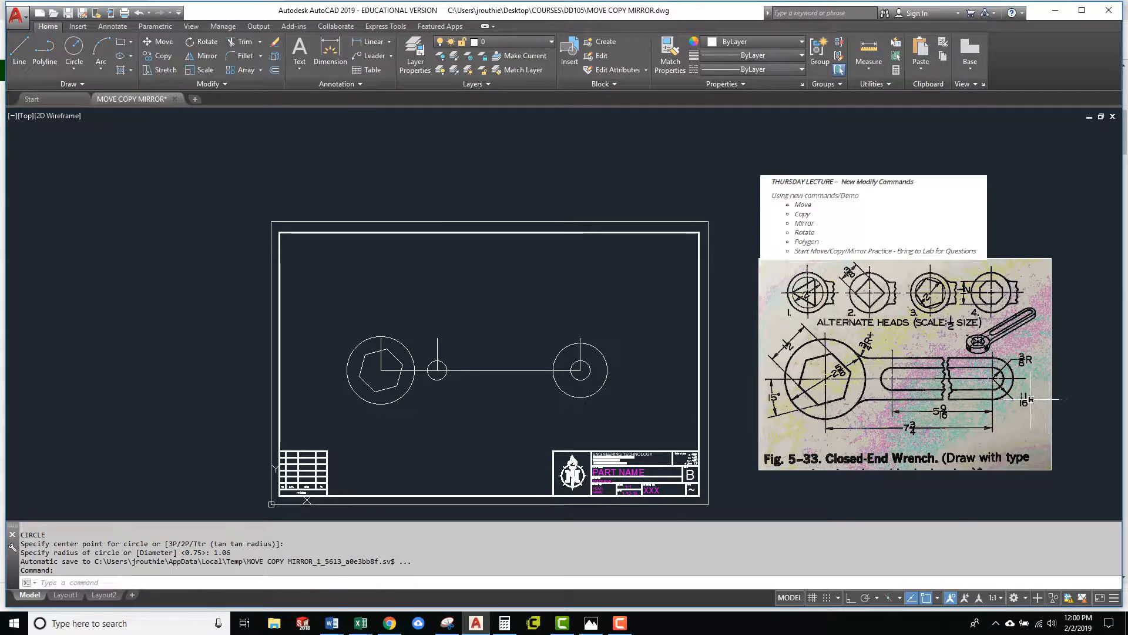
Erase the 1.06 radius circle at the handle end
{"action": "type", "text": "e"}
{"action": "key", "text": "Return"}
{"action": "left_click", "coordinate": [606, 365]}
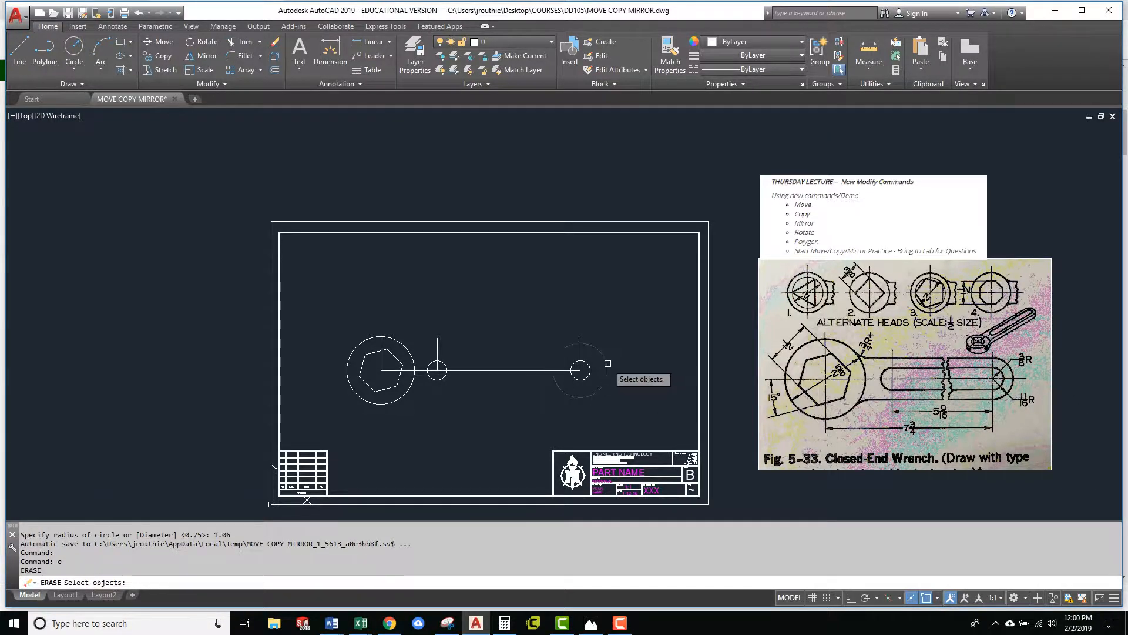
{"action": "key", "text": "Return"}
Draw a circle of radius .6875 concentric with the small circle at the handle end
{"action": "type", "text": "c"}
{"action": "key", "text": "Return"}
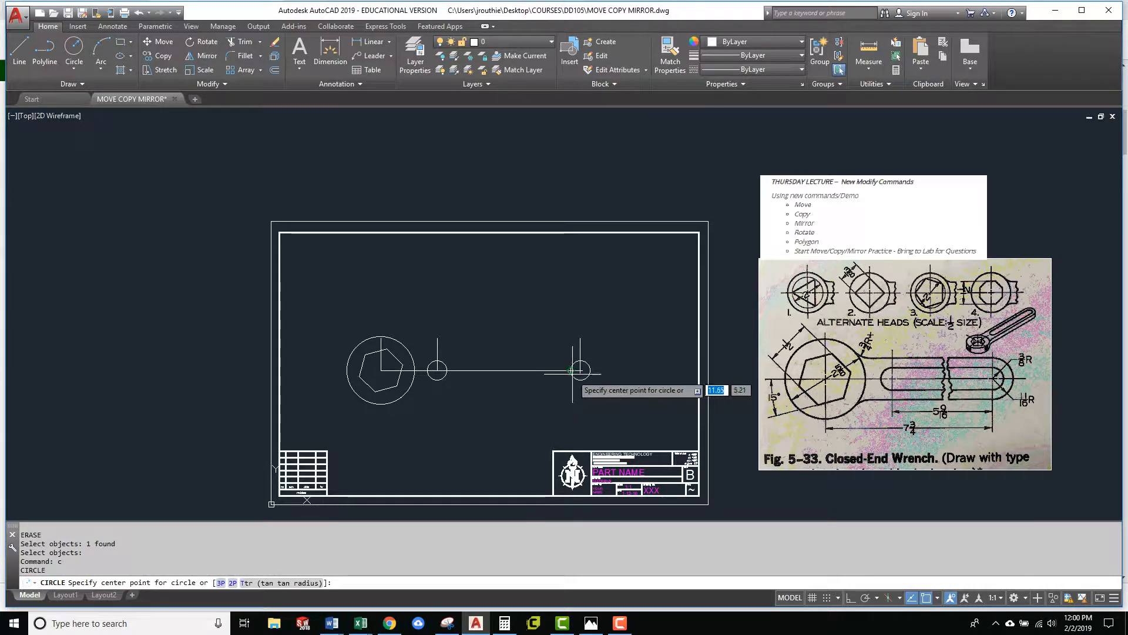
{"action": "left_click", "coordinate": [581, 370]}
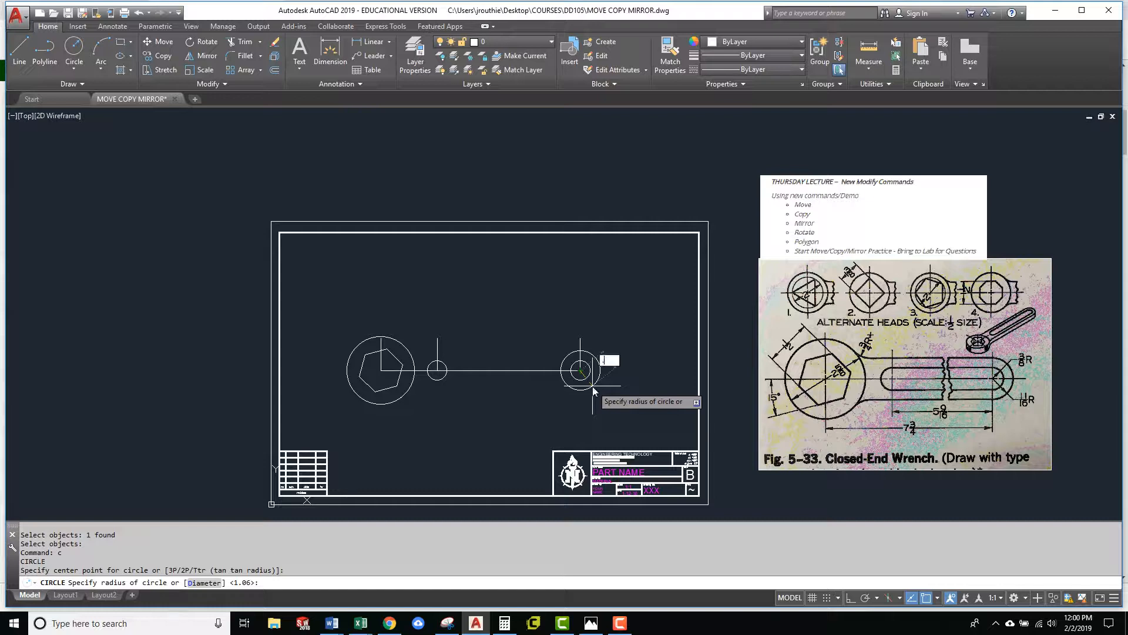
{"action": "type", "text": ".6875"}
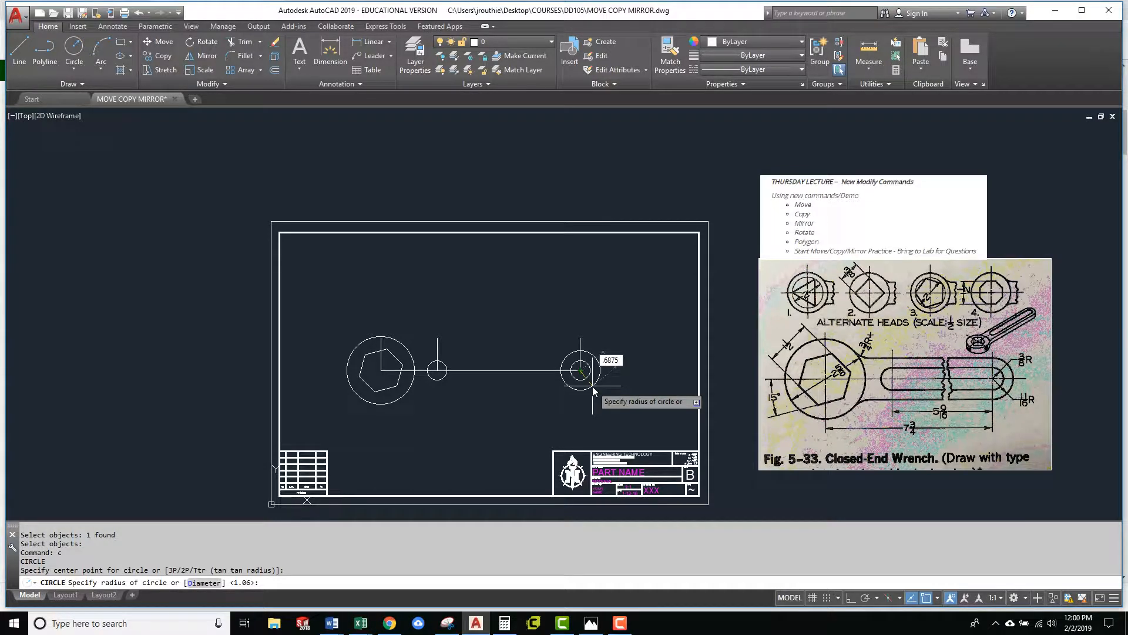
{"action": "key", "text": "Return"}
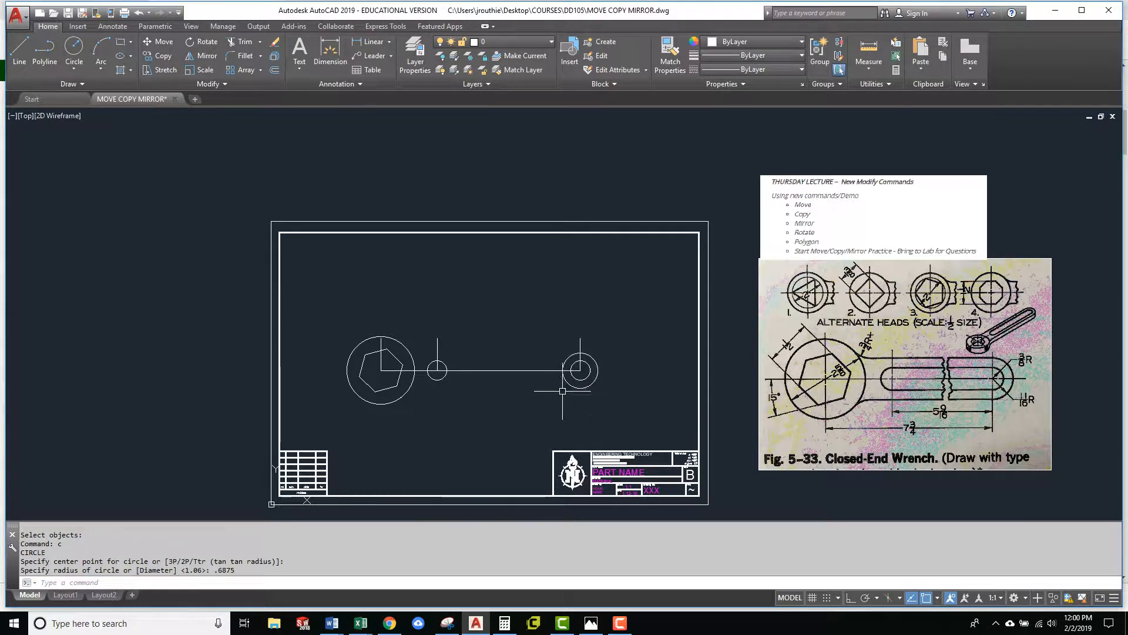
Turn on polar tracking and draw a horizontal line from the .6875 radius circle's upper quadrant to inside the wrench head
{"action": "type", "text": "l"}
{"action": "key", "text": "Return"}
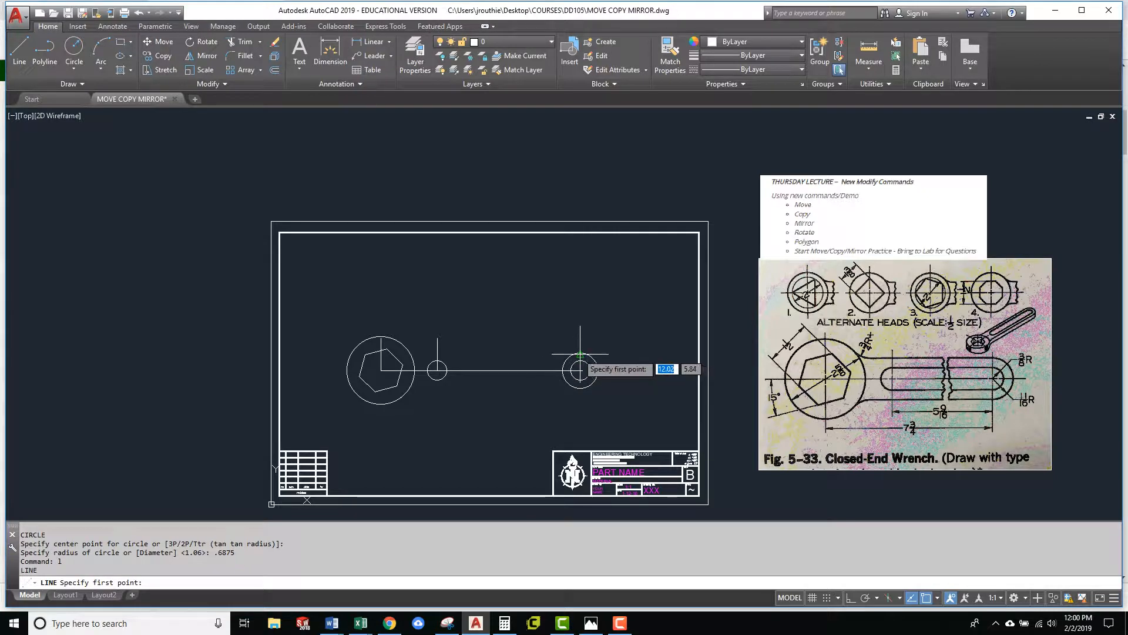
{"action": "left_click", "coordinate": [580, 355]}
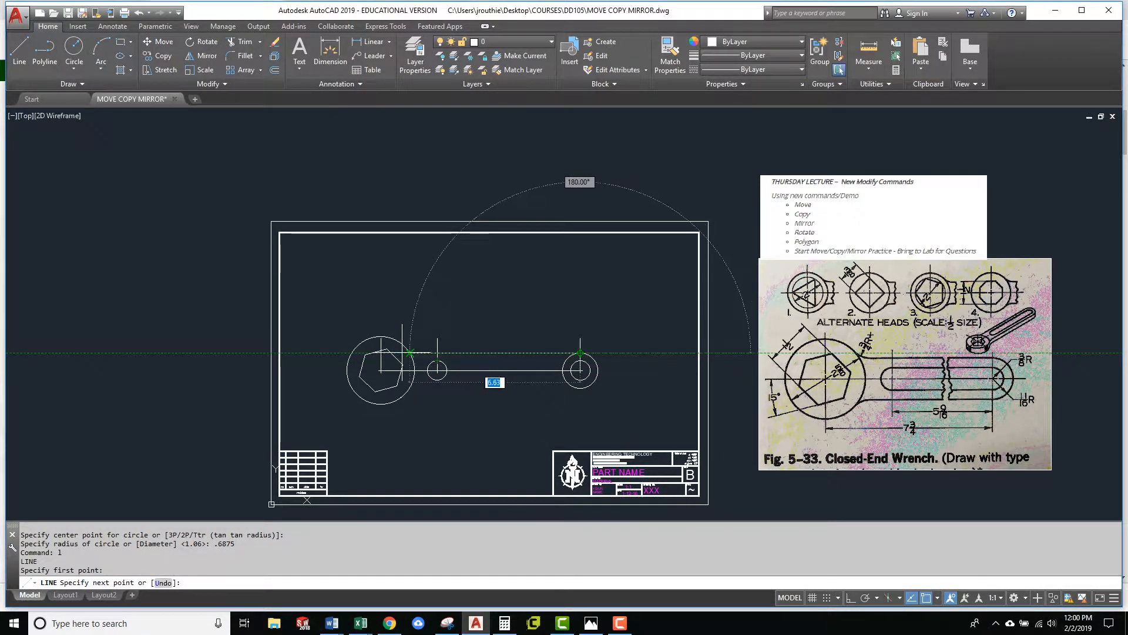
{"action": "scroll", "coordinate": [399, 354], "scroll_direction": "up", "scroll_amount": 4}
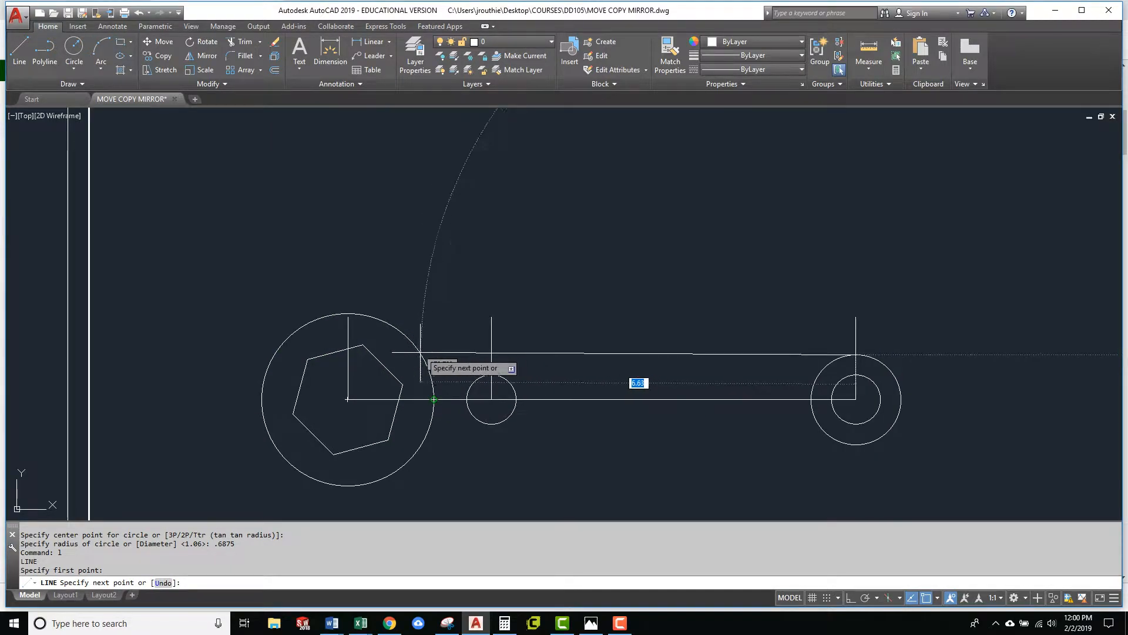
{"action": "left_click", "coordinate": [392, 352]}
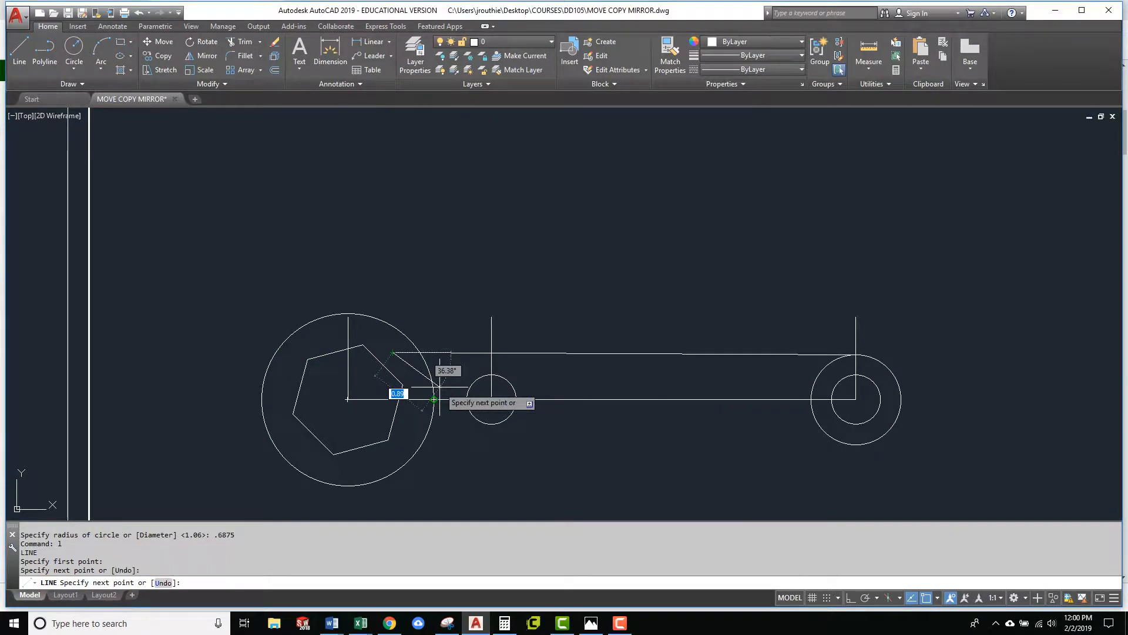
{"action": "type", "text": "u"}
{"action": "key", "text": "Return"}
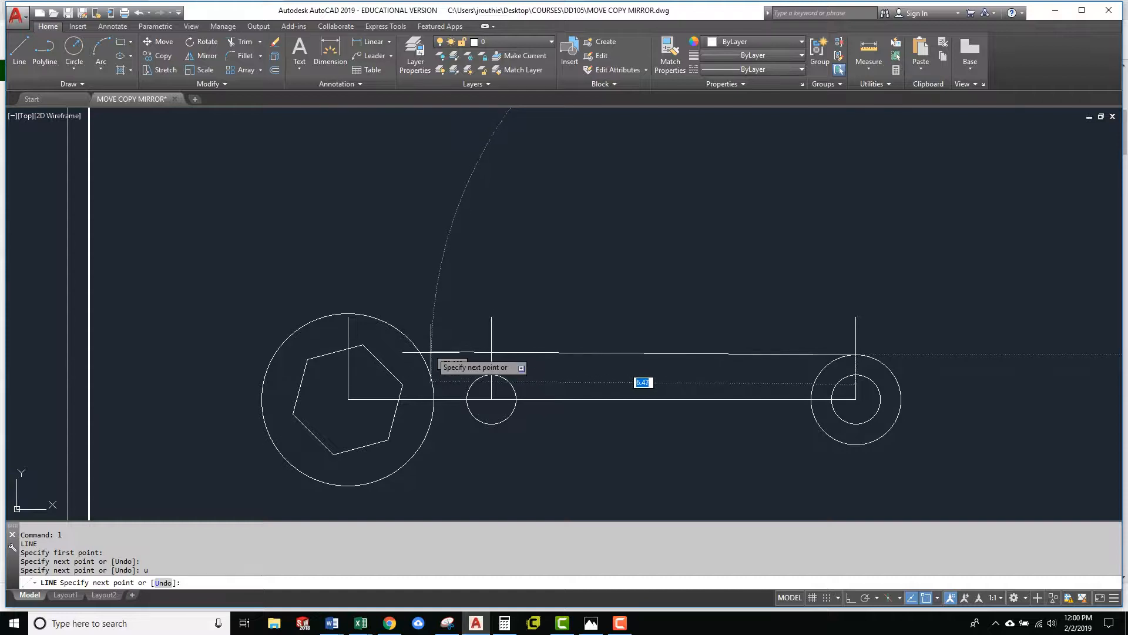
{"action": "left_click", "coordinate": [866, 598]}
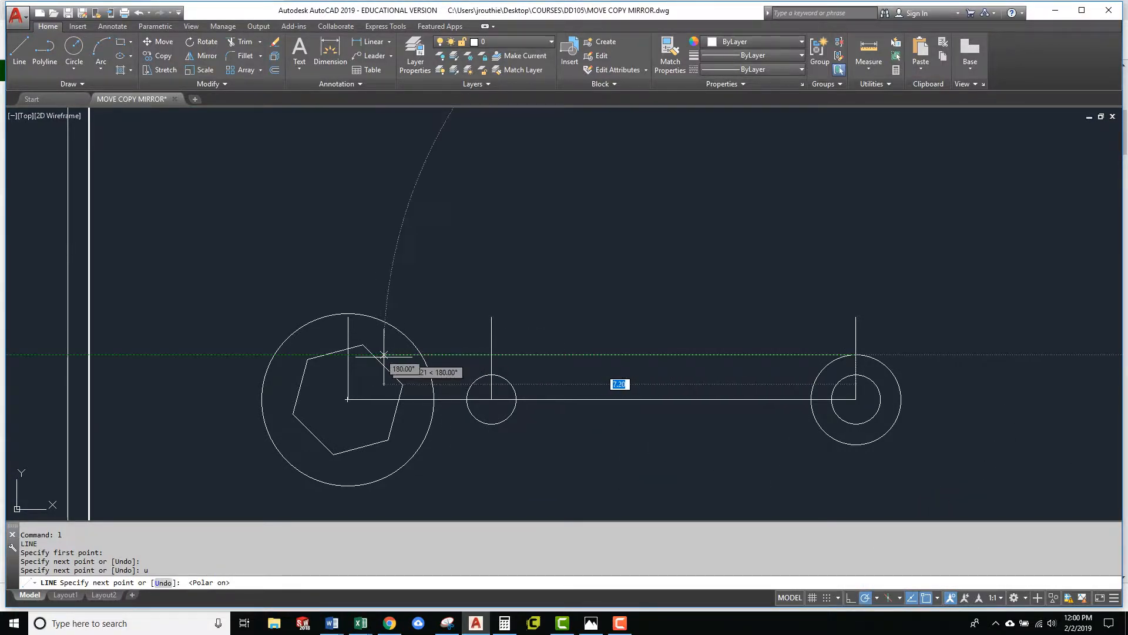
{"action": "key", "text": "Return"}
Draw a horizontal line from the .6875 radius circle's lower quadrant to inside the wrench head
{"action": "key", "text": "Return"}
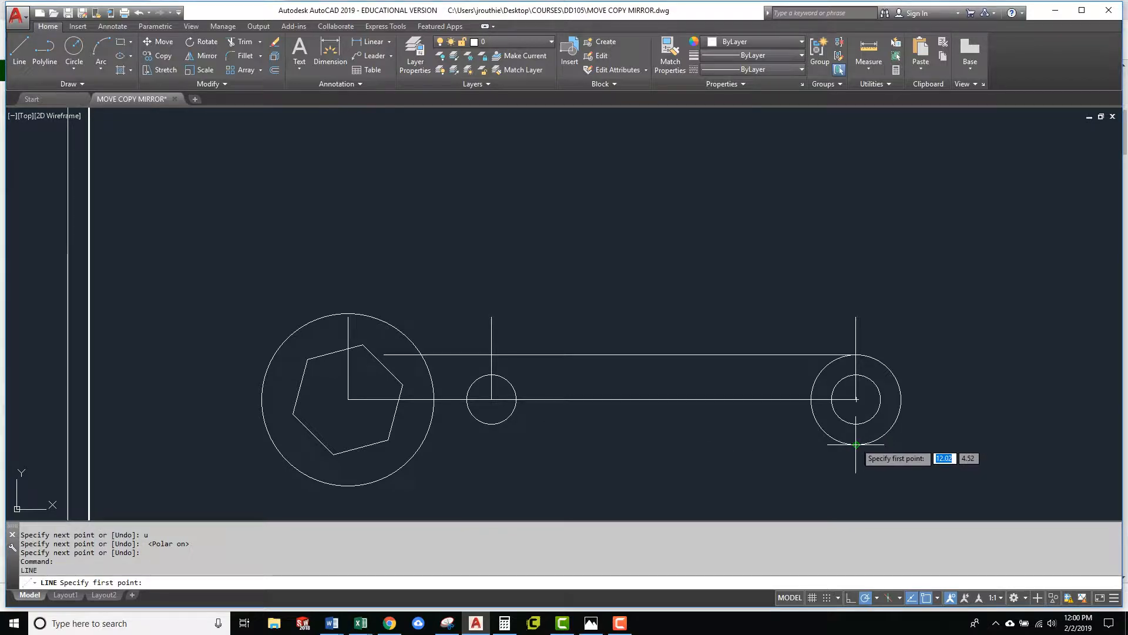
{"action": "left_click", "coordinate": [857, 444]}
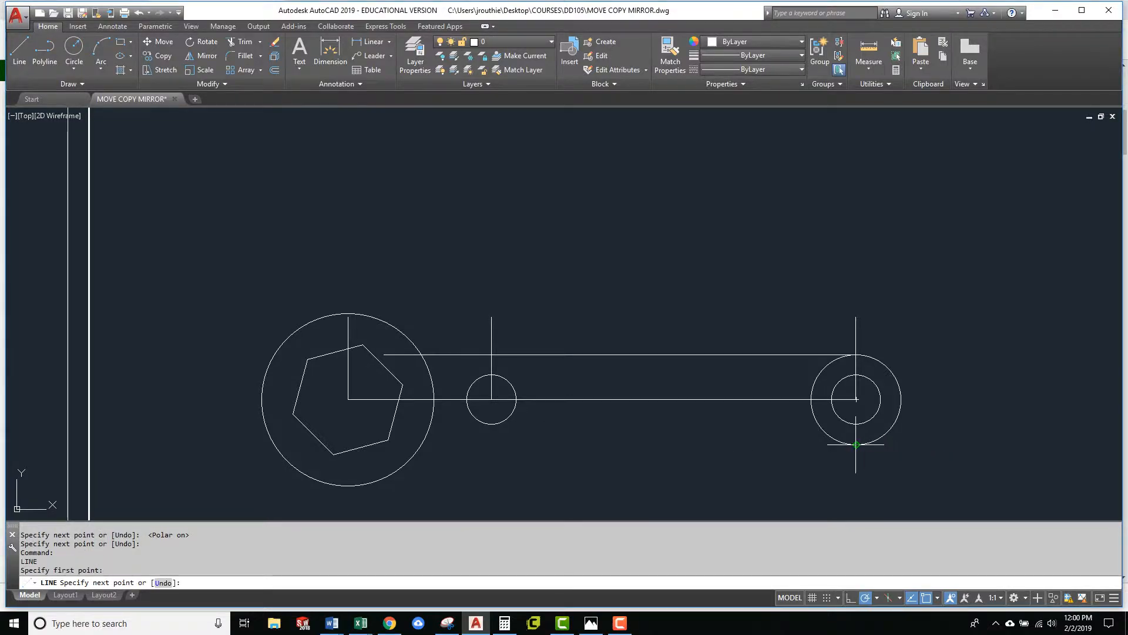
{"action": "left_click", "coordinate": [408, 441]}
{"action": "key", "text": "Return"}
Erase the upper horizontal edge line of the handle
{"action": "scroll", "coordinate": [575, 347], "scroll_direction": "down", "scroll_amount": 2}
{"action": "middle_click_drag", "start_coordinate": [629, 377], "coordinate": [487, 361]}
{"action": "scroll", "coordinate": [567, 363], "scroll_direction": "down", "scroll_amount": 2}
{"action": "middle_click_drag", "start_coordinate": [567, 363], "coordinate": [547, 362]}
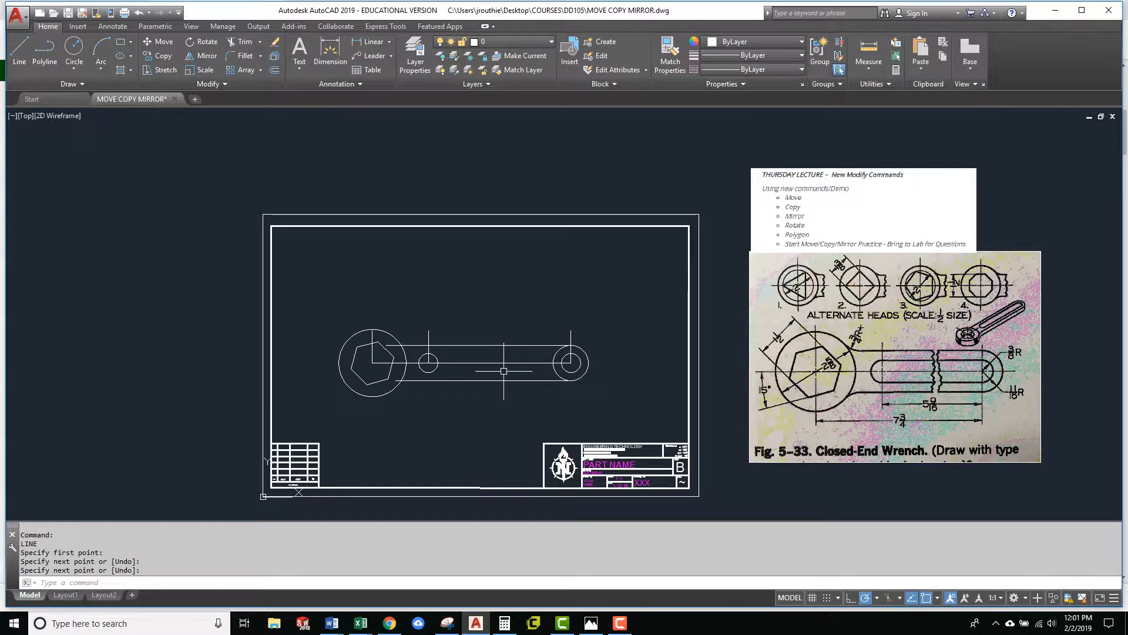
{"action": "key", "text": "Escape"}
{"action": "type", "text": "e"}
{"action": "key", "text": "Return"}
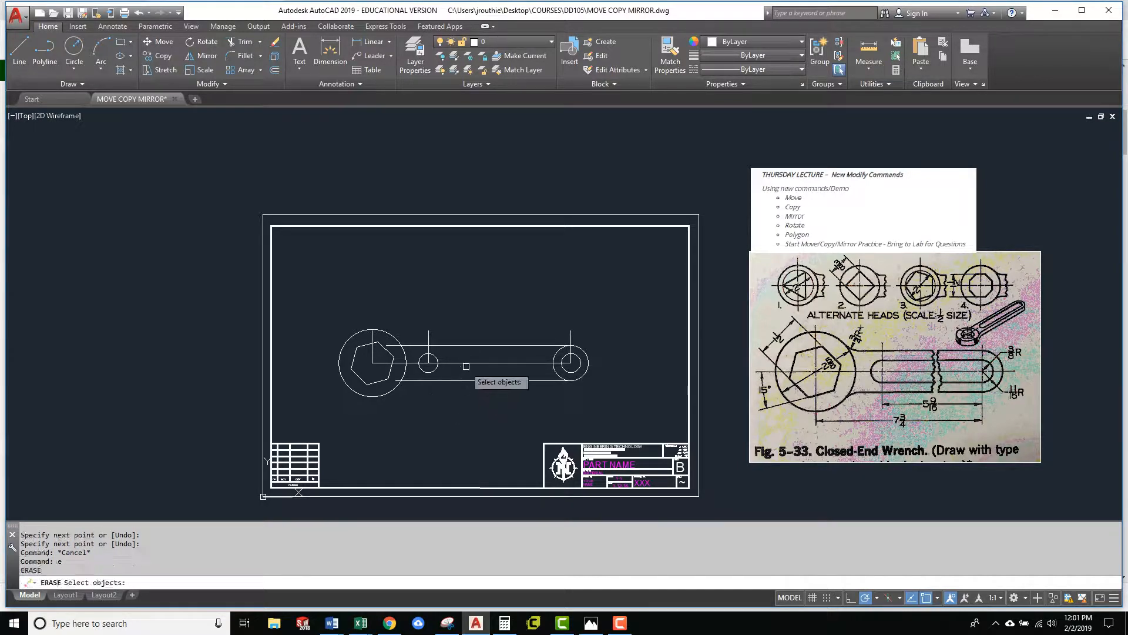
{"action": "left_click", "coordinate": [553, 369]}
{"action": "left_click", "coordinate": [489, 330]}
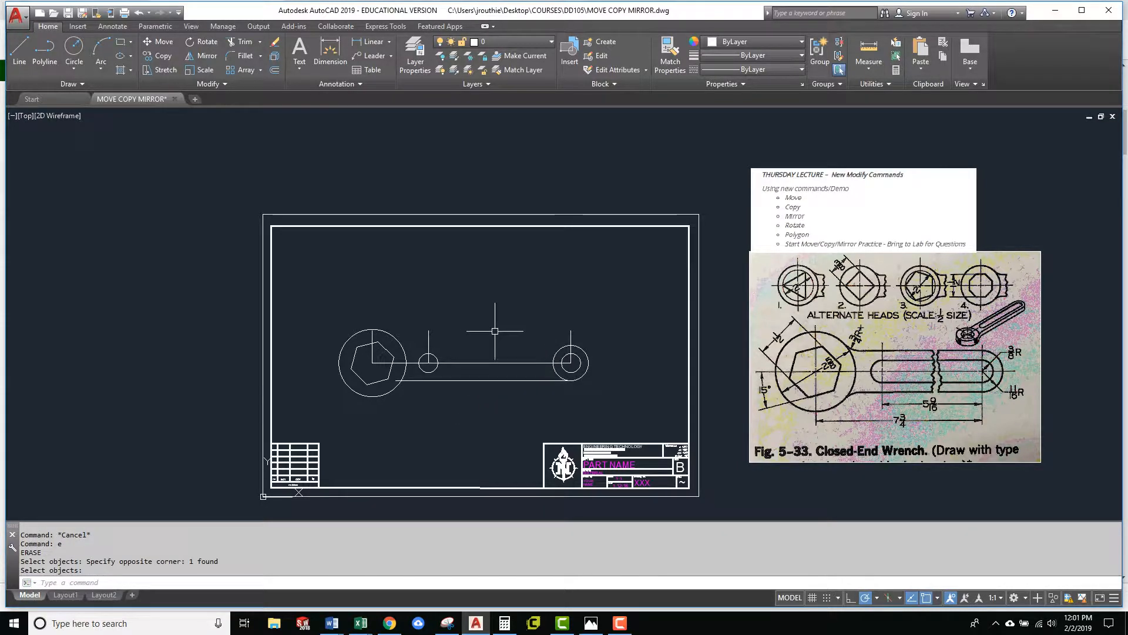
Mirror the handle's lower edge line across the horizontal centreline, from head centre to handle-end centre, keeping the source line
{"action": "scroll", "coordinate": [495, 331], "scroll_direction": "down", "scroll_amount": 1}
{"action": "scroll", "coordinate": [493, 347], "scroll_direction": "up", "scroll_amount": 3}
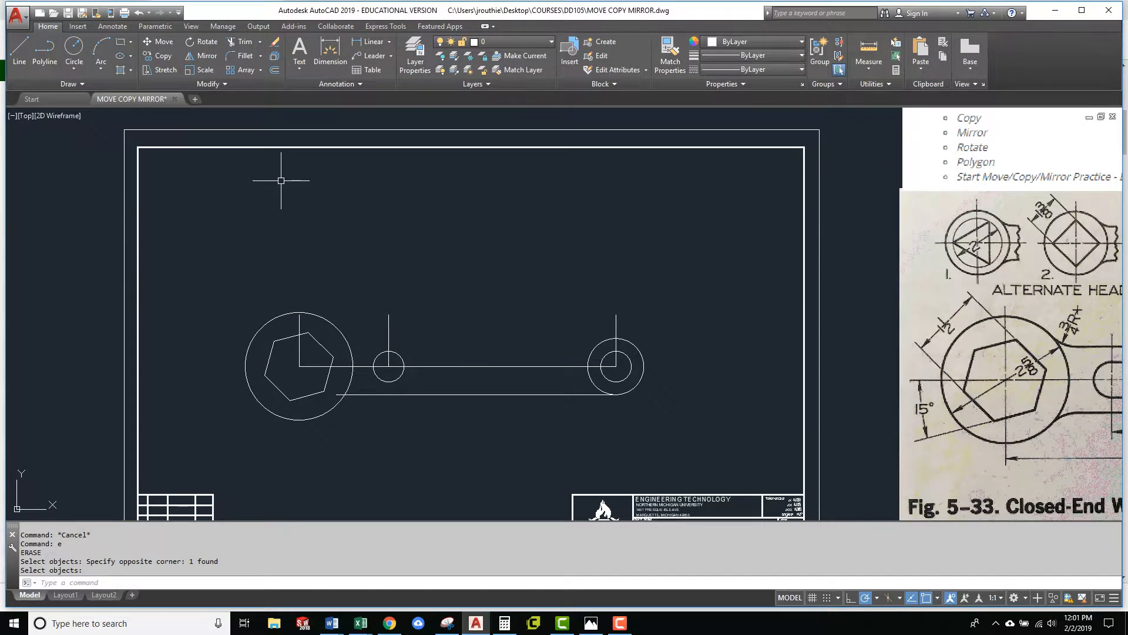
{"action": "key", "text": "Return"}
{"action": "left_click", "coordinate": [201, 55]}
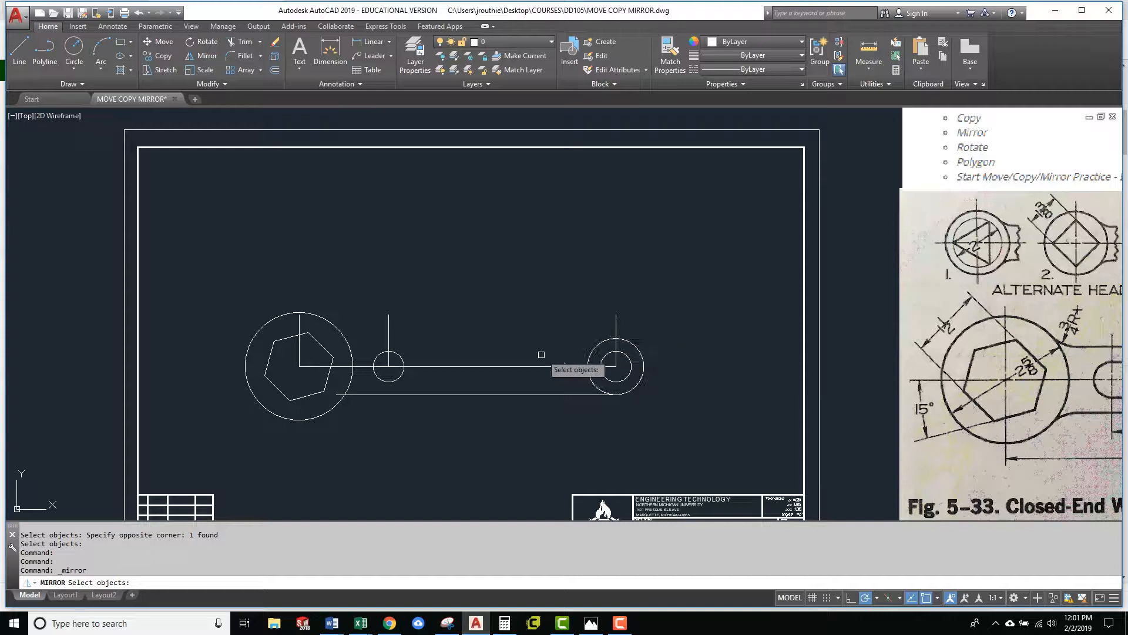
{"action": "left_click", "coordinate": [437, 398]}
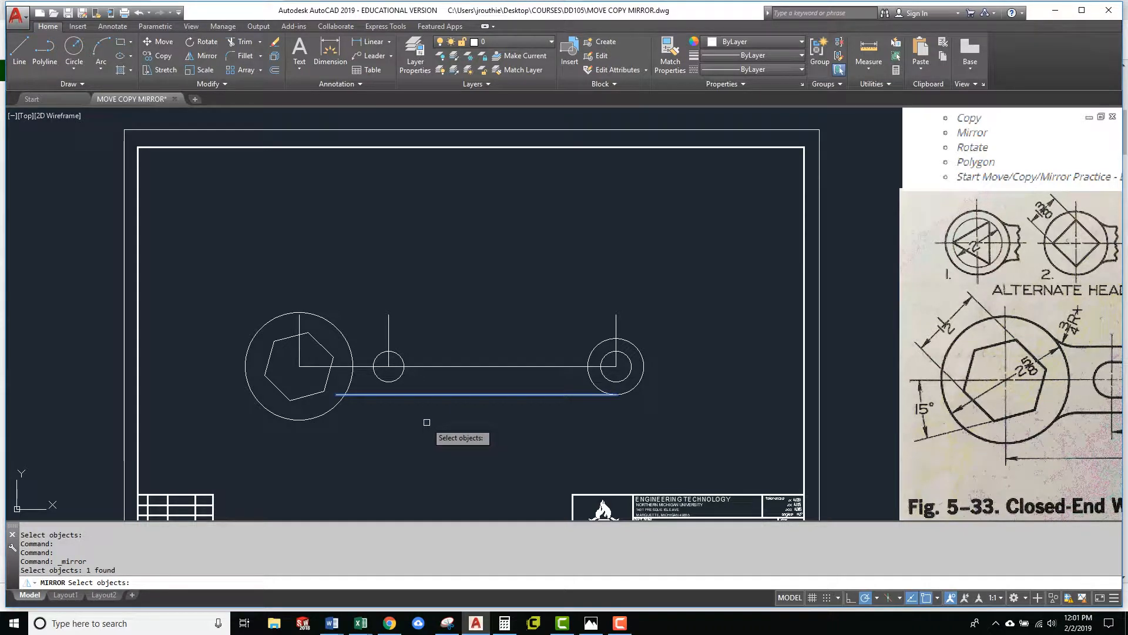
{"action": "key", "text": "Return"}
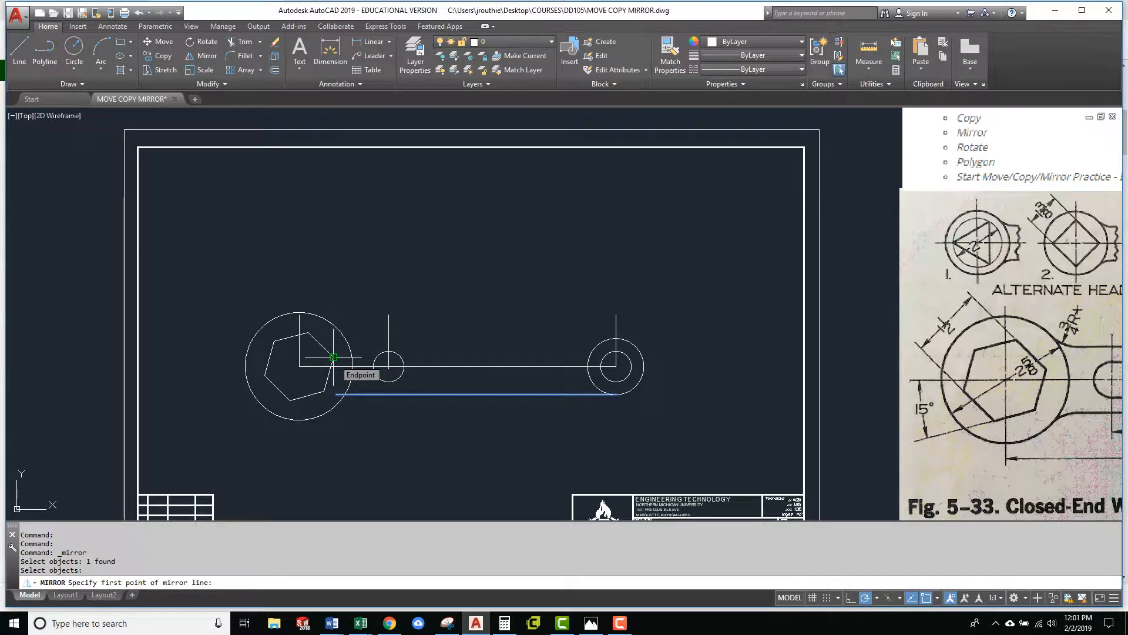
{"action": "left_click", "coordinate": [300, 366]}
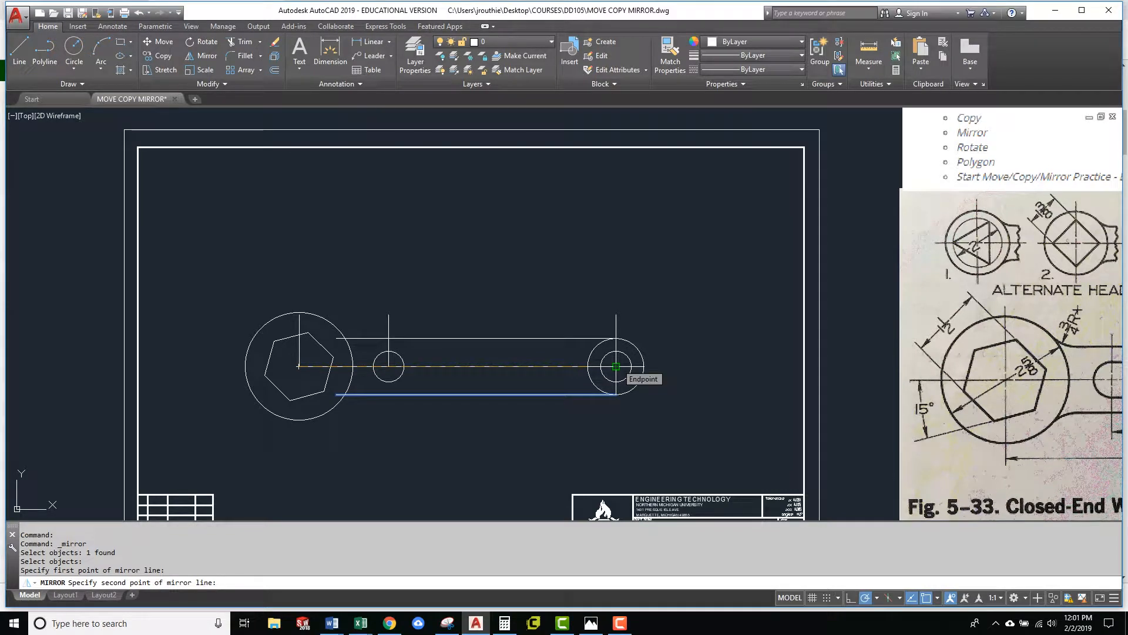
{"action": "left_click", "coordinate": [616, 366]}
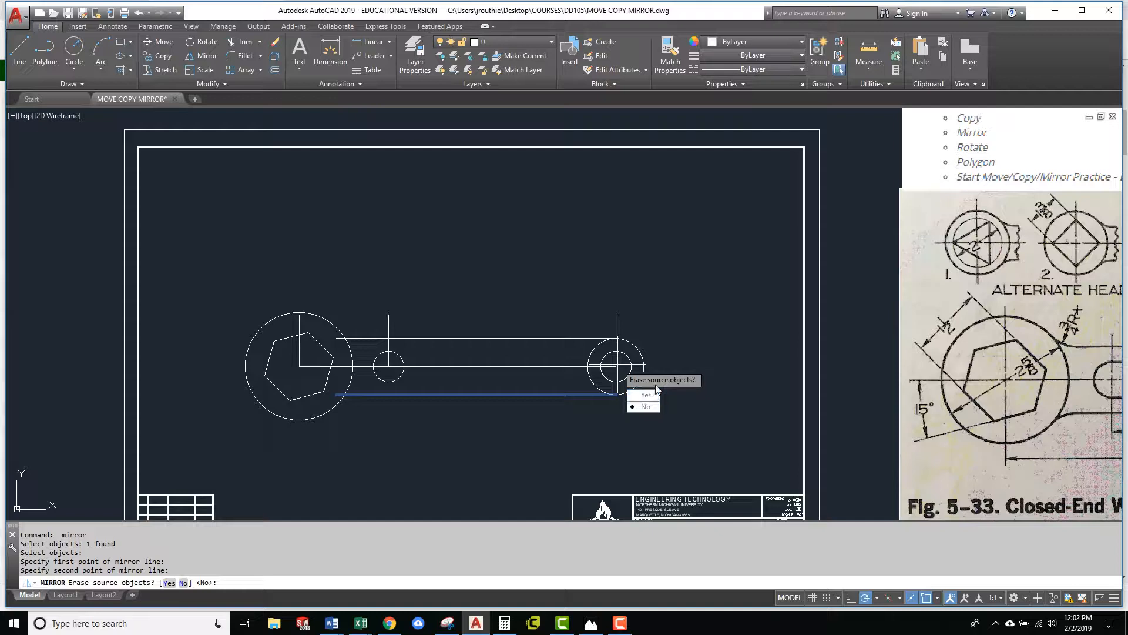
{"action": "type", "text": "N"}
{"action": "key", "text": "Return"}
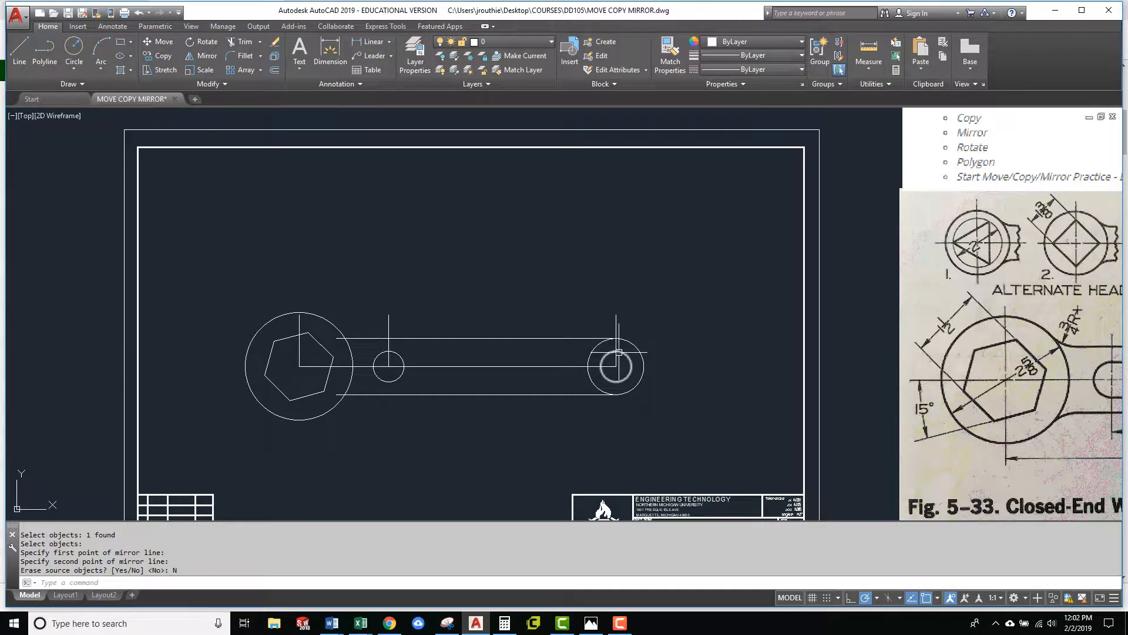
Draw a horizontal line 1 unit long, outward from the upper end of the vertical line at the handle end
{"action": "type", "text": "l"}
{"action": "key", "text": "Return"}
{"action": "left_click", "coordinate": [616, 315]}
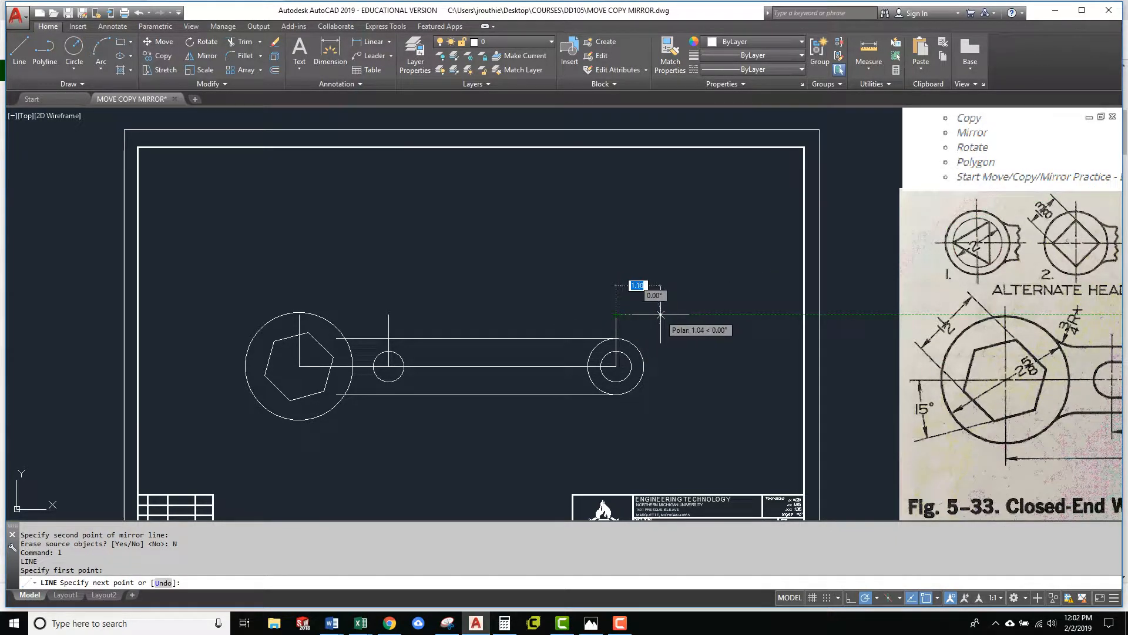
{"action": "key", "text": "Return"}
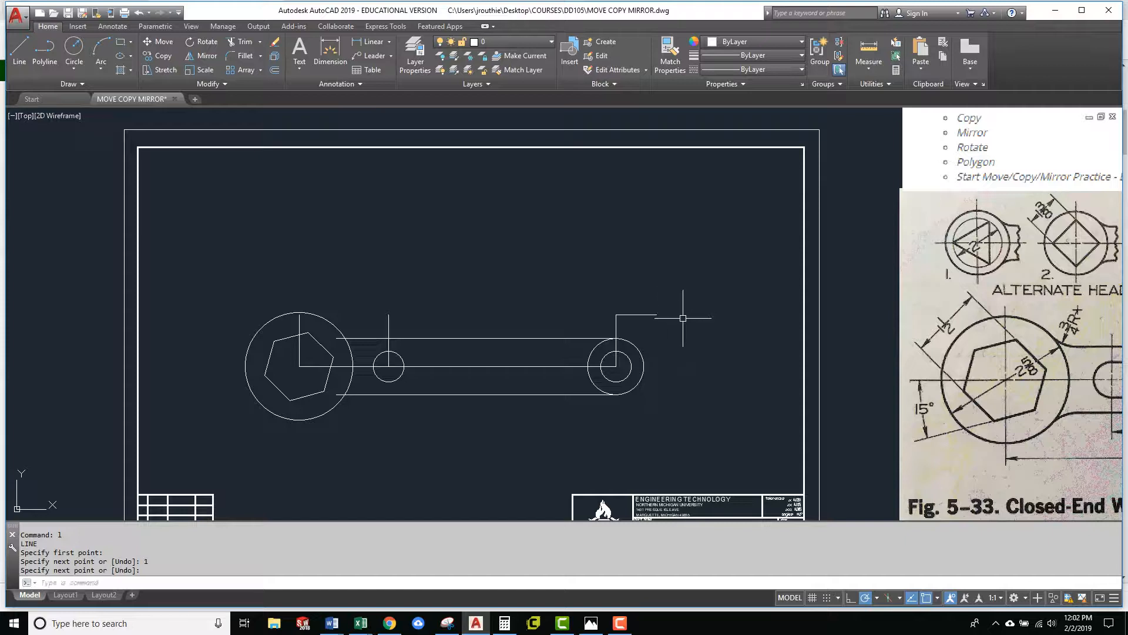
{"action": "key", "text": "Return"}
Draw a small circle centred on the free end of the 1 unit horizontal line
{"action": "type", "text": "c"}
{"action": "key", "text": "Return"}
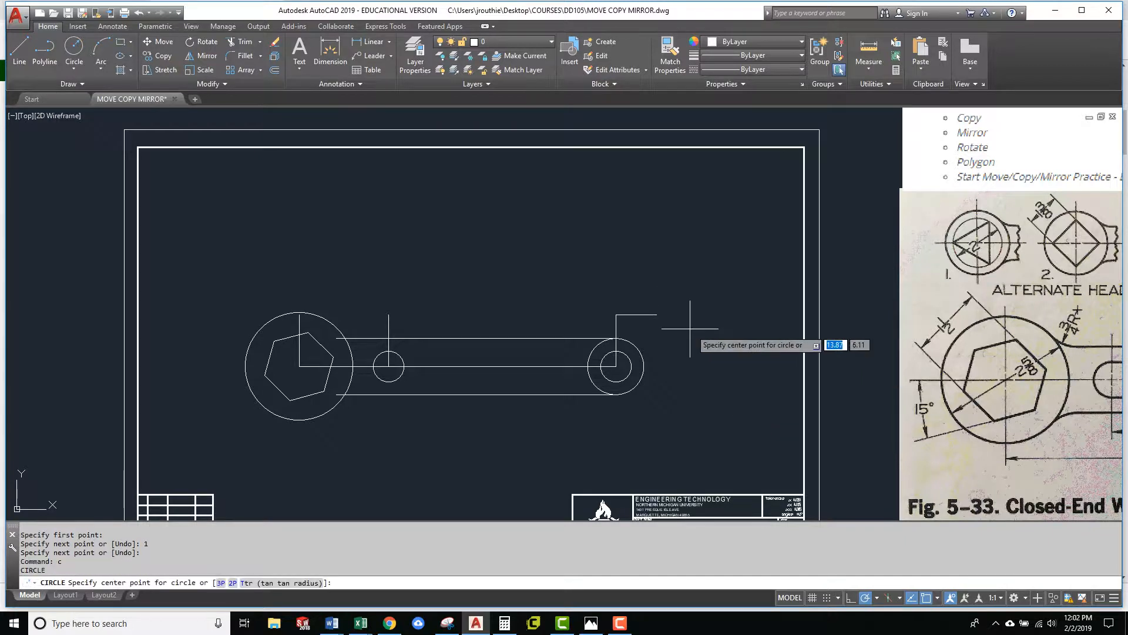
{"action": "left_click", "coordinate": [657, 315]}
{"action": "left_click", "coordinate": [659, 322]}
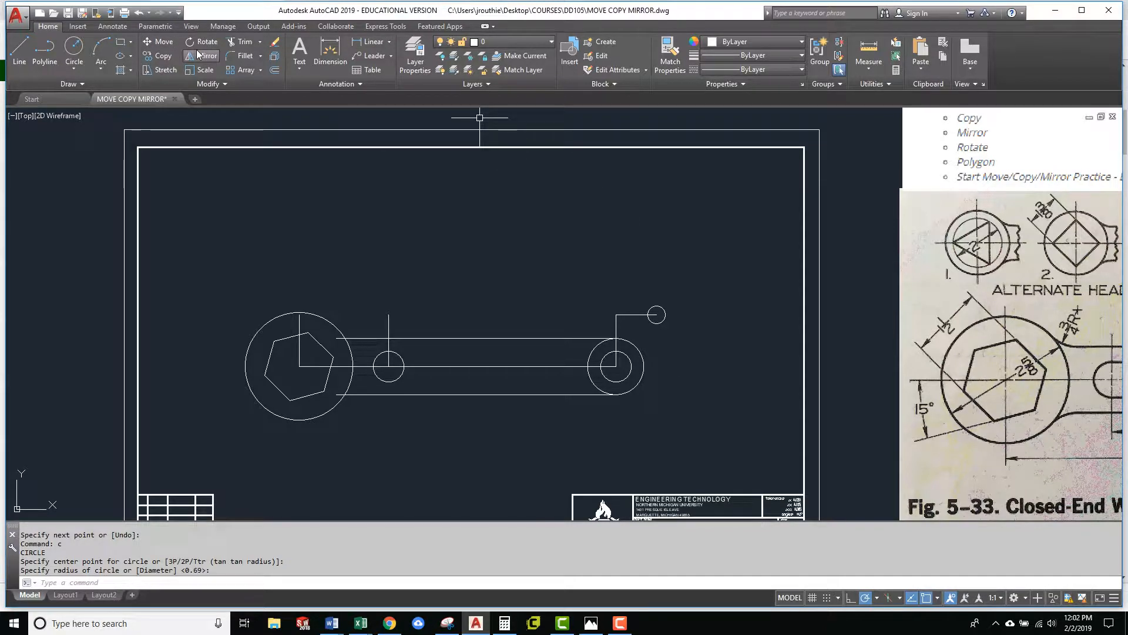
Mirror the small circle on the 1 unit line across the handle end's vertical centreline, keeping the source circle
{"action": "left_click", "coordinate": [198, 57]}
{"action": "left_click", "coordinate": [654, 324]}
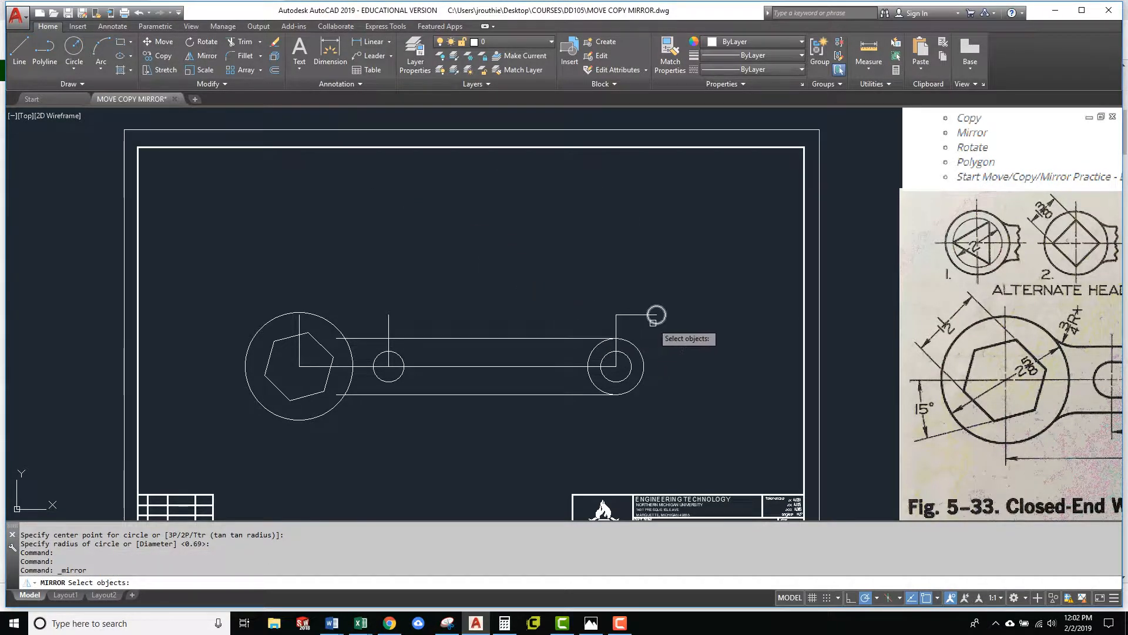
{"action": "key", "text": "Return"}
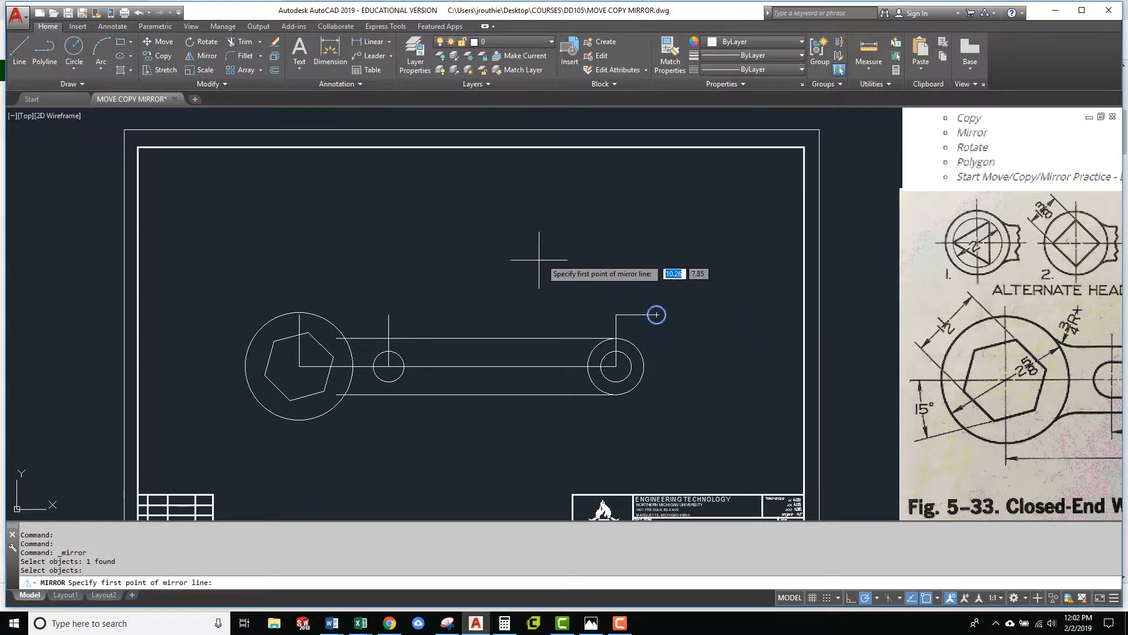
{"action": "left_click", "coordinate": [616, 366]}
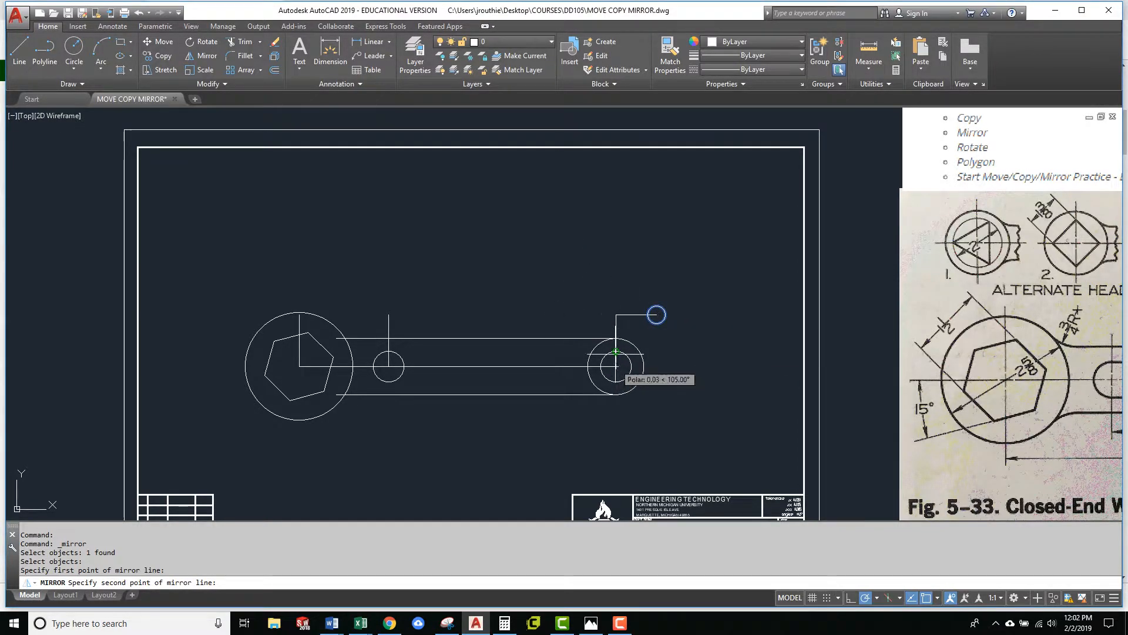
{"action": "left_click", "coordinate": [616, 305]}
{"action": "key", "text": "Return"}
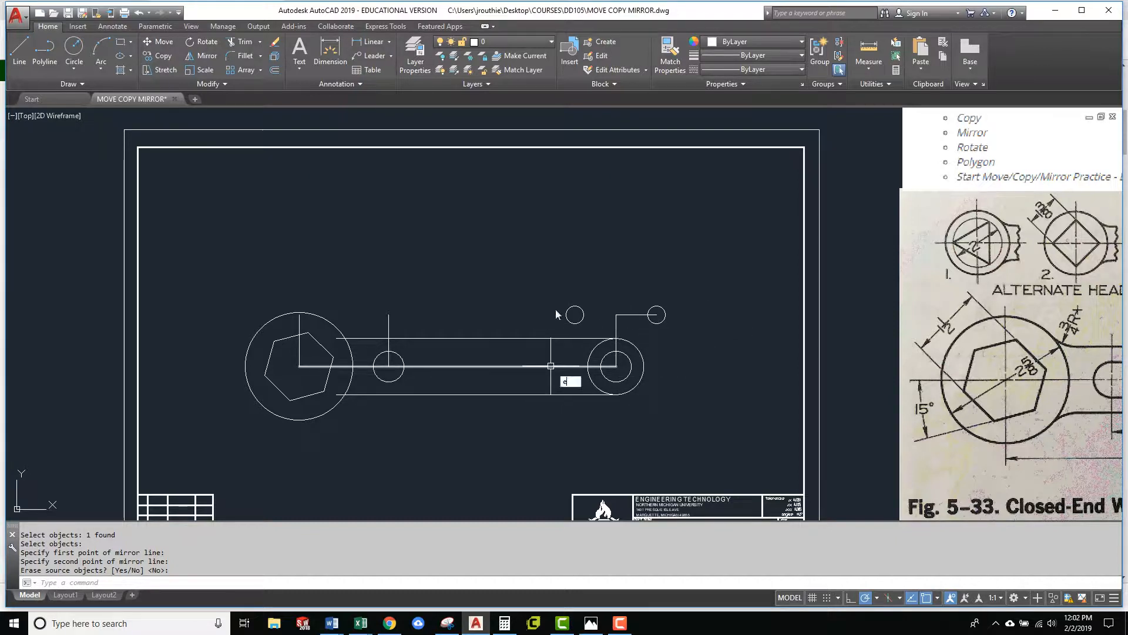
Erase the mirrored circle, the original demonstration circle and the 1 unit horizontal line above the handle end
{"action": "type", "text": "e"}
{"action": "key", "text": "Return"}
{"action": "left_click", "coordinate": [582, 308]}
{"action": "left_click", "coordinate": [650, 308]}
{"action": "left_click", "coordinate": [643, 315]}
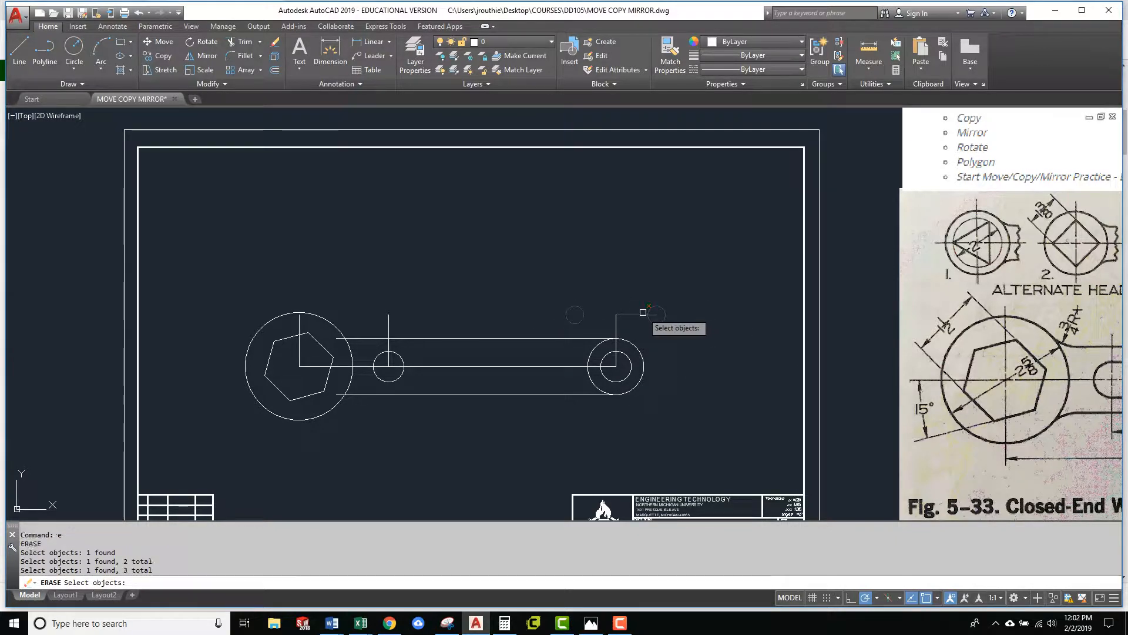
{"action": "key", "text": "Return"}
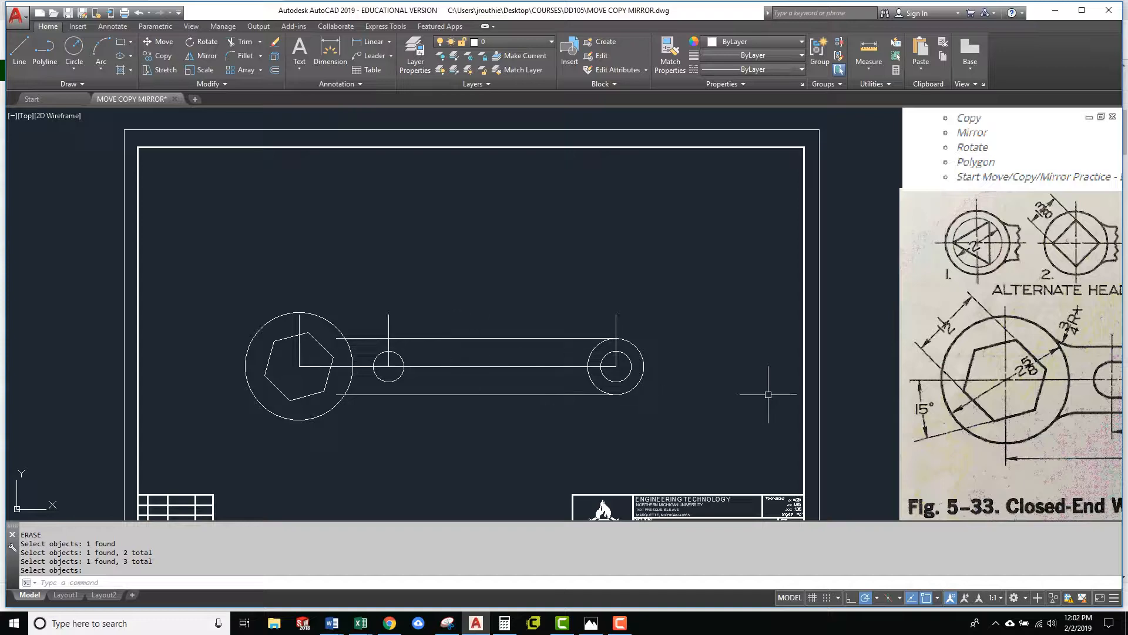
Draw the slot's upper edge as a line joining the top quadrants of the two small slot circles
{"action": "middle_click_drag", "start_coordinate": [562, 365], "coordinate": [543, 331]}
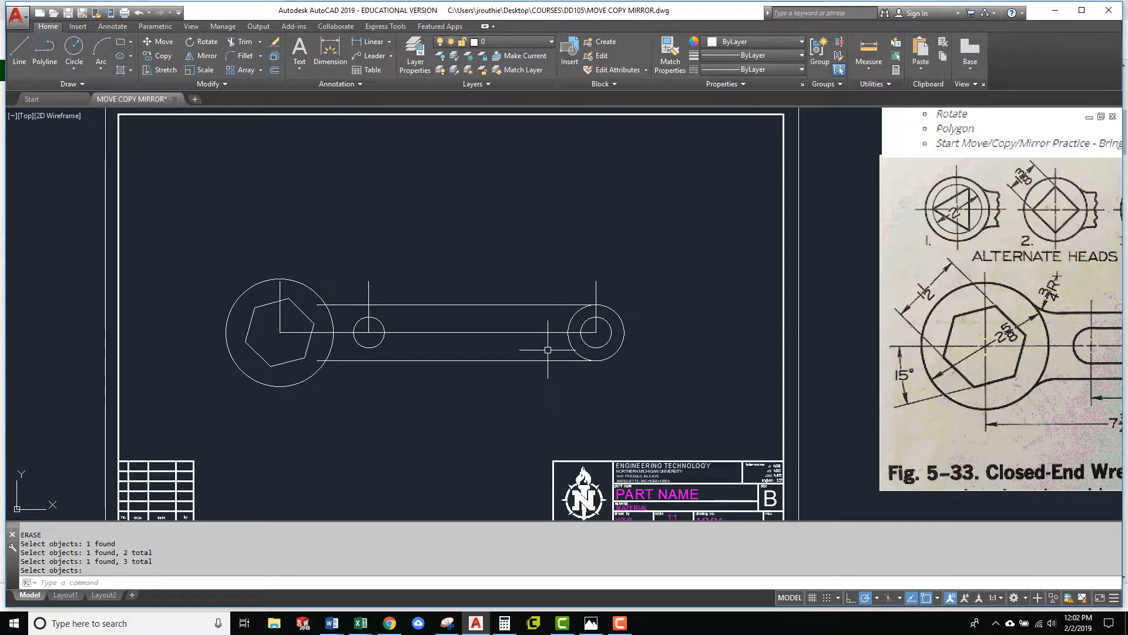
{"action": "type", "text": "l"}
{"action": "key", "text": "Return"}
{"action": "left_click", "coordinate": [369, 316]}
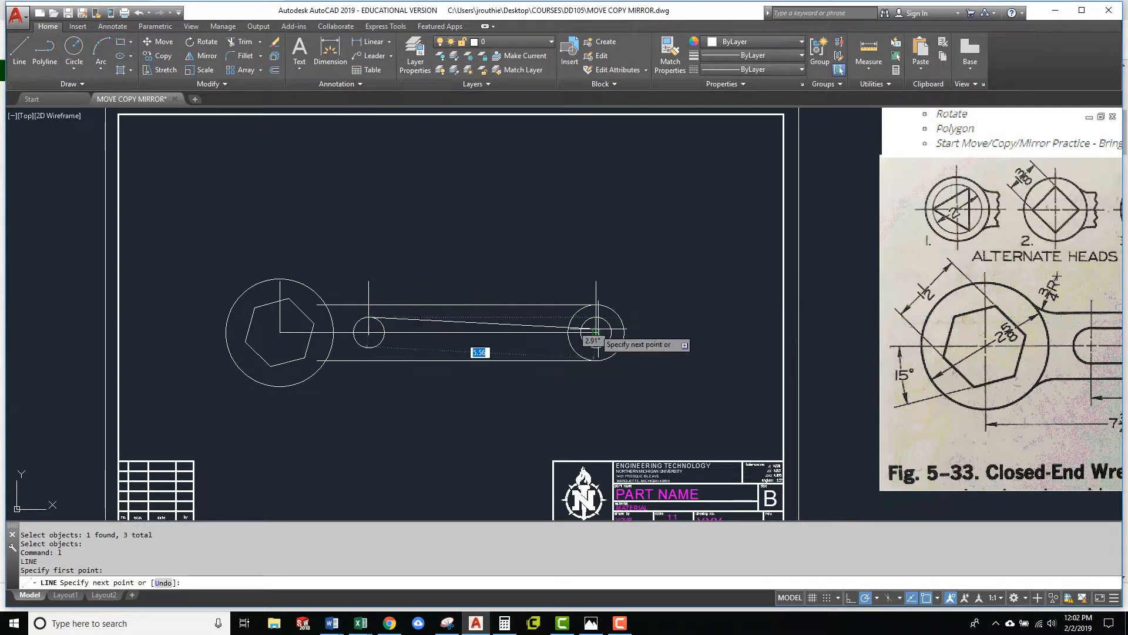
{"action": "left_click", "coordinate": [596, 318]}
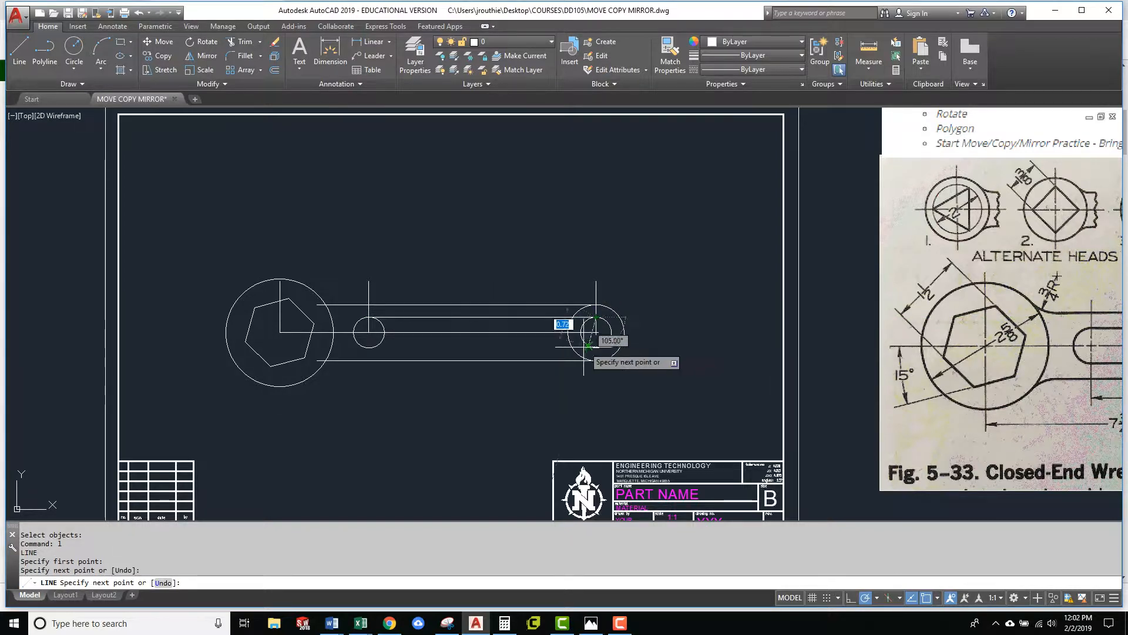
{"action": "key", "text": "Return"}
Draw the slot's lower edge as a line joining the bottom quadrants of the two small slot circles
{"action": "key", "text": "Return"}
{"action": "left_click", "coordinate": [369, 348]}
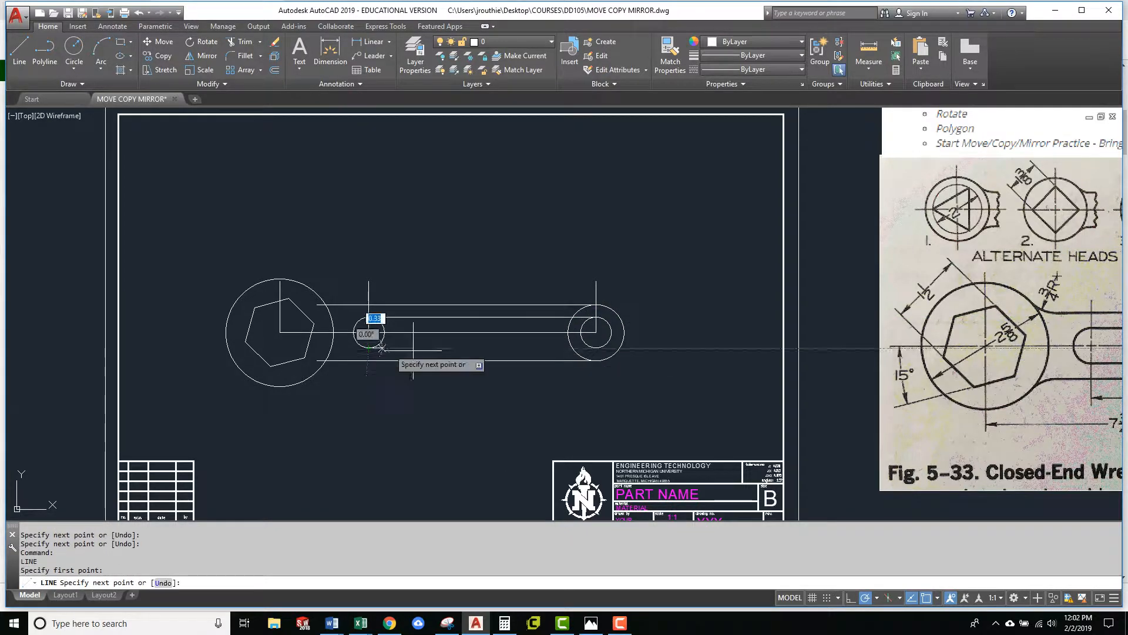
{"action": "left_click", "coordinate": [595, 348]}
{"action": "key", "text": "Return"}
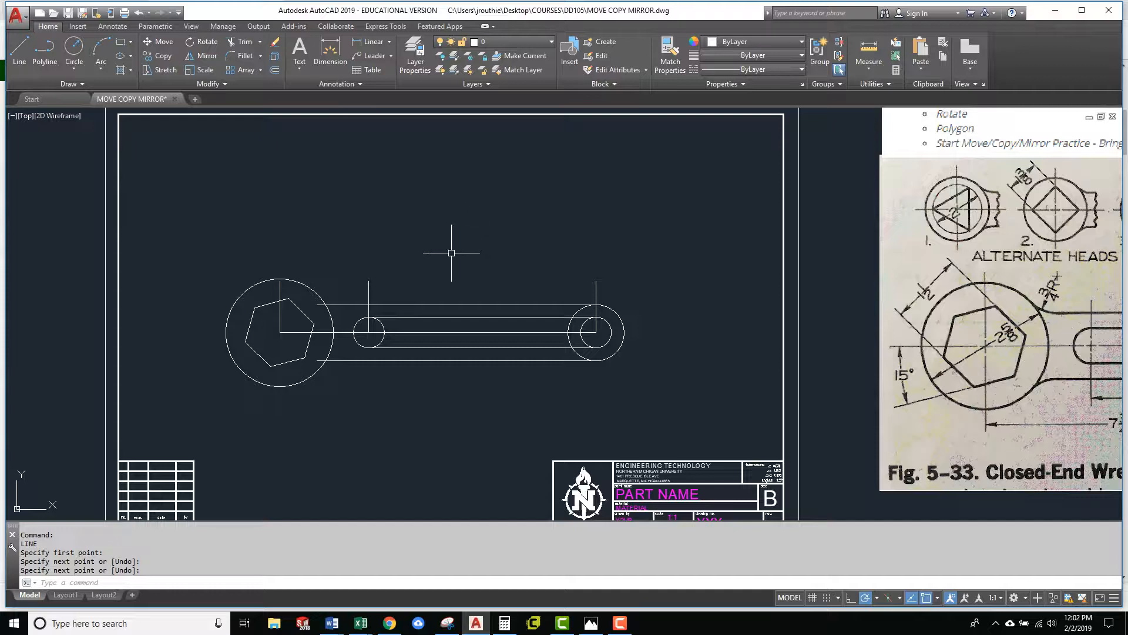
{"action": "key", "text": "Escape"}
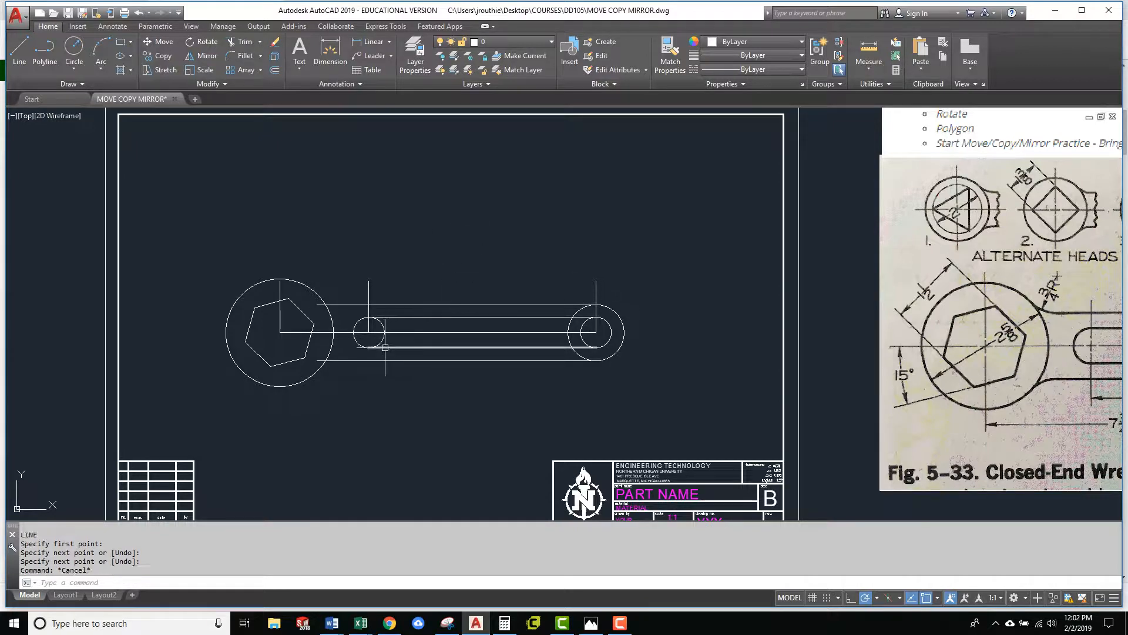
Trim the handle edge lines inside the head circle and the head circle's arc between the two handle edges
{"action": "type", "text": "tr"}
{"action": "key", "text": "Return"}
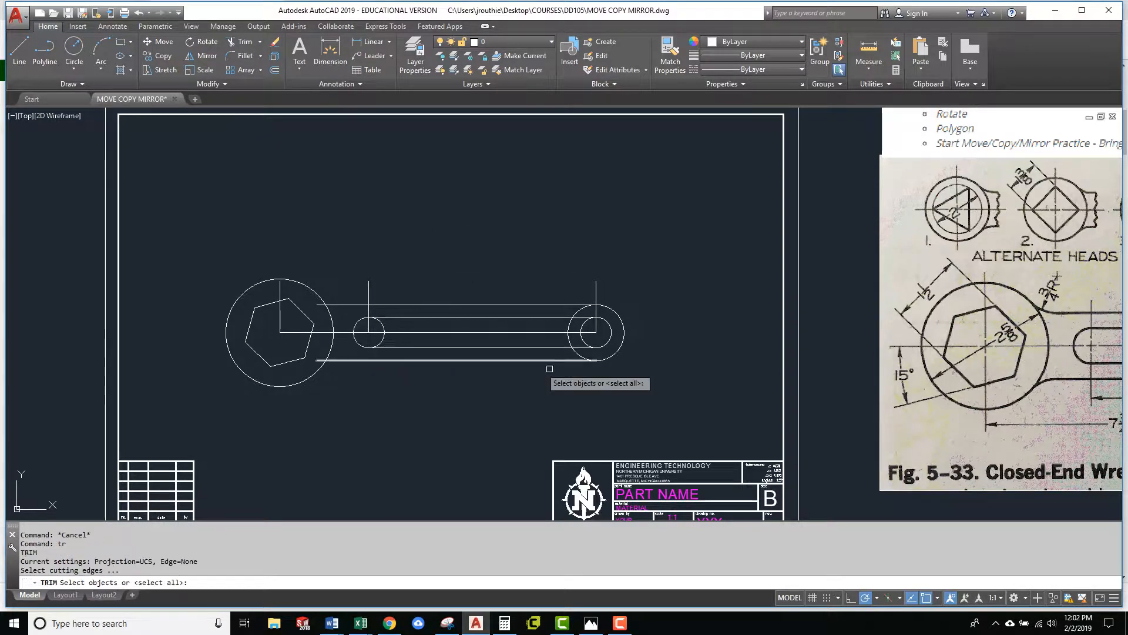
{"action": "left_click", "coordinate": [635, 375]}
{"action": "left_click", "coordinate": [327, 252]}
{"action": "key", "text": "Return"}
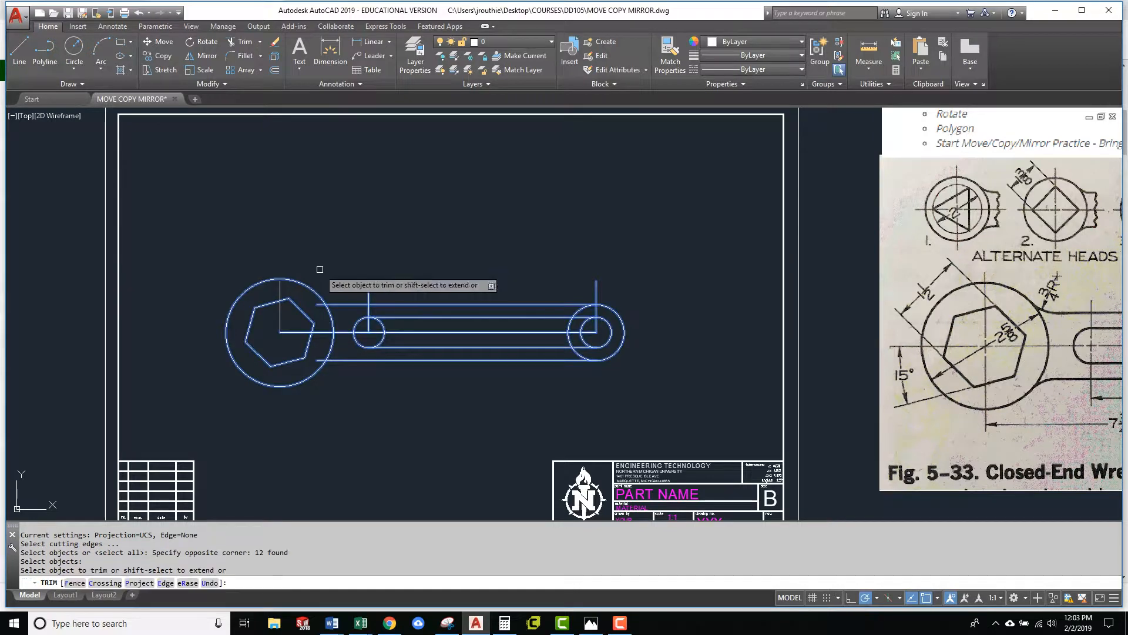
{"action": "left_click", "coordinate": [318, 306]}
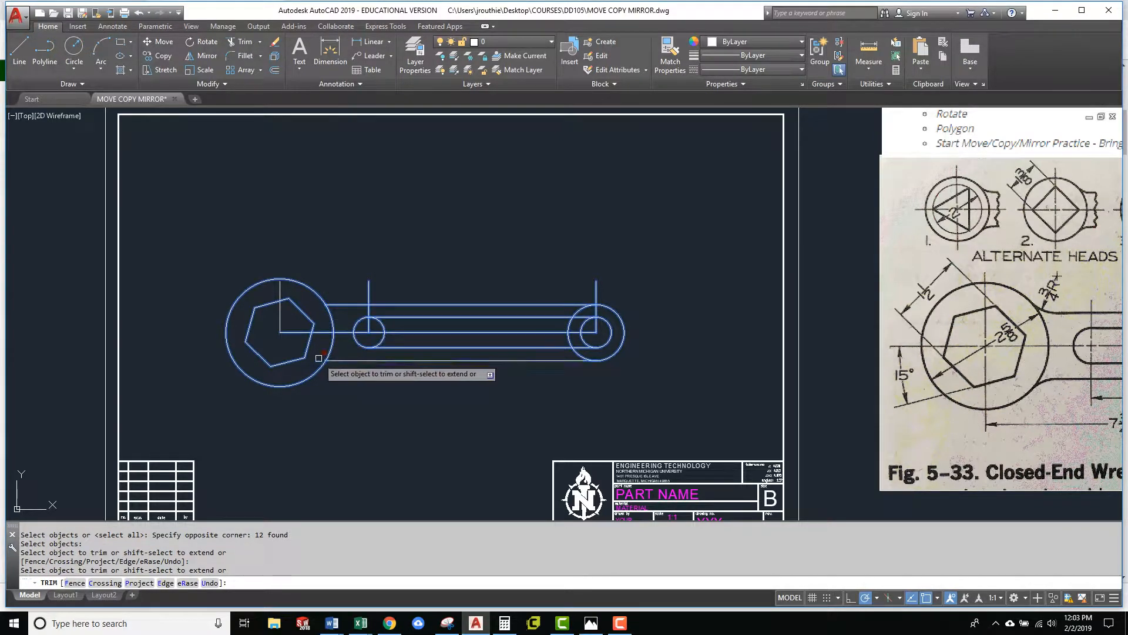
{"action": "left_click", "coordinate": [318, 360]}
{"action": "left_click", "coordinate": [334, 331]}
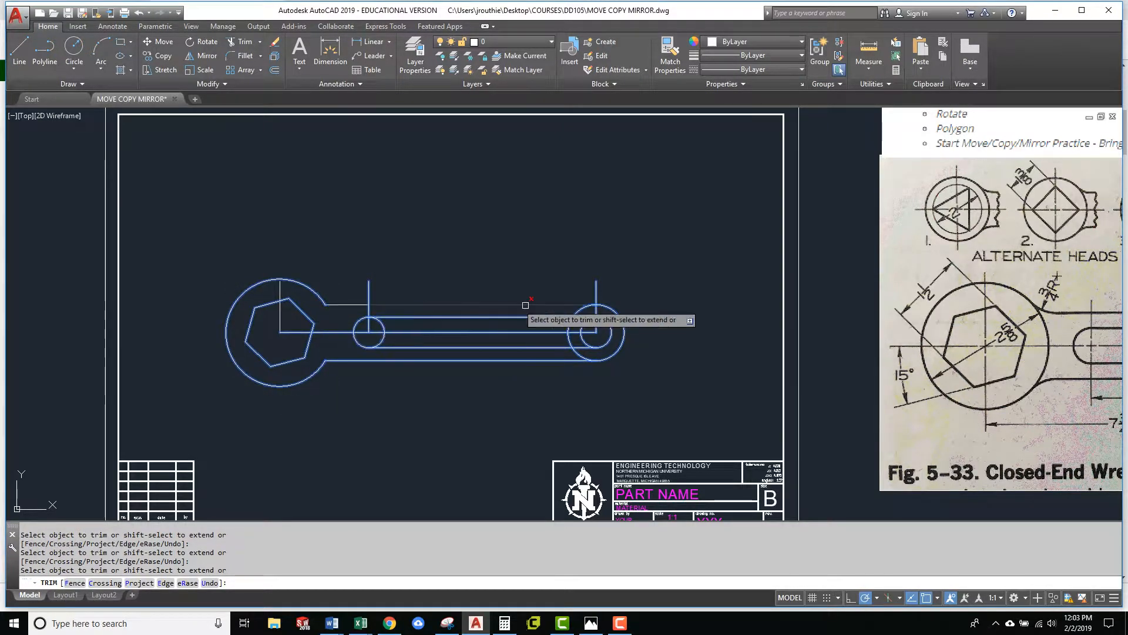
Trim the inner arcs of both slot circles and the inner half of the large handle-end circle
{"action": "left_click", "coordinate": [383, 330]}
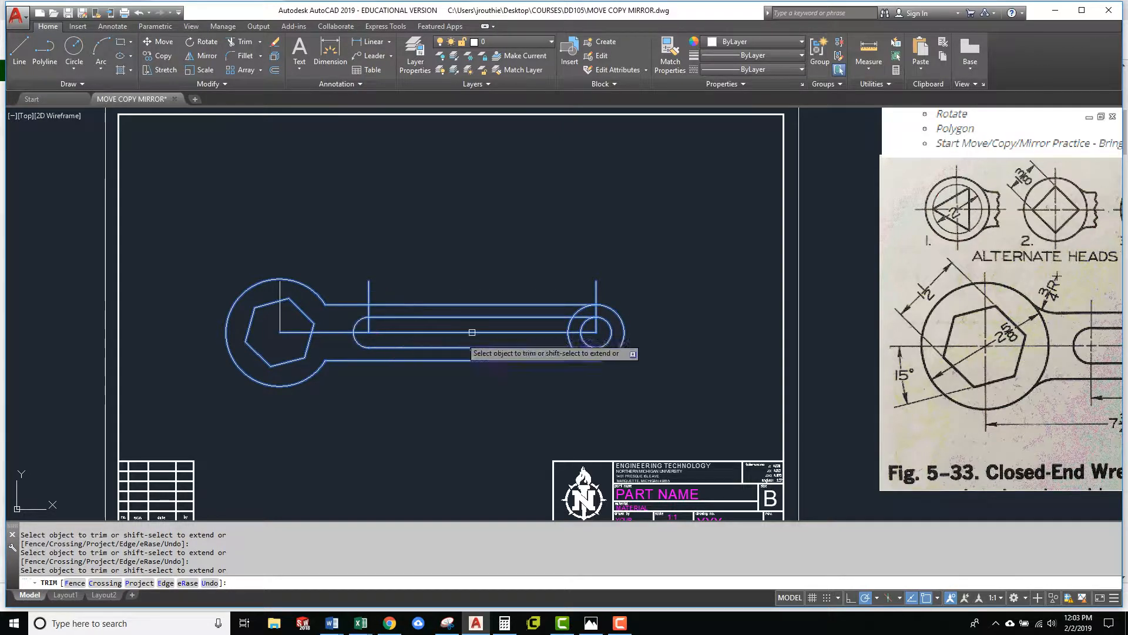
{"action": "left_click", "coordinate": [572, 323]}
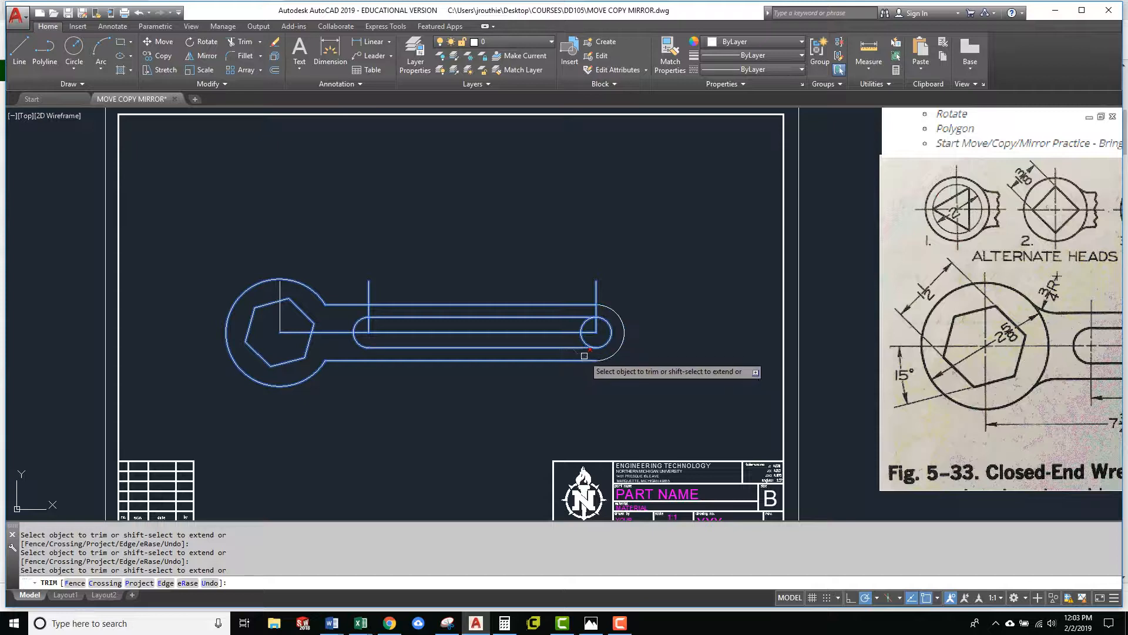
{"action": "left_click", "coordinate": [588, 338]}
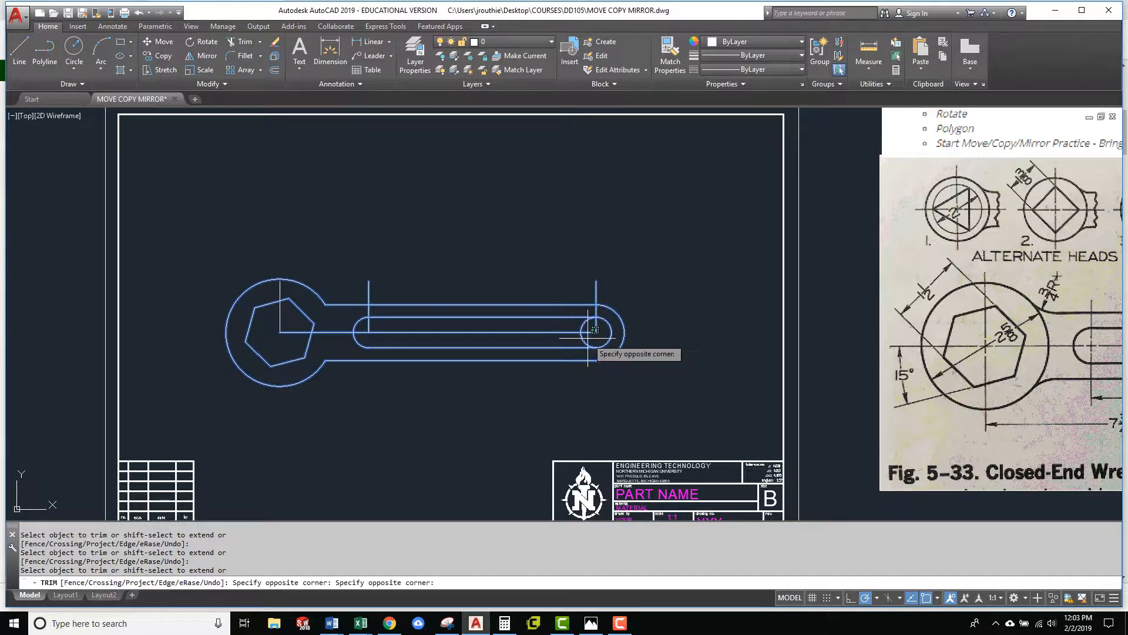
{"action": "left_click", "coordinate": [587, 338]}
{"action": "left_click", "coordinate": [582, 326]}
{"action": "left_click", "coordinate": [581, 337]}
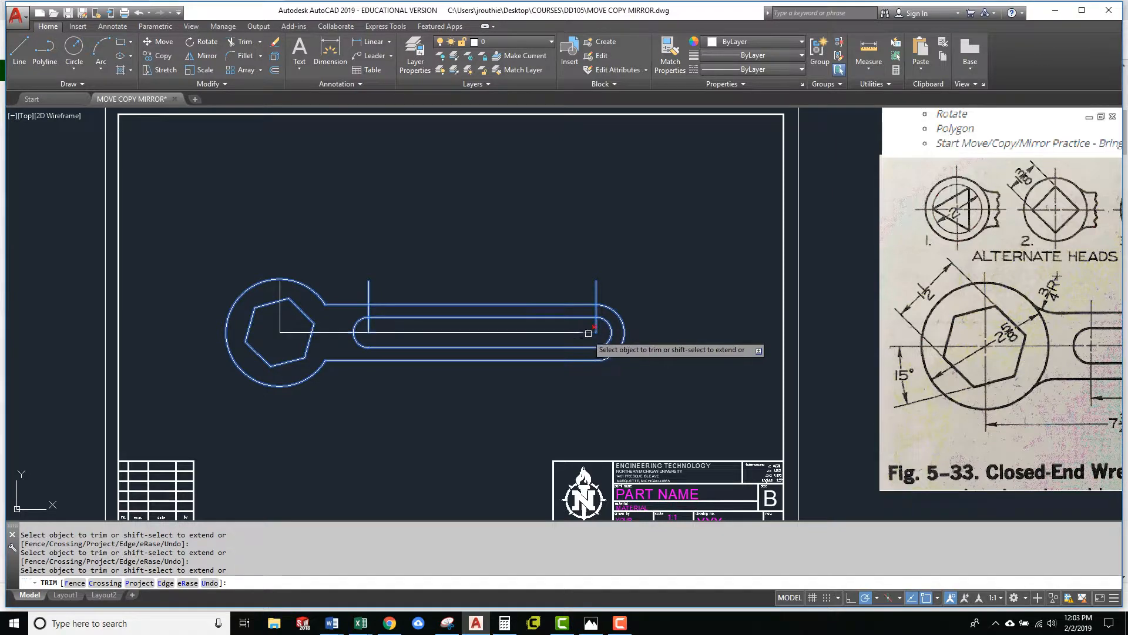
{"action": "key", "text": "Return"}
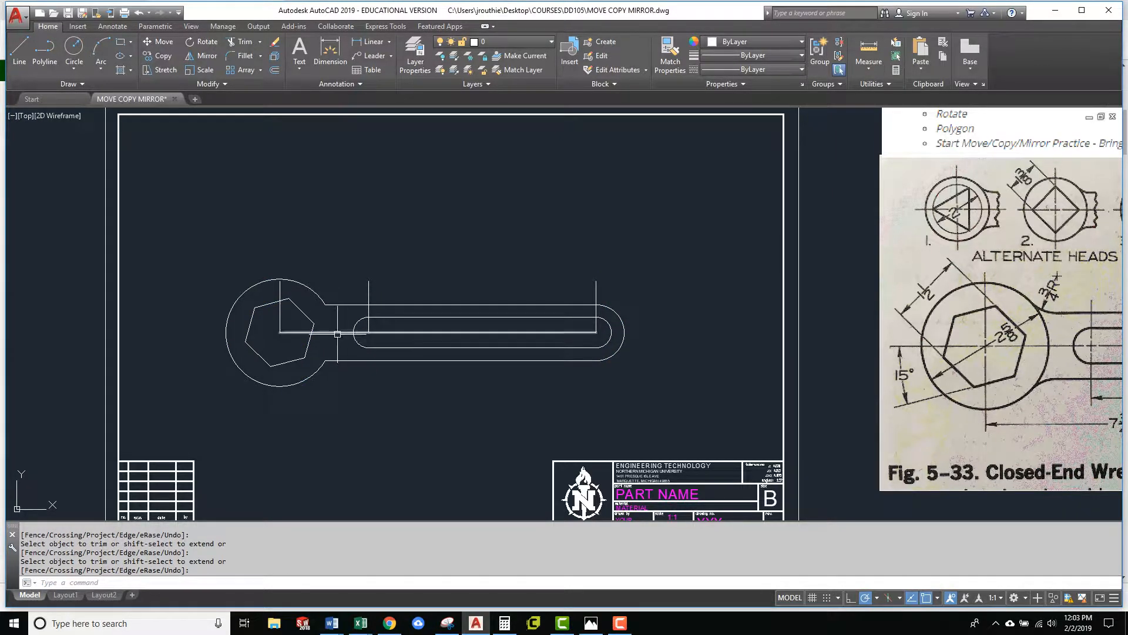
Undo the whole last Trim operation on the wrench
{"action": "type", "text": "u"}
{"action": "key", "text": "Return"}
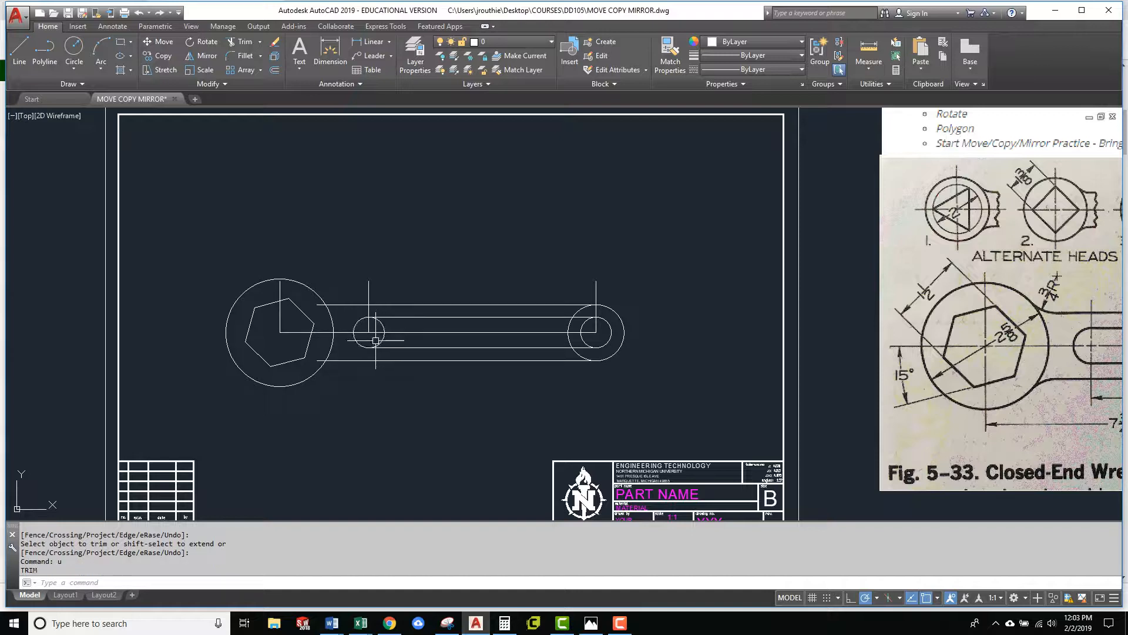
{"action": "key", "text": "Escape"}
Trim only the ends of the upper and lower handle edge lines that project inside the head circle
{"action": "type", "text": "tr"}
{"action": "key", "text": "Return"}
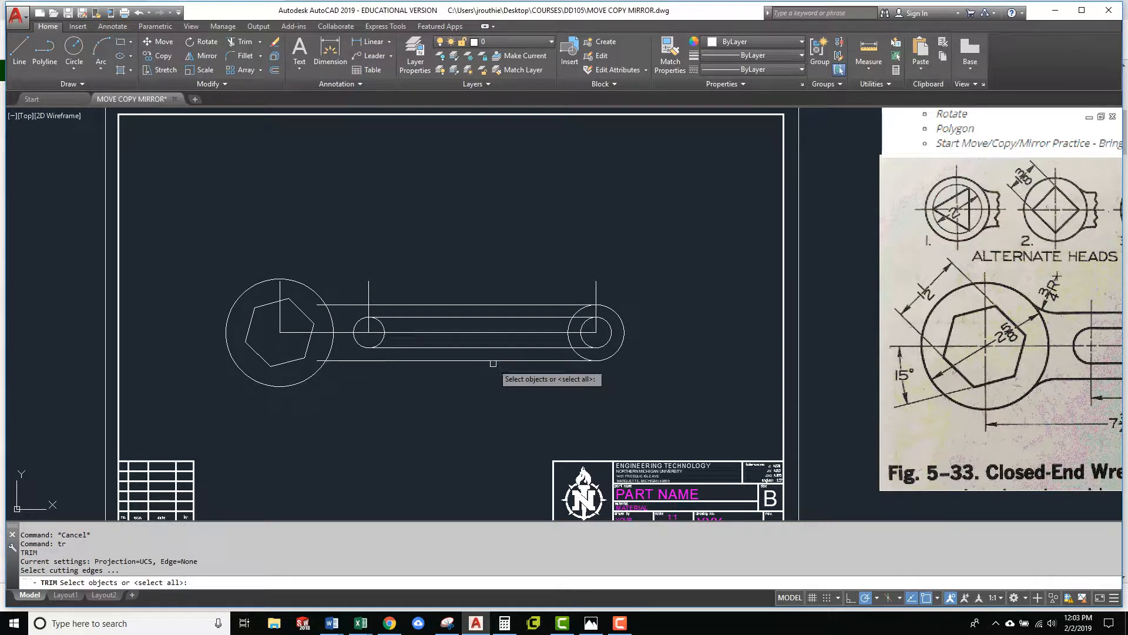
{"action": "left_click", "coordinate": [641, 369]}
{"action": "left_click", "coordinate": [328, 243]}
{"action": "key", "text": "Return"}
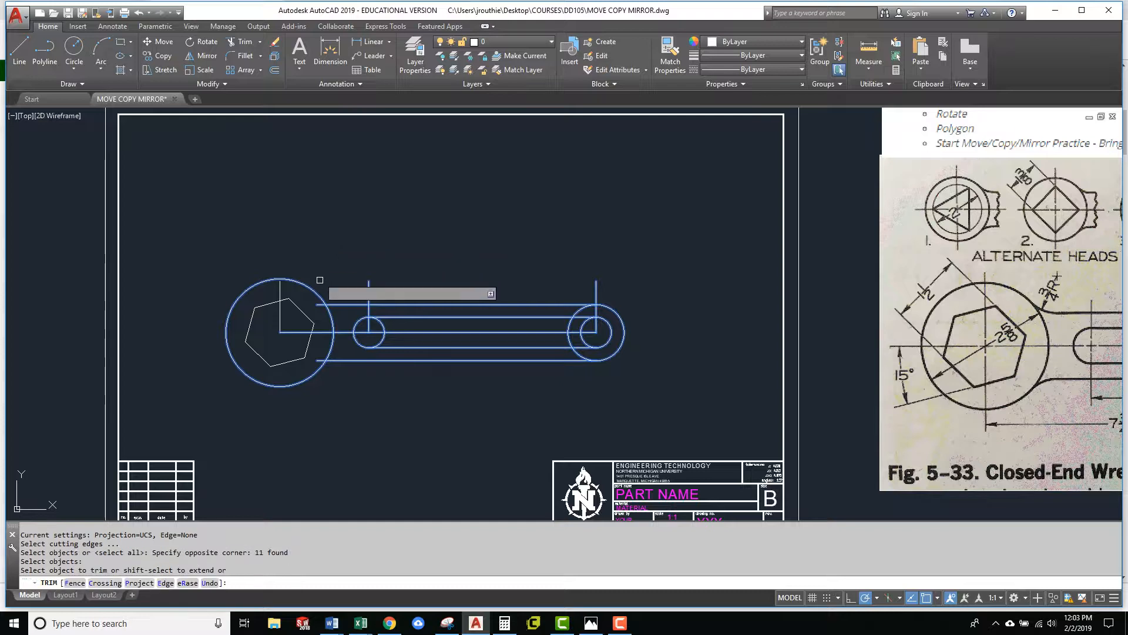
{"action": "left_click", "coordinate": [318, 302]}
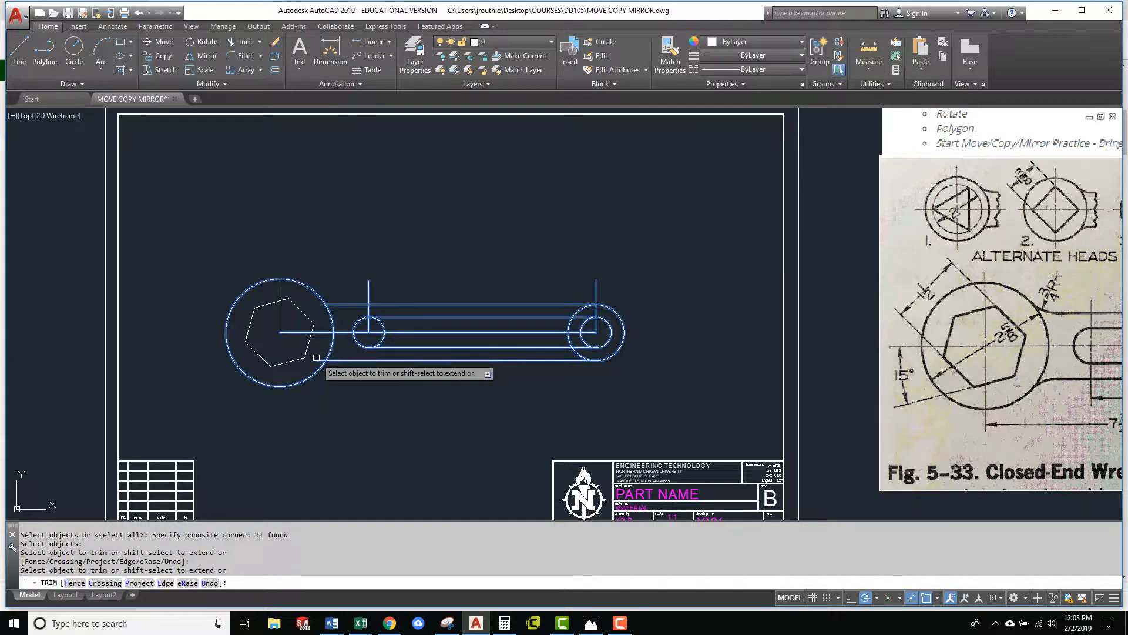
{"action": "left_click", "coordinate": [320, 353]}
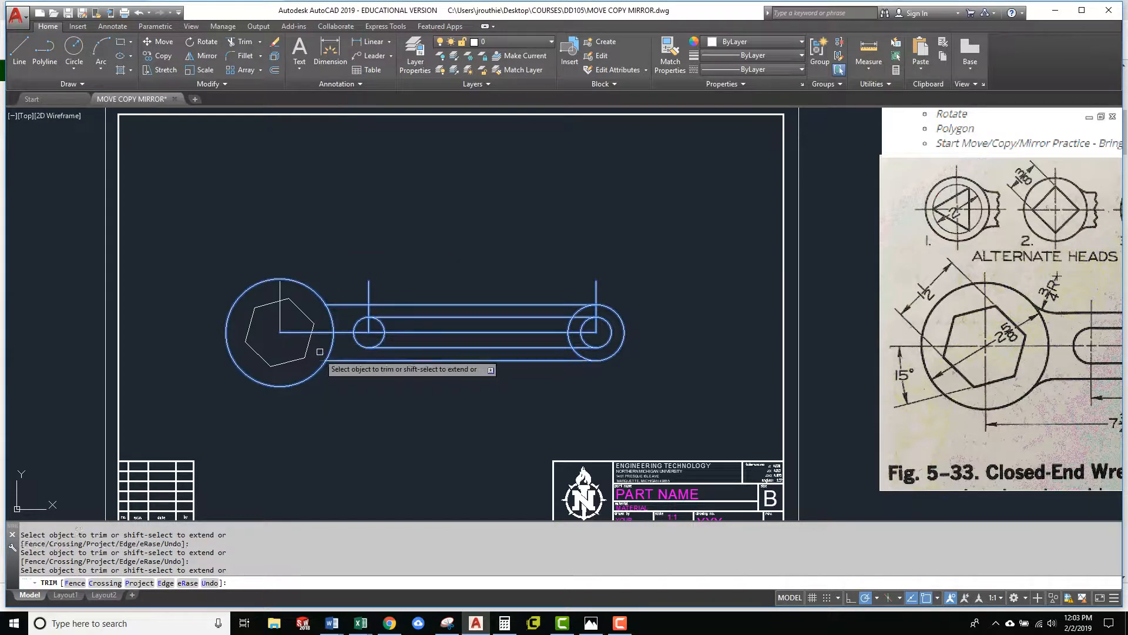
Trim the inner halves of both slot circles and of the large handle-end circle, leaving the head circle whole
{"action": "left_click", "coordinate": [384, 333]}
{"action": "left_click", "coordinate": [570, 322]}
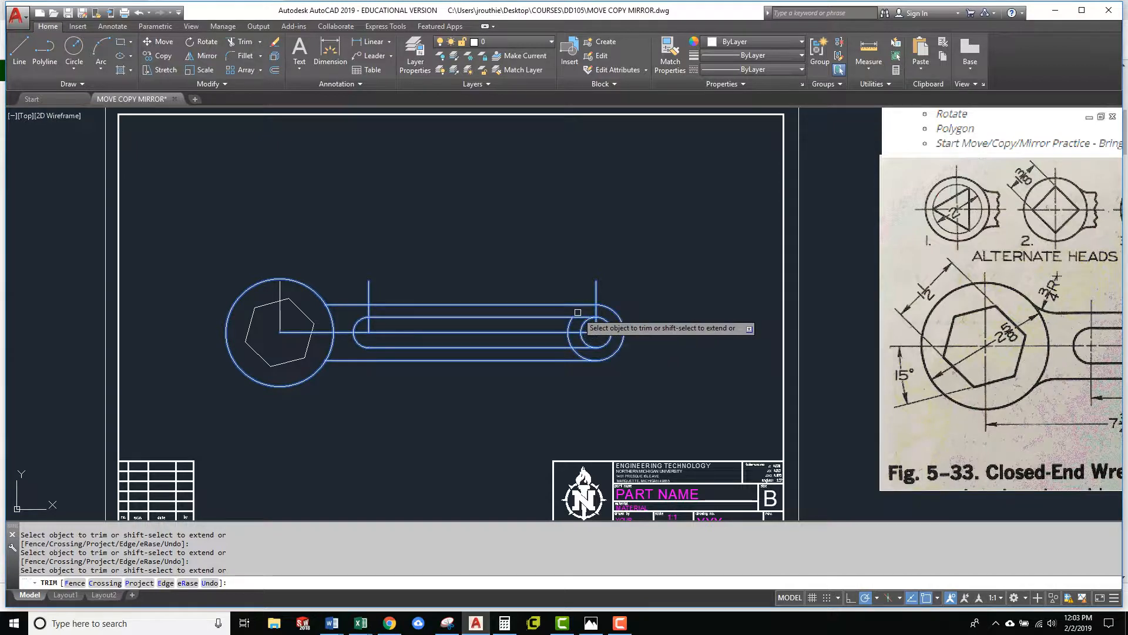
{"action": "left_click", "coordinate": [577, 312]}
{"action": "left_click", "coordinate": [577, 351]}
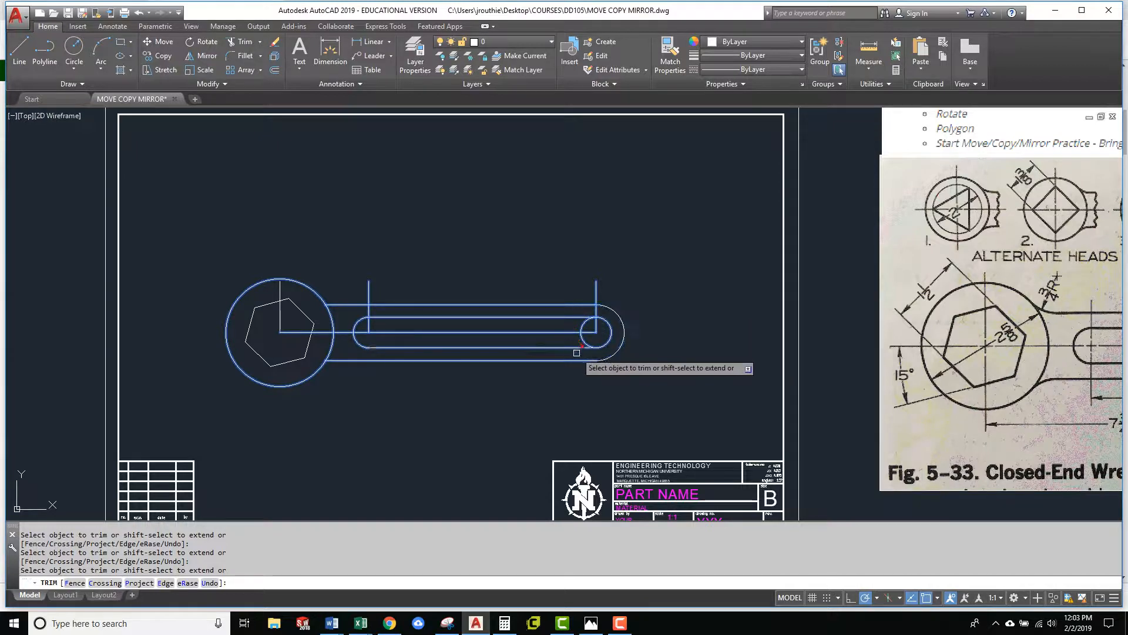
{"action": "left_click", "coordinate": [585, 332]}
{"action": "key", "text": "Return"}
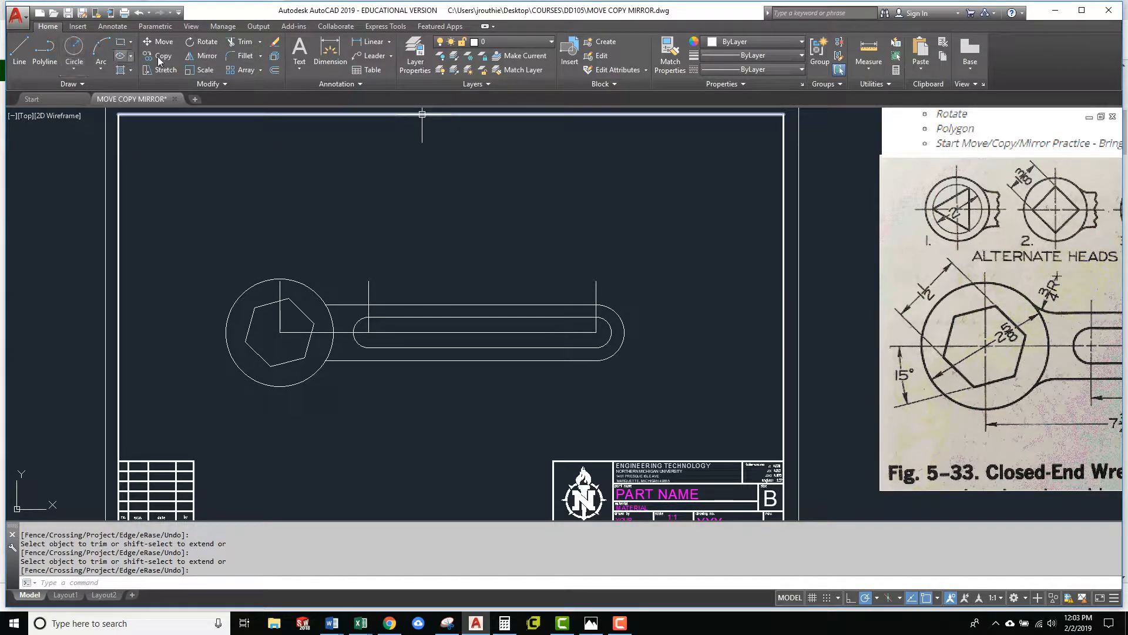
Fillet the corner between the head circle and the handle's upper edge line with a radius of .75
{"action": "left_click", "coordinate": [244, 56]}
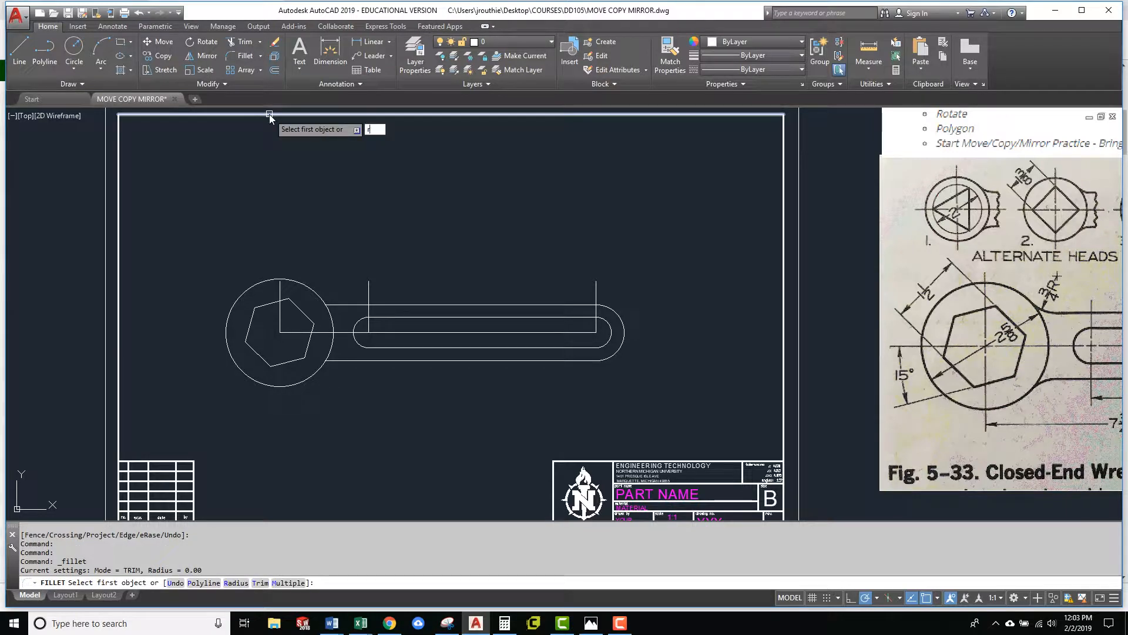
{"action": "type", "text": "r"}
{"action": "key", "text": "Return"}
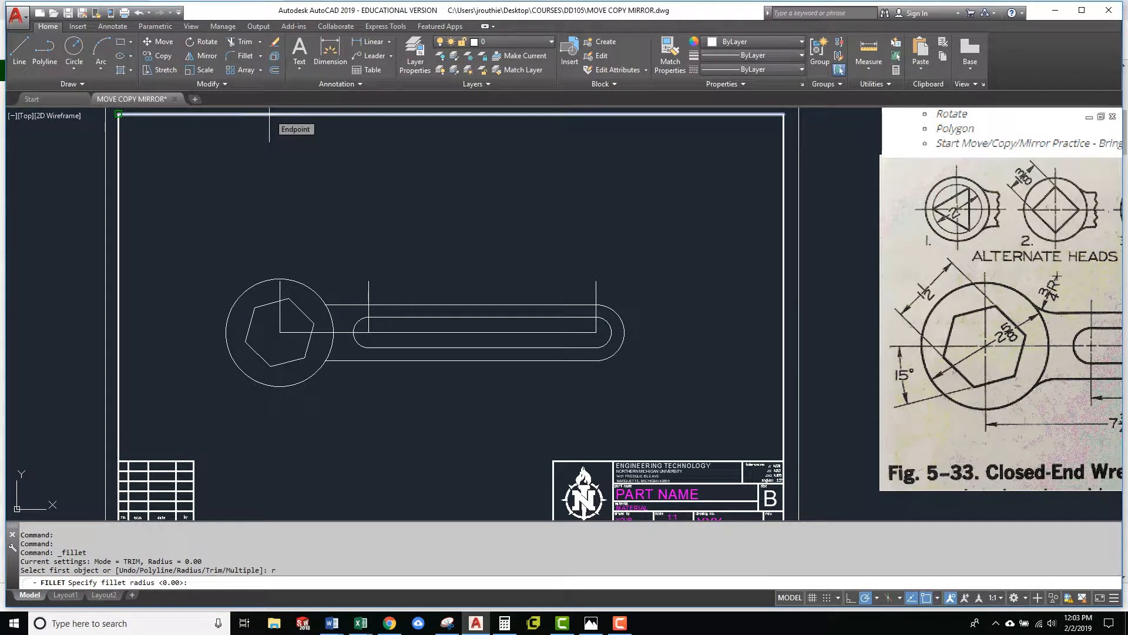
{"action": "type", "text": "."}
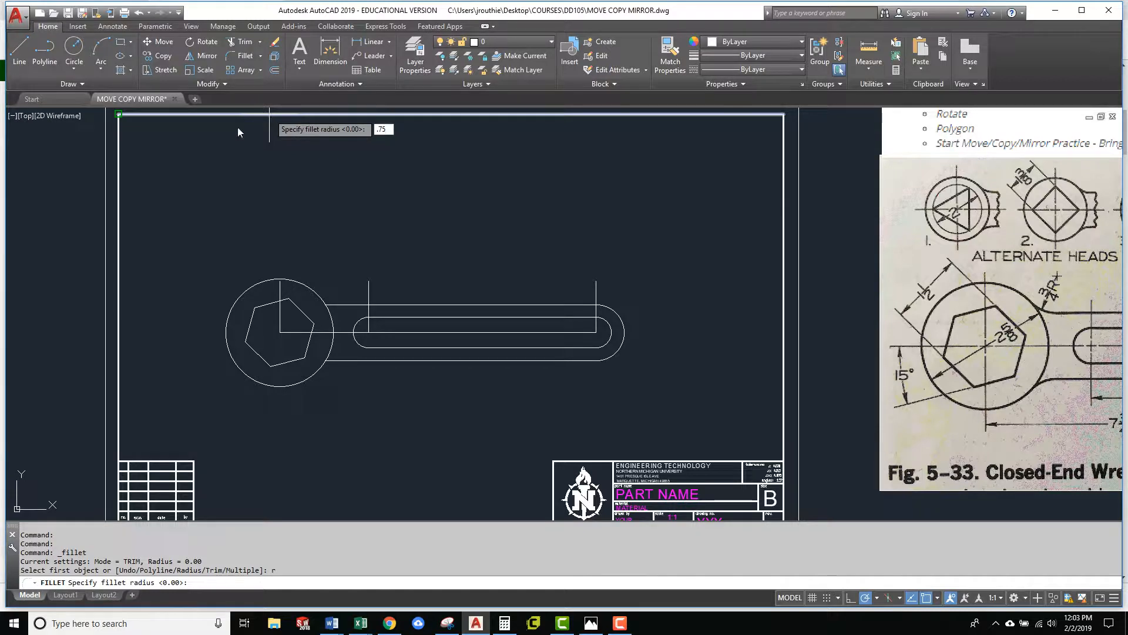
{"action": "type", "text": "75"}
{"action": "key", "text": "Return"}
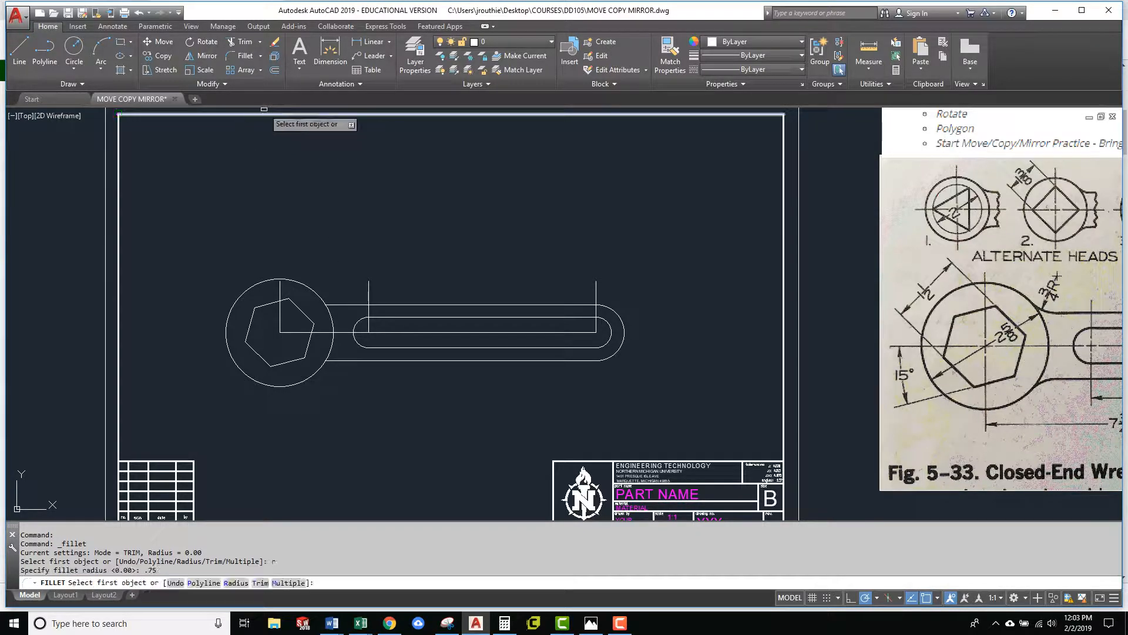
{"action": "left_click", "coordinate": [321, 299]}
{"action": "left_click", "coordinate": [337, 304]}
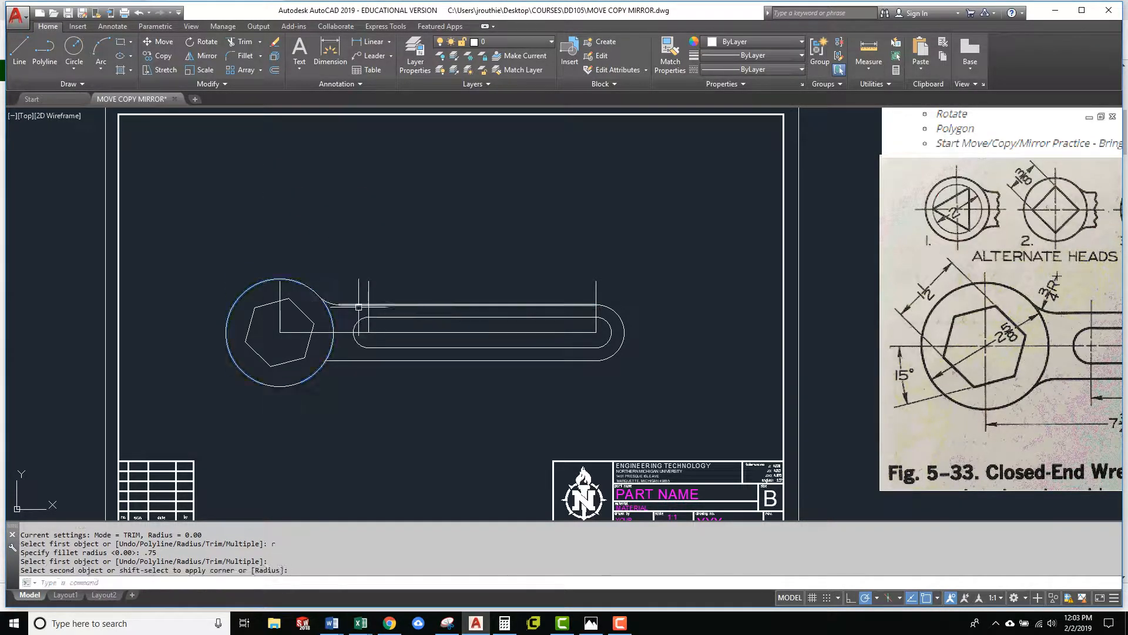
Fillet the corner between the handle's lower edge line and the head circle with a radius of .75
{"action": "key", "text": "Return"}
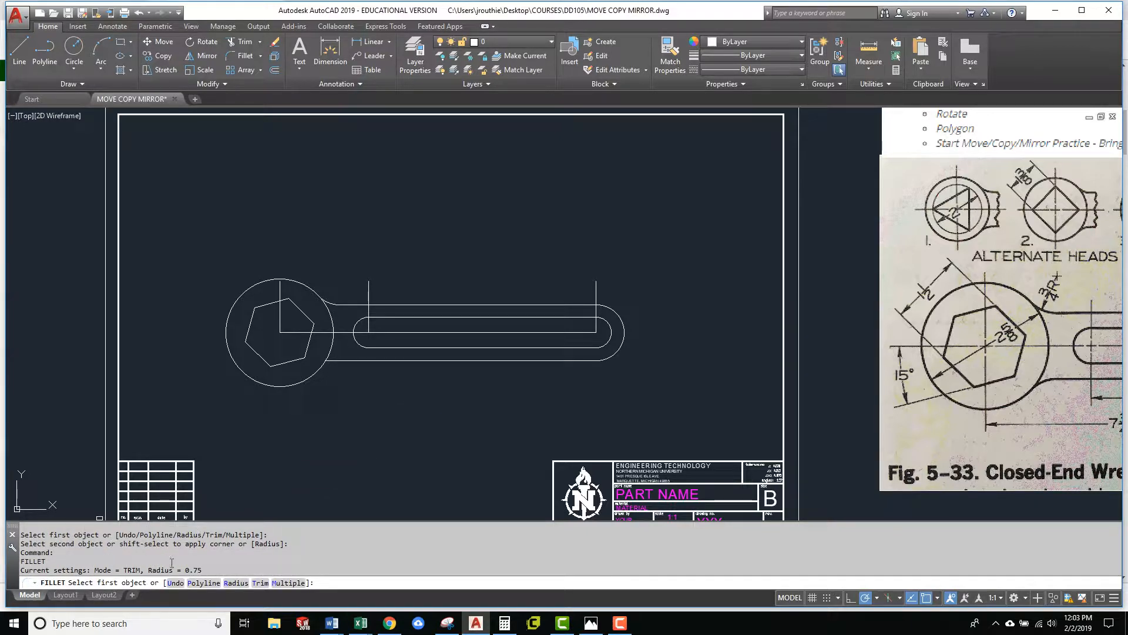
{"action": "type", "text": "r"}
{"action": "key", "text": "Return"}
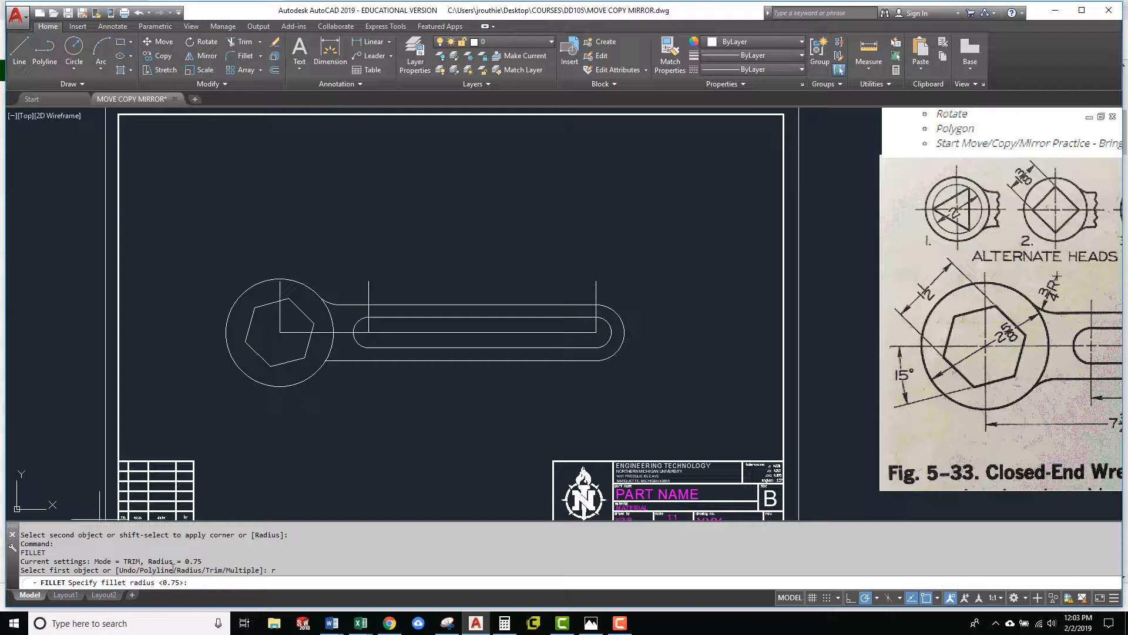
{"action": "type", "text": ".75"}
{"action": "key", "text": "Return"}
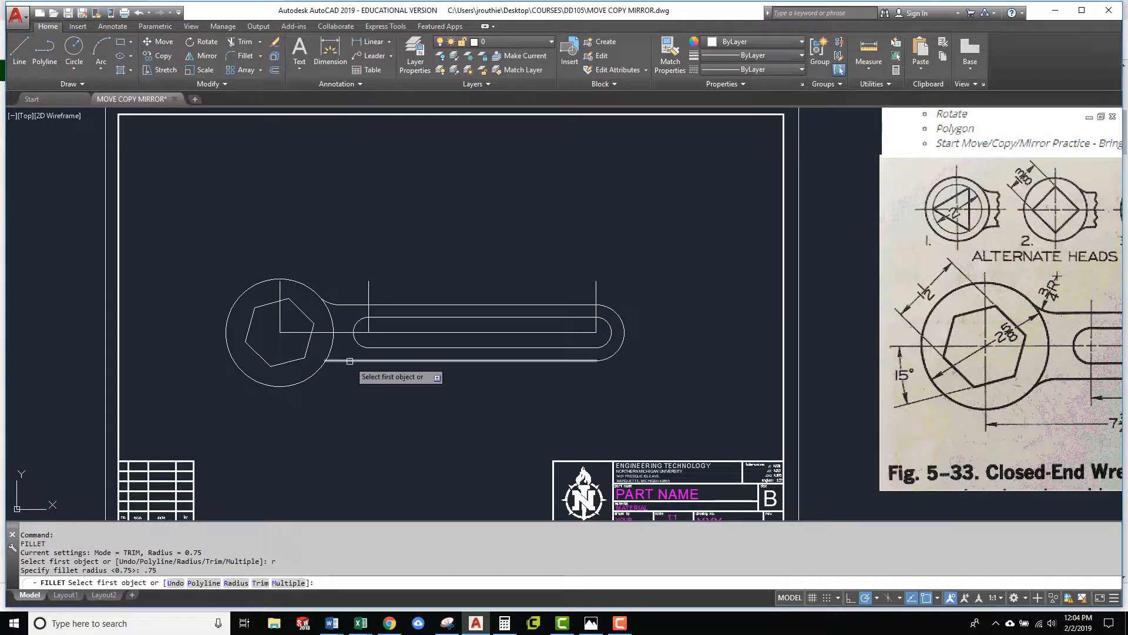
{"action": "left_click", "coordinate": [327, 361]}
{"action": "left_click", "coordinate": [314, 376]}
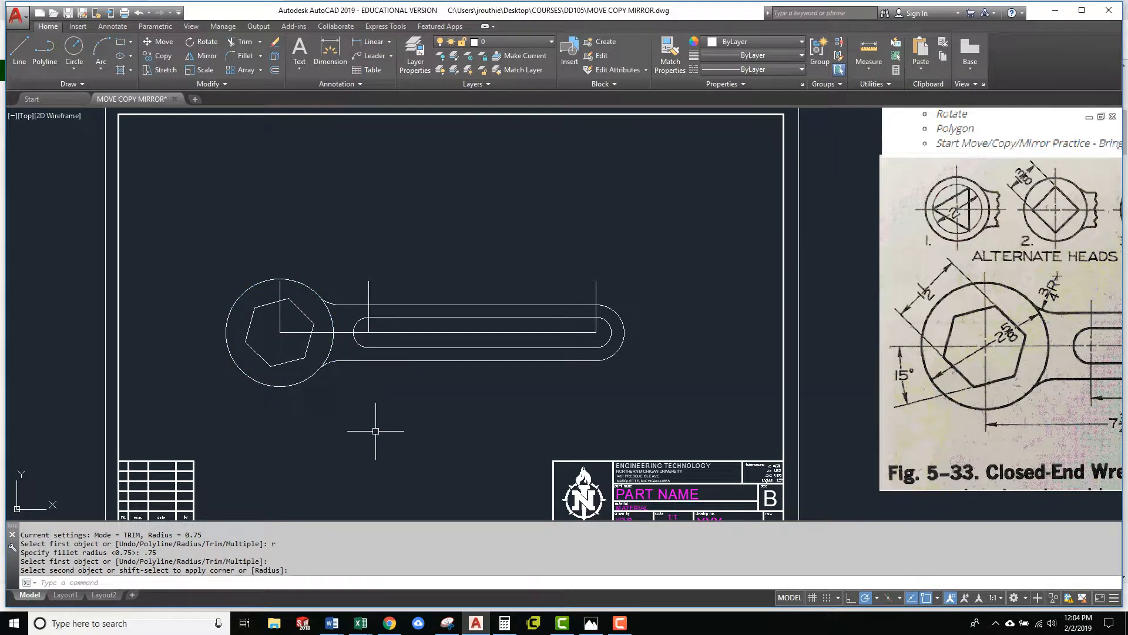
Erase the three vertical construction lines and the horizontal centre line from the wrench
{"action": "type", "text": "e"}
{"action": "key", "text": "Return"}
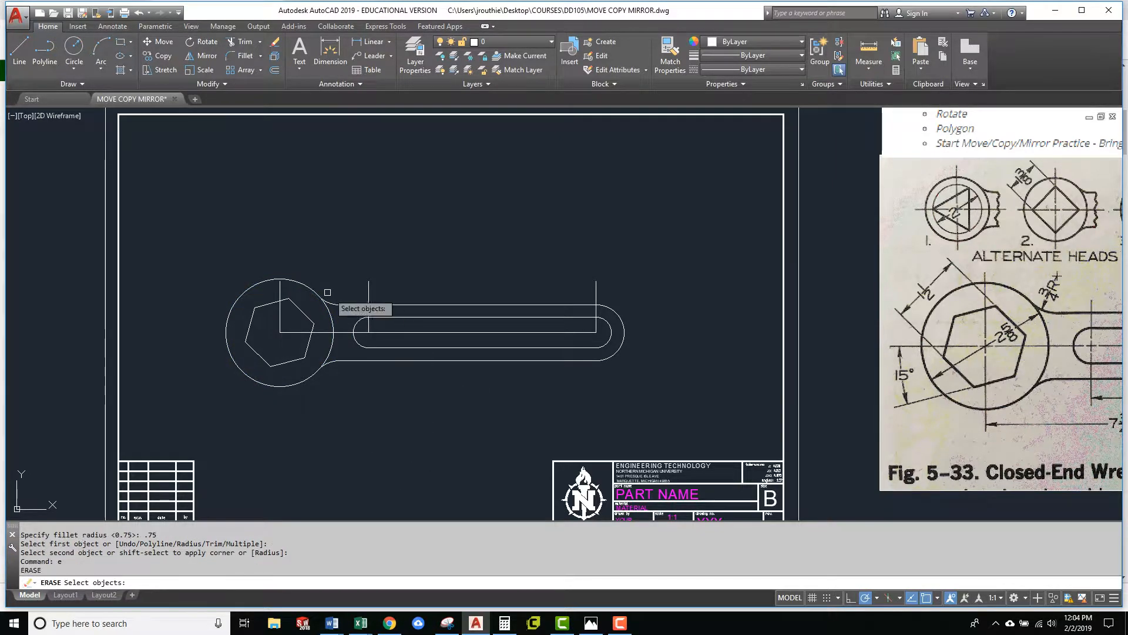
{"action": "left_click", "coordinate": [280, 290]}
{"action": "left_click", "coordinate": [388, 288]}
{"action": "left_click", "coordinate": [370, 258]}
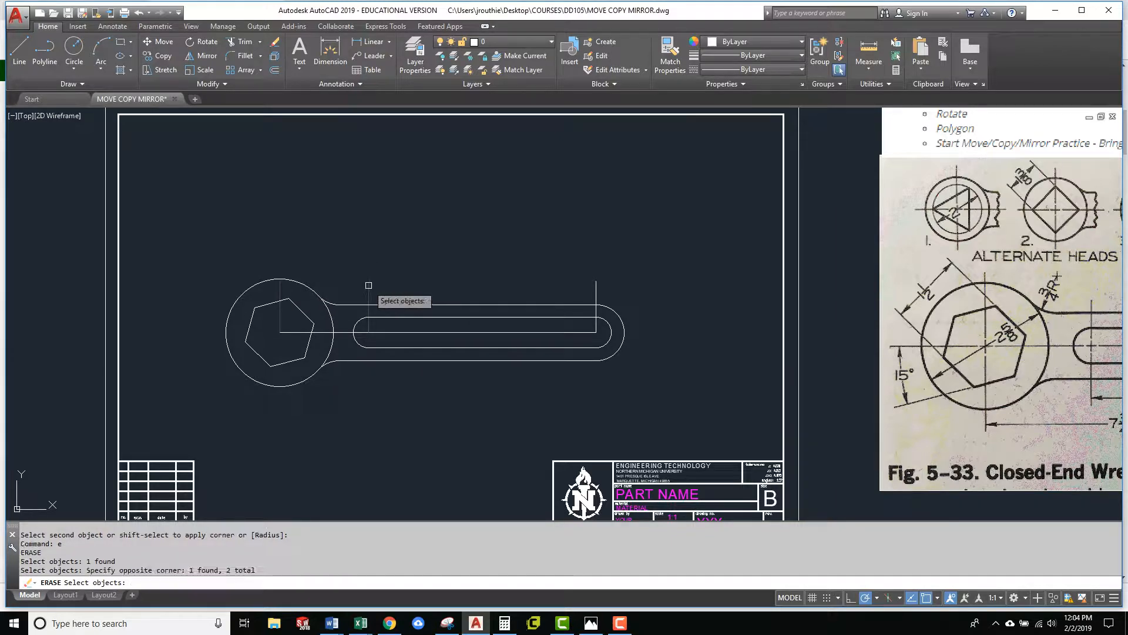
{"action": "left_click", "coordinate": [653, 259]}
{"action": "left_click", "coordinate": [582, 294]}
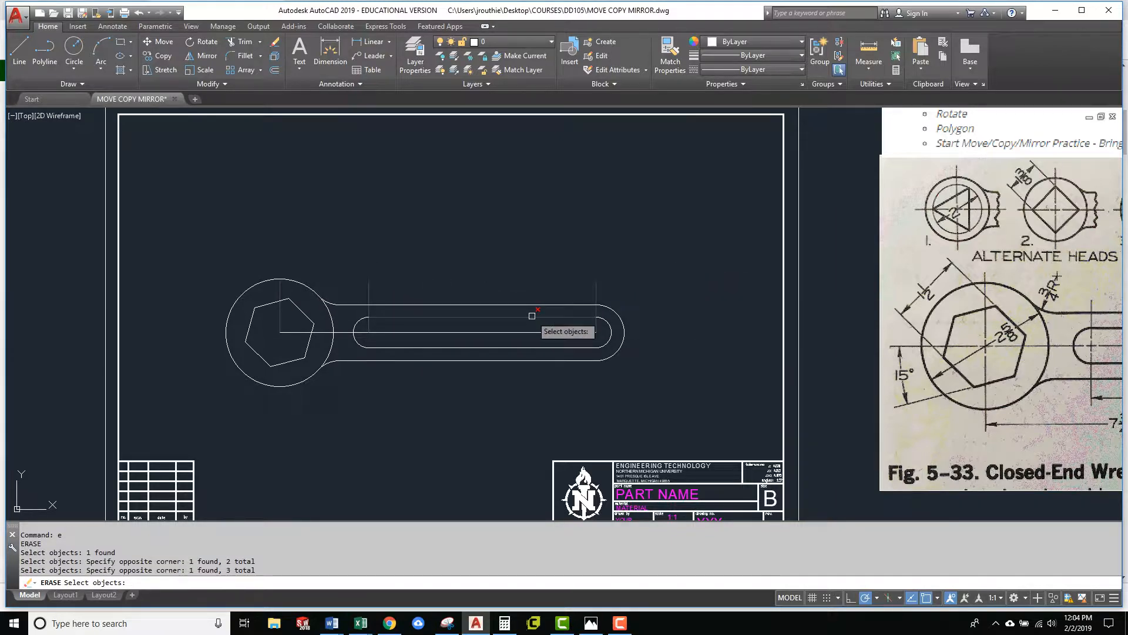
{"action": "left_click", "coordinate": [529, 333]}
{"action": "key", "text": "Return"}
{"action": "scroll", "coordinate": [468, 318], "scroll_direction": "down", "scroll_amount": 3}
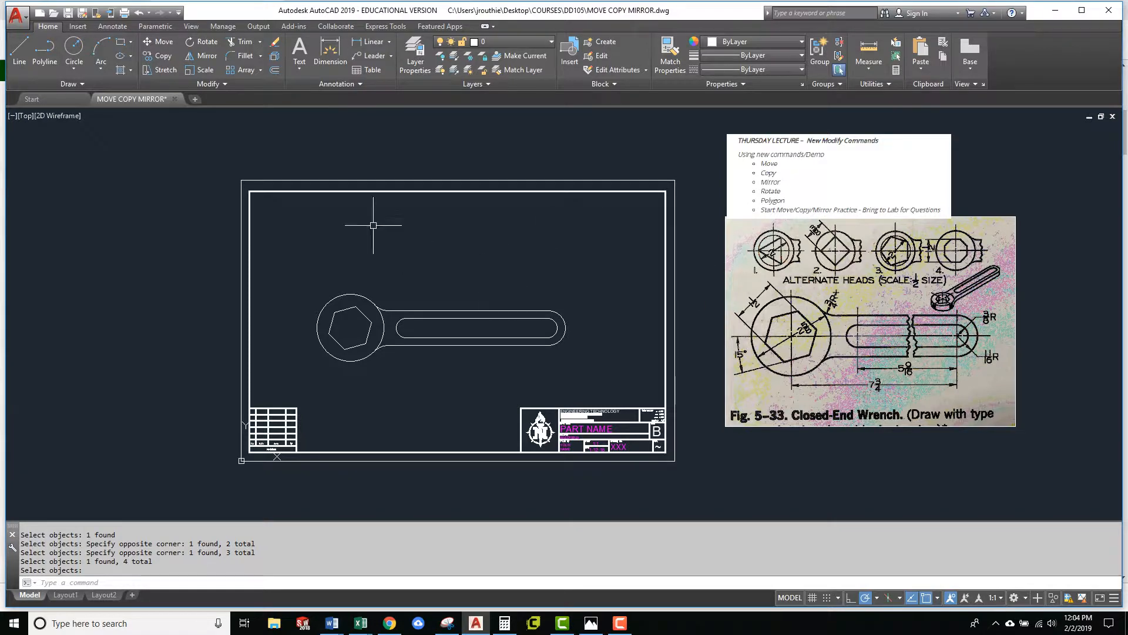
Copy the wrench's head circle from its centre to an empty spot above and slightly left of the head
{"action": "left_click", "coordinate": [164, 56]}
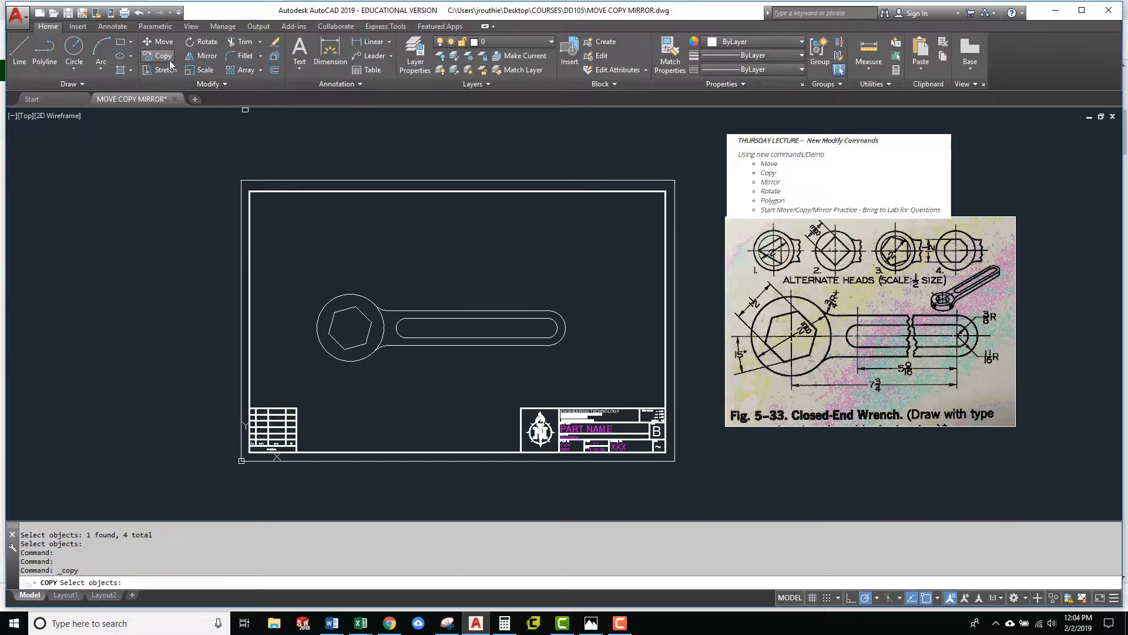
{"action": "left_click", "coordinate": [338, 292]}
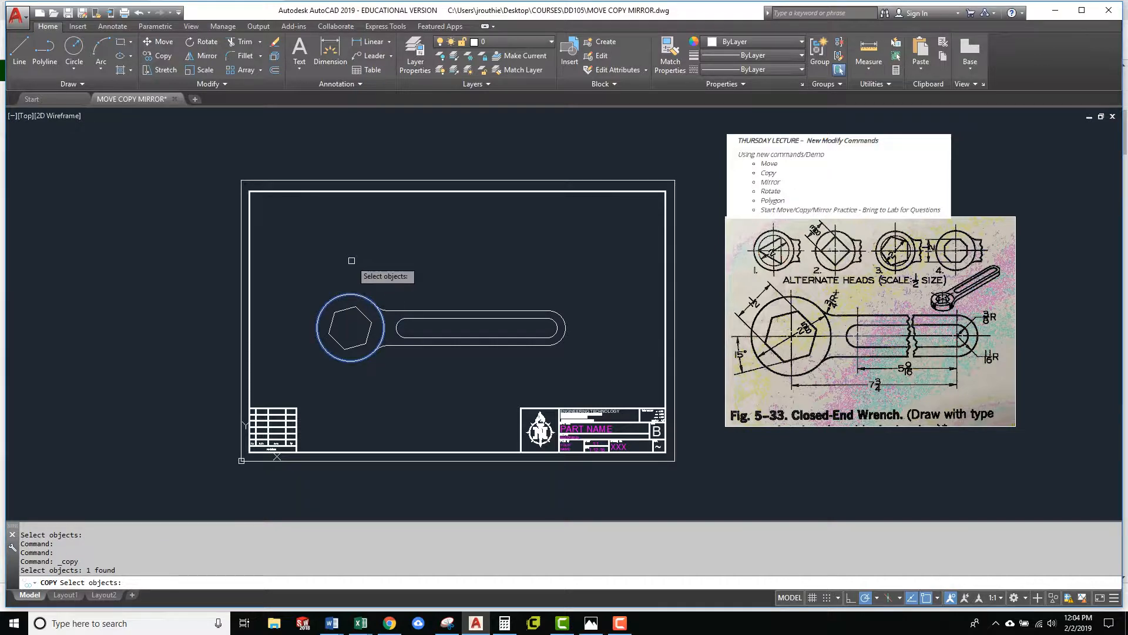
{"action": "key", "text": "Return"}
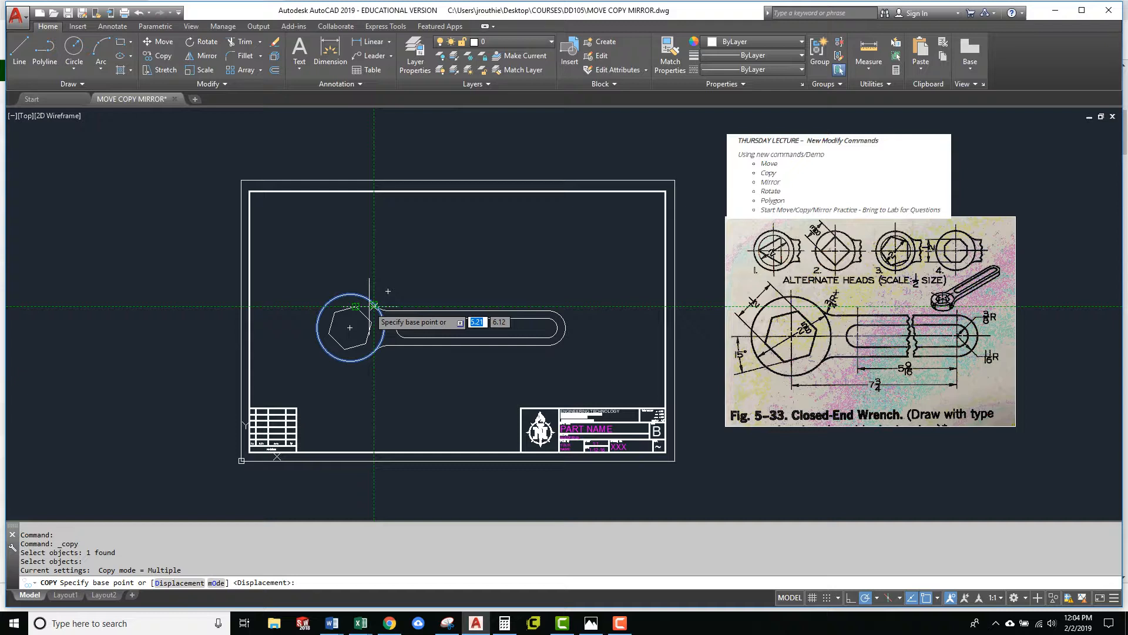
{"action": "left_click", "coordinate": [349, 327]}
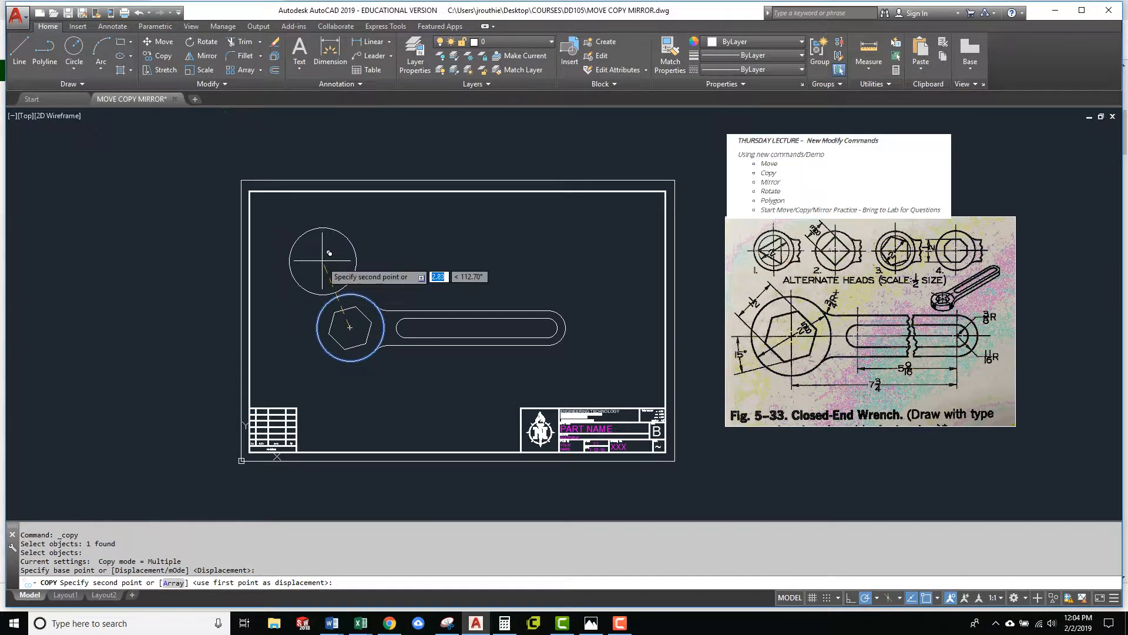
{"action": "left_click", "coordinate": [327, 239]}
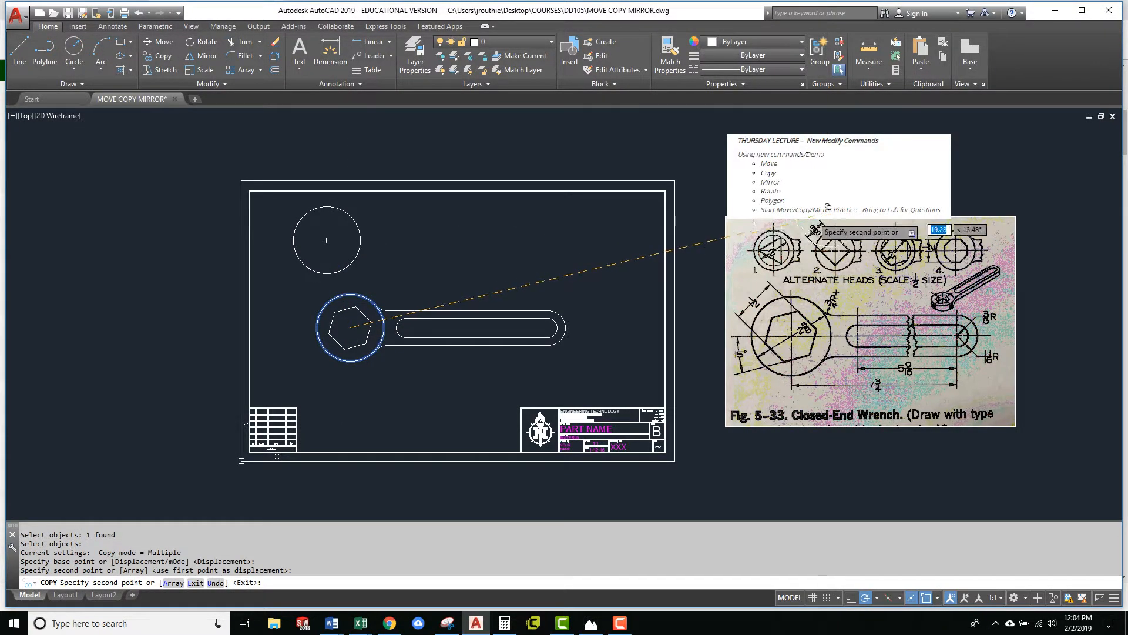
{"action": "key", "text": "Return"}
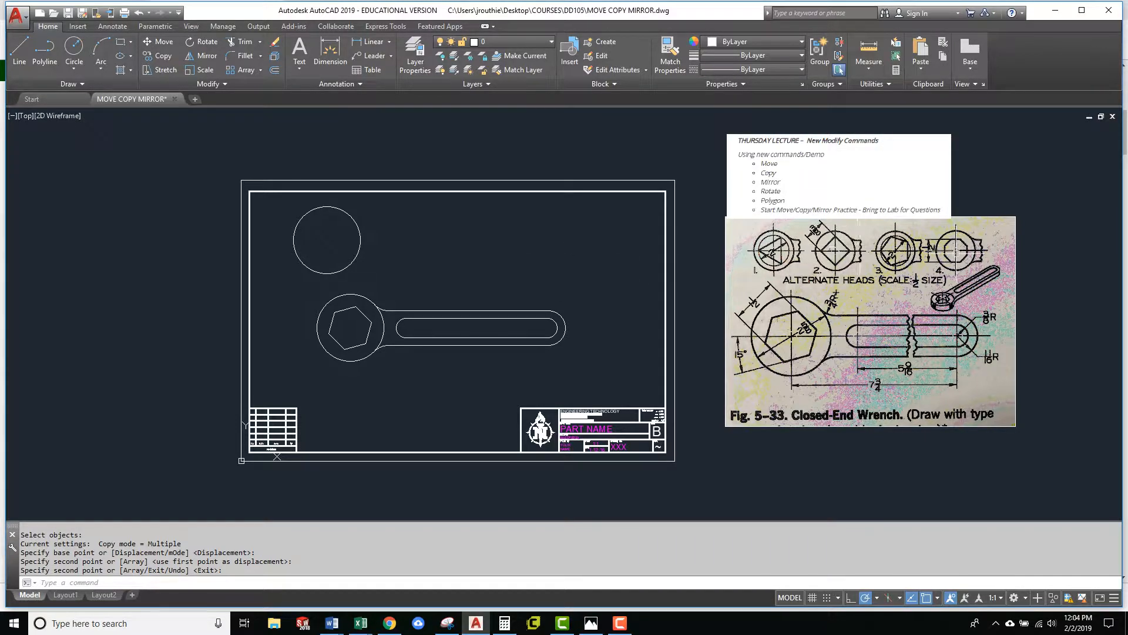
Scale the copied head circle about its centre by a factor of .5
{"action": "left_click", "coordinate": [200, 70]}
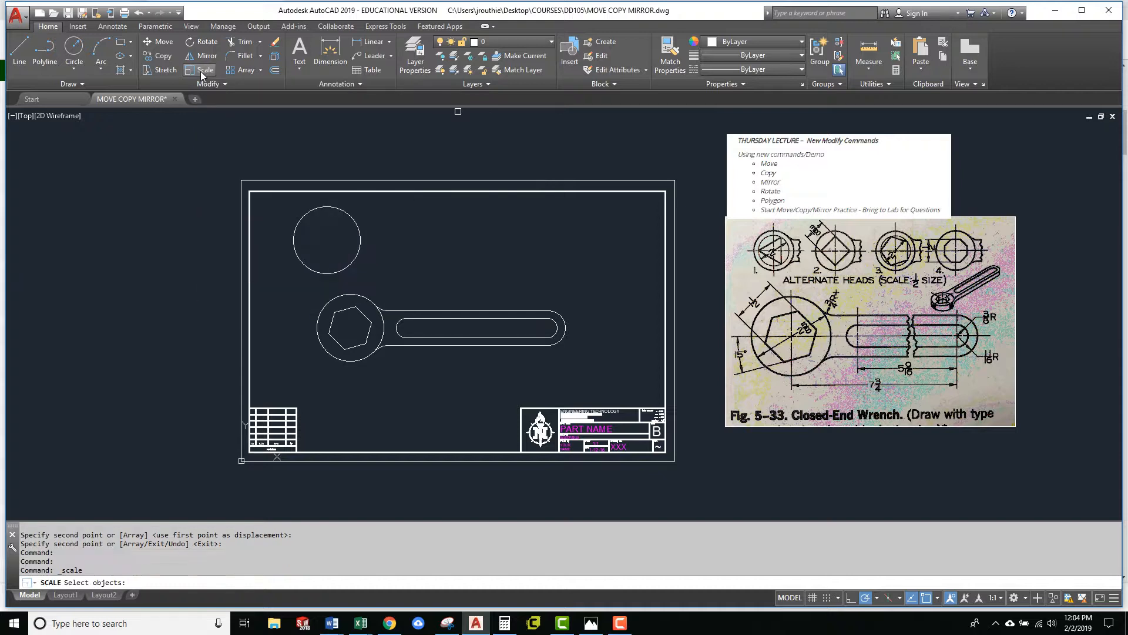
{"action": "left_click", "coordinate": [295, 234]}
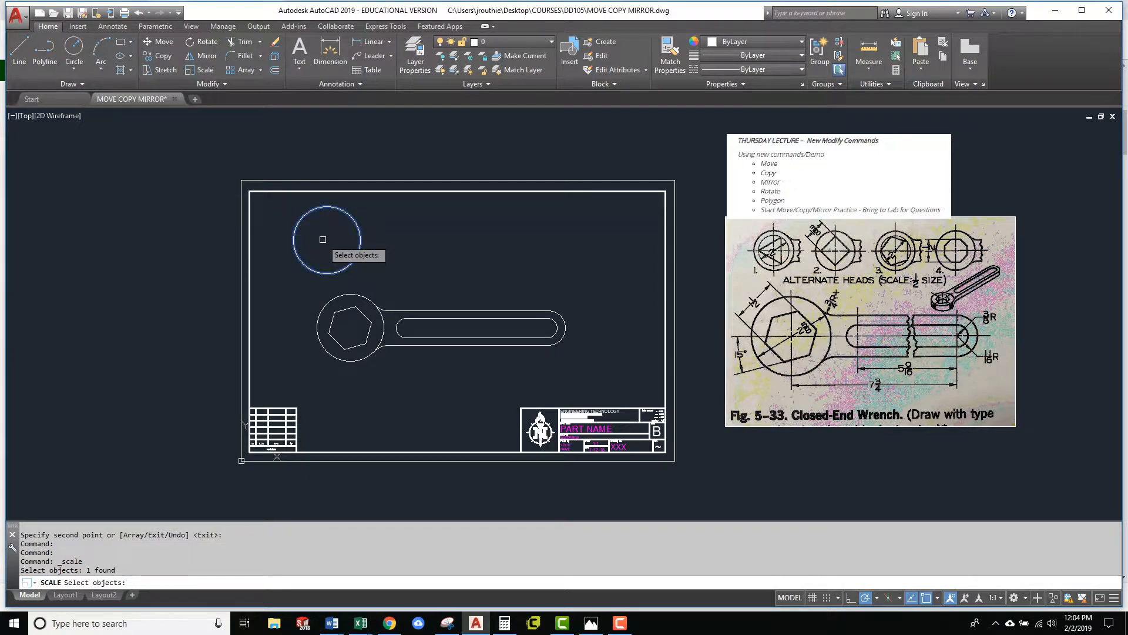
{"action": "key", "text": "Return"}
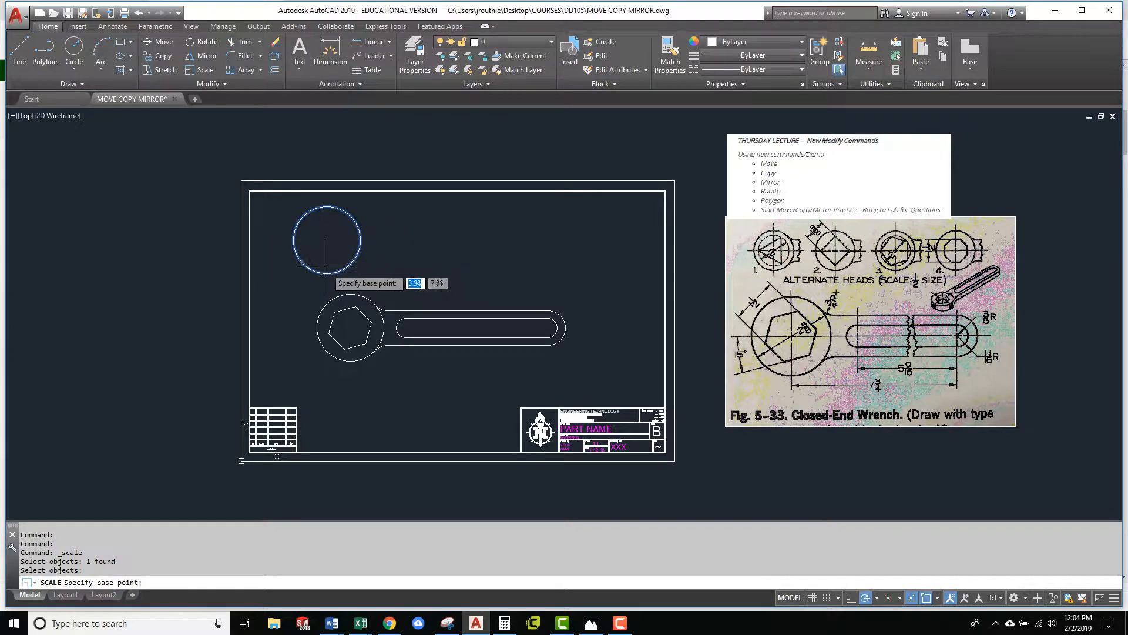
{"action": "left_click", "coordinate": [327, 240]}
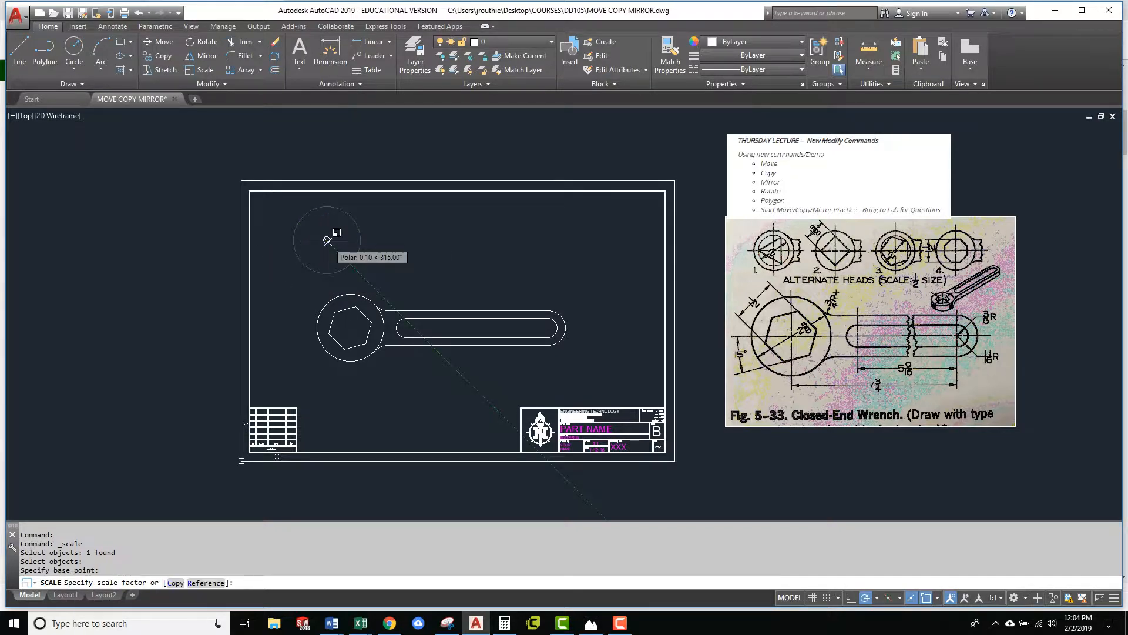
{"action": "type", "text": ".5"}
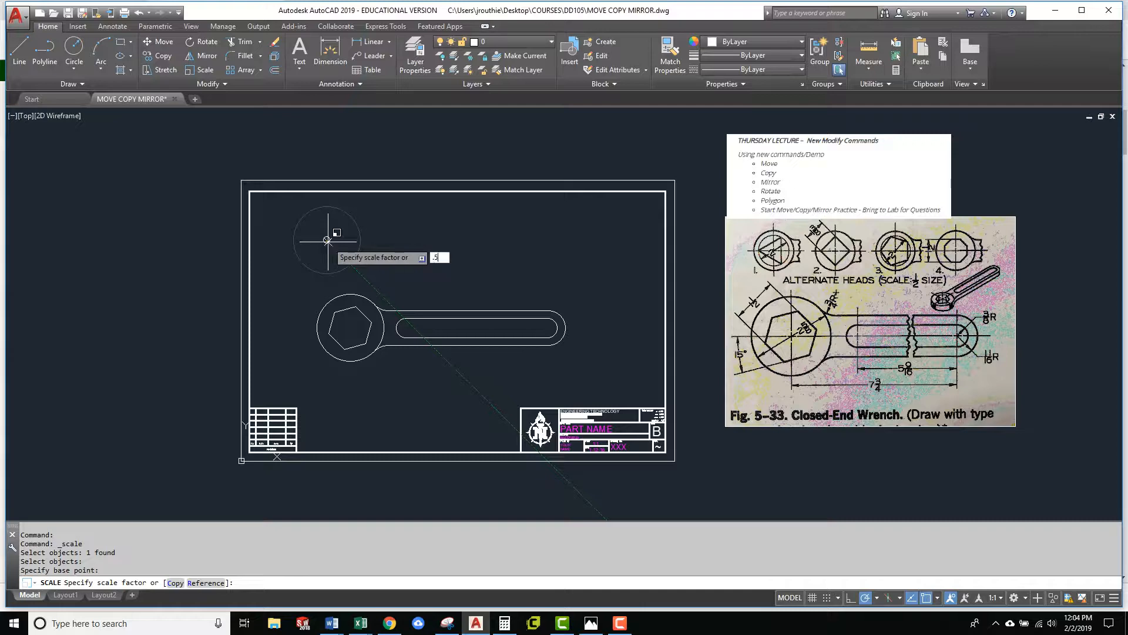
{"action": "key", "text": "Return"}
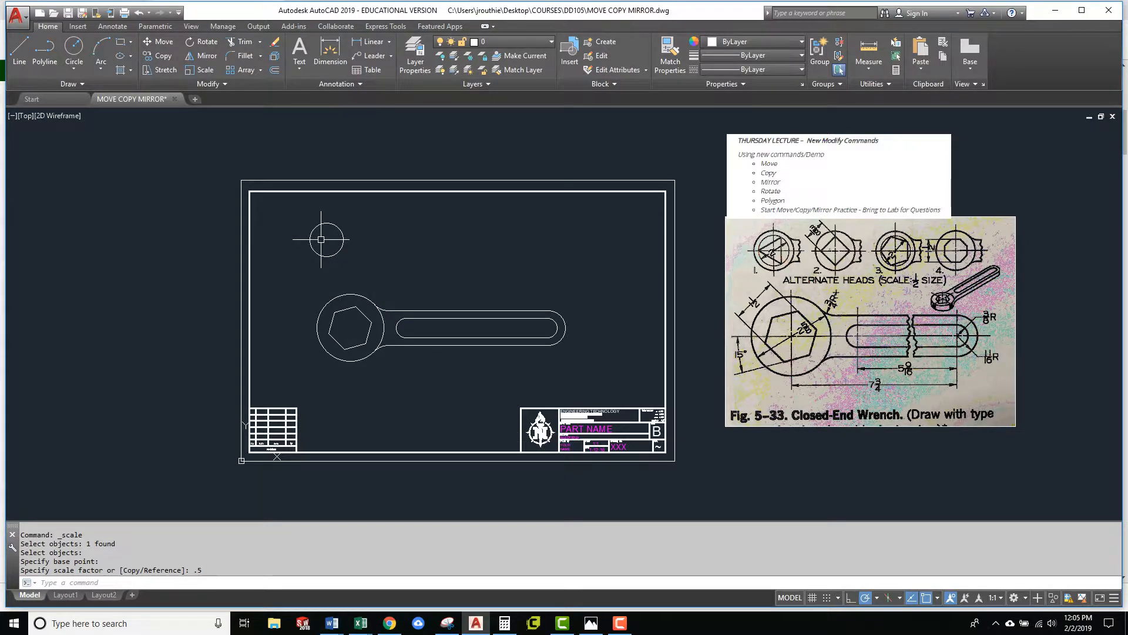
{"action": "scroll", "coordinate": [327, 241], "scroll_direction": "up", "scroll_amount": 2}
{"action": "scroll", "coordinate": [340, 246], "scroll_direction": "down", "scroll_amount": 2}
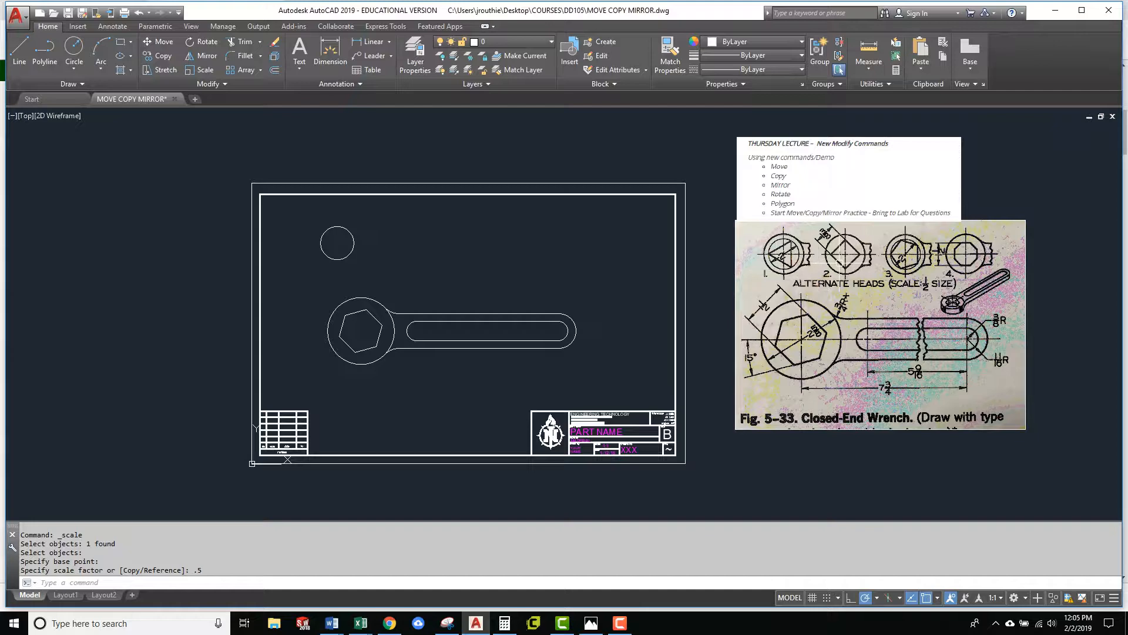
Undo the scaling of the copied head circle
{"action": "type", "text": "u"}
{"action": "key", "text": "Return"}
{"action": "key", "text": "Return"}
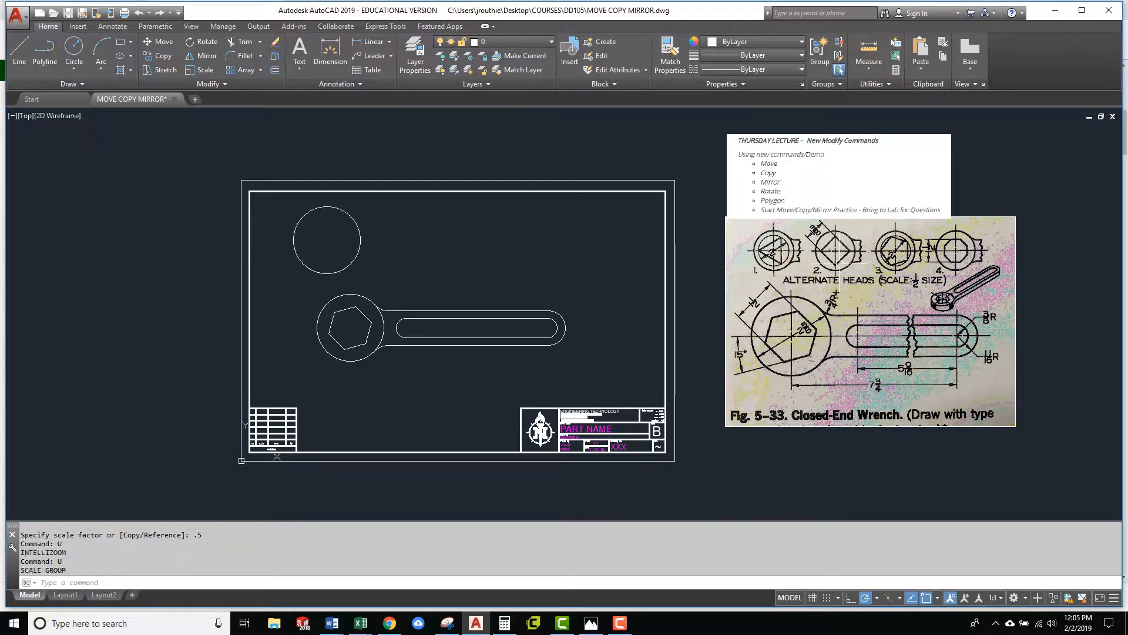
Draw a circle of diameter 2 concentric with the copied head circle
{"action": "scroll", "coordinate": [780, 247], "scroll_direction": "up", "scroll_amount": 2}
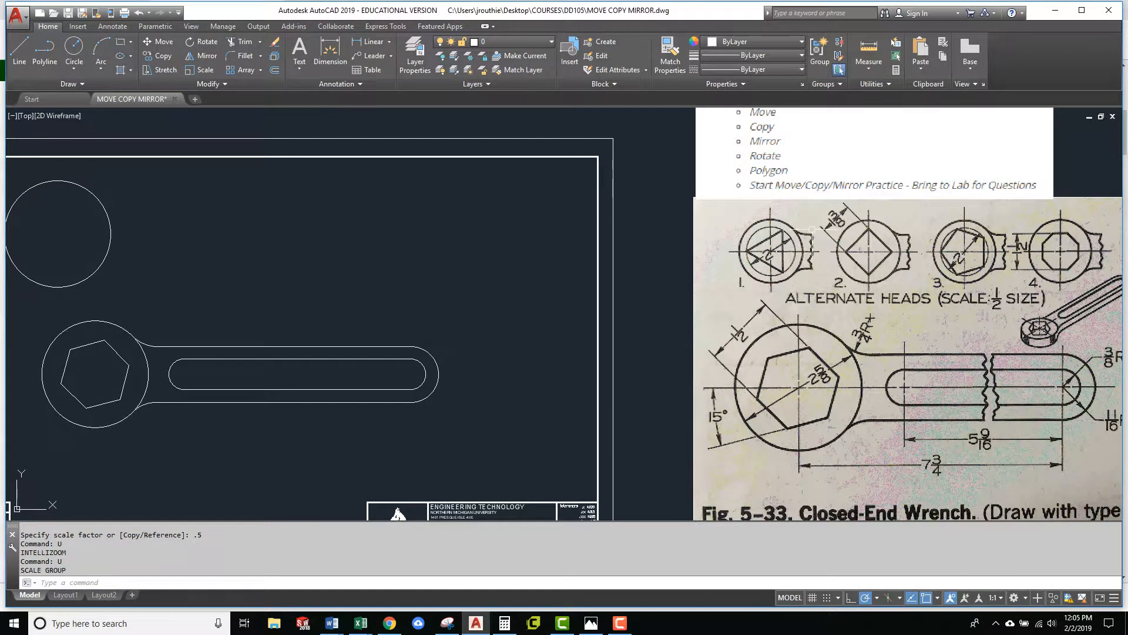
{"action": "middle_click_drag", "start_coordinate": [284, 271], "coordinate": [439, 281]}
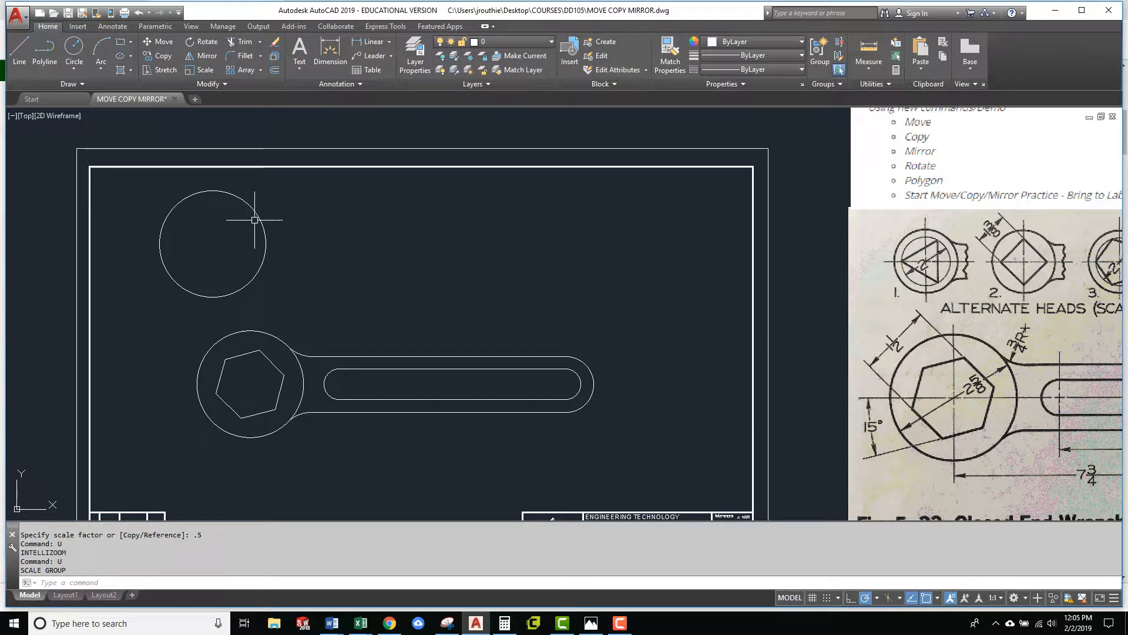
{"action": "type", "text": "c"}
{"action": "key", "text": "Return"}
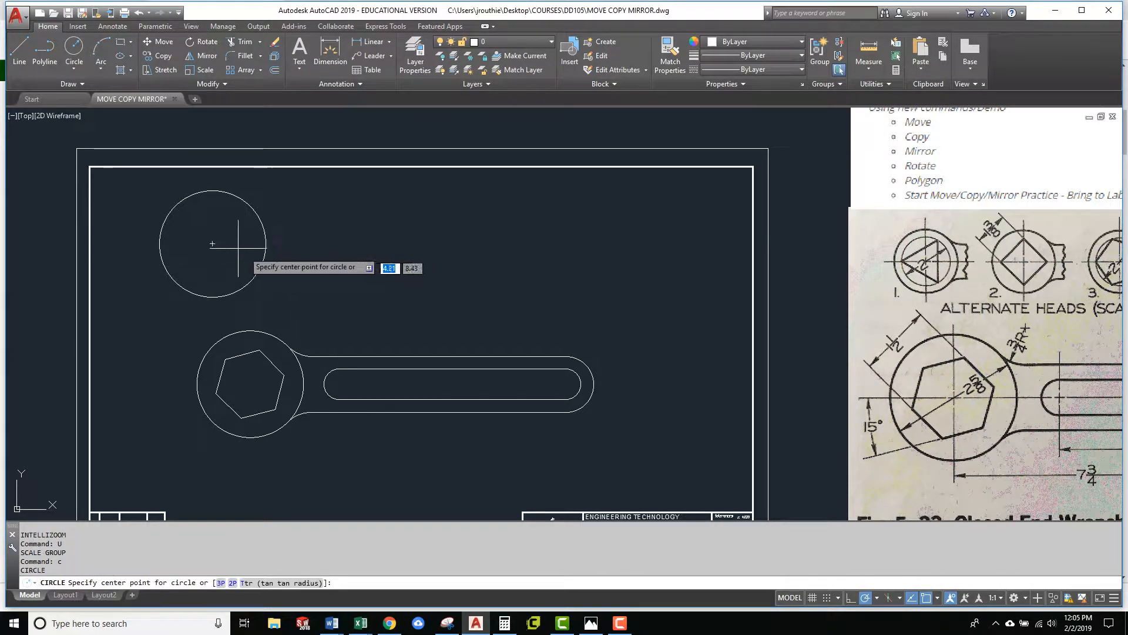
{"action": "left_click", "coordinate": [212, 244]}
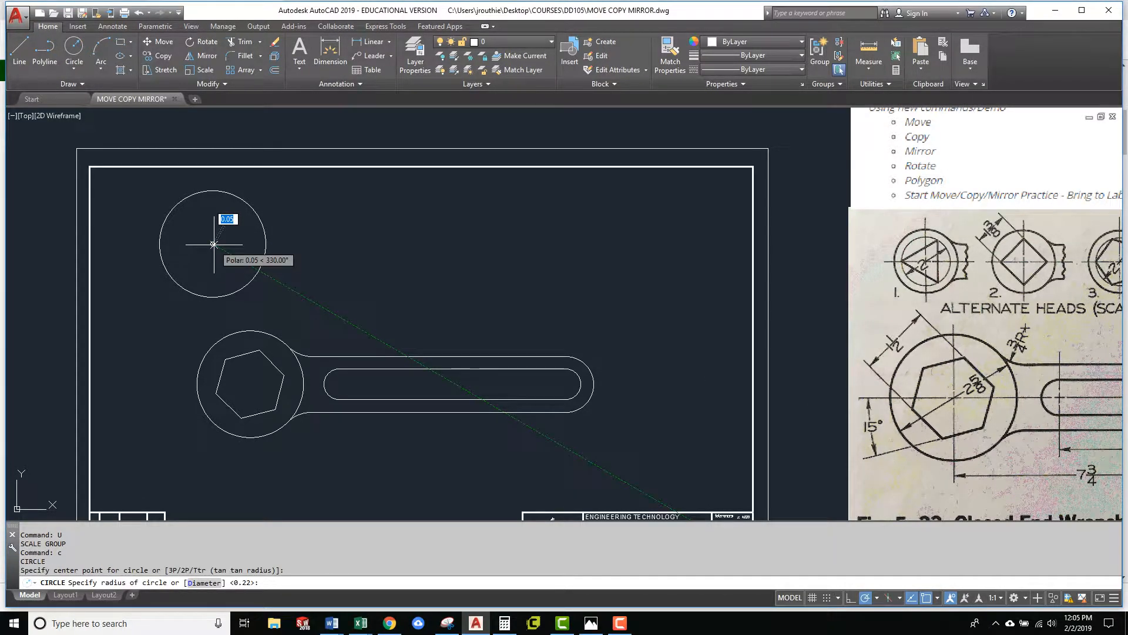
{"action": "type", "text": "d"}
{"action": "key", "text": "Return"}
{"action": "type", "text": "2"}
{"action": "key", "text": "Return"}
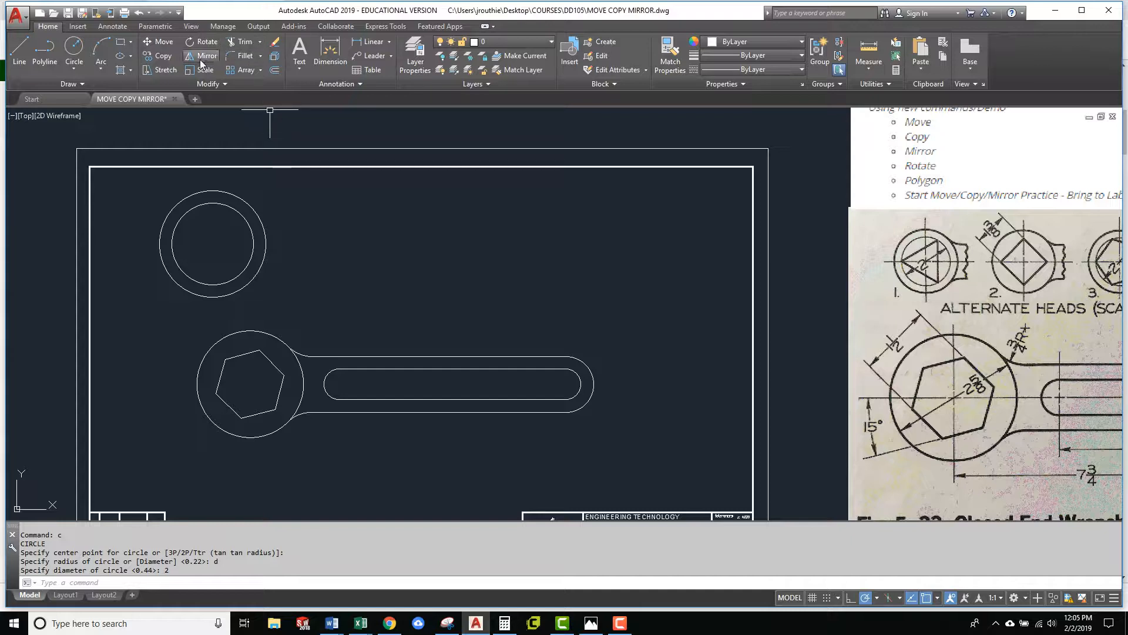
Draw a three-sided polygon inscribed in the diameter 2 circle, centred on it with one vertex at the circle's bottom quadrant
{"action": "type", "text": "polygon"}
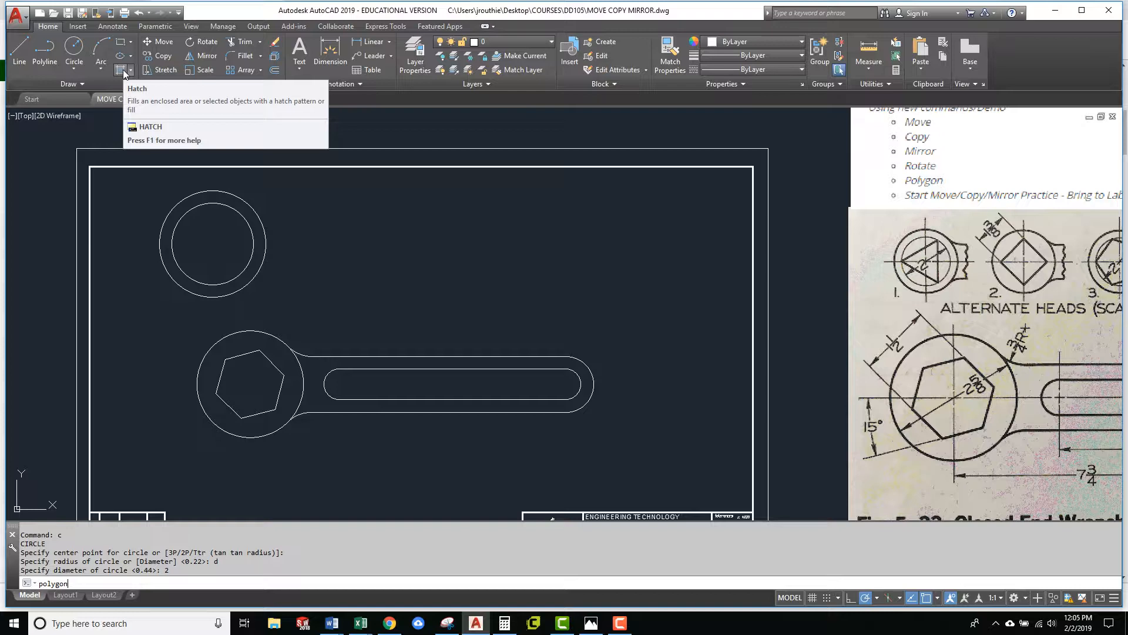
{"action": "key", "text": "Return"}
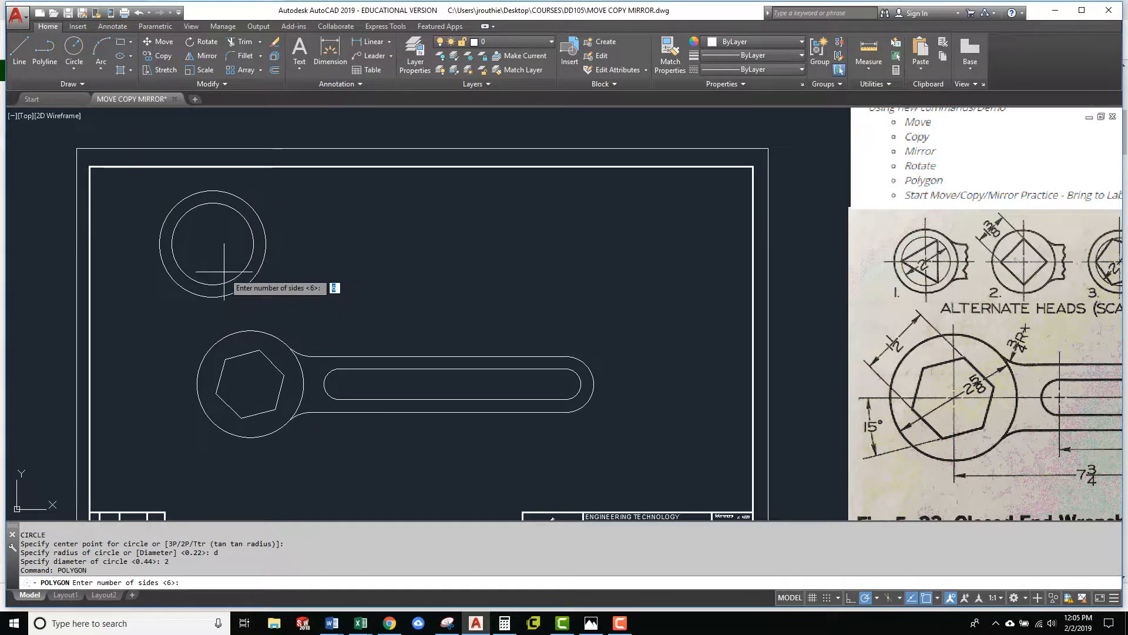
{"action": "type", "text": "3"}
{"action": "key", "text": "Return"}
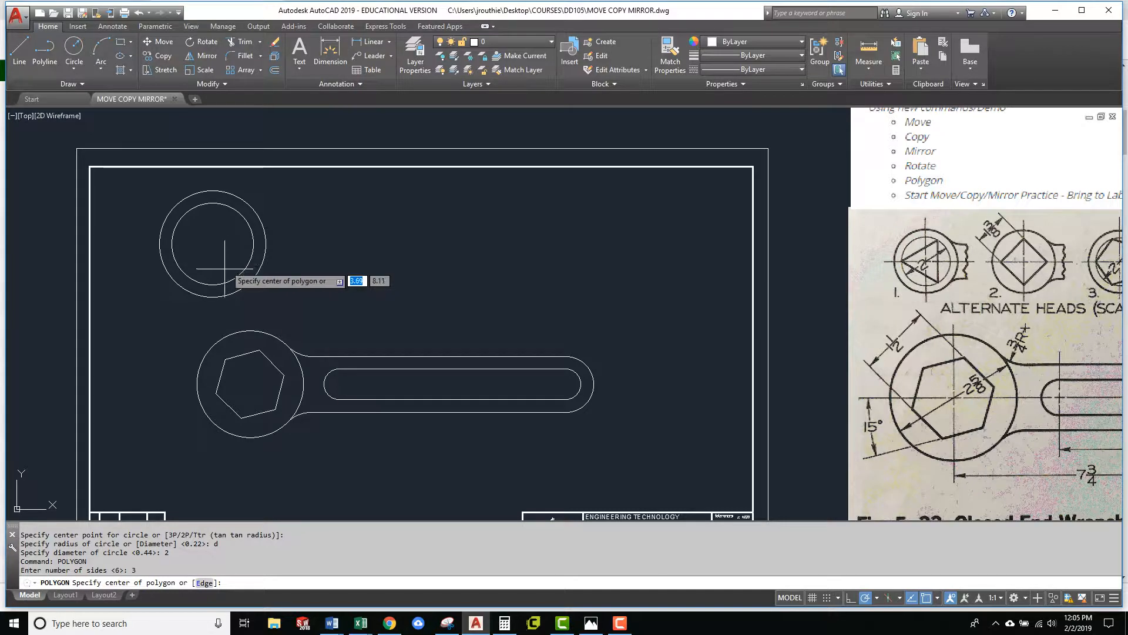
{"action": "left_click", "coordinate": [214, 241]}
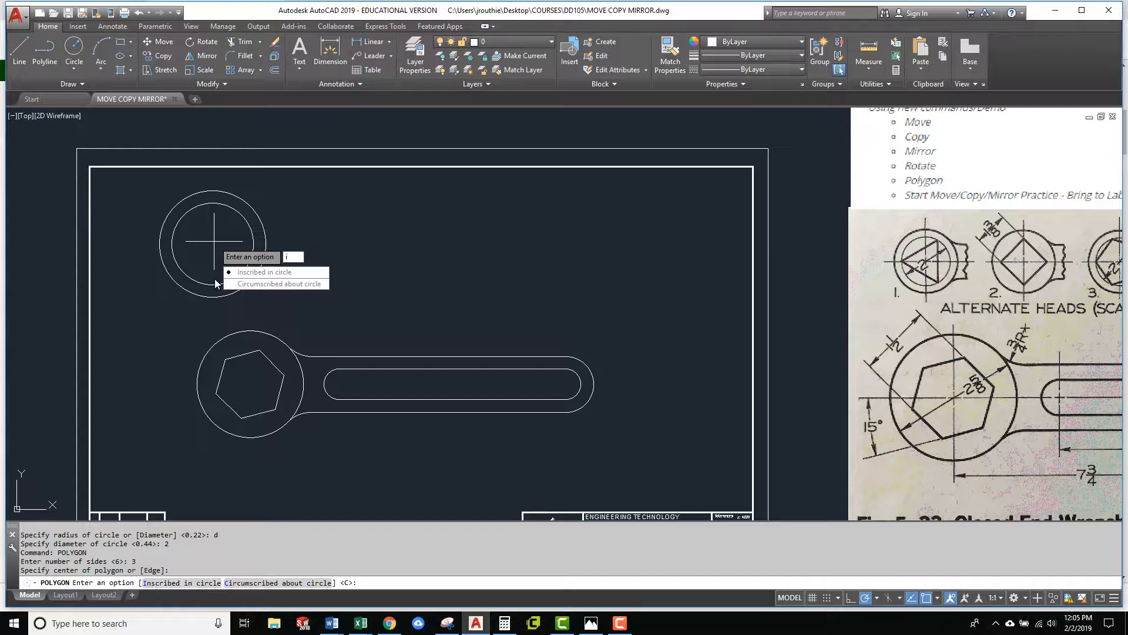
{"action": "key", "text": "Return"}
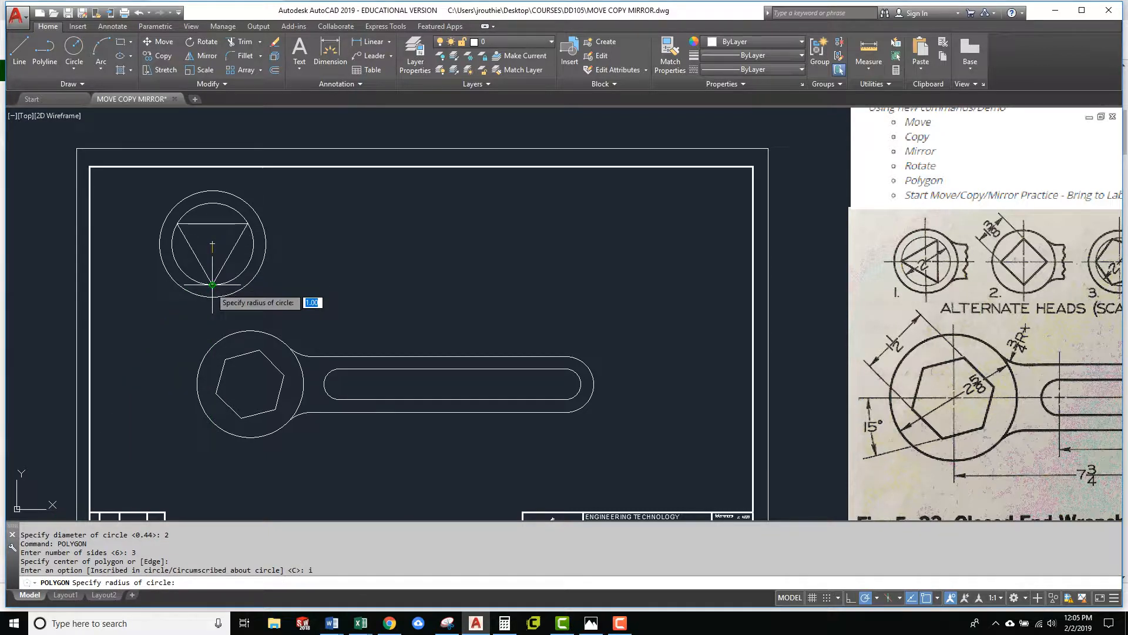
{"action": "left_click", "coordinate": [212, 285]}
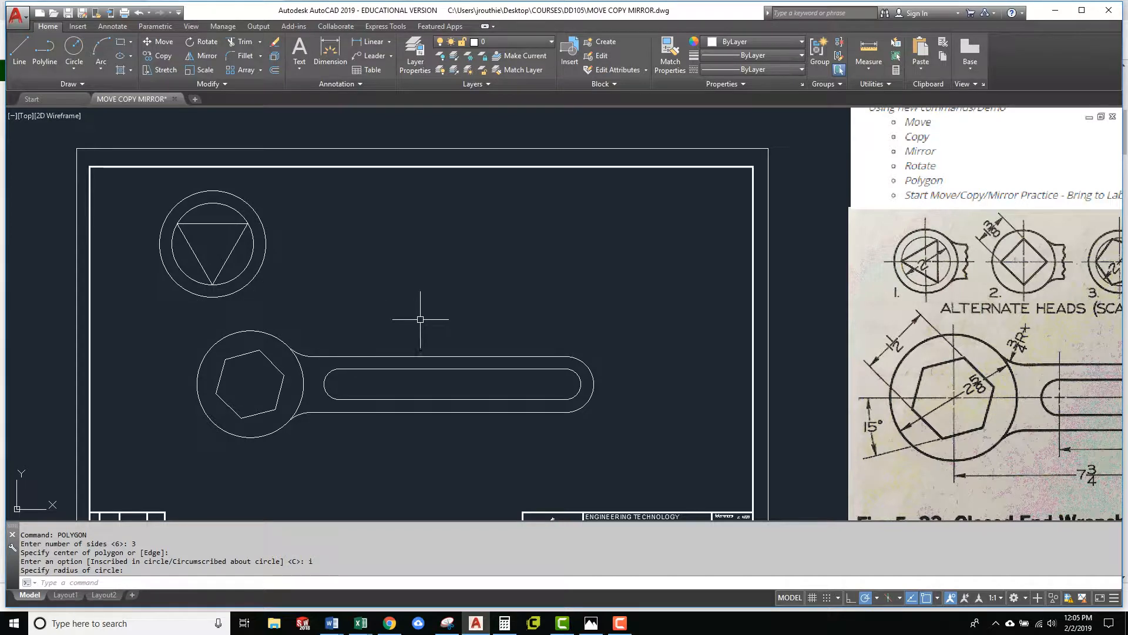
Rotate the triangle by -15 degrees about the centre of the alternate head's circles
{"action": "type", "text": "rota"}
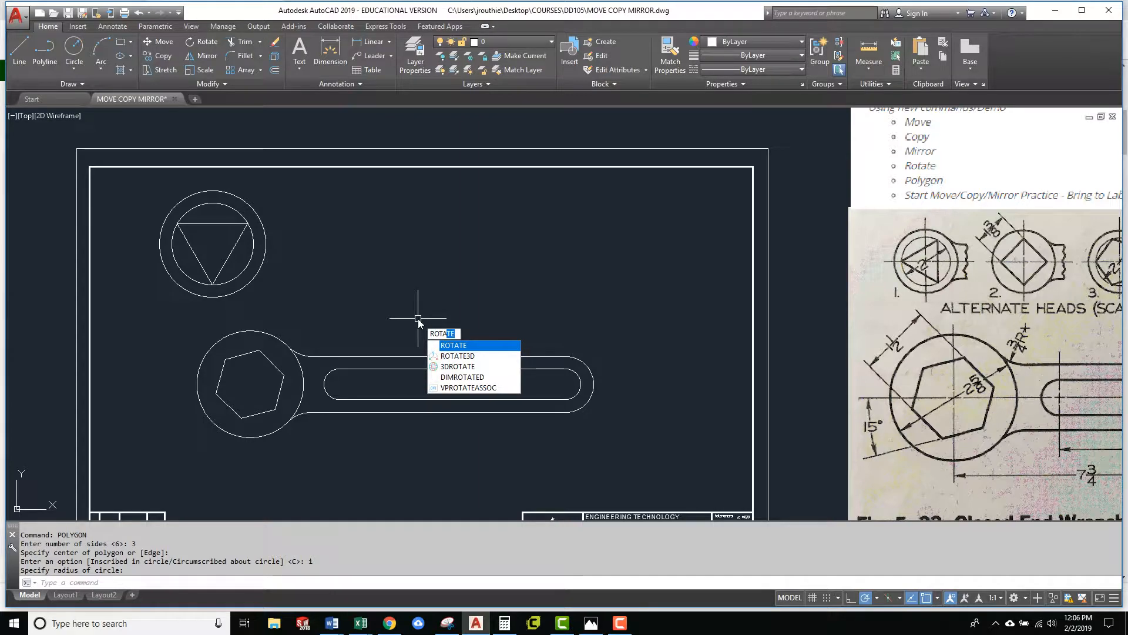
{"action": "key", "text": "Return"}
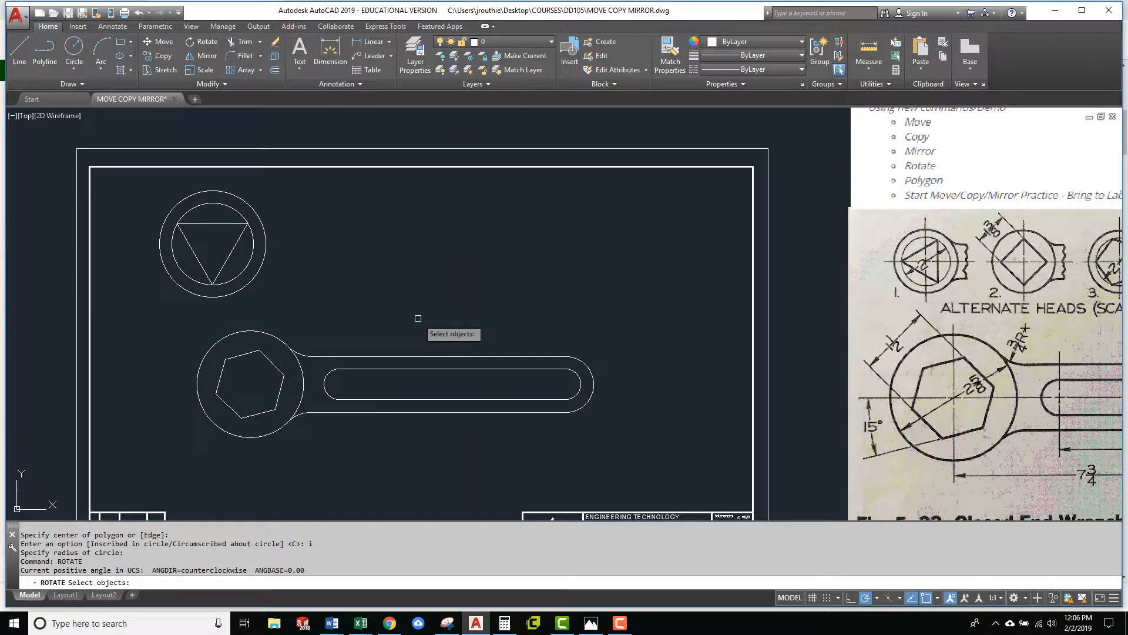
{"action": "scroll", "coordinate": [939, 292], "scroll_direction": "down", "scroll_amount": 3}
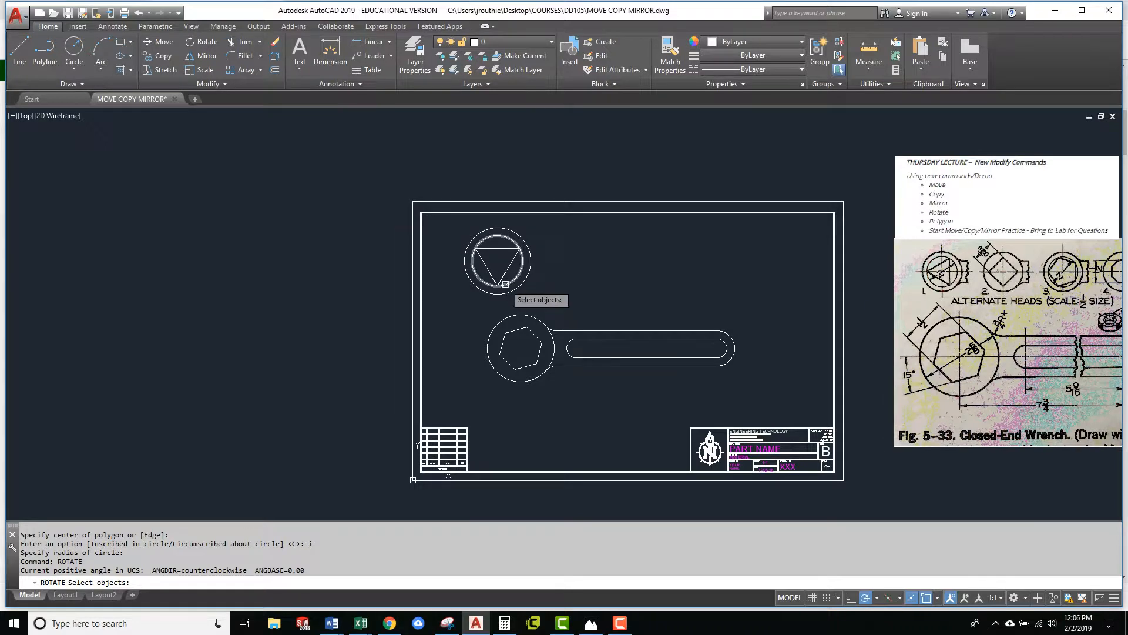
{"action": "left_click", "coordinate": [489, 274]}
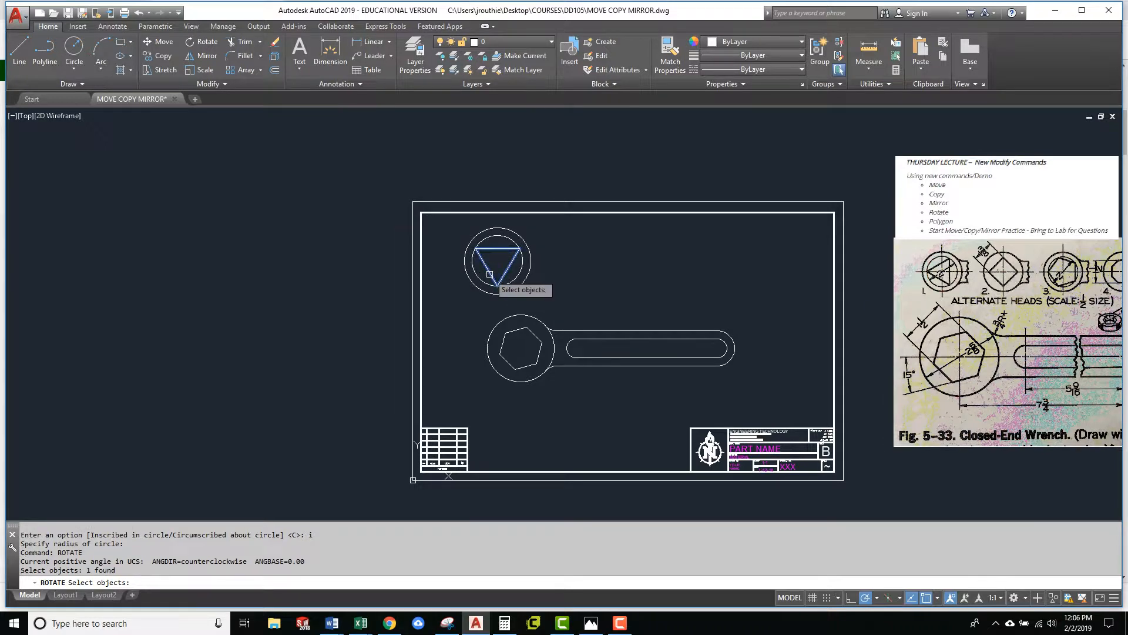
{"action": "key", "text": "Return"}
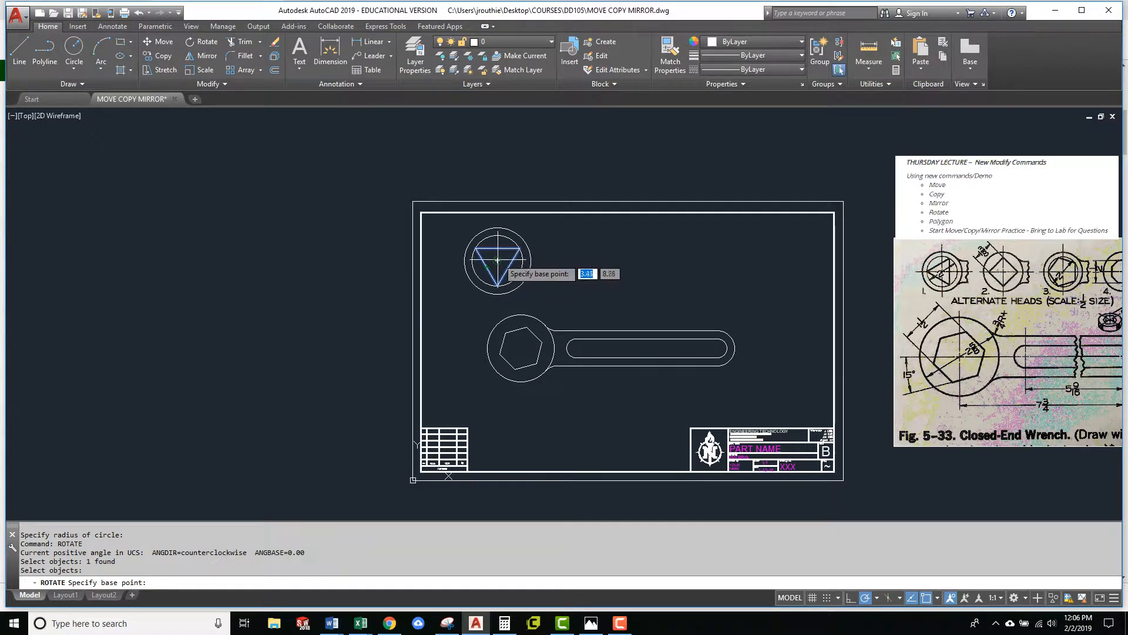
{"action": "left_click", "coordinate": [497, 259]}
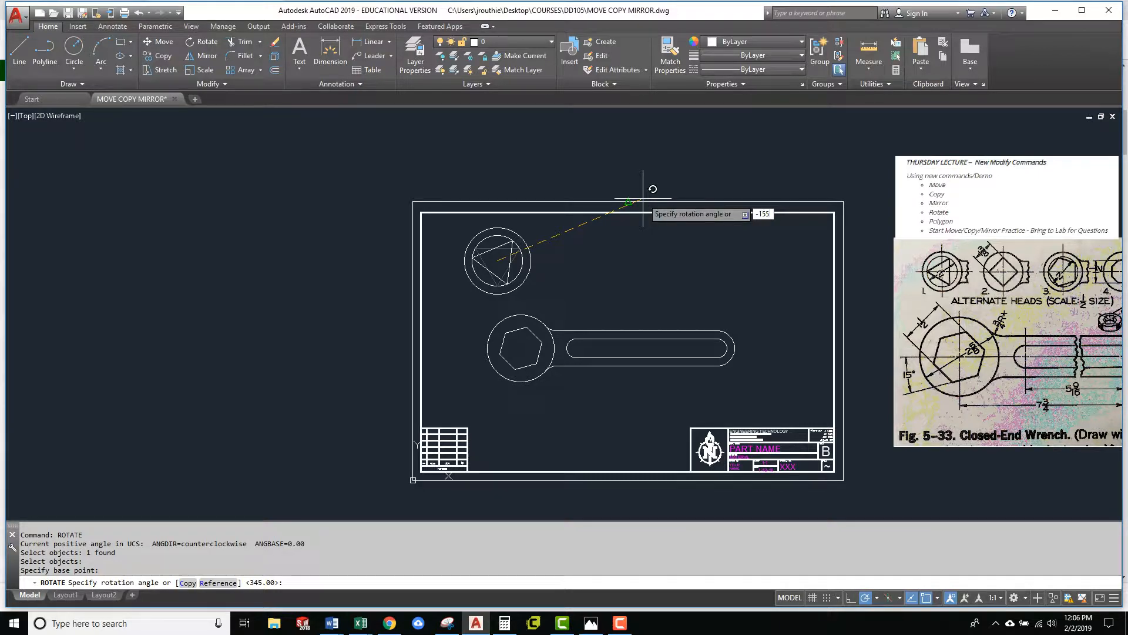
{"action": "key", "text": "Return"}
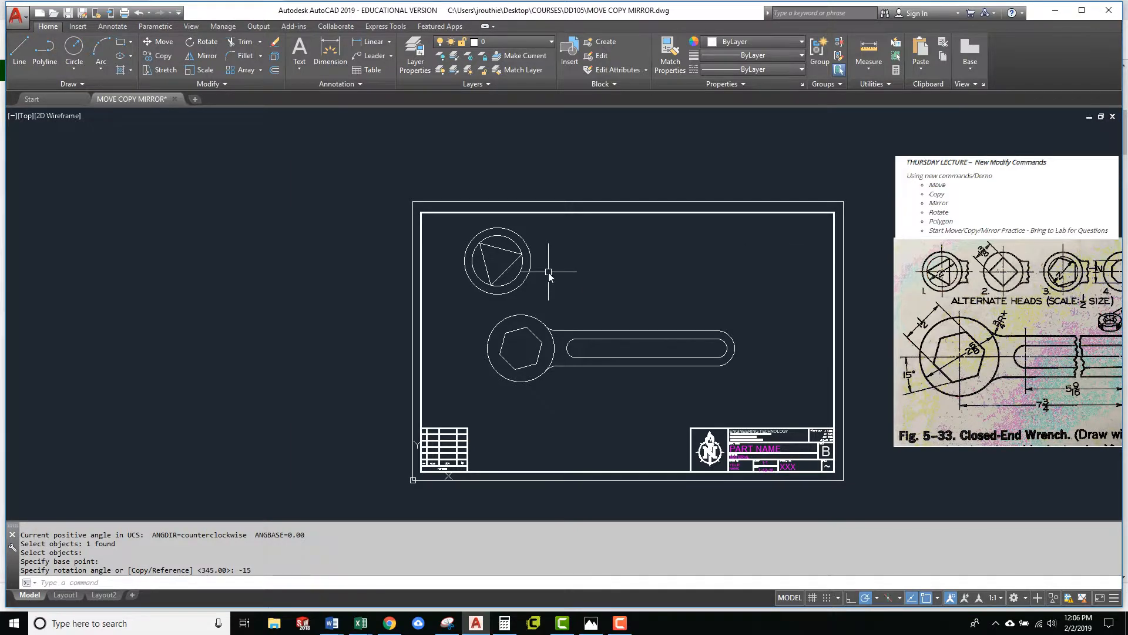
Undo the last rotation of the triangle
{"action": "scroll", "coordinate": [548, 272], "scroll_direction": "up", "scroll_amount": 2}
{"action": "type", "text": "u"}
{"action": "key", "text": "Return"}
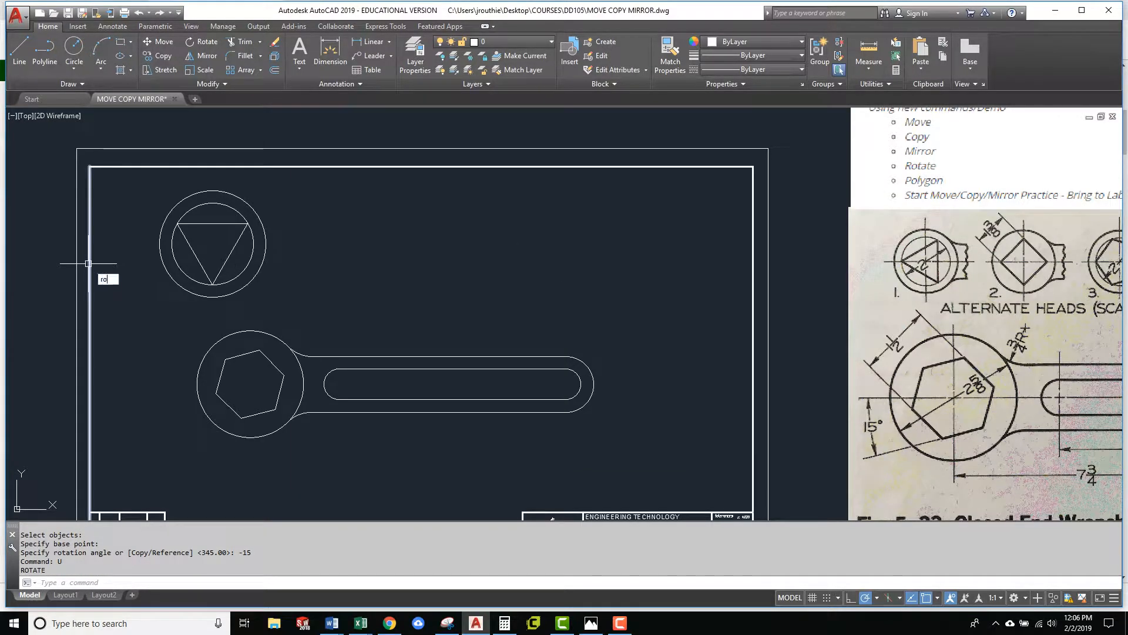
Rotate the triangle by 15 degrees about the centre of the alternate head's circles
{"action": "type", "text": "rotate"}
{"action": "key", "text": "Return"}
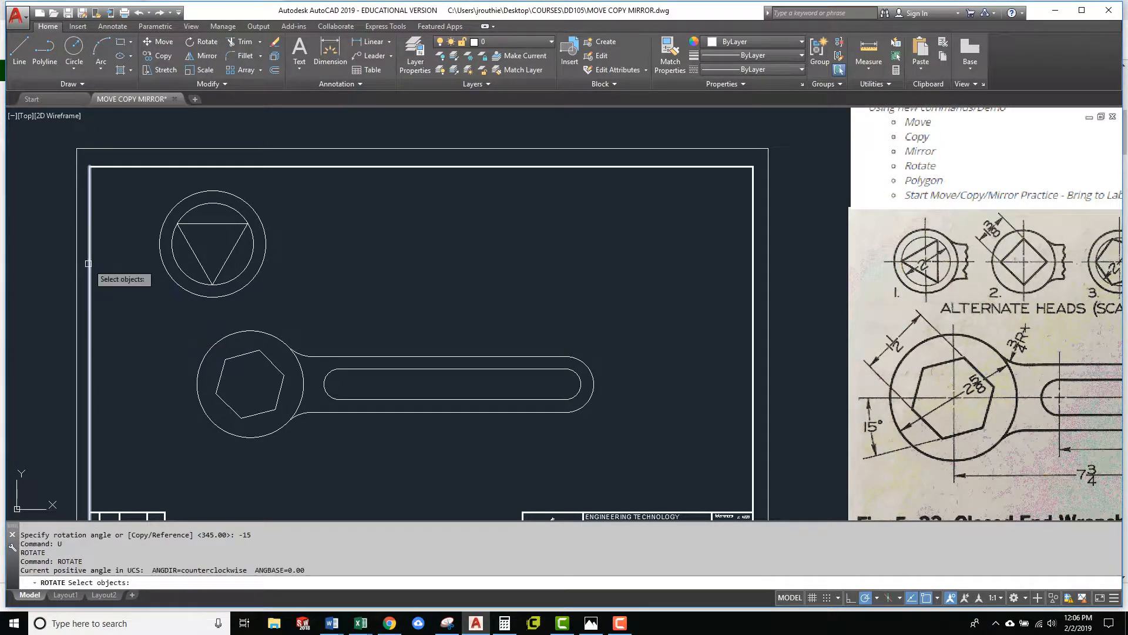
{"action": "left_click", "coordinate": [195, 254]}
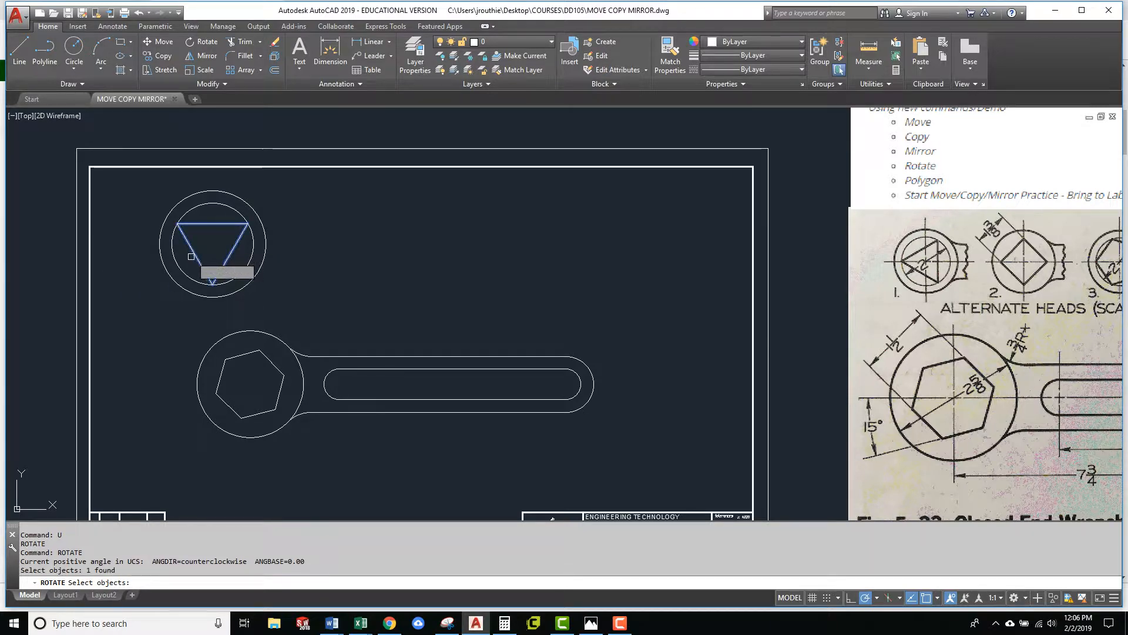
{"action": "key", "text": "Return"}
{"action": "left_click", "coordinate": [212, 244]}
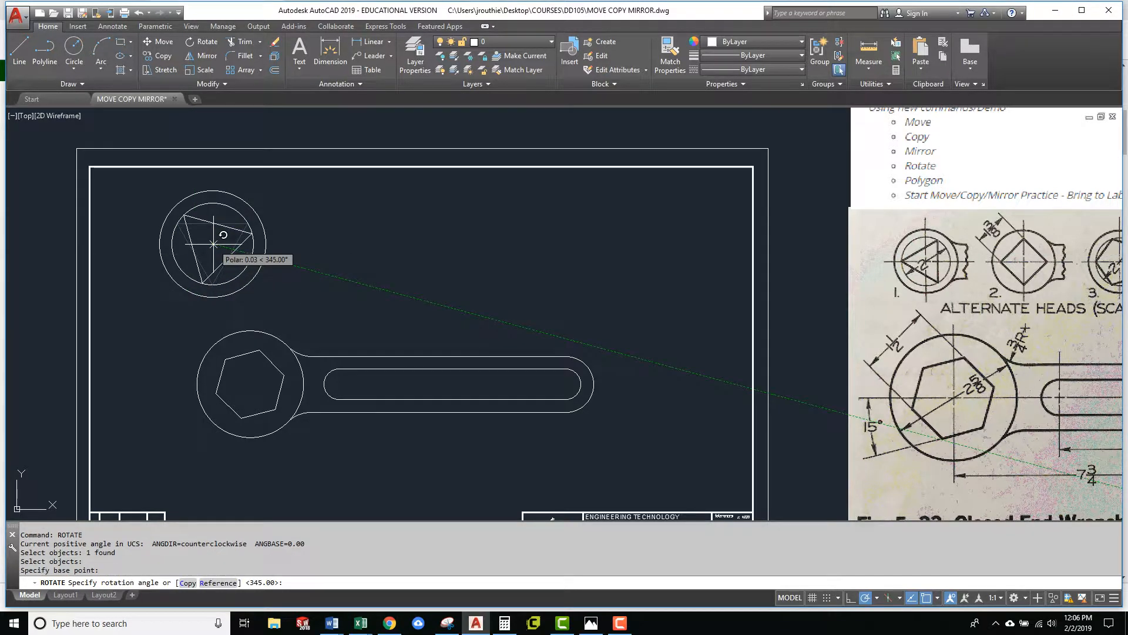
{"action": "type", "text": "15"}
{"action": "key", "text": "Return"}
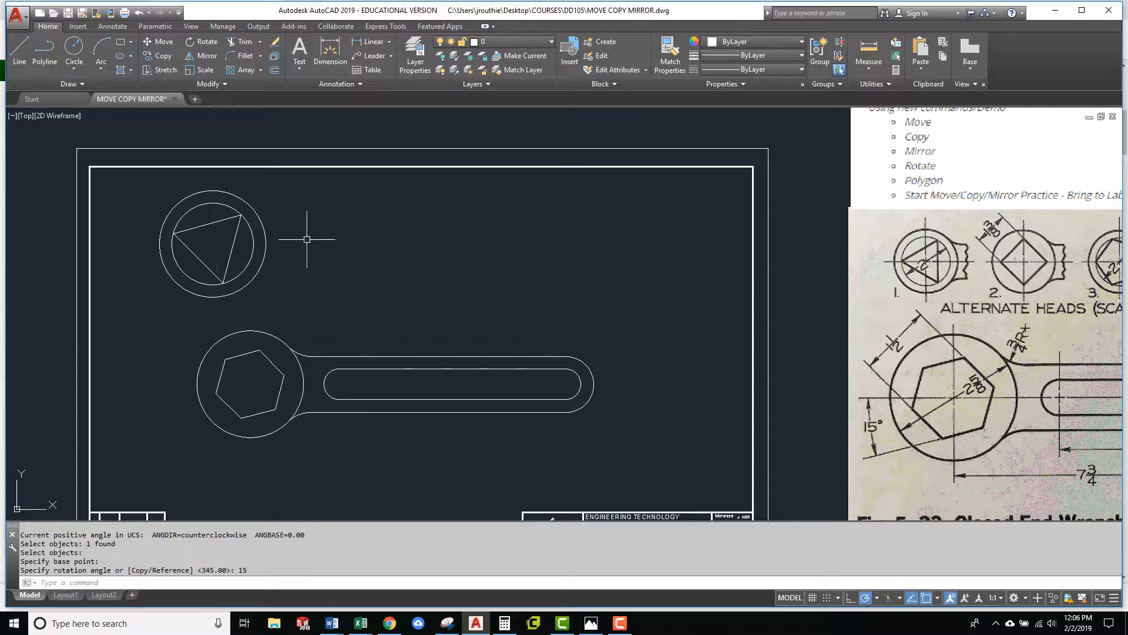
{"action": "scroll", "coordinate": [315, 257], "scroll_direction": "up", "scroll_amount": 2}
{"action": "scroll", "coordinate": [315, 257], "scroll_direction": "down", "scroll_amount": 2}
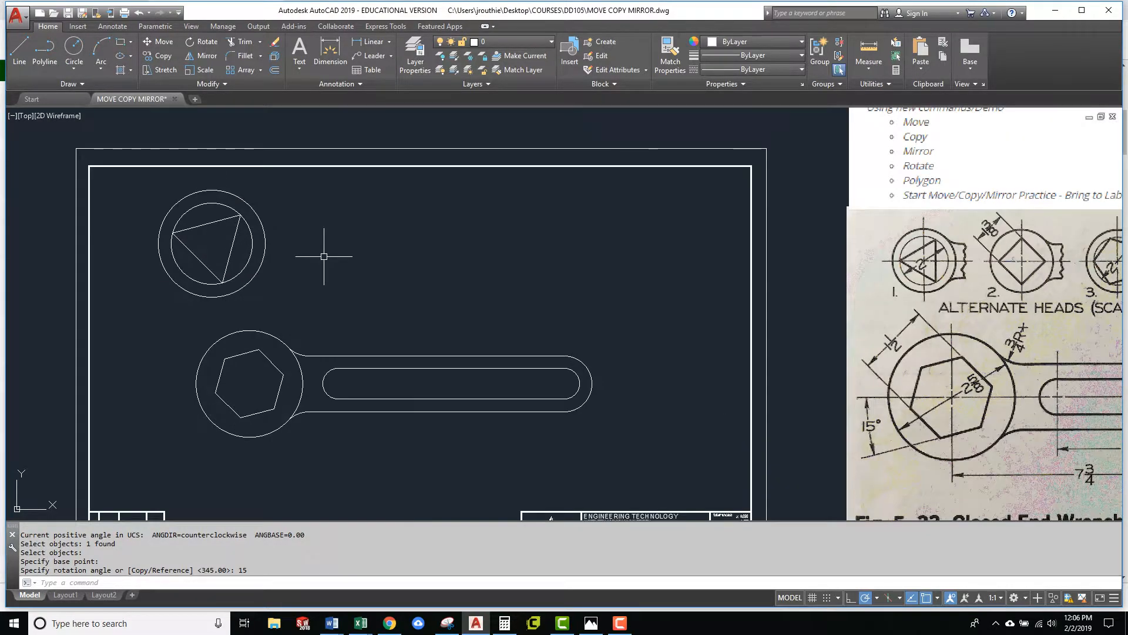
Scale the triangular head with both of its circles by a factor of .5 about the circles' centre
{"action": "left_click", "coordinate": [201, 69]}
{"action": "left_click", "coordinate": [312, 277]}
{"action": "left_click", "coordinate": [158, 202]}
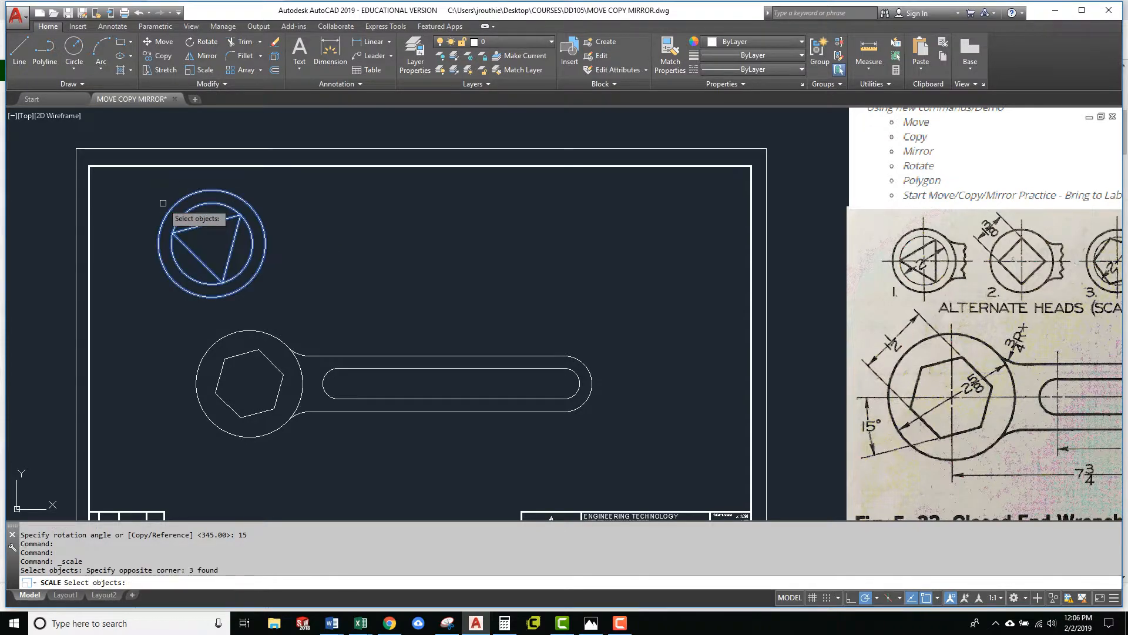
{"action": "key", "text": "Return"}
{"action": "left_click", "coordinate": [212, 243]}
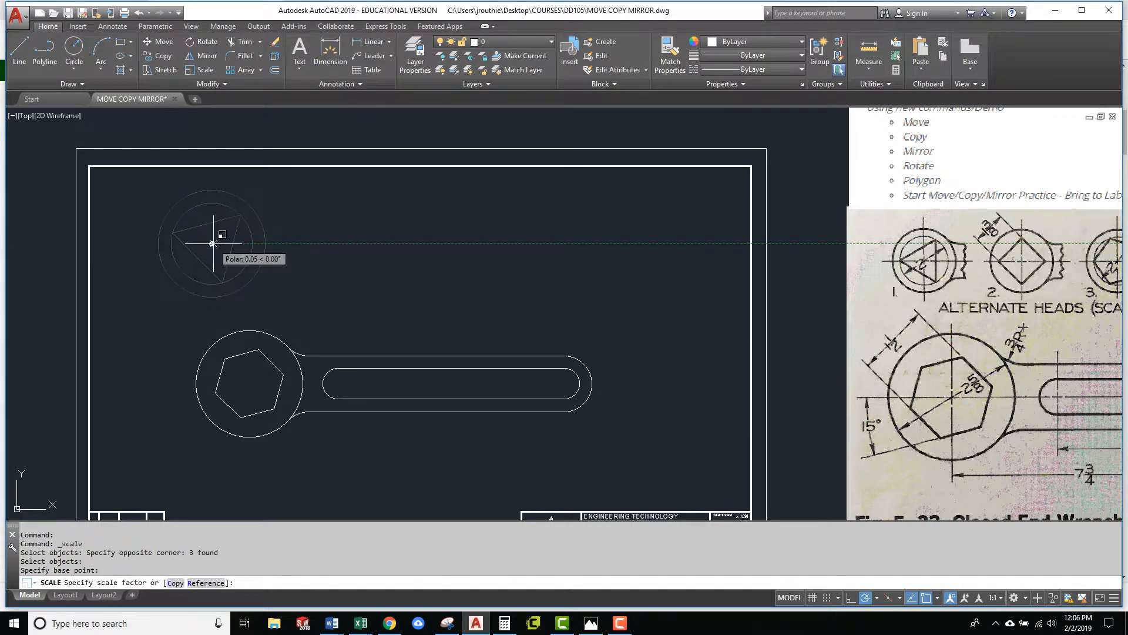
{"action": "type", "text": ".5"}
{"action": "key", "text": "Return"}
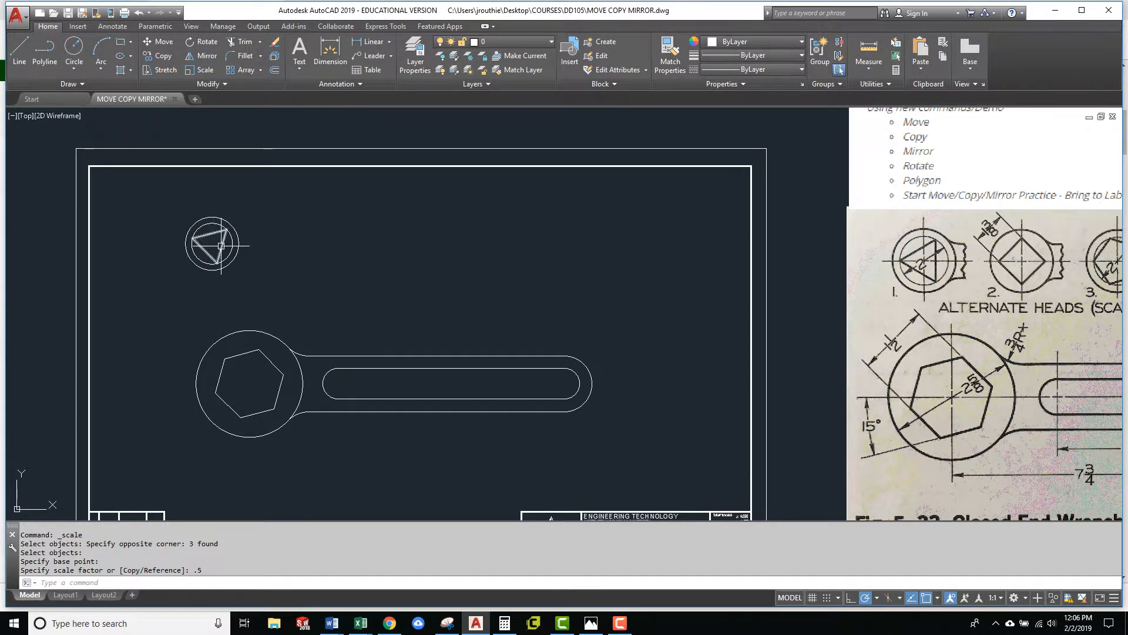
{"action": "scroll", "coordinate": [225, 275], "scroll_direction": "down", "scroll_amount": 1}
{"action": "scroll", "coordinate": [225, 275], "scroll_direction": "up", "scroll_amount": 1}
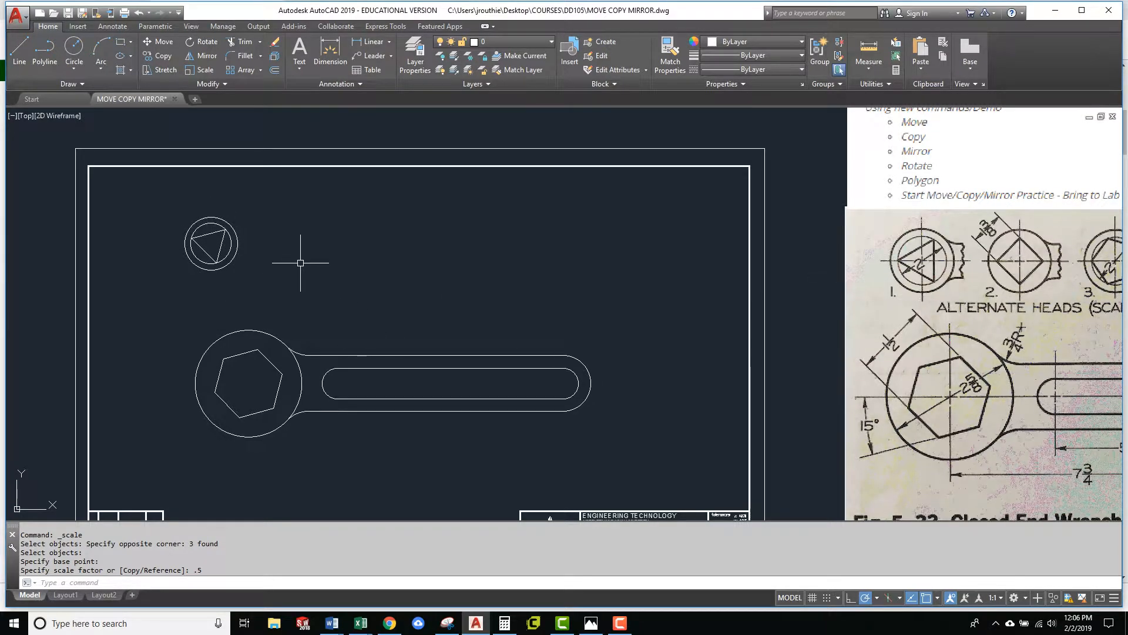
Switch to Chrome and open the 4-64 template drawing from week 2 of the DD 105 course page
{"action": "scroll", "coordinate": [332, 303], "scroll_direction": "down", "scroll_amount": 2}
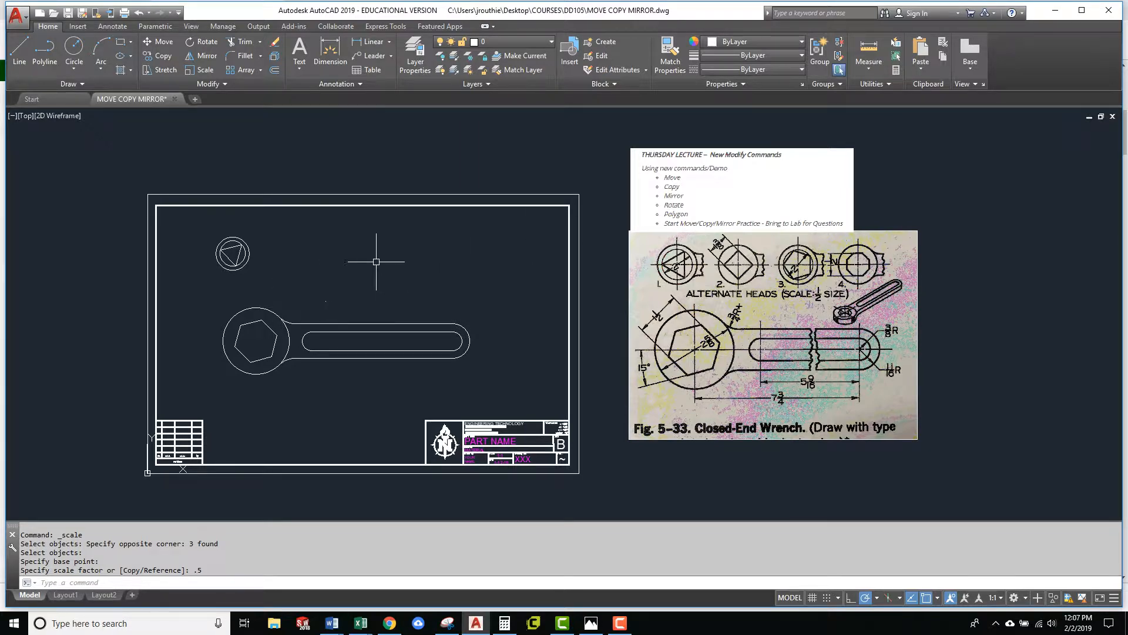
{"action": "mouse_move", "coordinate": [454, 295]}
{"action": "middle_mouse_down"}
{"action": "mouse_move", "coordinate": [492, 305]}
{"action": "mouse_move", "coordinate": [474, 371]}
{"action": "middle_mouse_up"}
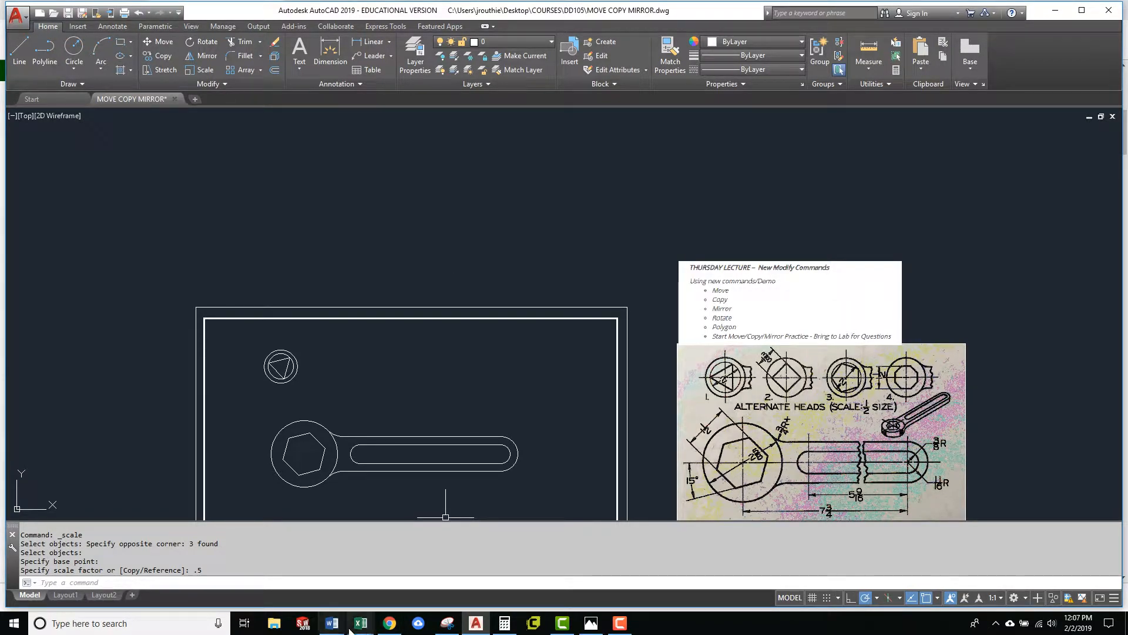
{"action": "left_click", "coordinate": [390, 627]}
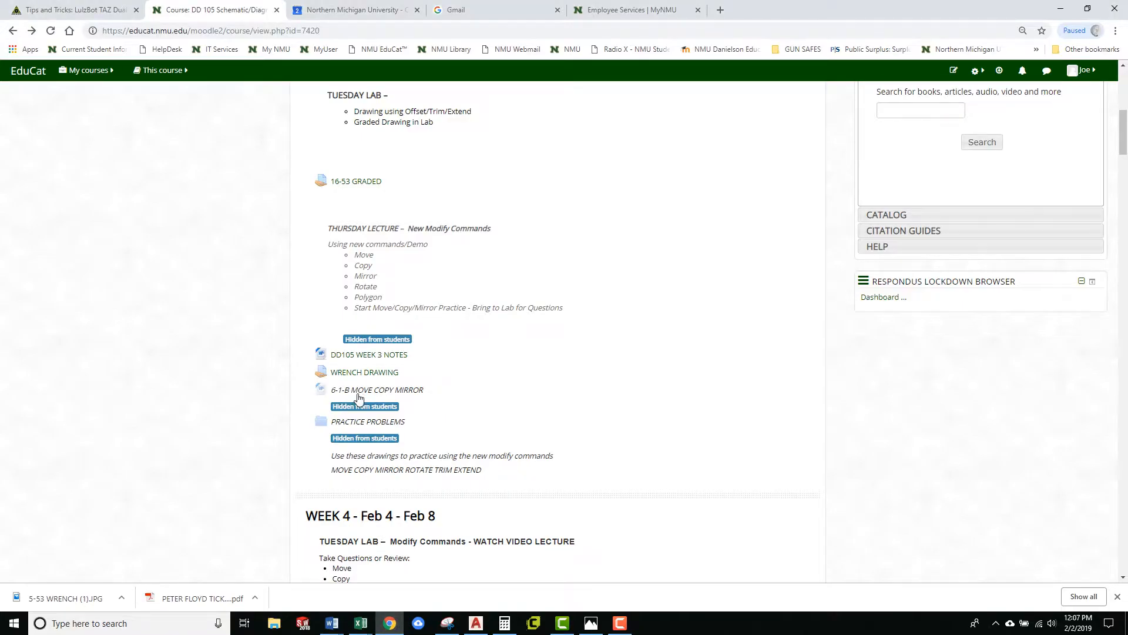
{"action": "scroll", "coordinate": [358, 454], "scroll_direction": "down", "scroll_amount": 13}
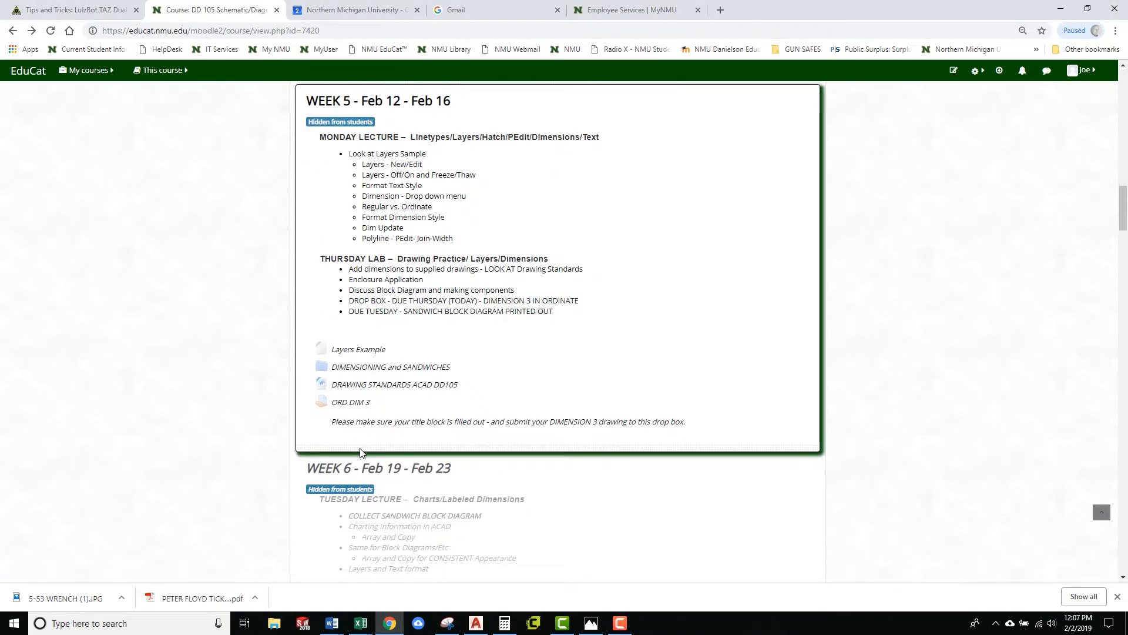
{"action": "scroll", "coordinate": [370, 467], "scroll_direction": "down", "scroll_amount": 20}
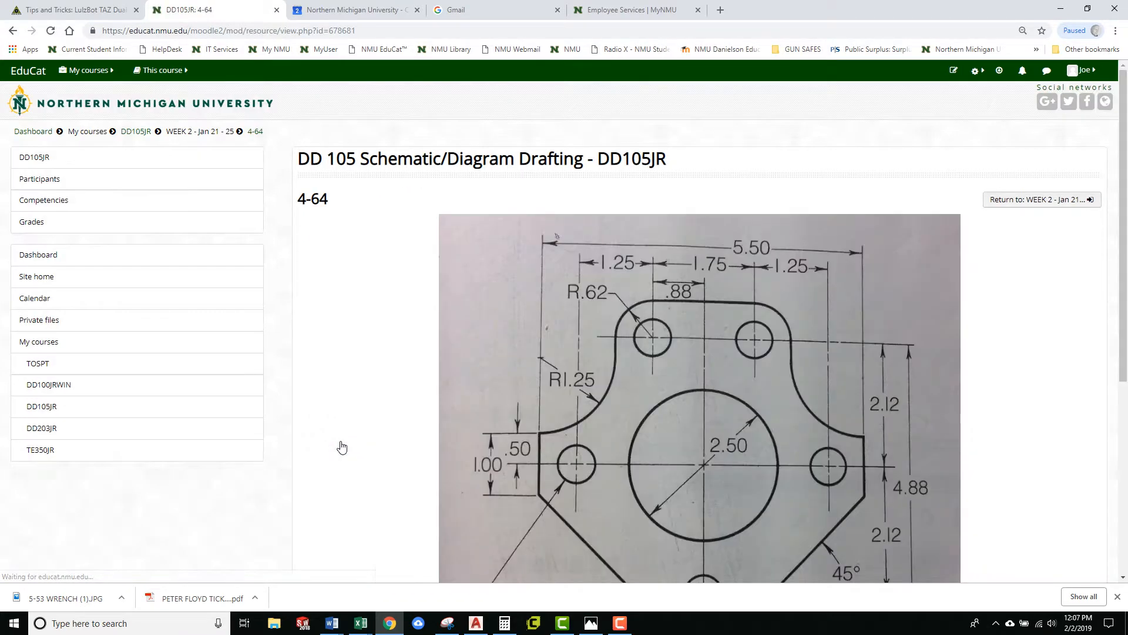
{"action": "scroll", "coordinate": [531, 425], "scroll_direction": "down", "scroll_amount": 2}
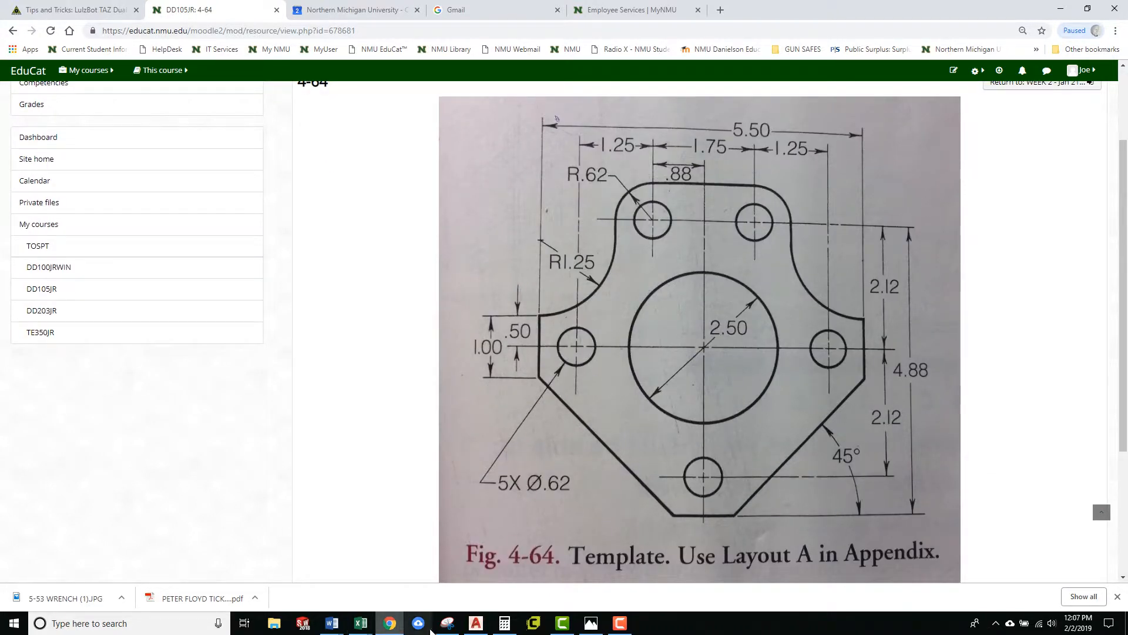
Switch to Snipping Tool, capture the Fig. 4-64 template drawing including its caption, and copy the snip
{"action": "left_click", "coordinate": [447, 623]}
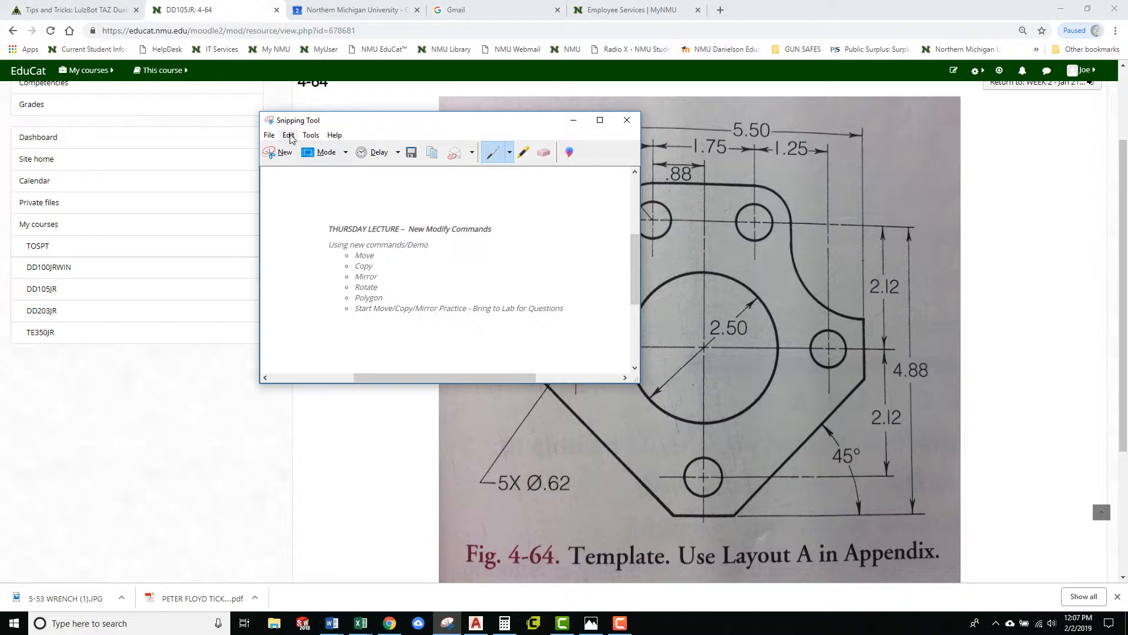
{"action": "left_click", "coordinate": [280, 152]}
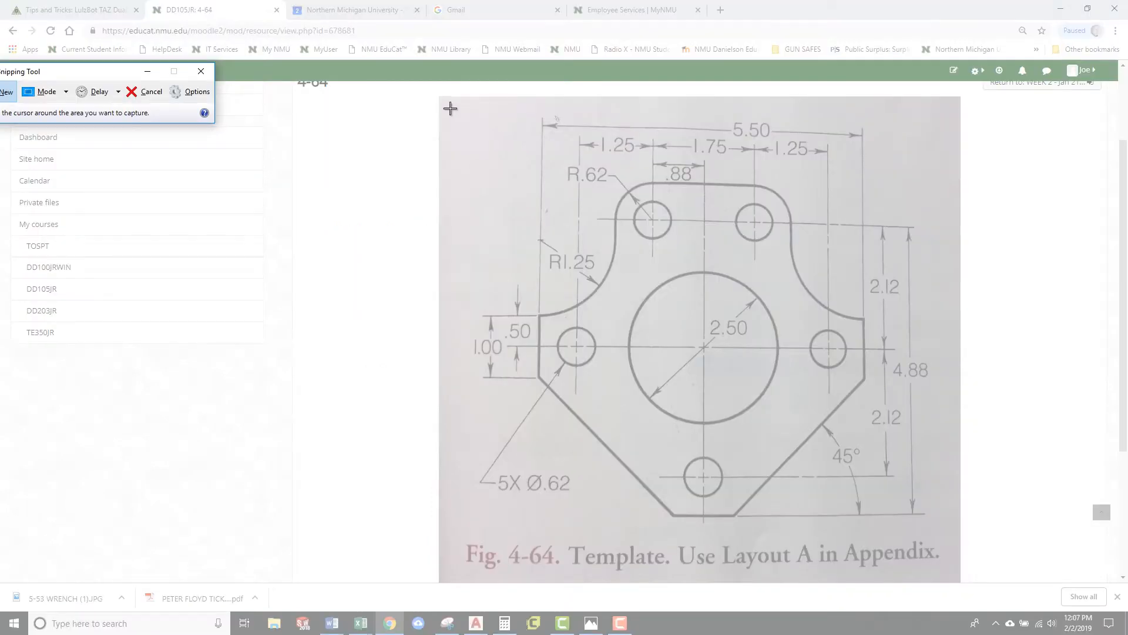
{"action": "mouse_move", "coordinate": [423, 104]}
{"action": "left_mouse_down"}
{"action": "mouse_move", "coordinate": [790, 491]}
{"action": "mouse_move", "coordinate": [986, 570]}
{"action": "left_mouse_up"}
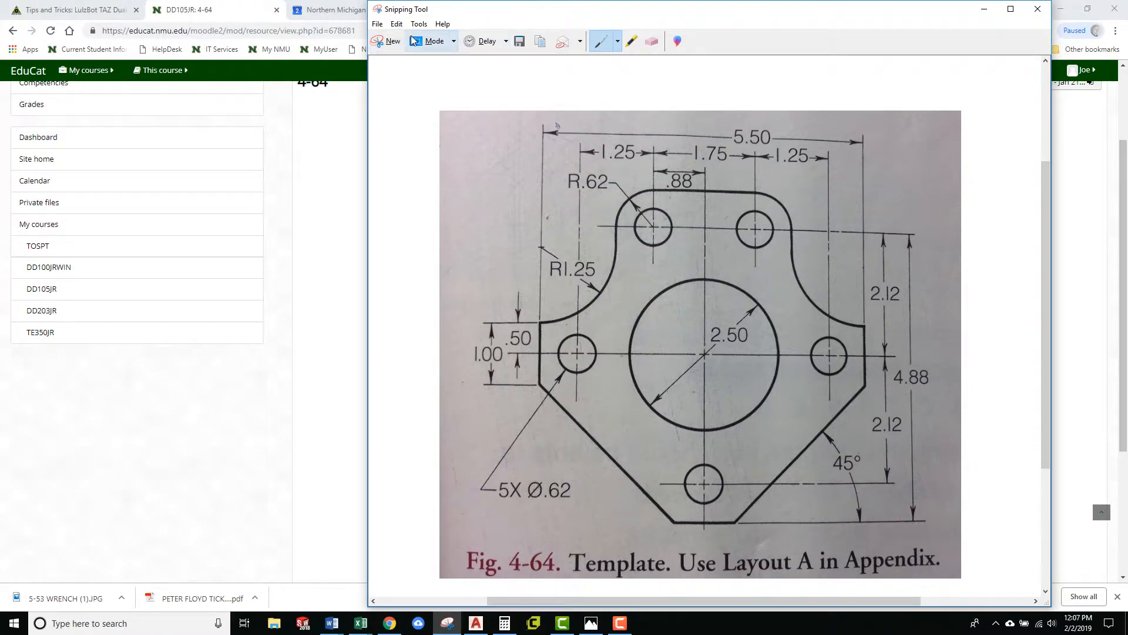
{"action": "left_click", "coordinate": [397, 24]}
{"action": "left_click", "coordinate": [421, 50]}
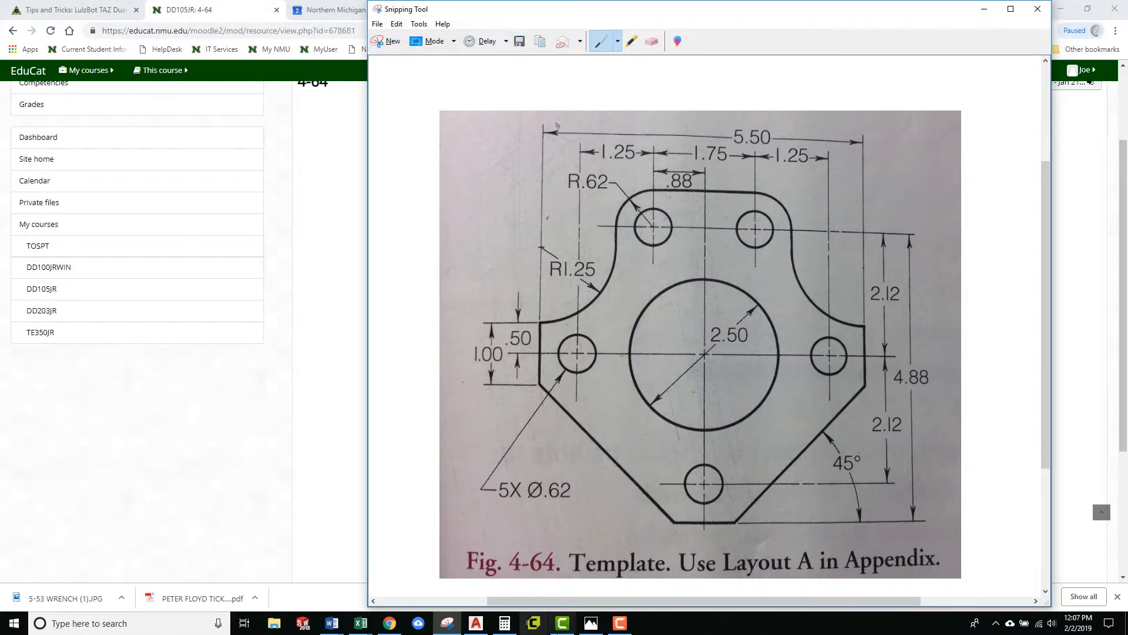
Switch back to AutoCAD and paste the Fig. 4-64 picture to the right of the wrench reference image
{"action": "left_click", "coordinate": [476, 623]}
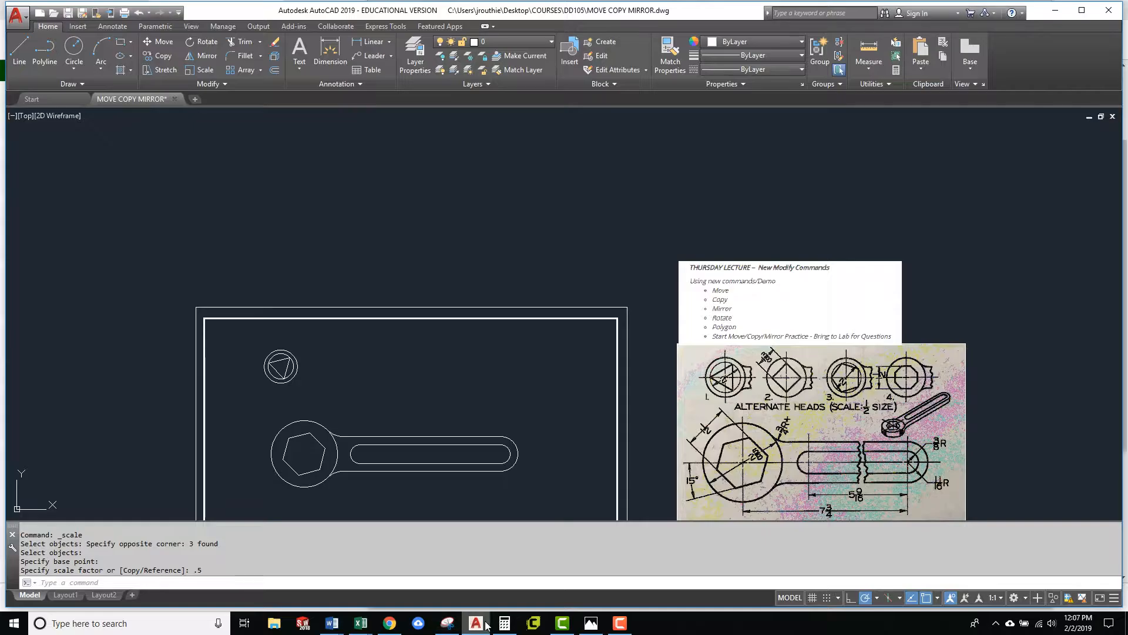
{"action": "left_click", "coordinate": [118, 150]}
{"action": "key", "text": "Escape"}
{"action": "key", "text": "ctrl+v"}
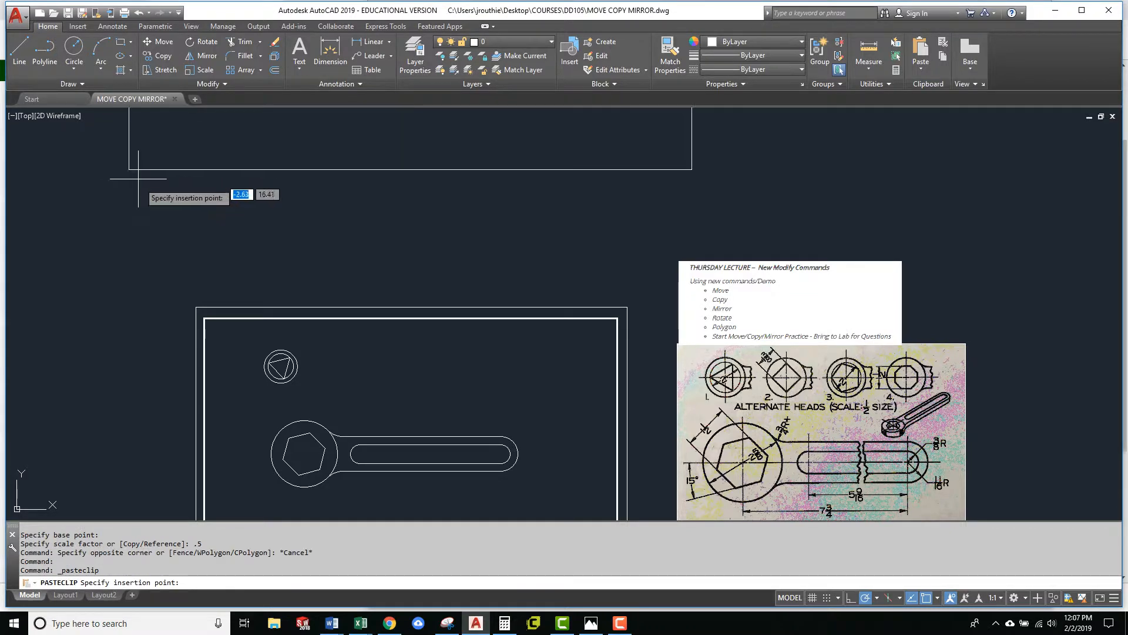
{"action": "scroll", "coordinate": [341, 297], "scroll_direction": "down", "scroll_amount": 2}
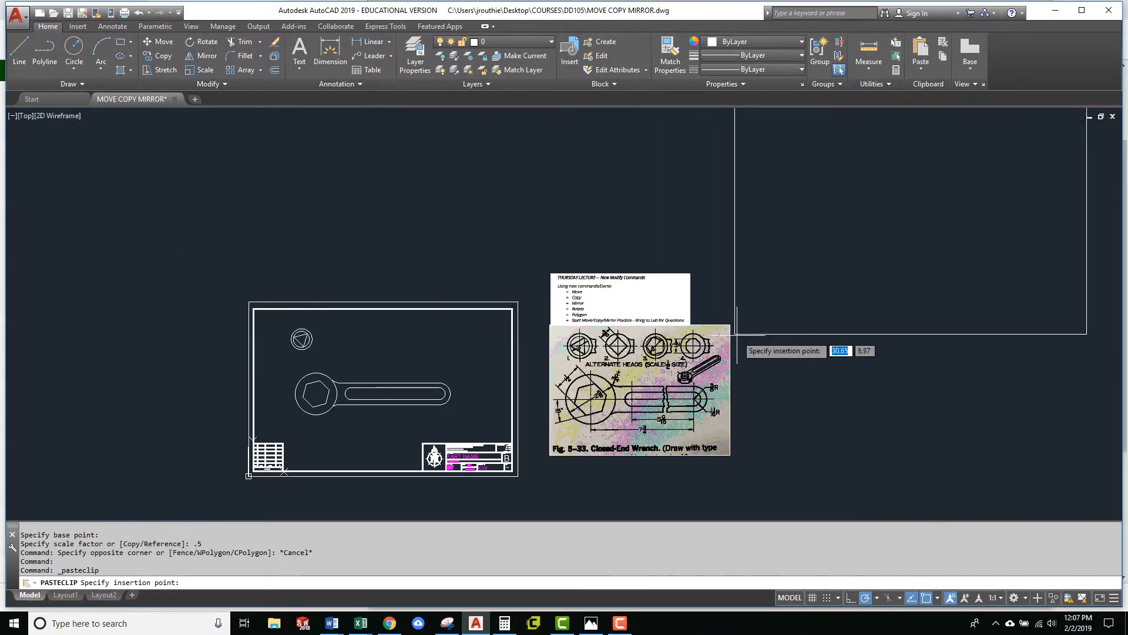
{"action": "left_click", "coordinate": [732, 412]}
{"action": "scroll", "coordinate": [790, 359], "scroll_direction": "up", "scroll_amount": 5}
{"action": "scroll", "coordinate": [791, 353], "scroll_direction": "down", "scroll_amount": 6}
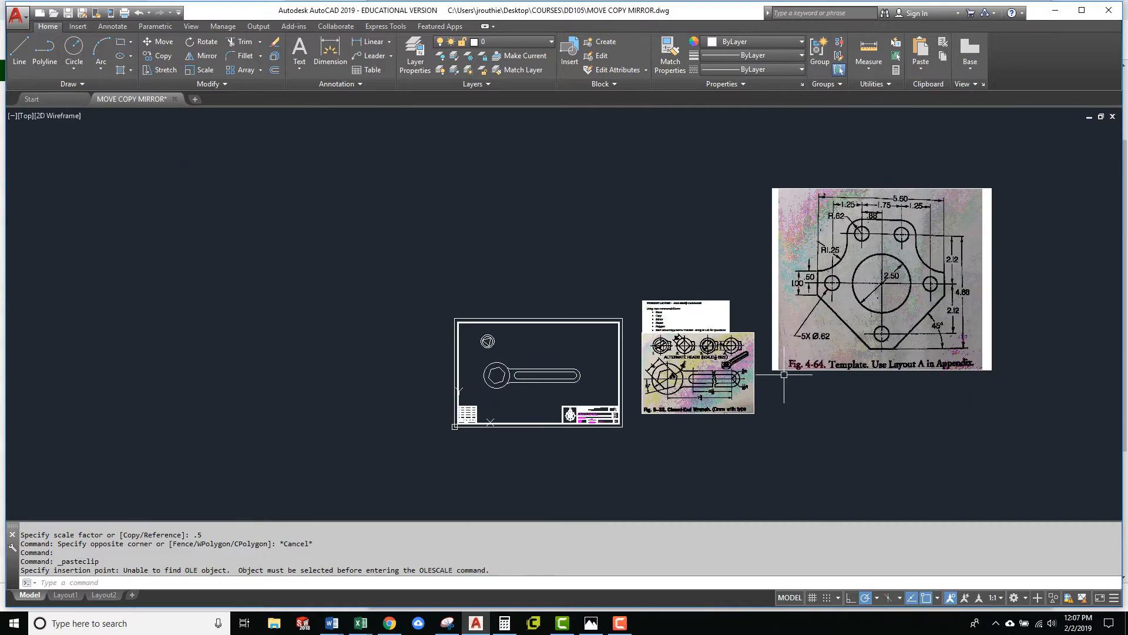
Shrink the pasted Fig. 4-64 picture to about half its size by stretching its lower-left corner inward
{"action": "left_click", "coordinate": [783, 374]}
{"action": "left_click", "coordinate": [769, 361]}
{"action": "left_click", "coordinate": [772, 370]}
{"action": "left_click", "coordinate": [891, 279]}
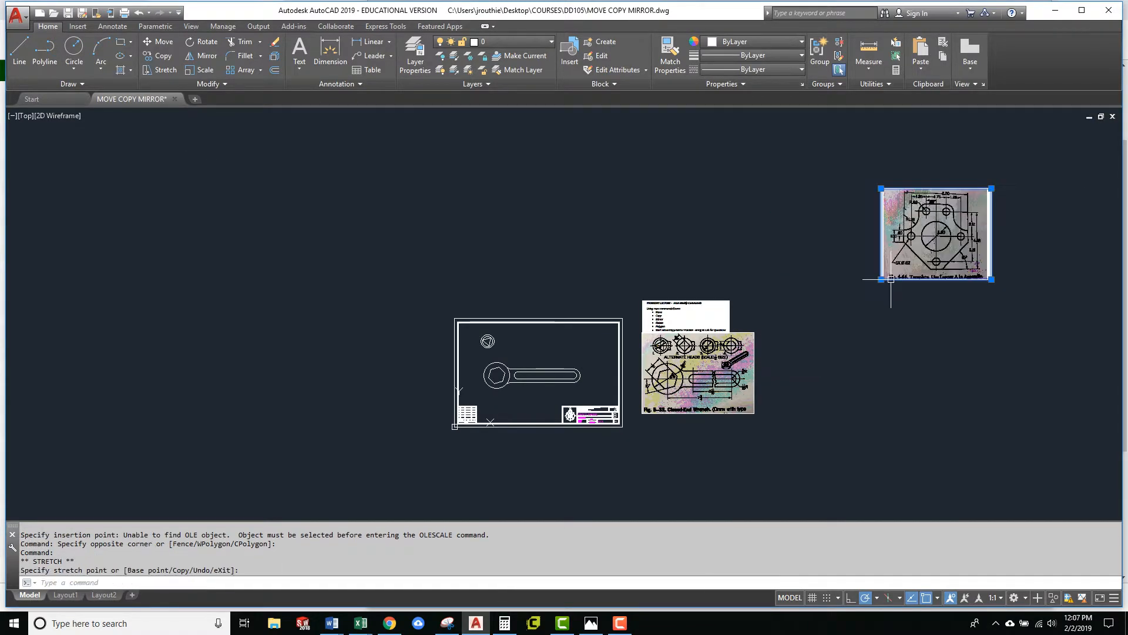
Move the Fig. 4-64 picture to the empty area just left of the drawing border
{"action": "type", "text": "m"}
{"action": "key", "text": "Return"}
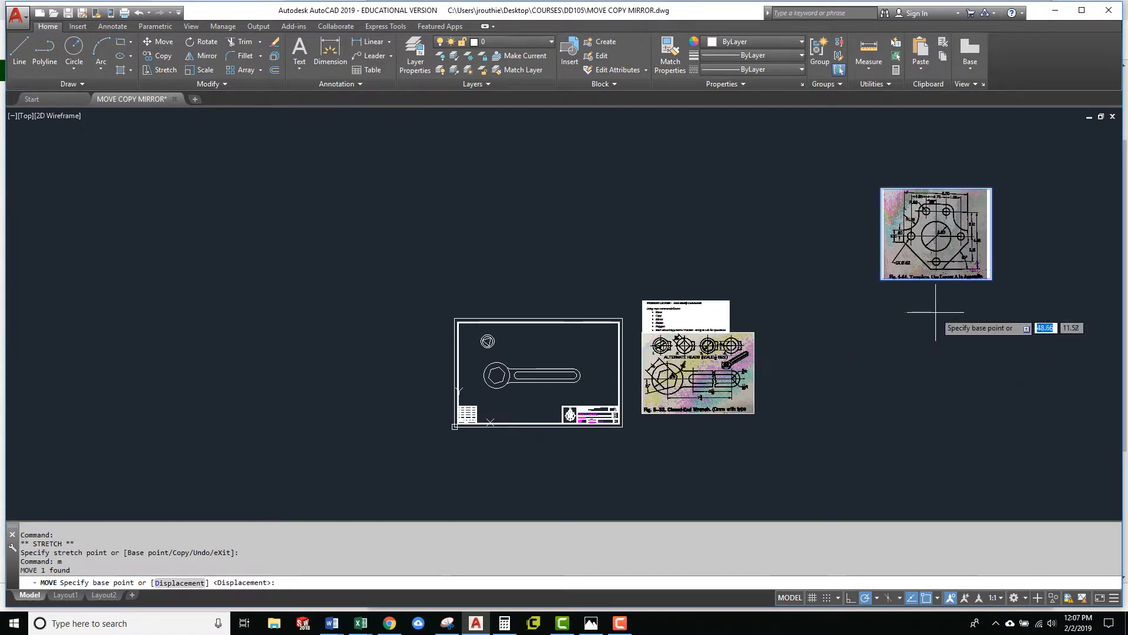
{"action": "left_click", "coordinate": [943, 312]}
{"action": "left_click", "coordinate": [386, 401]}
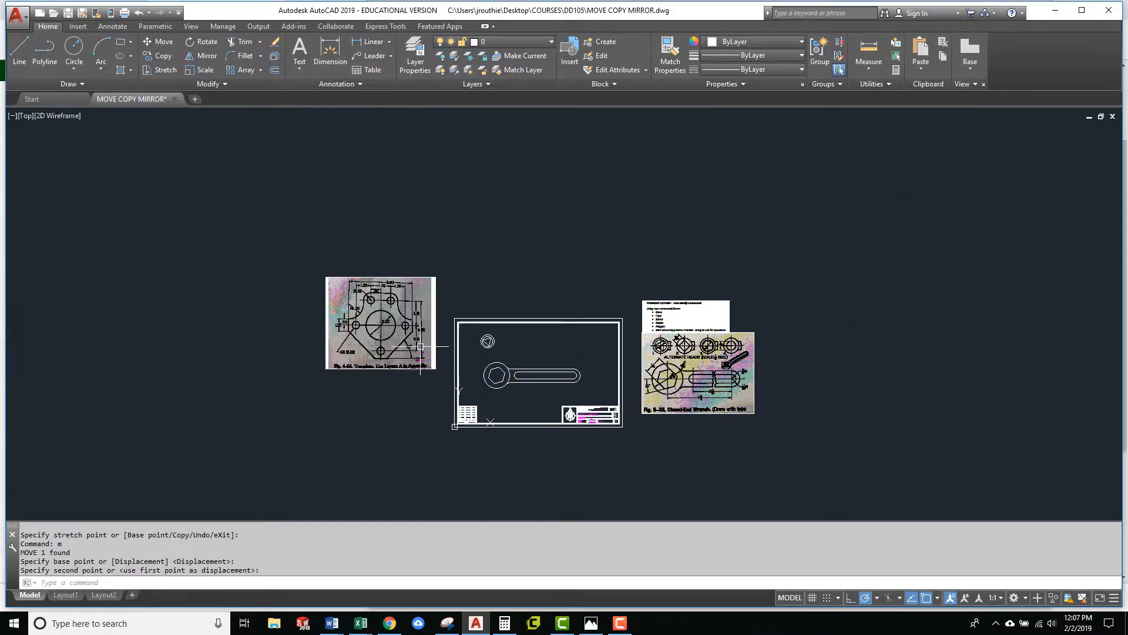
{"action": "scroll", "coordinate": [398, 326], "scroll_direction": "up", "scroll_amount": 6}
{"action": "scroll", "coordinate": [514, 290], "scroll_direction": "down", "scroll_amount": 3}
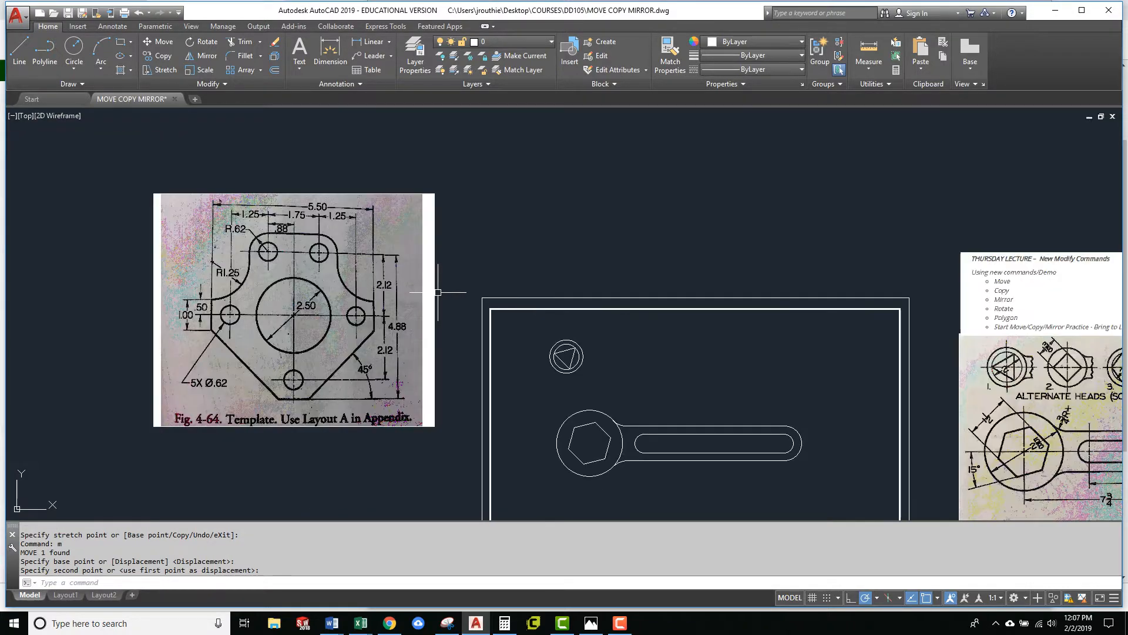
Draw a long vertical construction line in the empty area left of the Fig. 4-64 picture
{"action": "scroll", "coordinate": [516, 264], "scroll_direction": "up", "scroll_amount": 4}
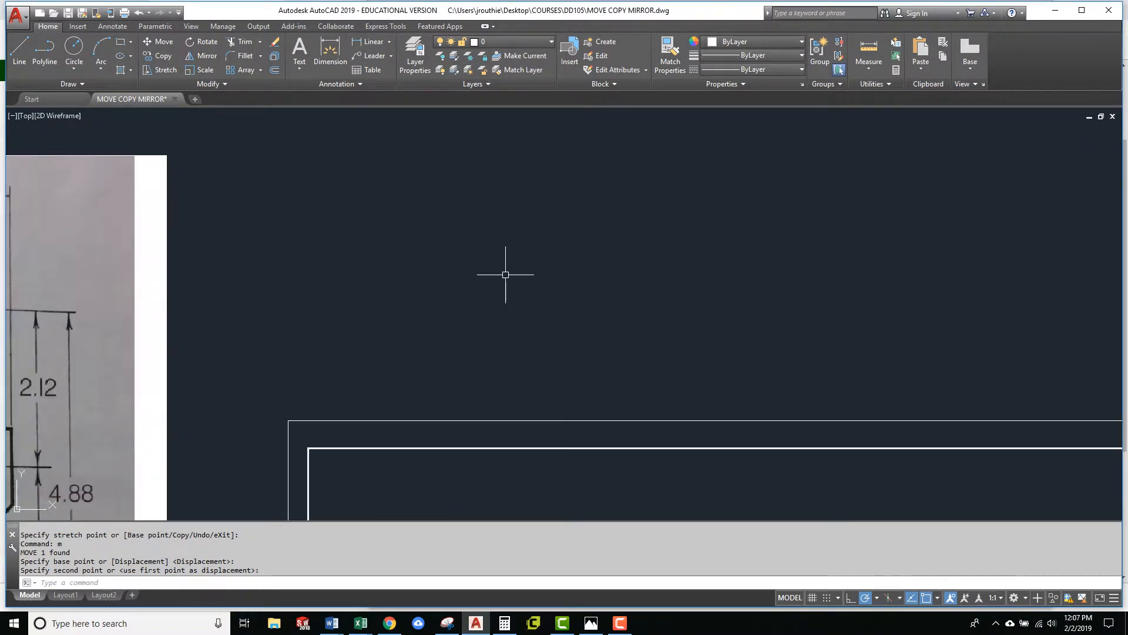
{"action": "scroll", "coordinate": [503, 275], "scroll_direction": "down", "scroll_amount": 4}
{"action": "middle_click_drag", "start_coordinate": [321, 330], "coordinate": [372, 292]}
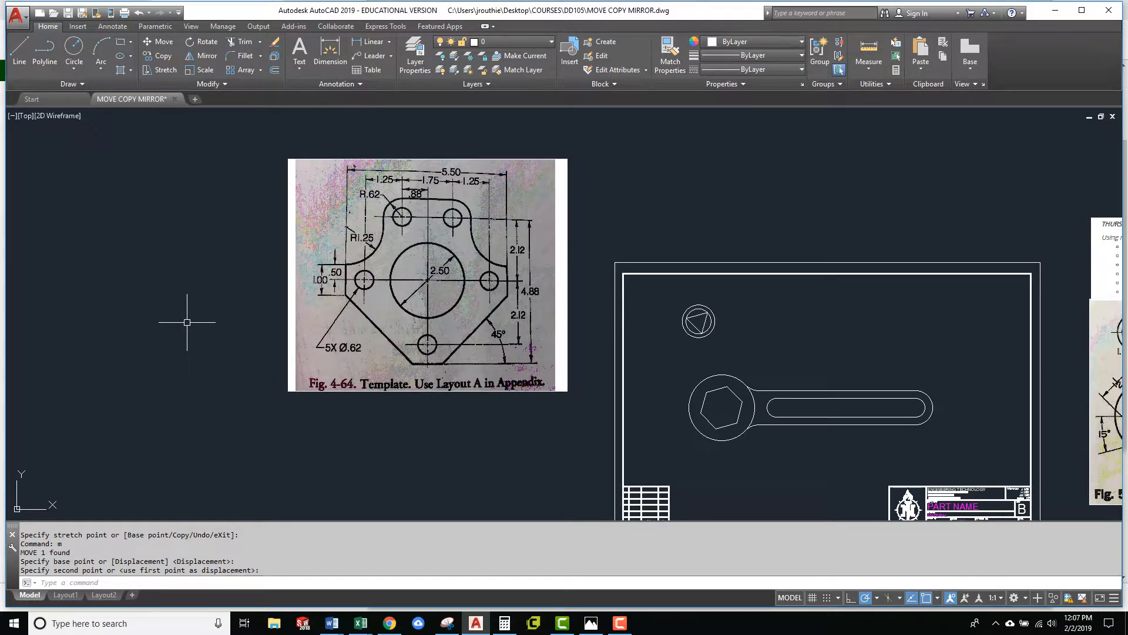
{"action": "type", "text": "l"}
{"action": "key", "text": "Return"}
{"action": "left_click", "coordinate": [154, 181]}
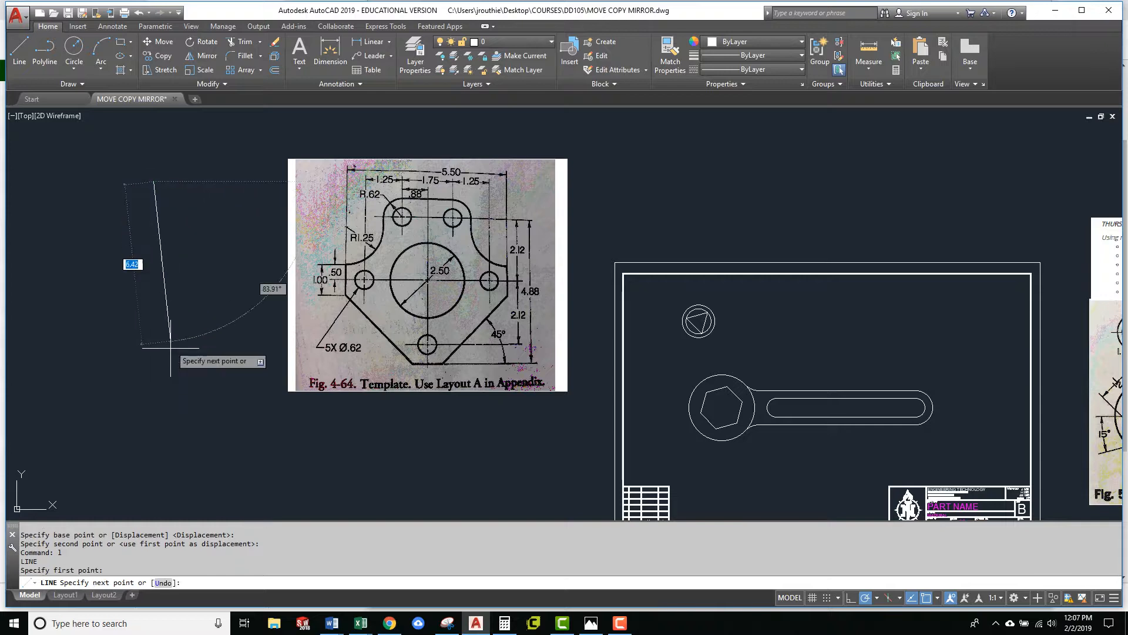
{"action": "left_click", "coordinate": [159, 468]}
{"action": "key", "text": "Return"}
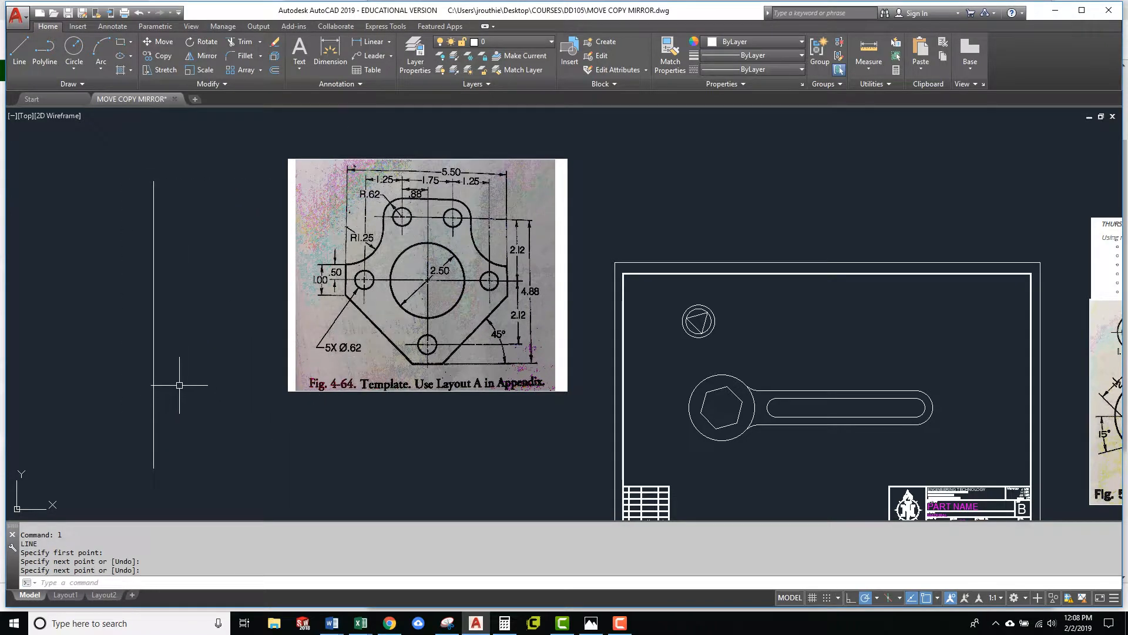
{"action": "left_click", "coordinate": [377, 247]}
{"action": "type", "text": "offset"}
{"action": "key", "text": "Return"}
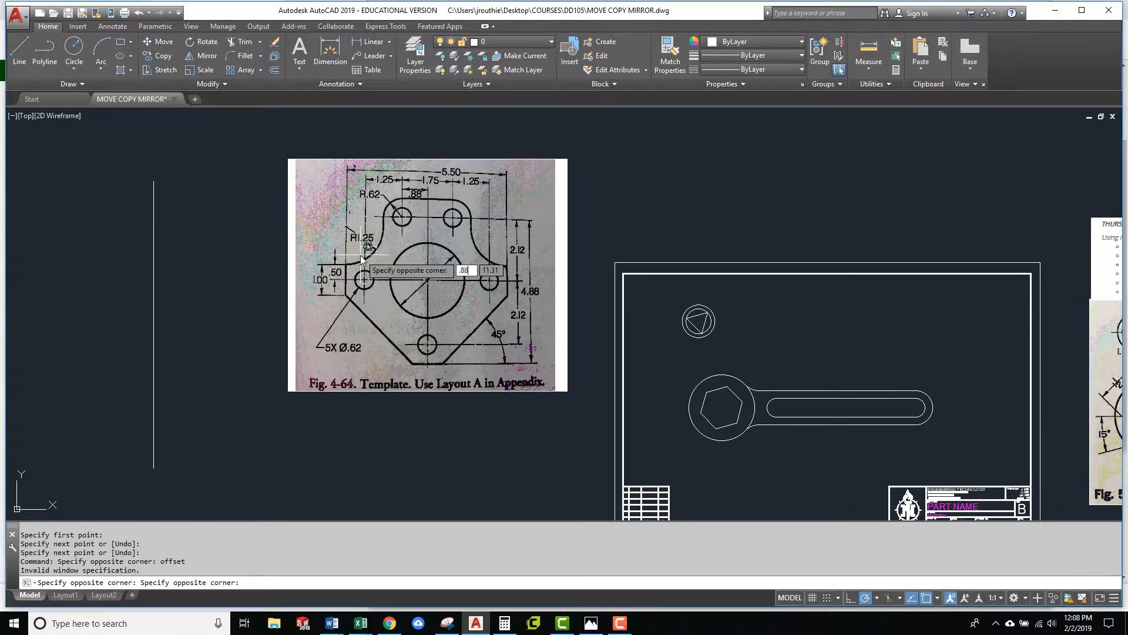
{"action": "key", "text": "Escape"}
{"action": "key", "text": "Escape"}
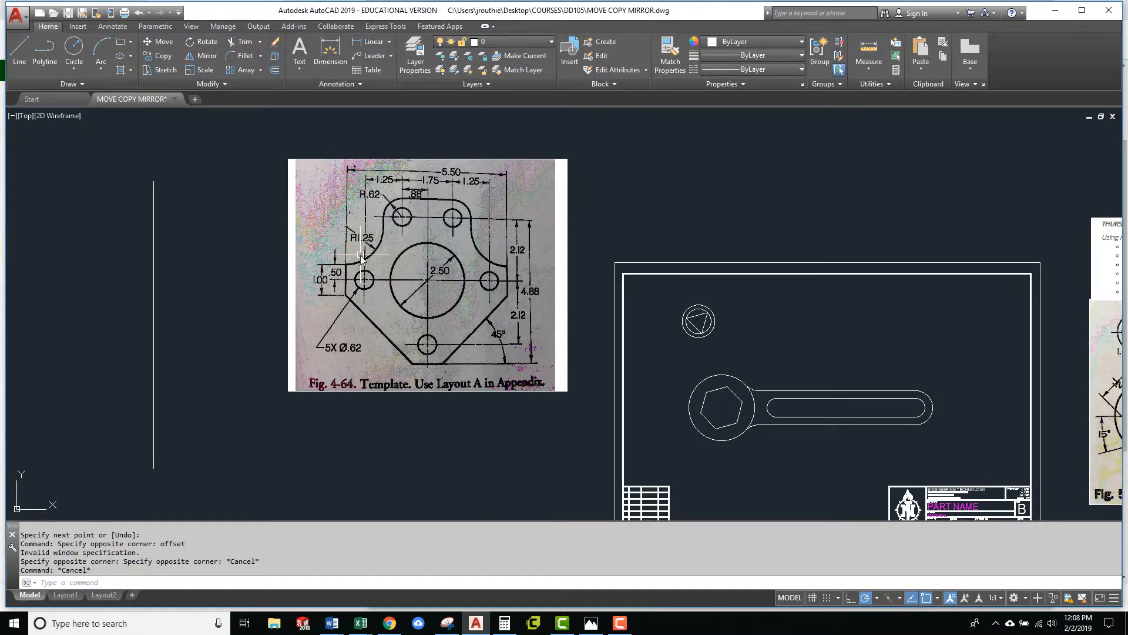
Offset the vertical construction line .88 to its left and leave the Offset command
{"action": "type", "text": "offset"}
{"action": "key", "text": "Return"}
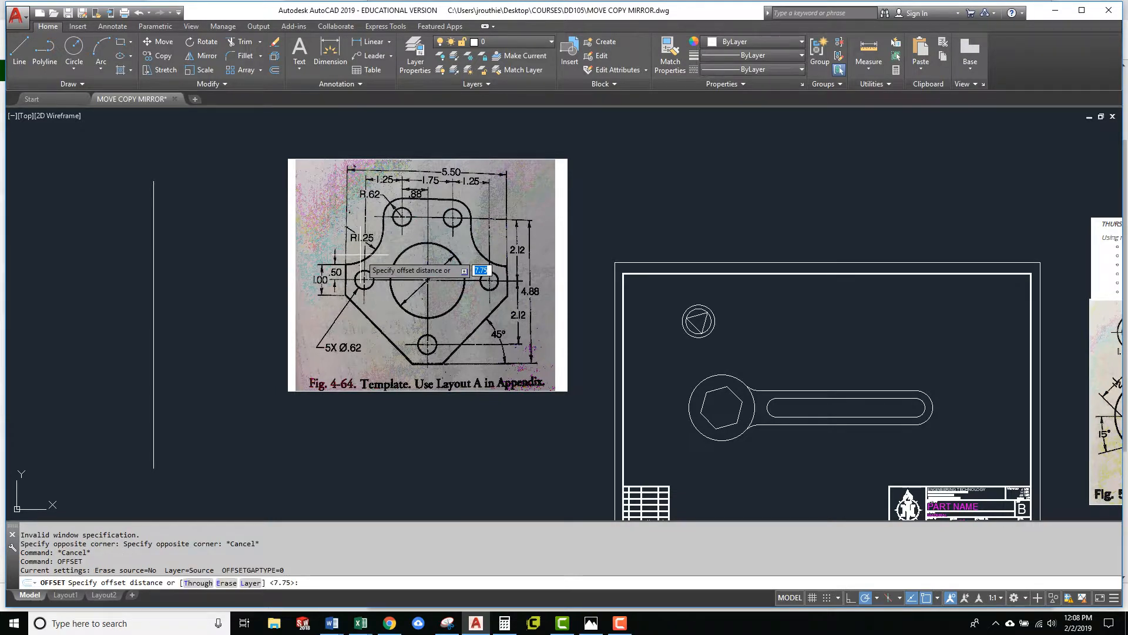
{"action": "type", "text": ".88"}
{"action": "key", "text": "Return"}
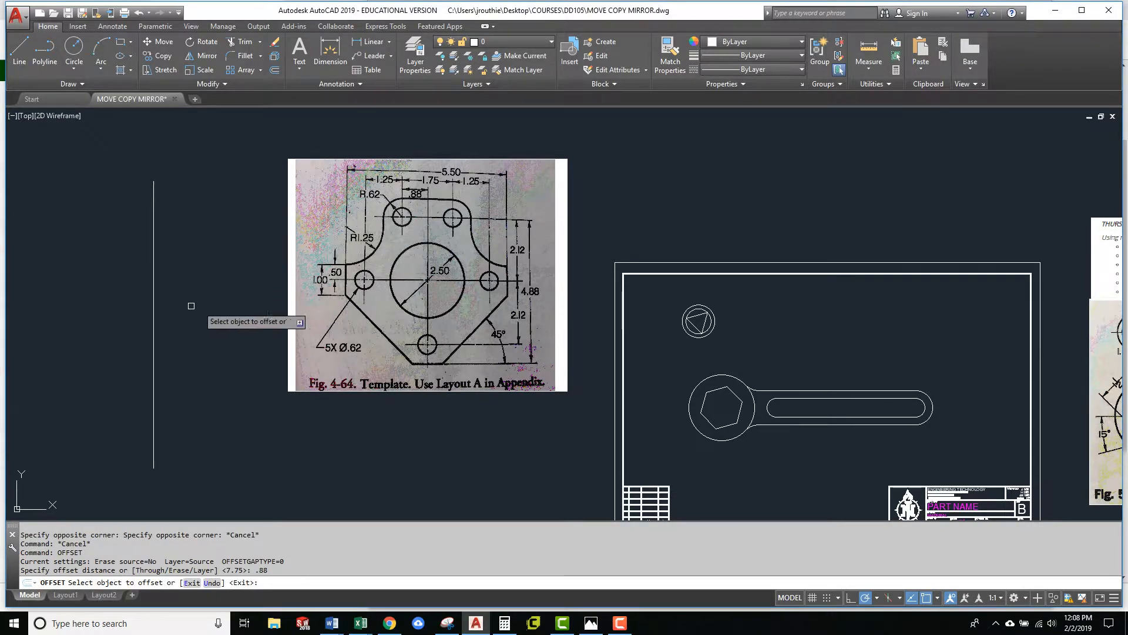
{"action": "left_click", "coordinate": [154, 311]}
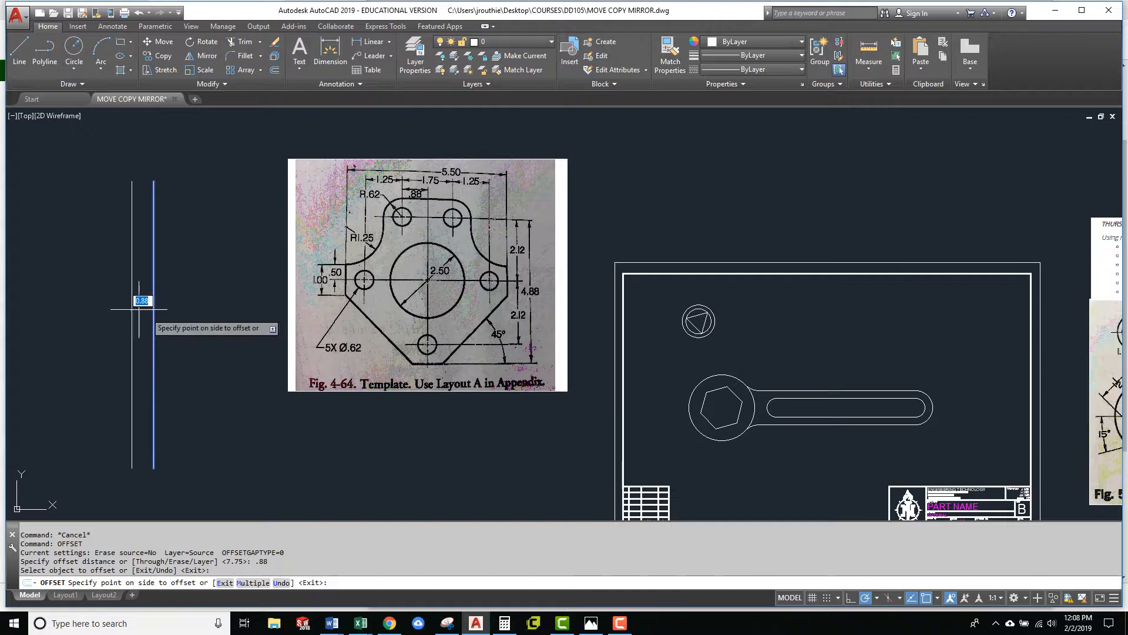
{"action": "left_click", "coordinate": [137, 320]}
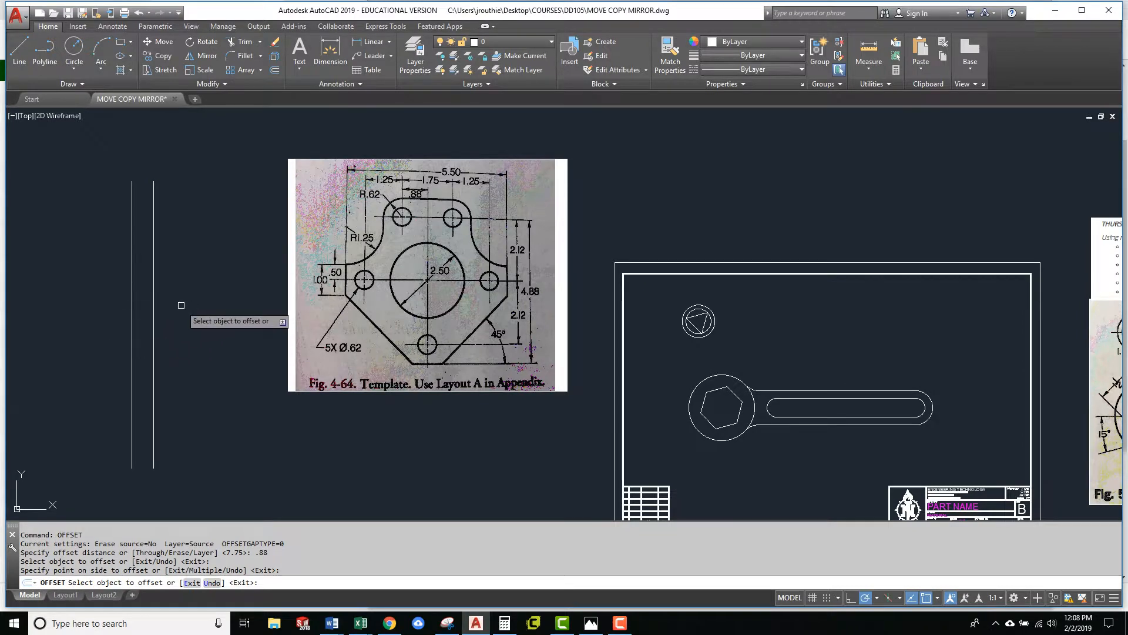
{"action": "type", "text": "1"}
{"action": "key", "text": "Return"}
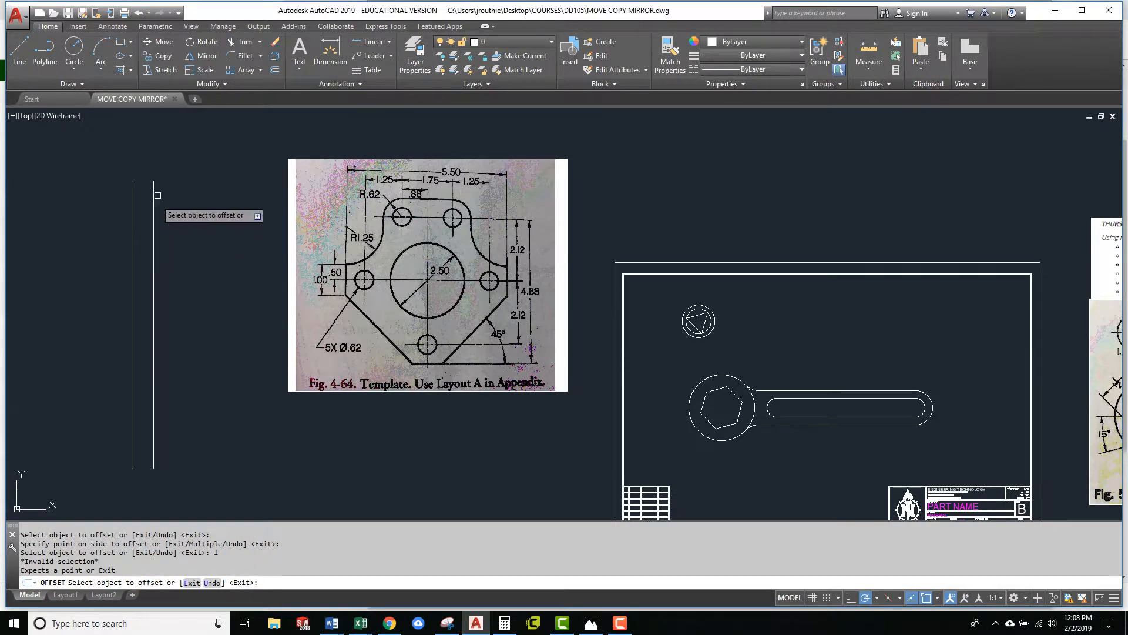
{"action": "key", "text": "Escape"}
{"action": "key", "text": "Escape"}
Draw a horizontal construction line crossing both vertical lines near their middle
{"action": "type", "text": "l"}
{"action": "key", "text": "Return"}
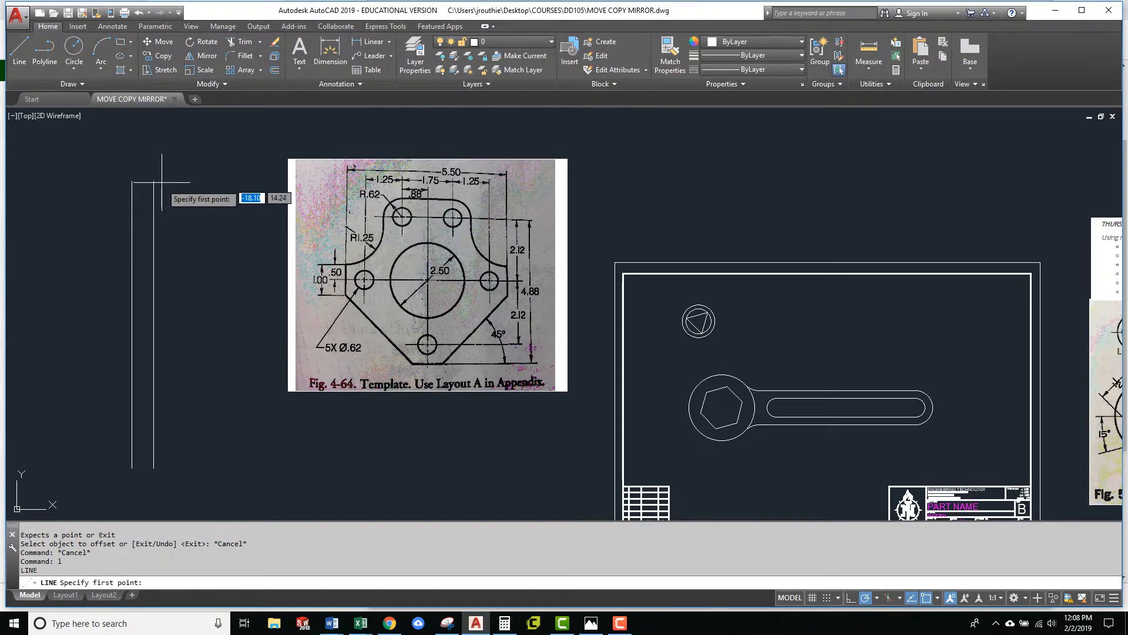
{"action": "left_click", "coordinate": [205, 312]}
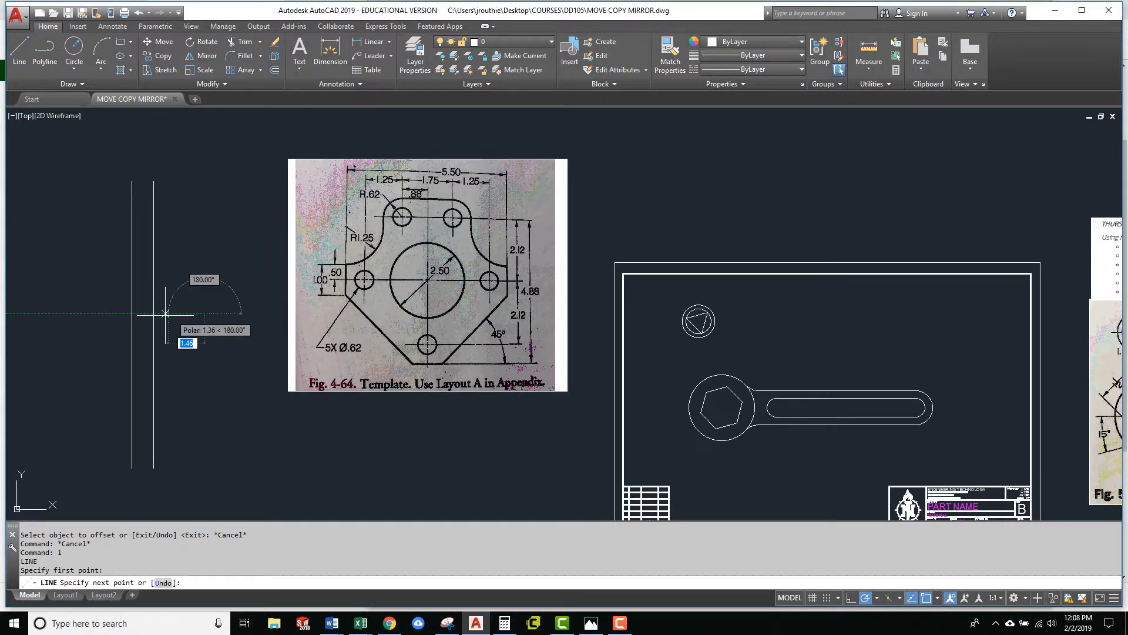
{"action": "left_click", "coordinate": [55, 313]}
{"action": "key", "text": "Return"}
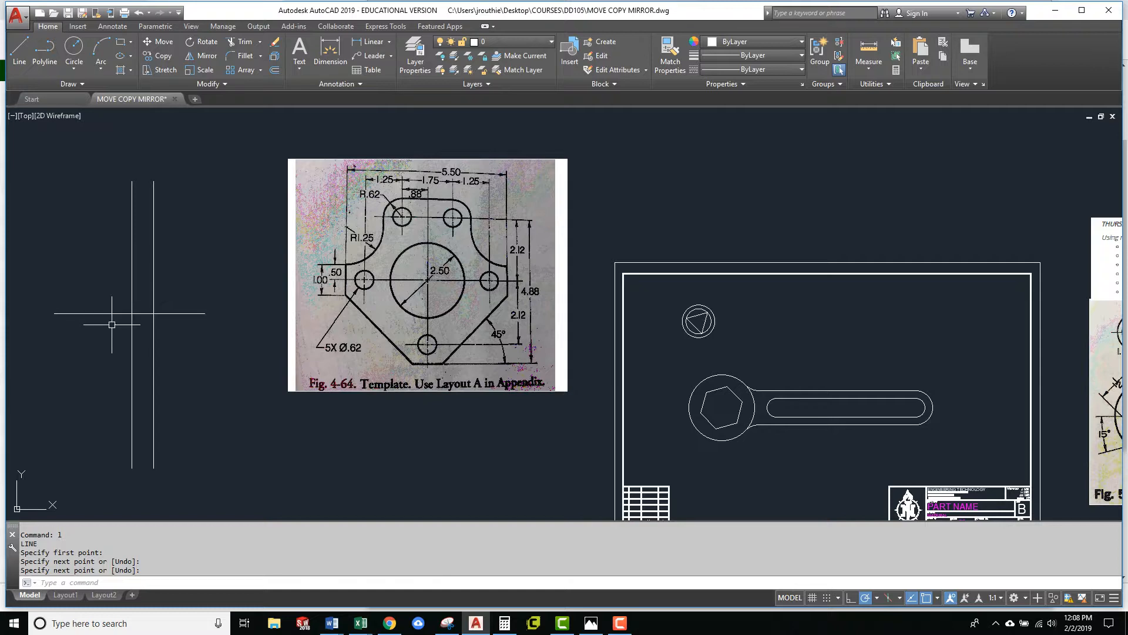
Offset the horizontal construction line 2.12 upward
{"action": "type", "text": "et"}
{"action": "key", "text": "Return"}
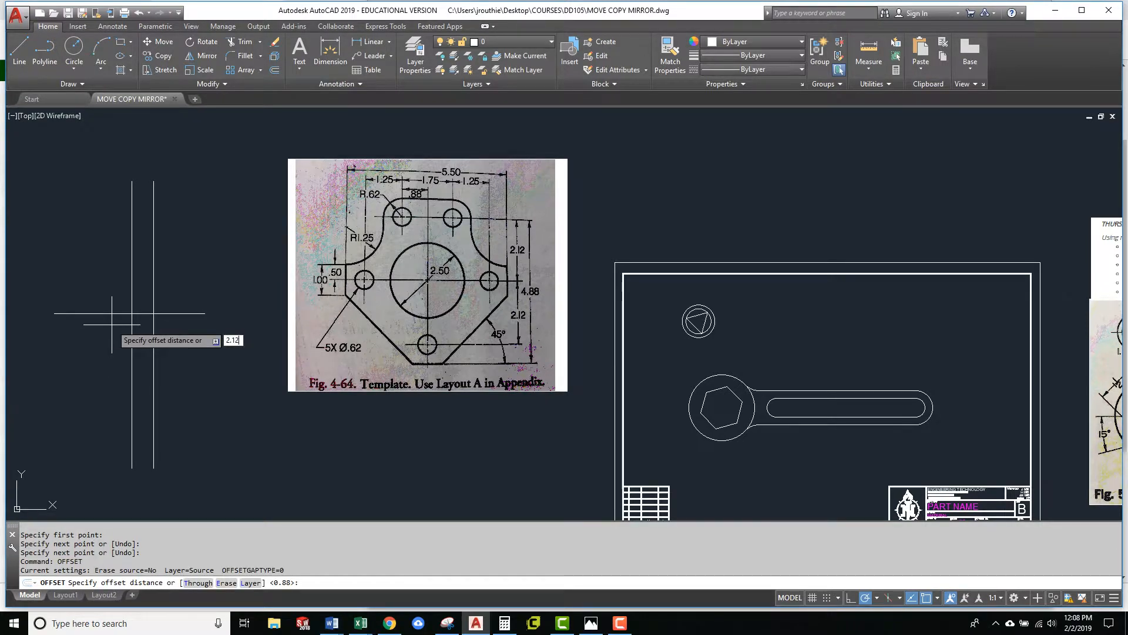
{"action": "key", "text": "Return"}
{"action": "left_click", "coordinate": [113, 315]}
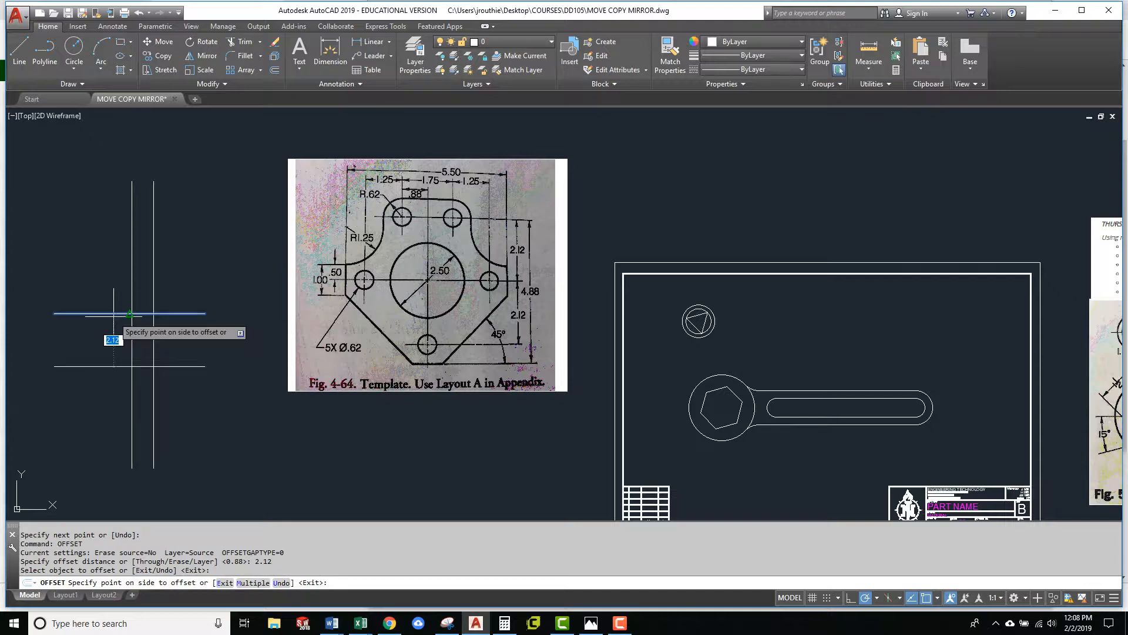
{"action": "left_click", "coordinate": [114, 279]}
{"action": "key", "text": "Return"}
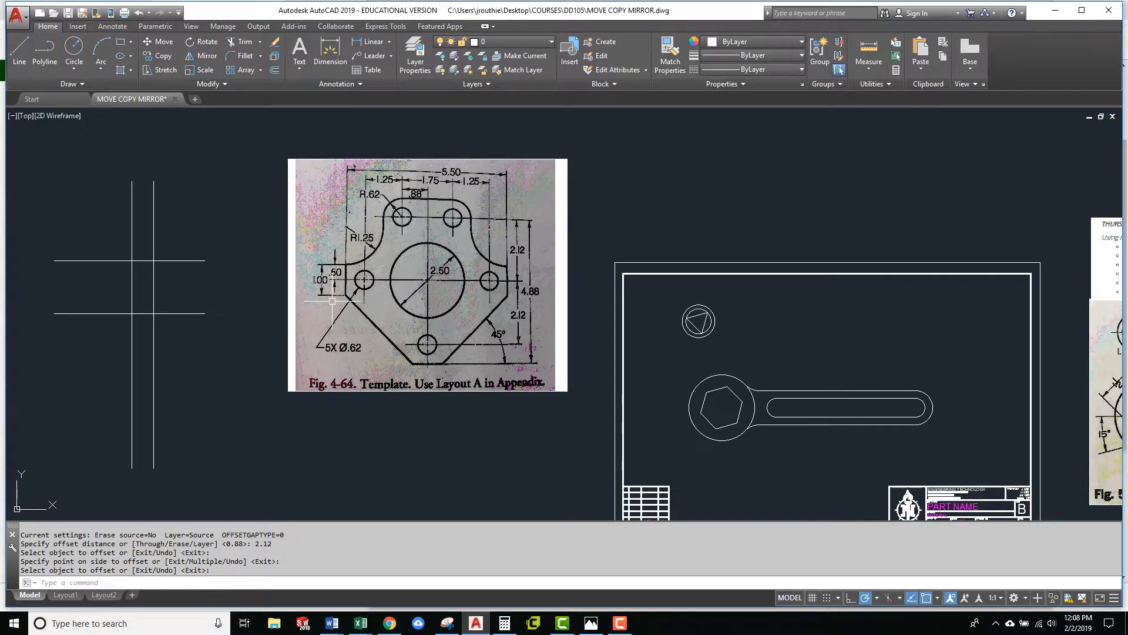
Draw a 2.5 diameter circle centred where the right vertical line crosses the lower horizontal line
{"action": "type", "text": "c"}
{"action": "key", "text": "Return"}
{"action": "left_click", "coordinate": [154, 313]}
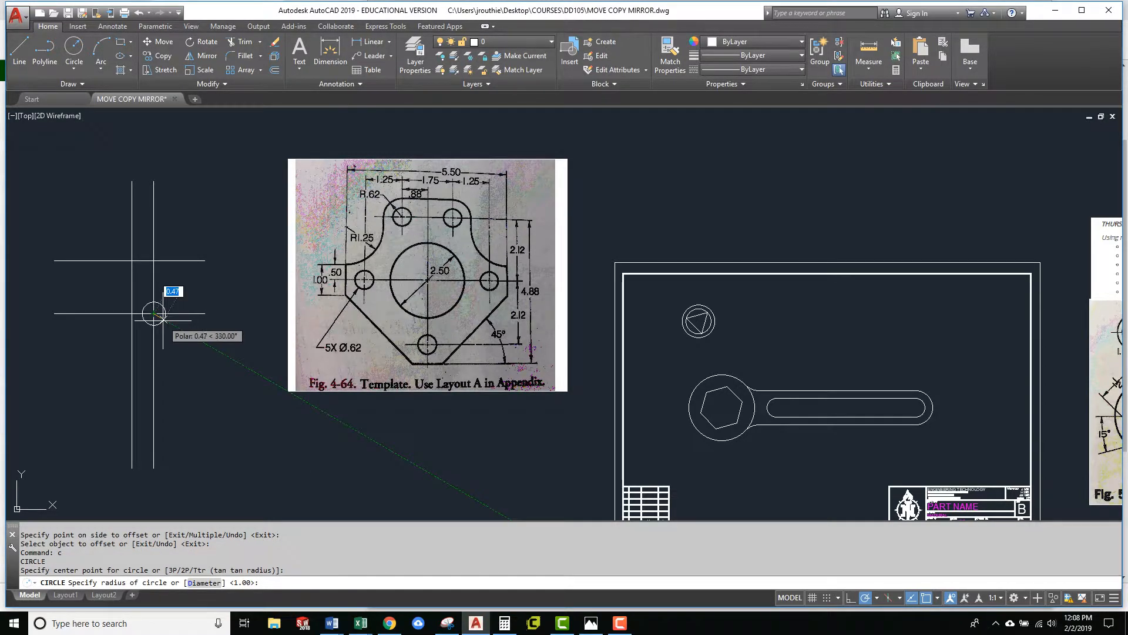
{"action": "type", "text": "d"}
{"action": "key", "text": "Return"}
{"action": "type", "text": "2.5"}
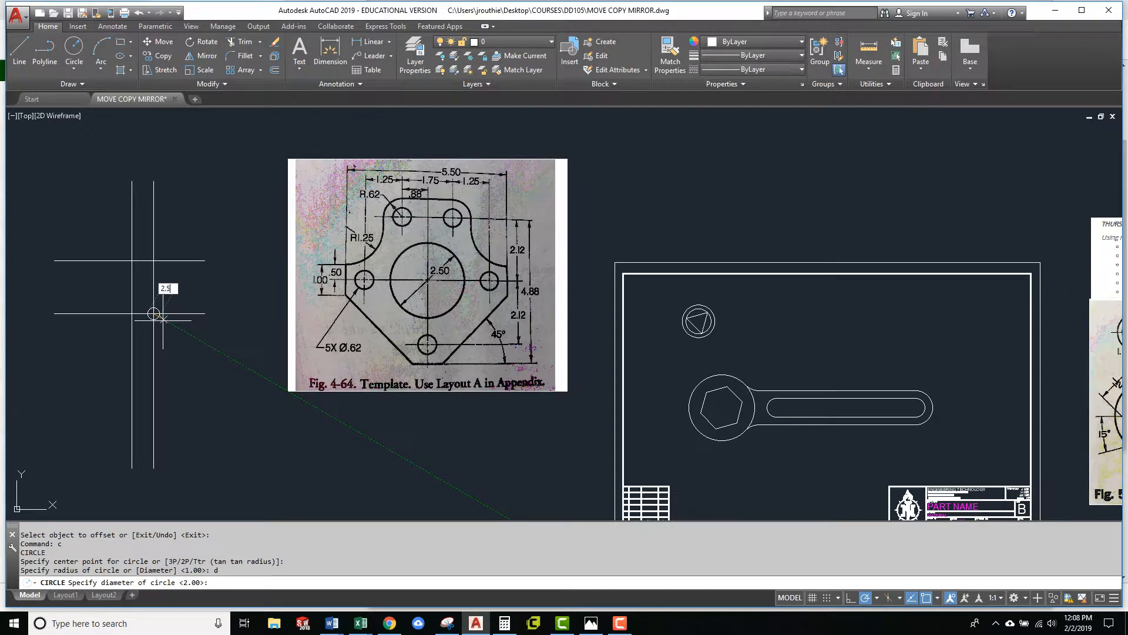
{"action": "key", "text": "Return"}
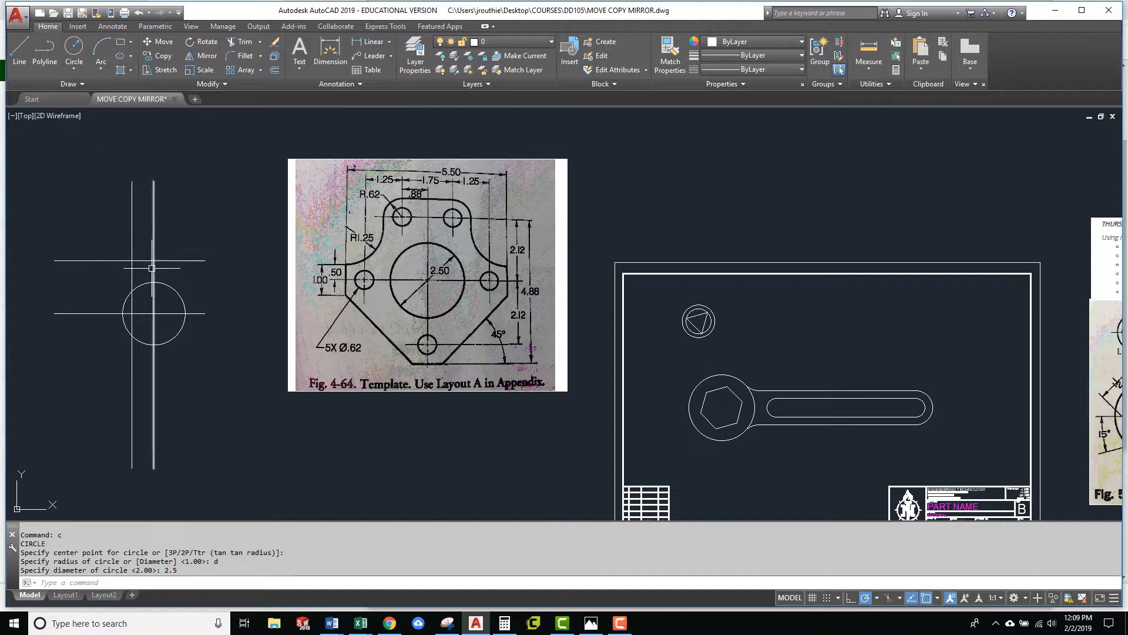
Draw a .62 diameter circle centred where the left vertical line crosses the upper horizontal line
{"action": "type", "text": "c"}
{"action": "key", "text": "Return"}
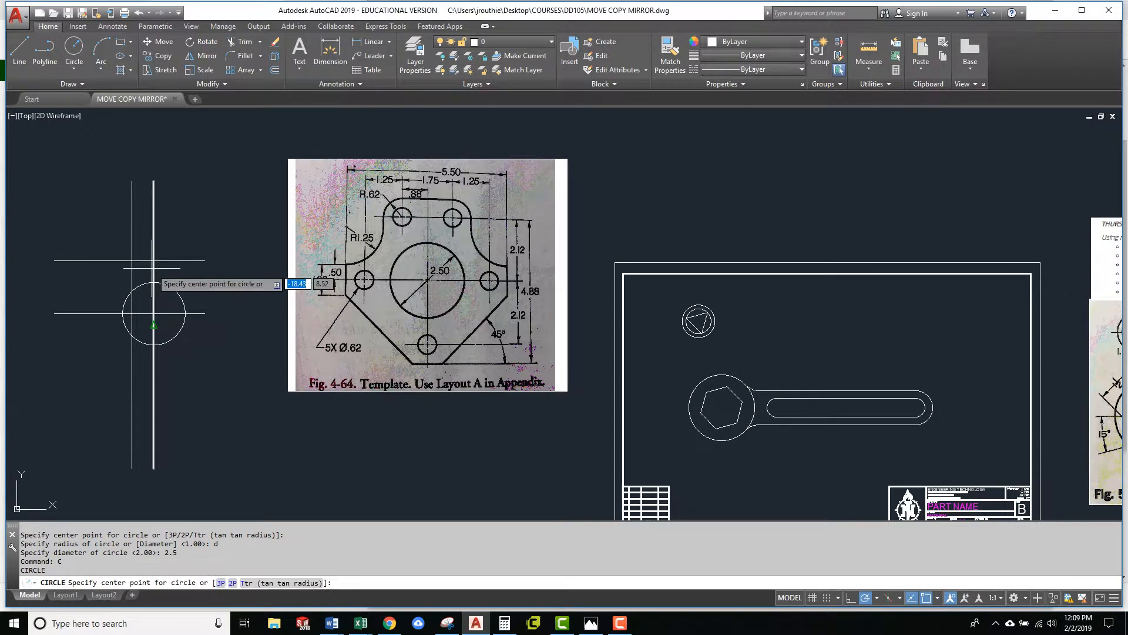
{"action": "left_click", "coordinate": [132, 260]}
{"action": "type", "text": "d"}
{"action": "key", "text": "Return"}
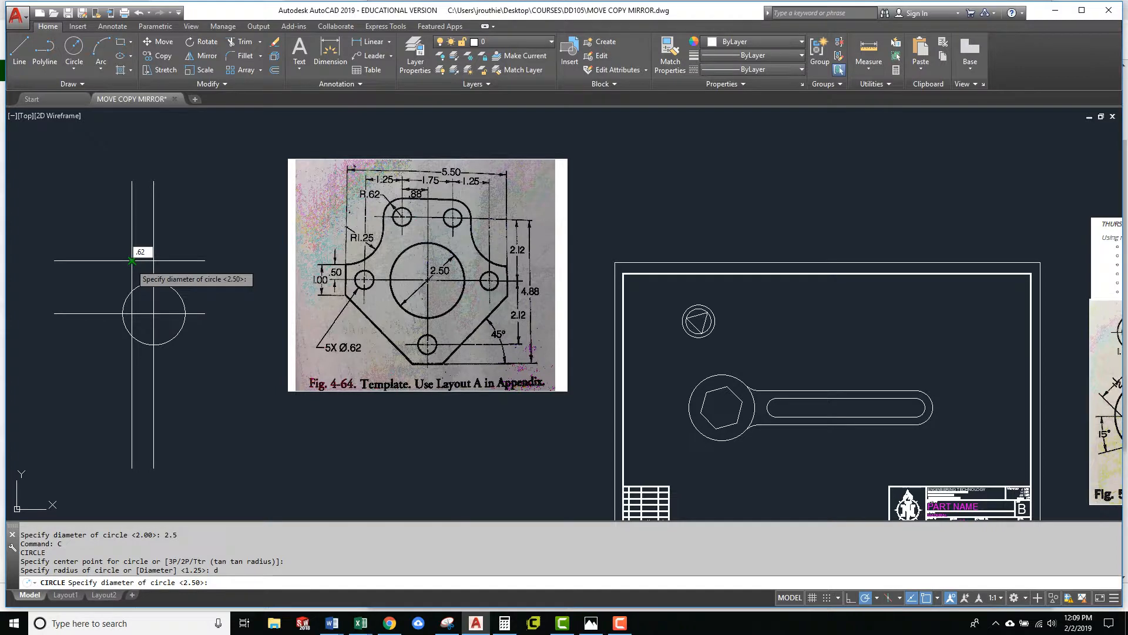
{"action": "key", "text": "Return"}
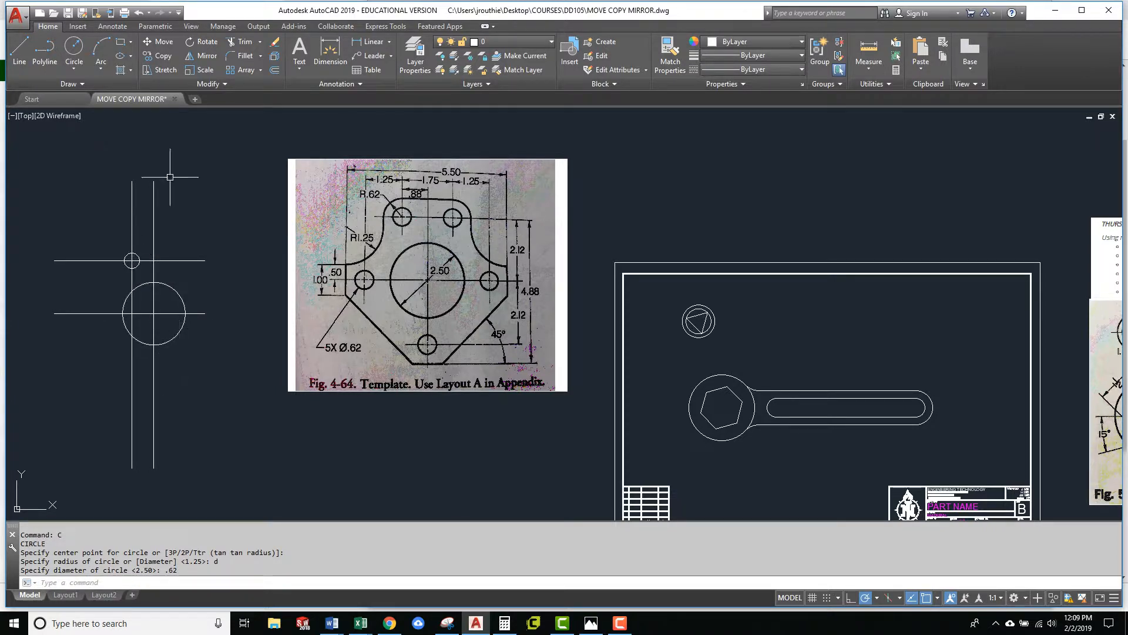
Erase the vertical construction line through the small circle and undo that erasure
{"action": "left_click", "coordinate": [274, 42]}
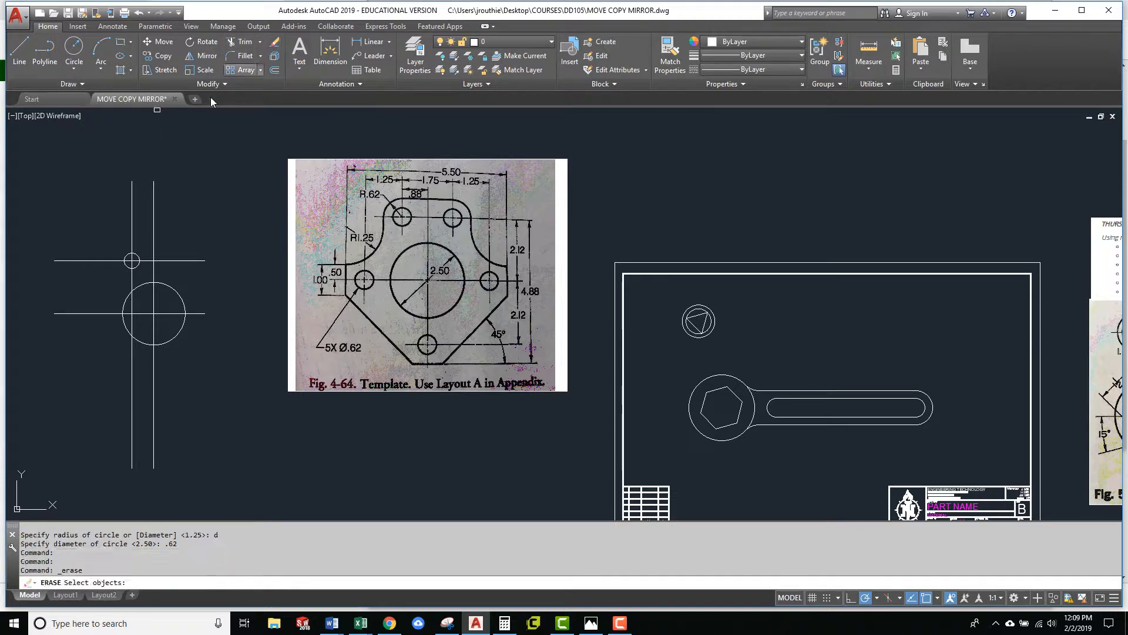
{"action": "left_click", "coordinate": [132, 187]}
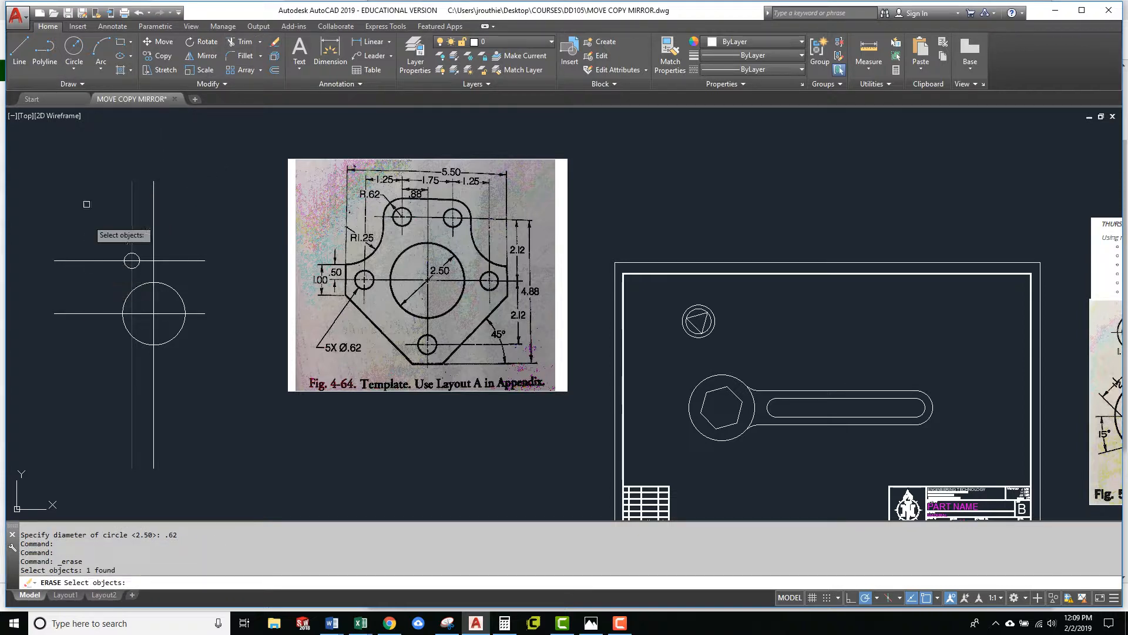
{"action": "key", "text": "Return"}
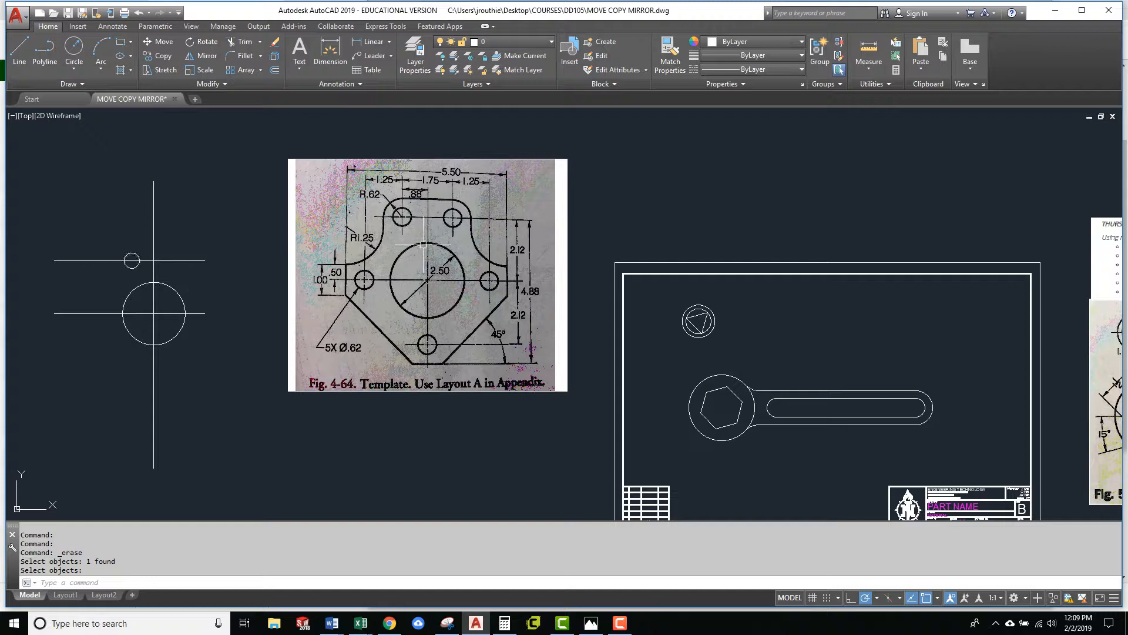
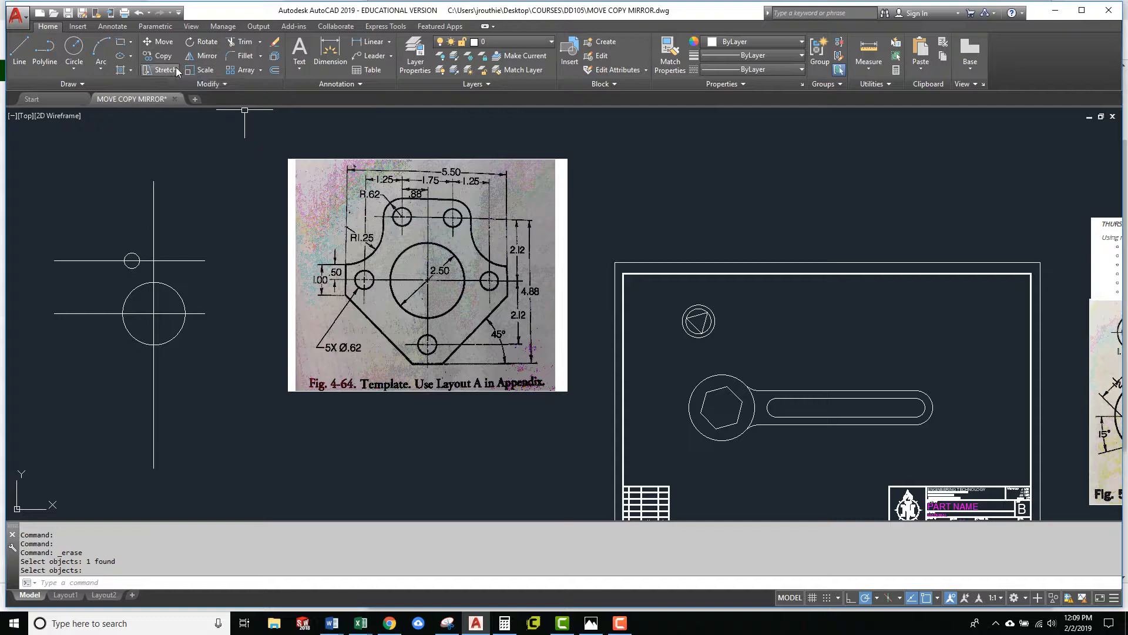
{"action": "left_click", "coordinate": [139, 13]}
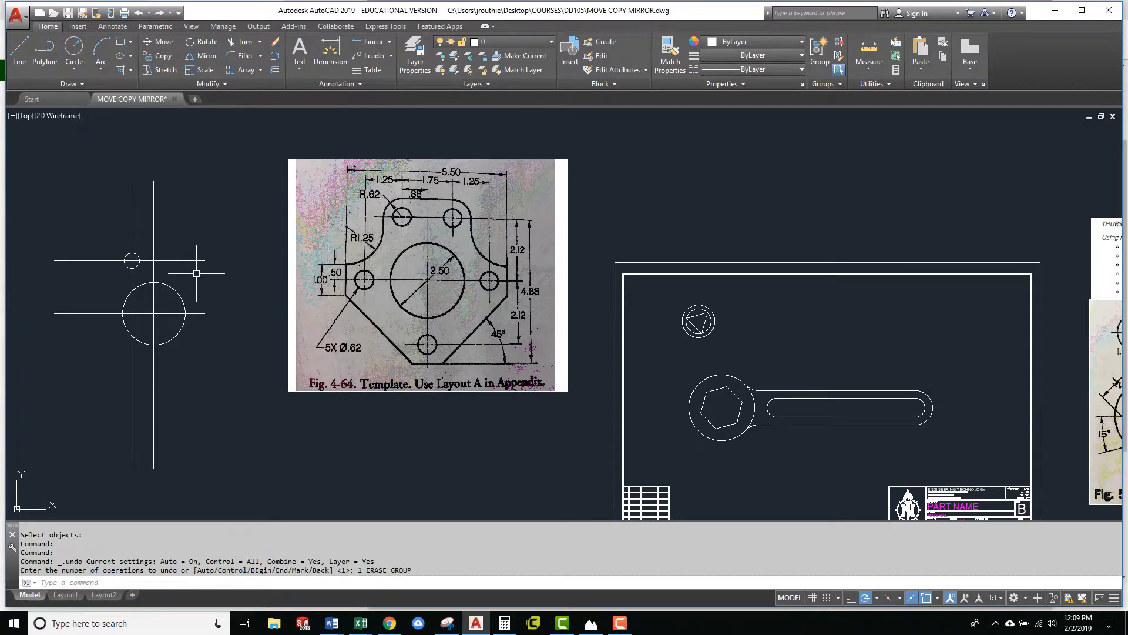
Offset the vertical line through the small circle 1.25 to its left
{"action": "left_click", "coordinate": [274, 70]}
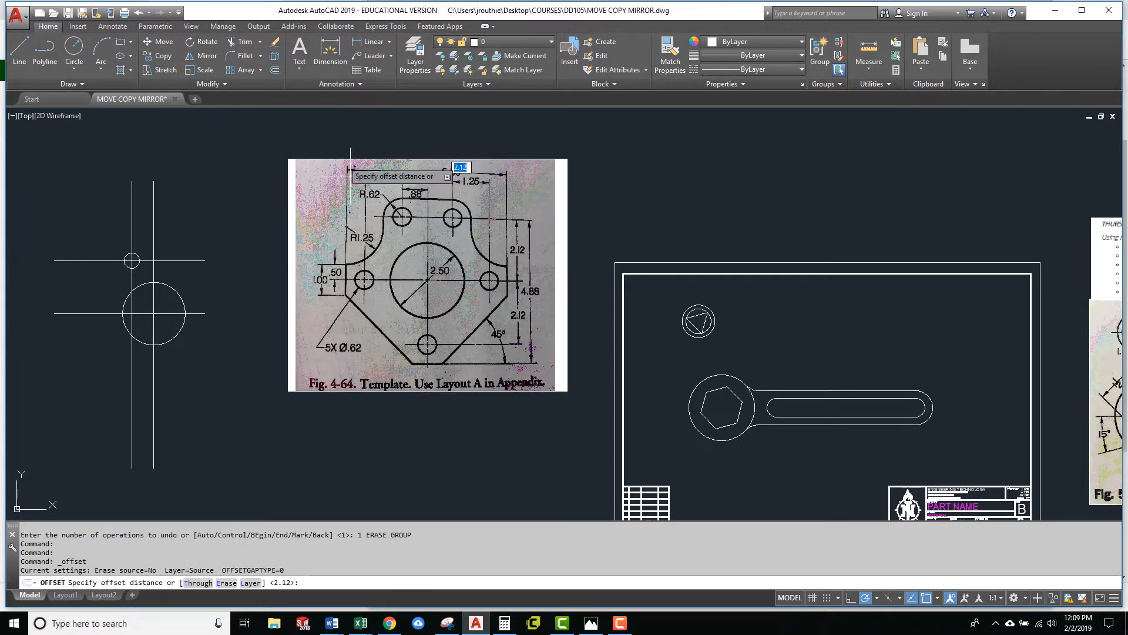
{"action": "type", "text": "1"}
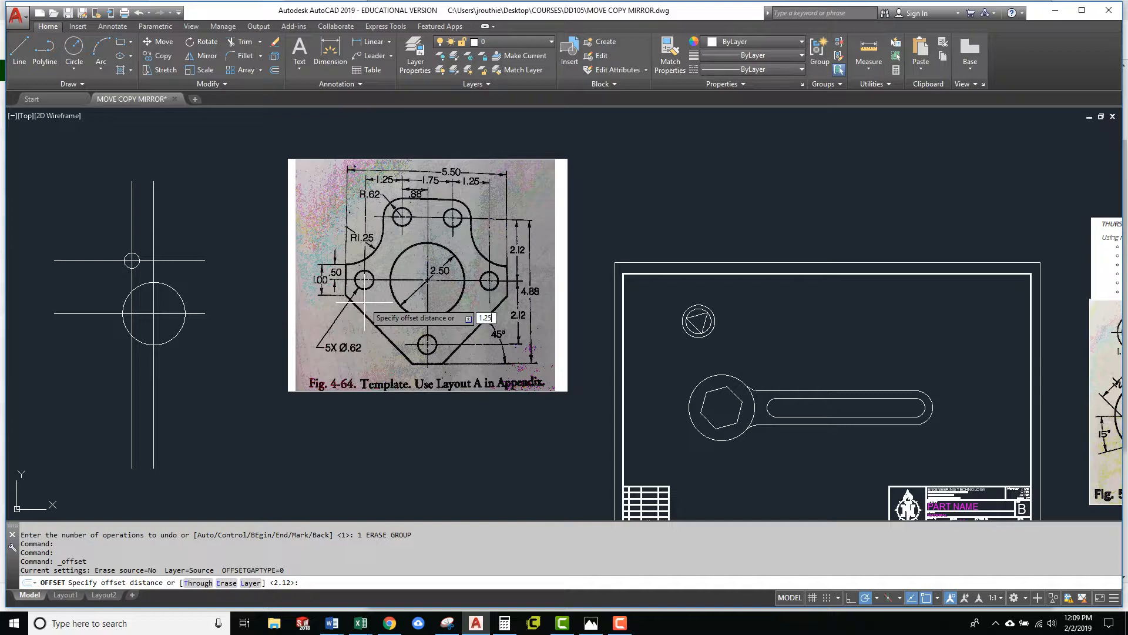
{"action": "type", "text": ".25"}
{"action": "key", "text": "Return"}
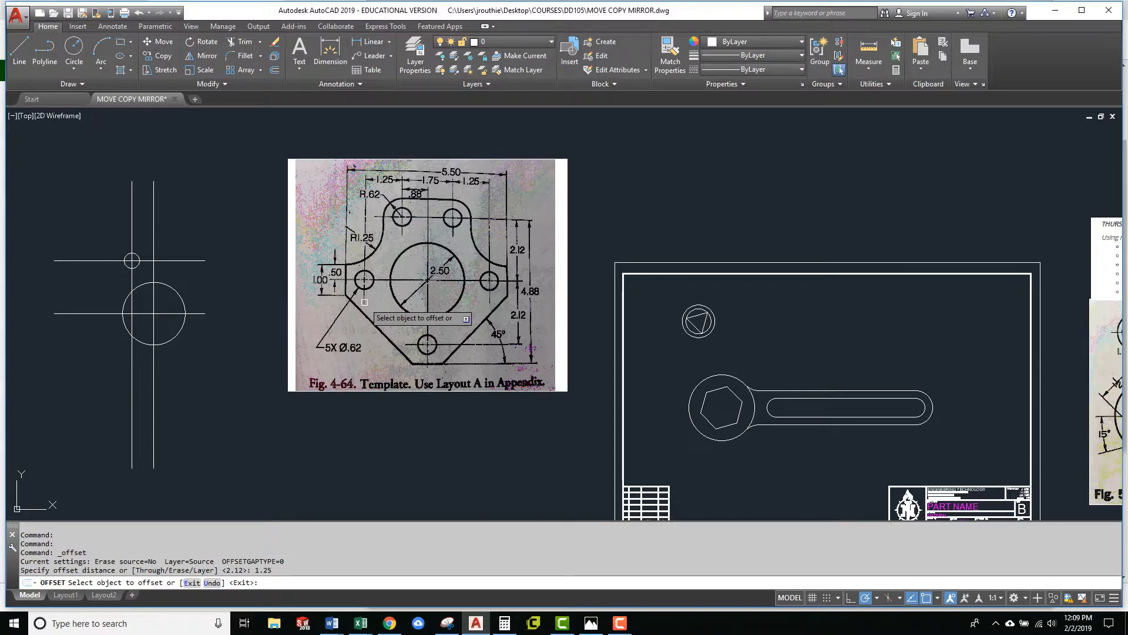
{"action": "left_click", "coordinate": [132, 230]}
{"action": "left_click", "coordinate": [77, 229]}
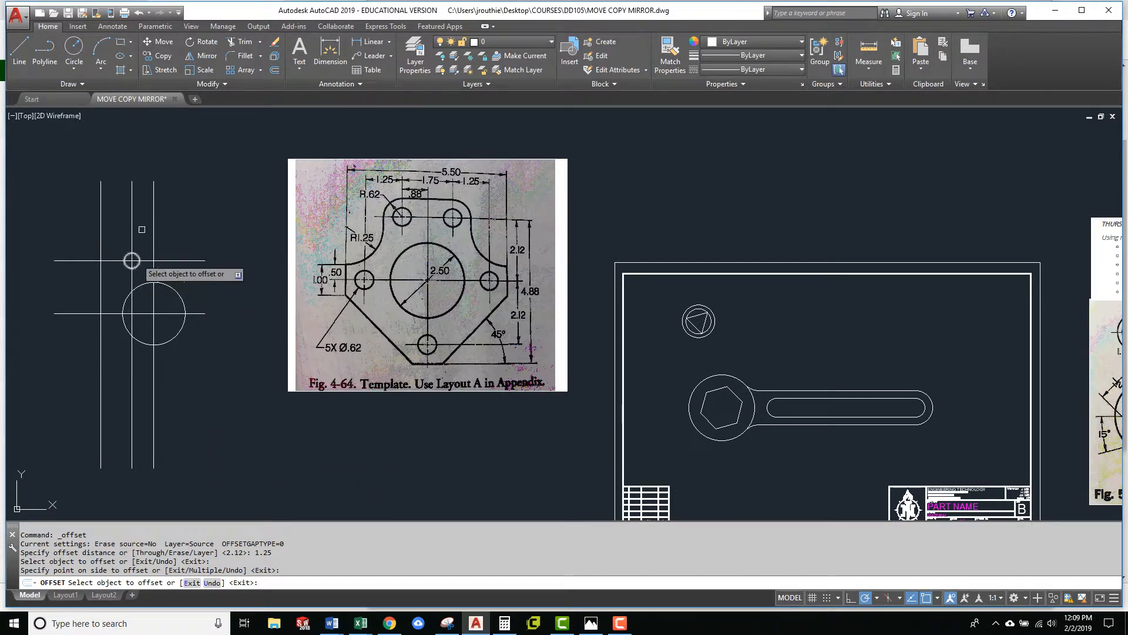
Copy the small circle from its centre to the intersection of the leftmost vertical line and the lower horizontal line
{"action": "left_click", "coordinate": [151, 59]}
{"action": "left_click", "coordinate": [132, 261]}
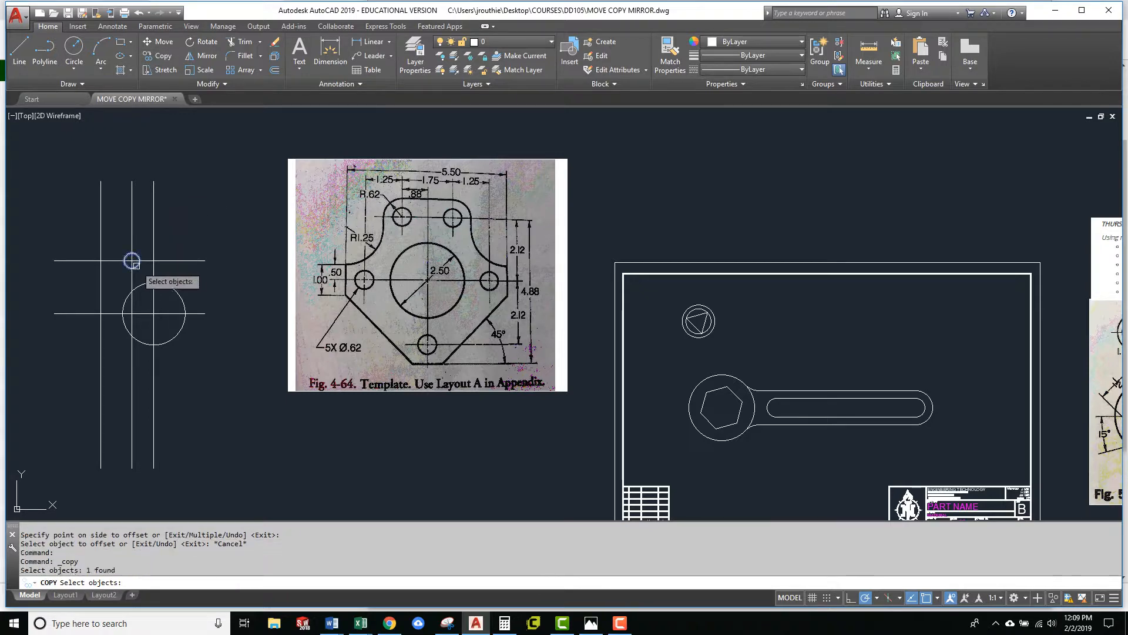
{"action": "scroll", "coordinate": [132, 260], "scroll_direction": "up", "scroll_amount": 2}
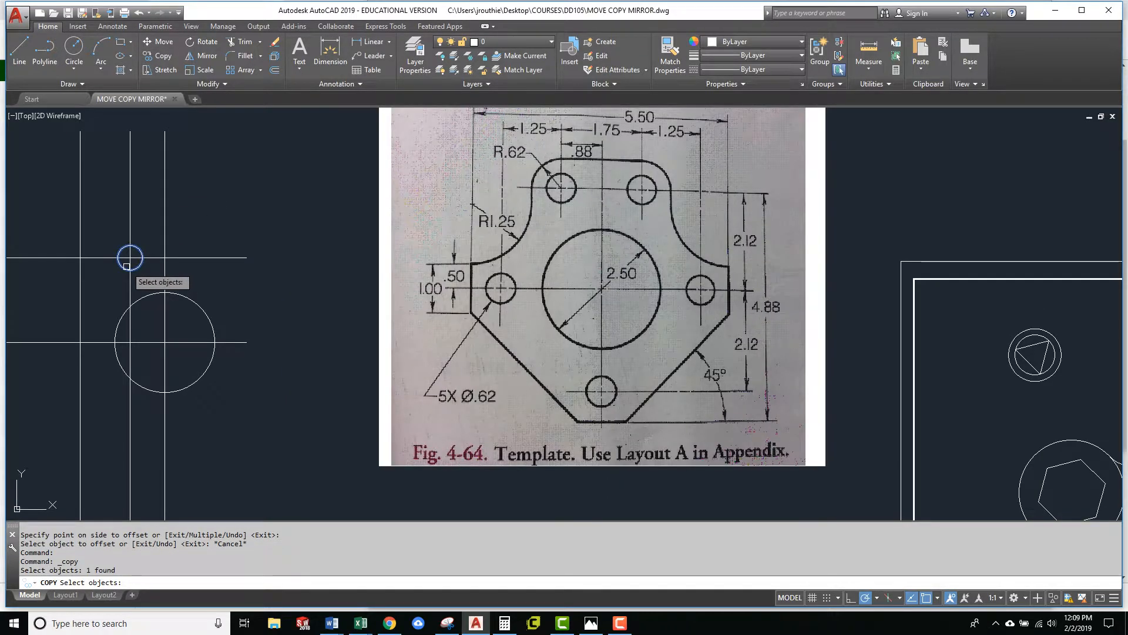
{"action": "key", "text": "Return"}
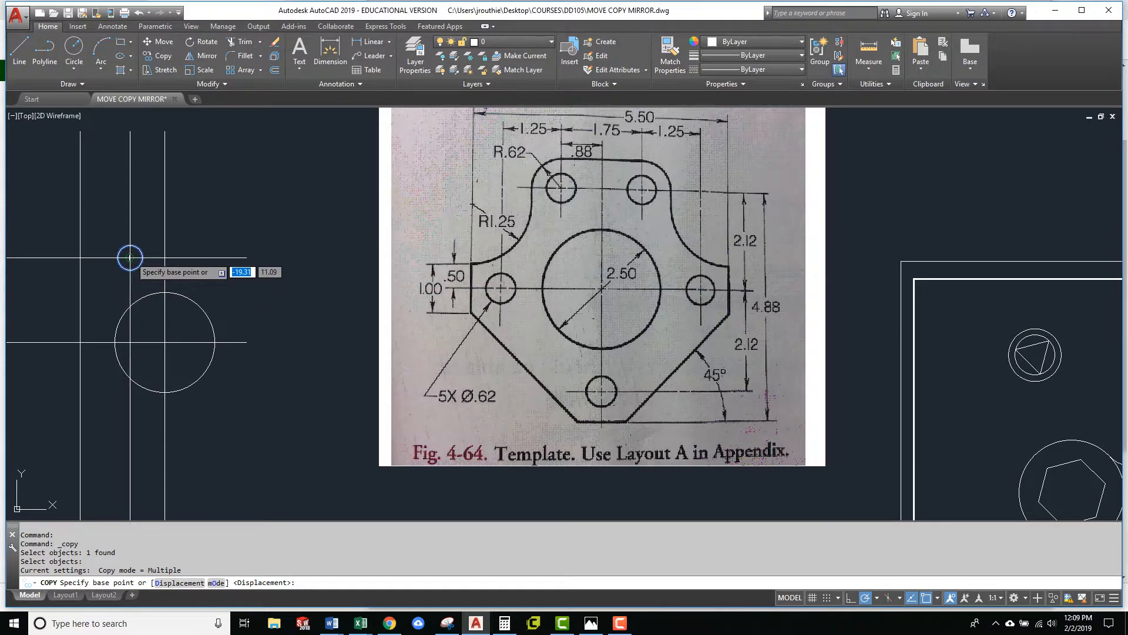
{"action": "left_click", "coordinate": [130, 258]}
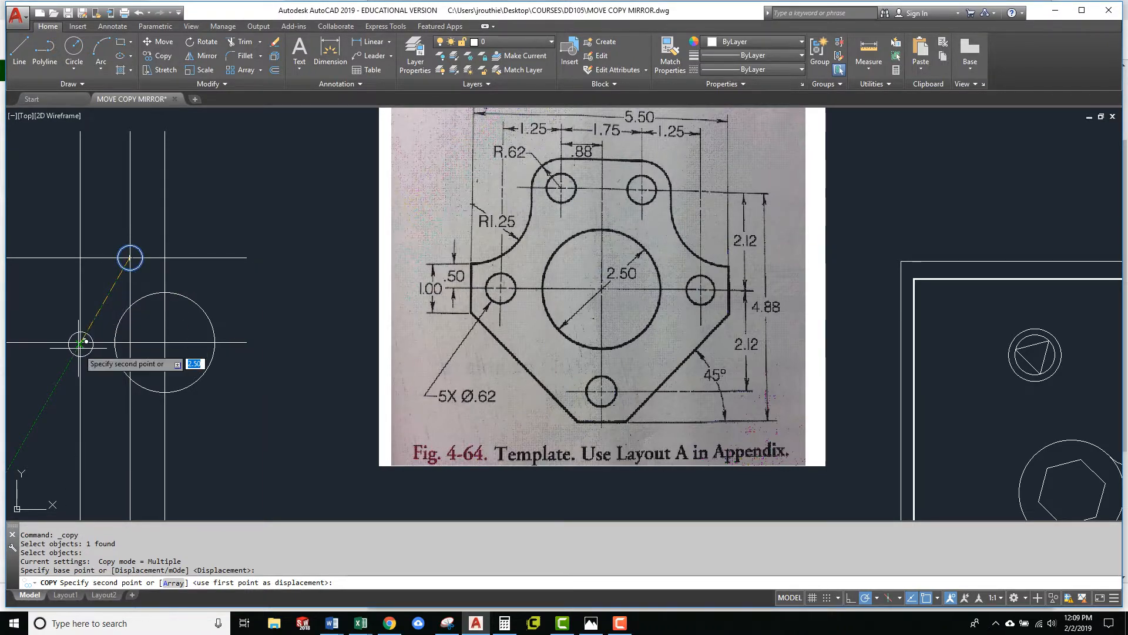
{"action": "scroll", "coordinate": [89, 322], "scroll_direction": "up", "scroll_amount": 5}
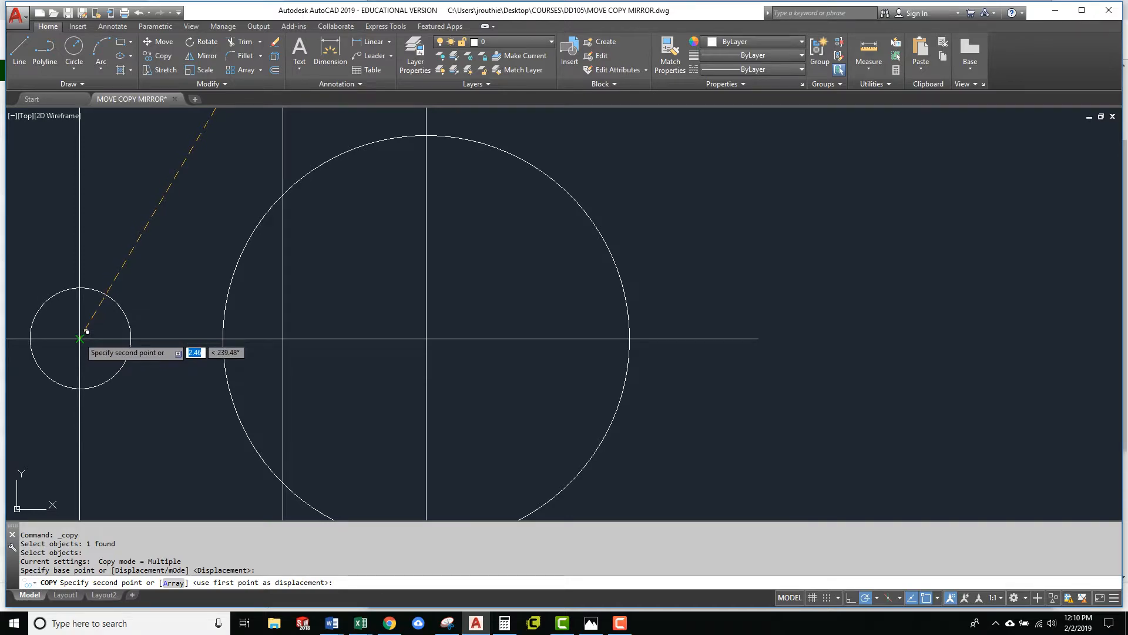
{"action": "left_click", "coordinate": [79, 338]}
{"action": "key", "text": "Return"}
{"action": "scroll", "coordinate": [170, 359], "scroll_direction": "down", "scroll_amount": 6}
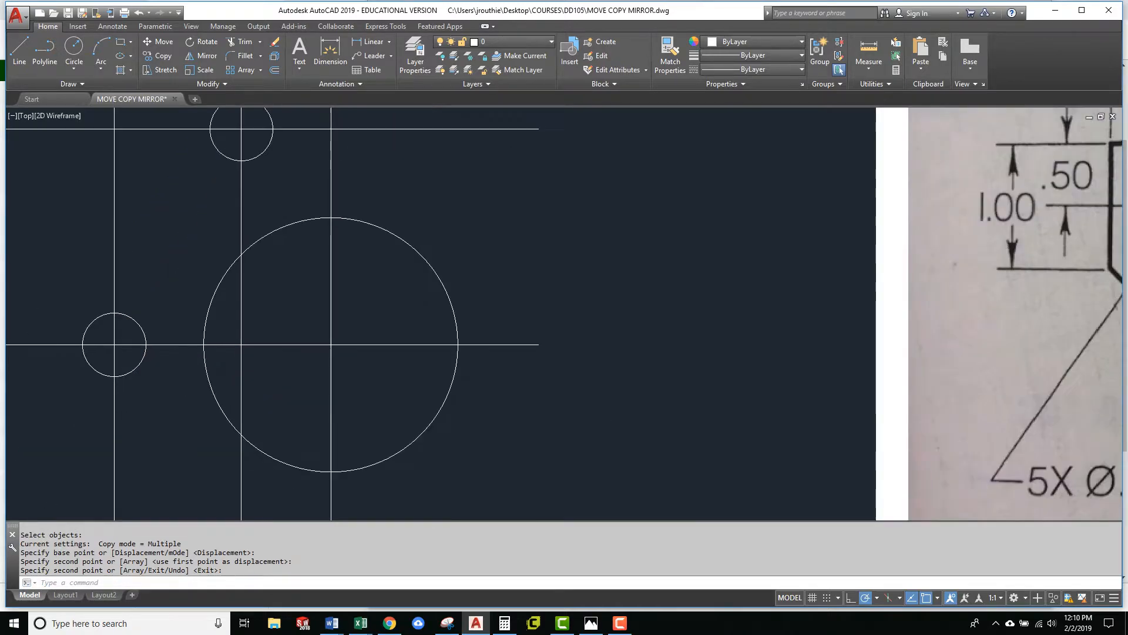
Mirror both small circles about the vertical line through the large circle's centre, keeping the source circles
{"action": "scroll", "coordinate": [185, 344], "scroll_direction": "up", "scroll_amount": 2}
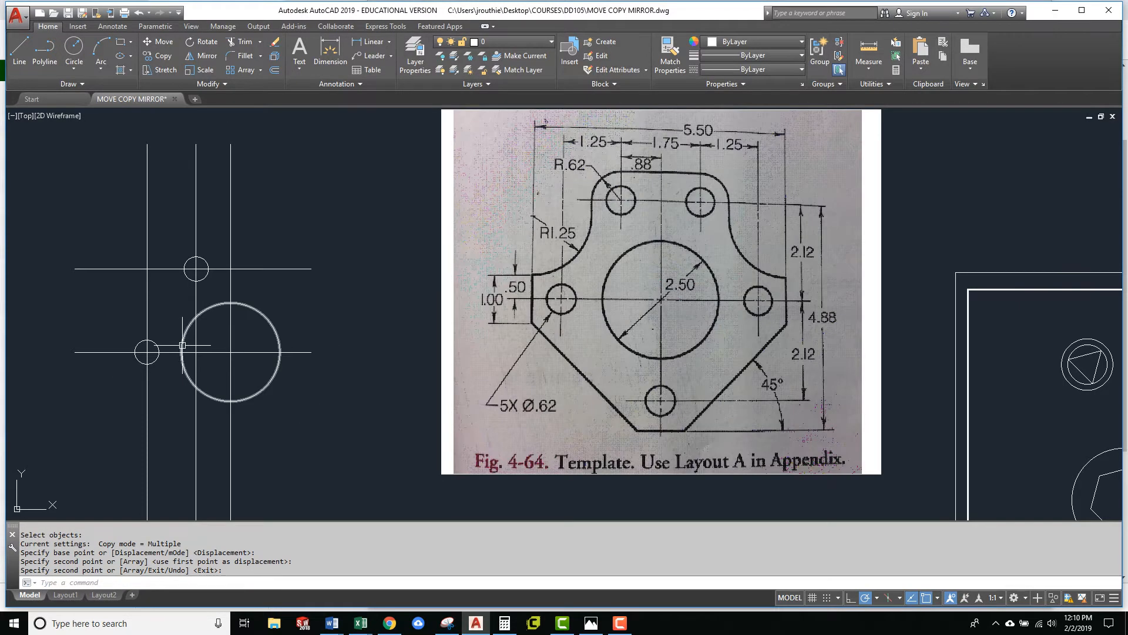
{"action": "scroll", "coordinate": [239, 365], "scroll_direction": "up", "scroll_amount": 4}
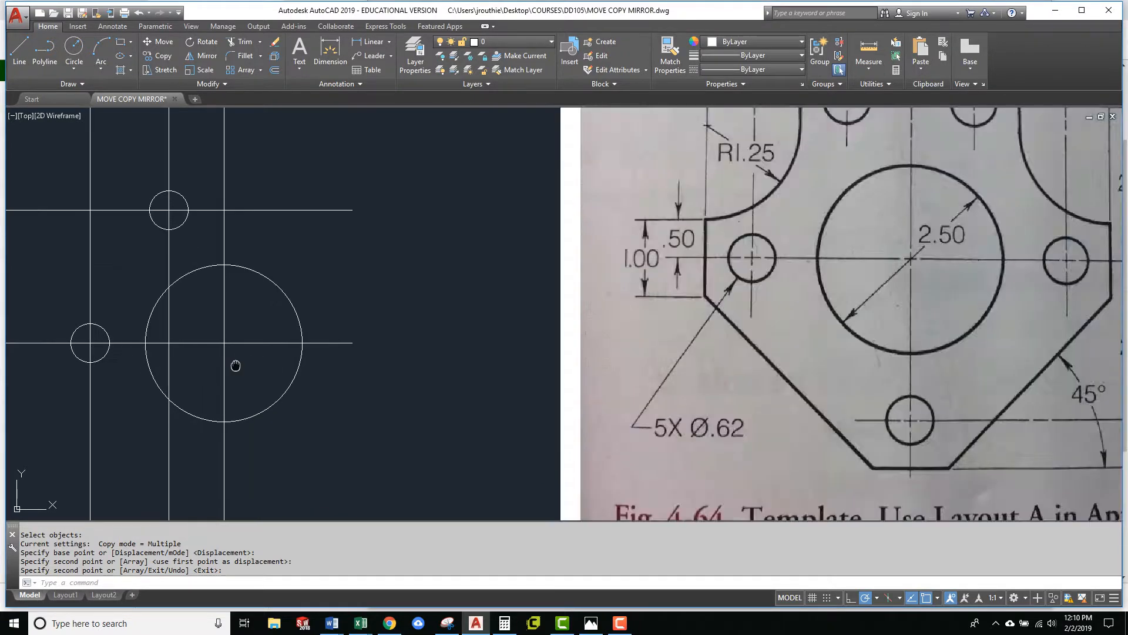
{"action": "scroll", "coordinate": [247, 362], "scroll_direction": "down", "scroll_amount": 4}
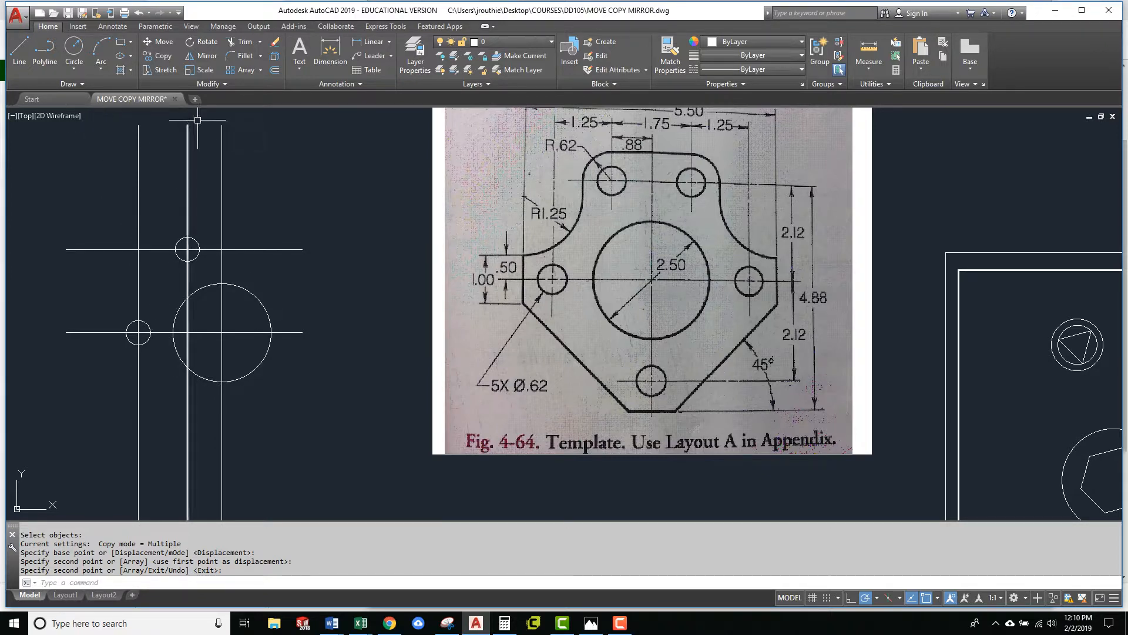
{"action": "left_click", "coordinate": [207, 57]}
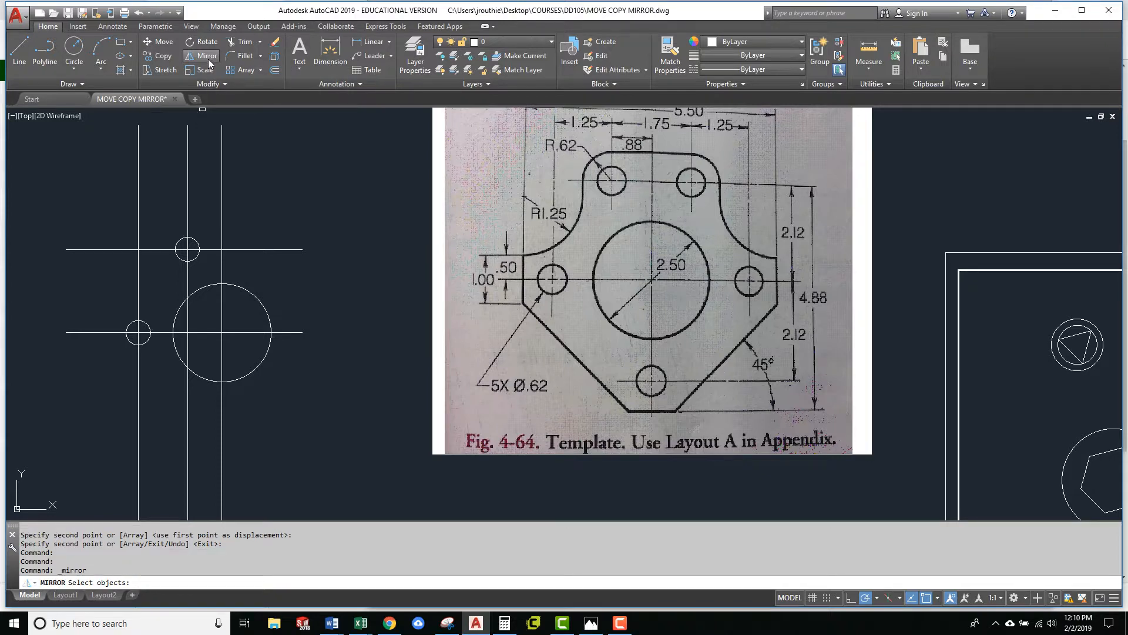
{"action": "left_click", "coordinate": [148, 322]}
{"action": "left_click", "coordinate": [177, 259]}
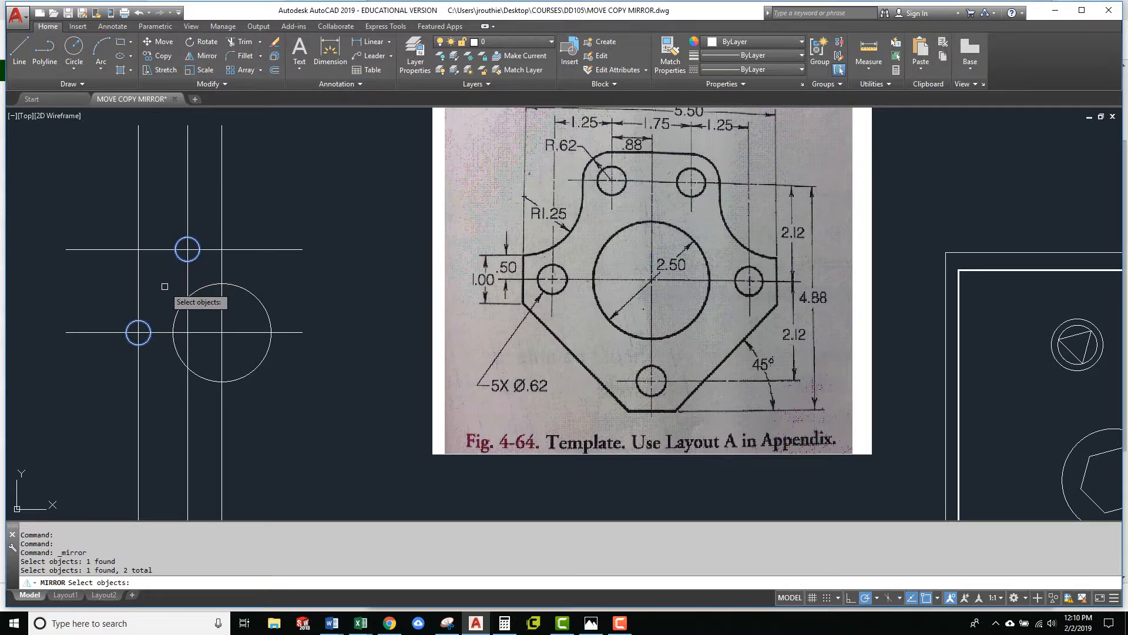
{"action": "key", "text": "Return"}
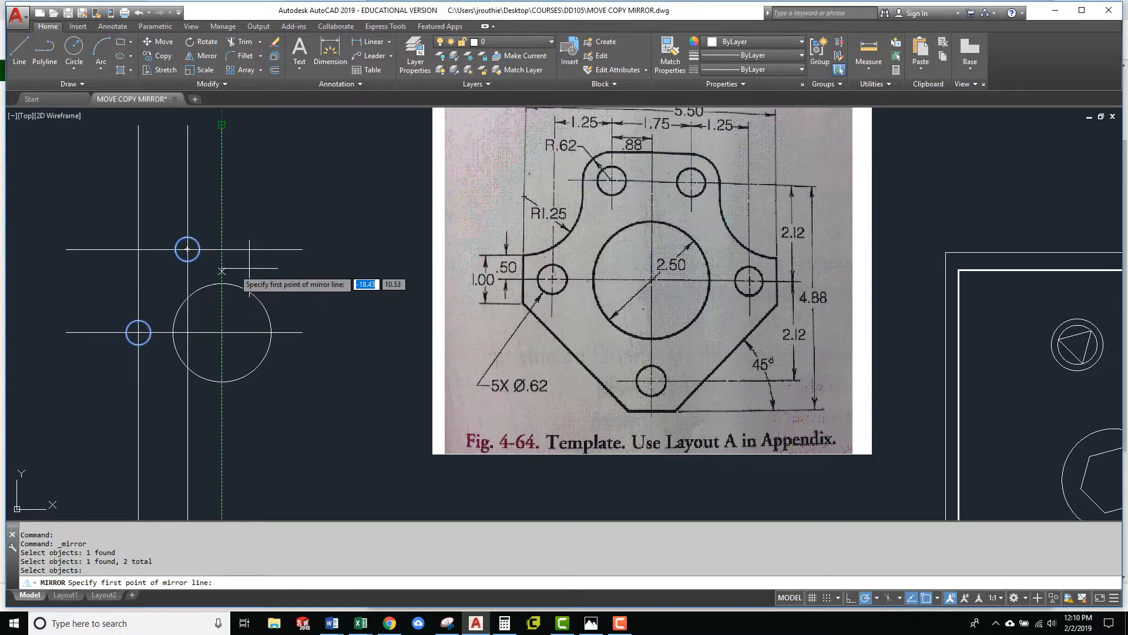
{"action": "left_click", "coordinate": [222, 125]}
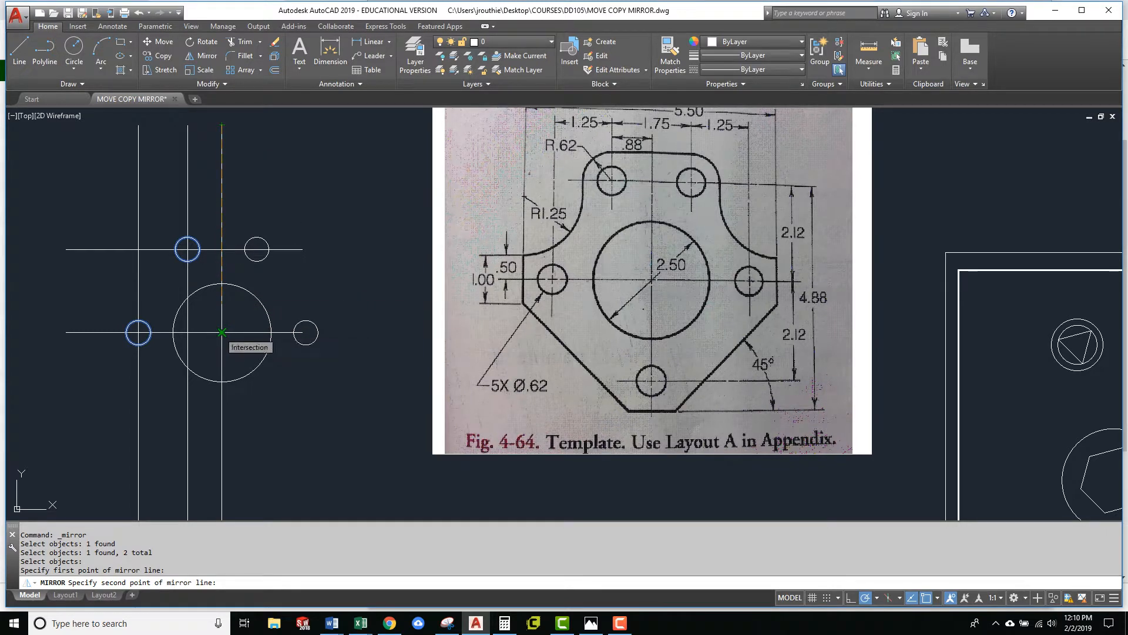
{"action": "left_click", "coordinate": [222, 332]}
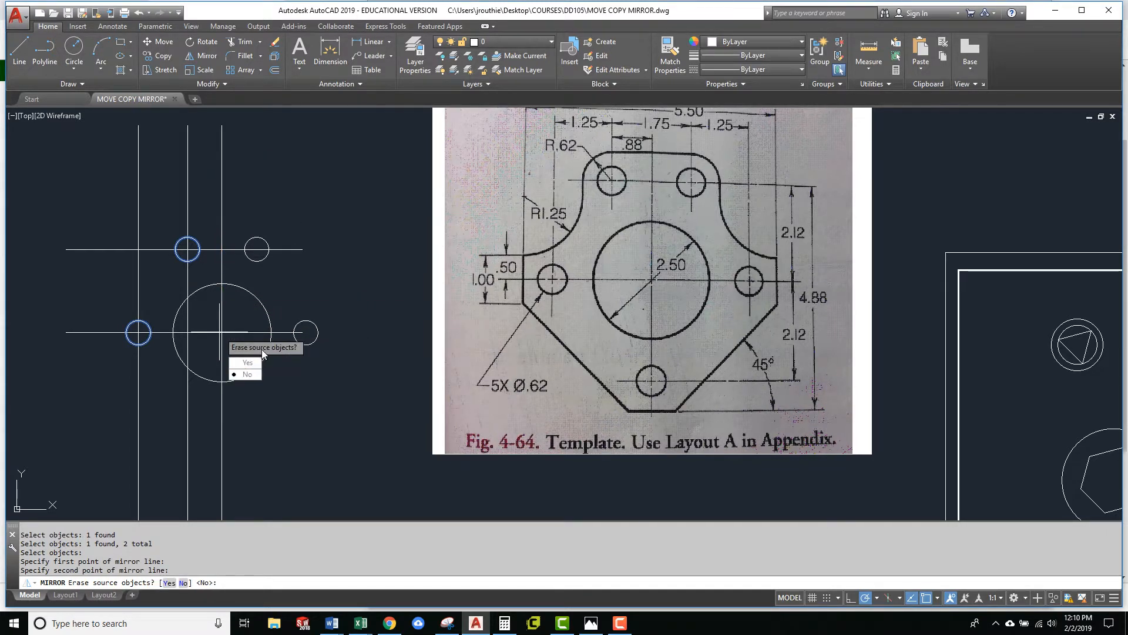
{"action": "type", "text": "N"}
{"action": "key", "text": "Return"}
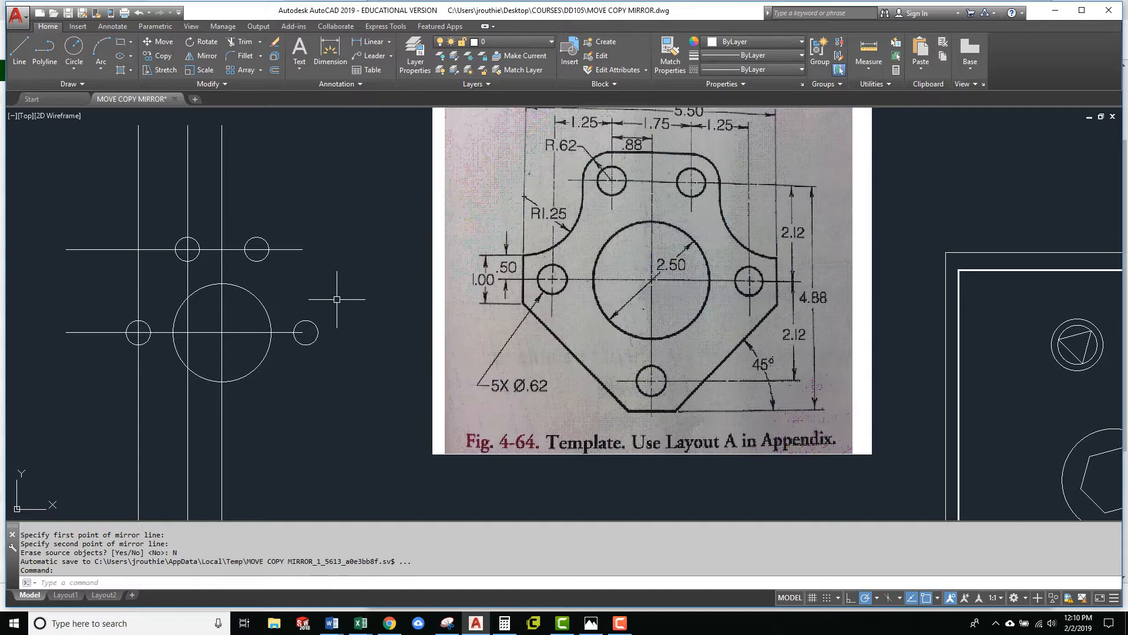
Mirror the upper horizontal line about the horizontal line through the large circle, keeping the original line
{"action": "scroll", "coordinate": [334, 292], "scroll_direction": "down", "scroll_amount": 1}
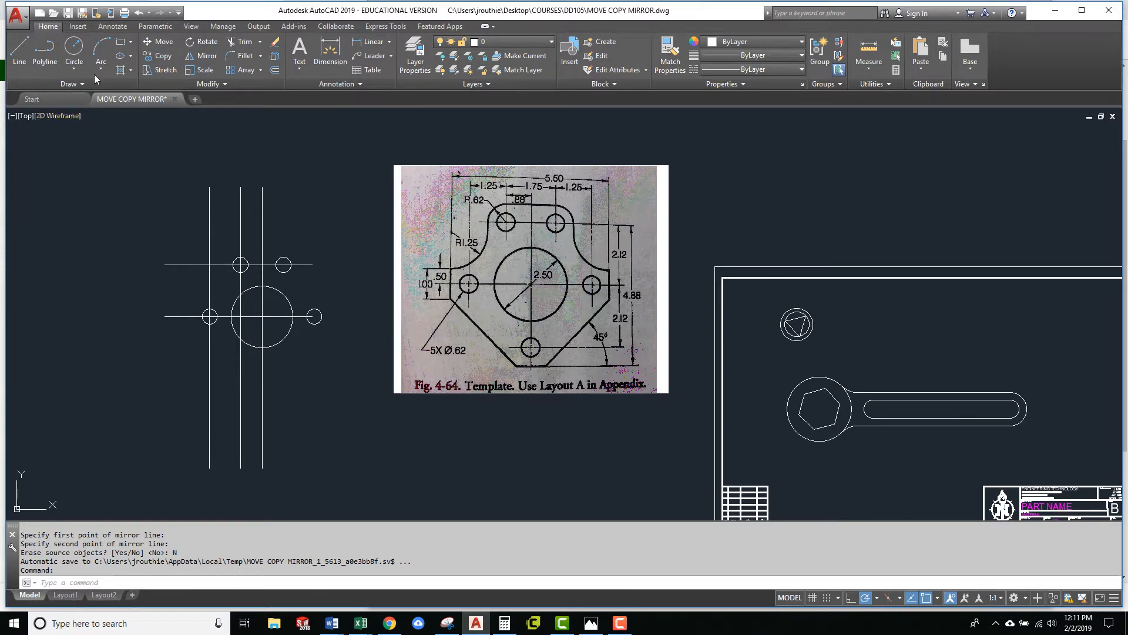
{"action": "left_click", "coordinate": [201, 55]}
{"action": "left_click", "coordinate": [178, 267]}
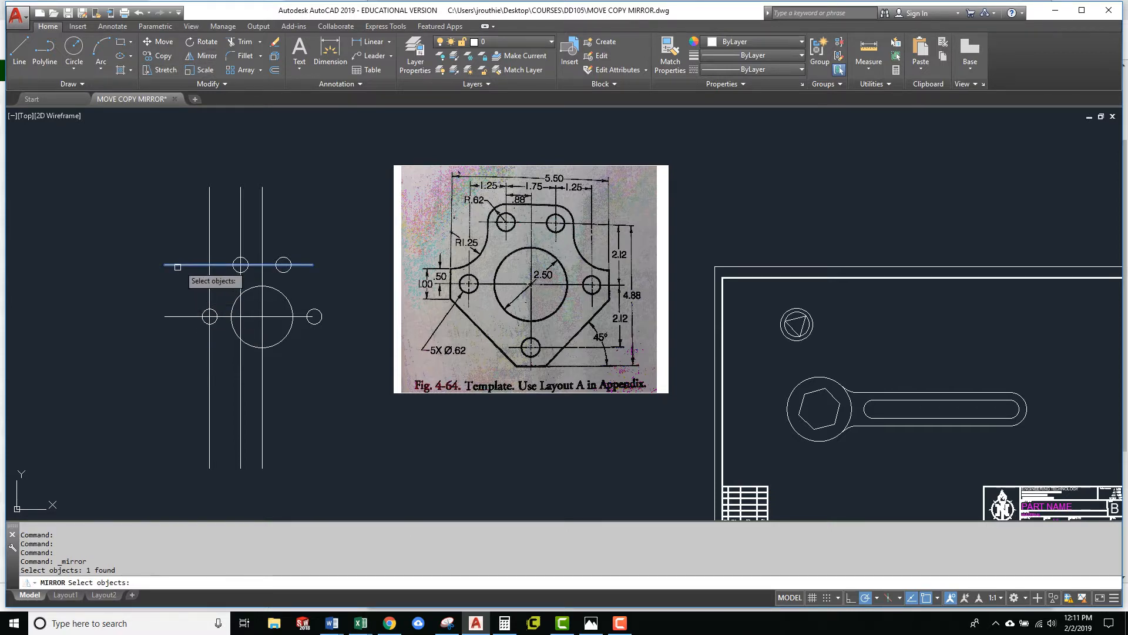
{"action": "key", "text": "Return"}
{"action": "left_click", "coordinate": [164, 316]}
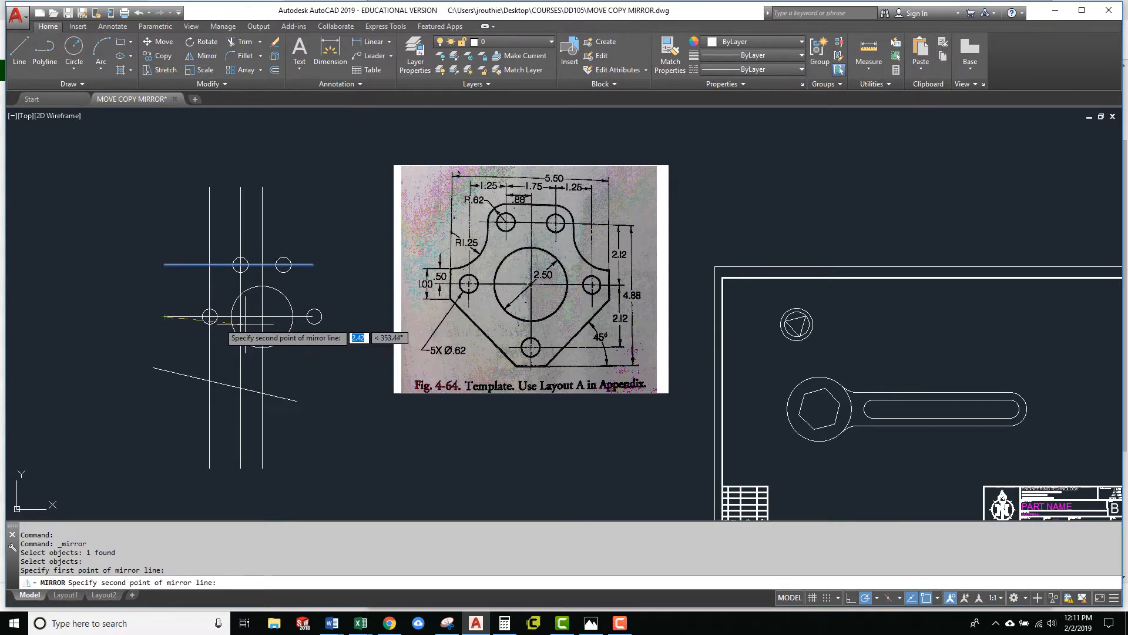
{"action": "left_click", "coordinate": [314, 317]}
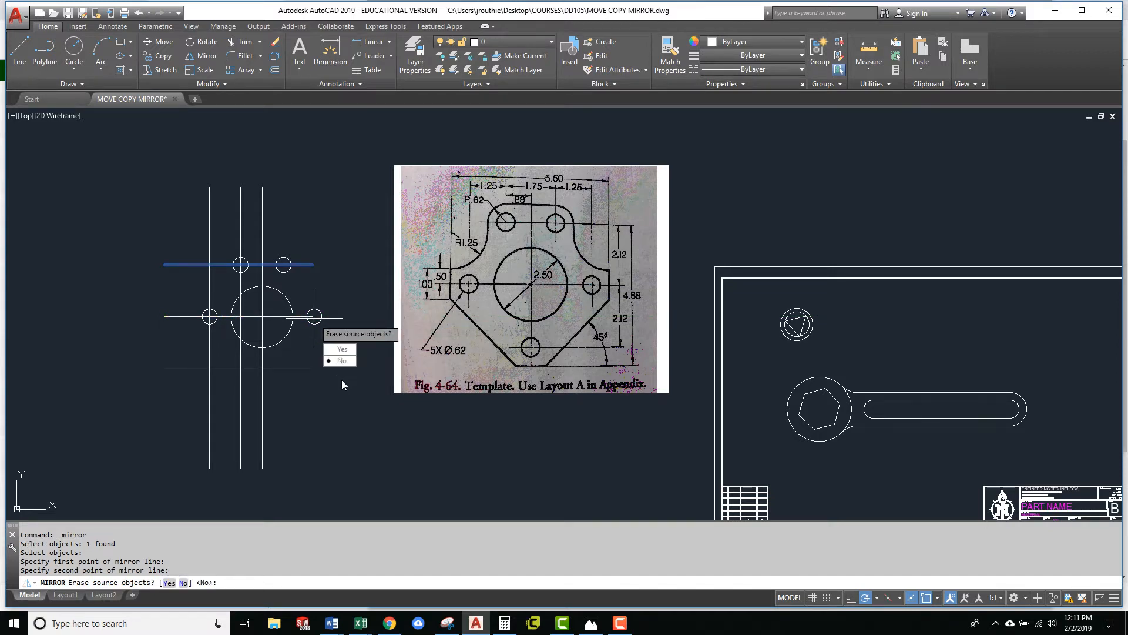
{"action": "left_click", "coordinate": [341, 361]}
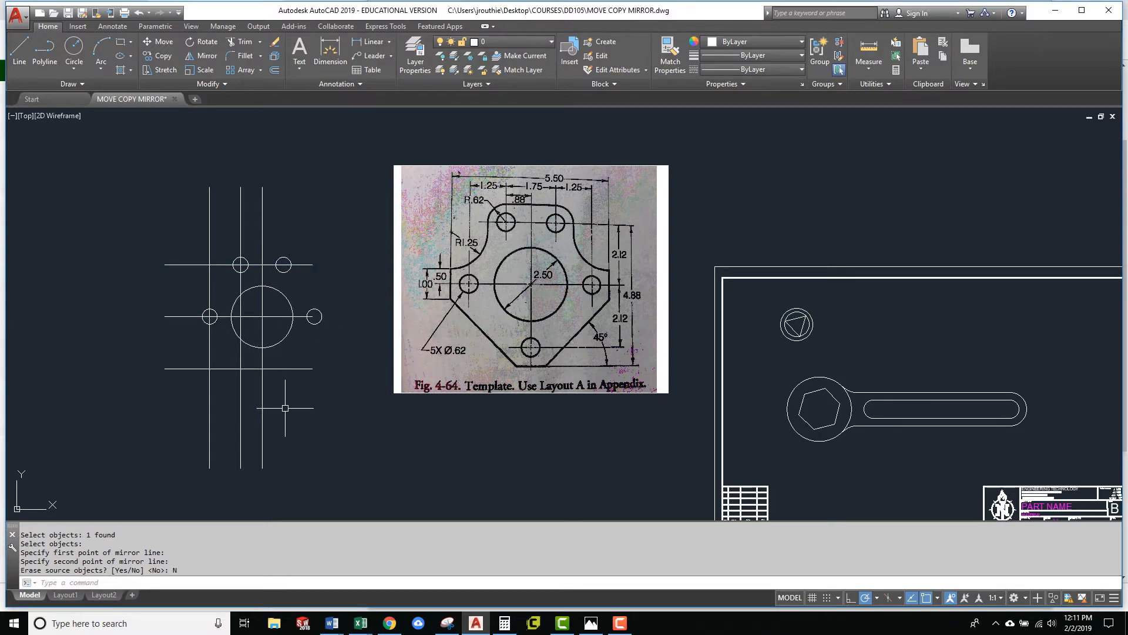
Copy the leftmost small circle to where the large circle's vertical centreline crosses the lowest horizontal line
{"action": "left_click", "coordinate": [158, 55]}
{"action": "left_click", "coordinate": [205, 321]}
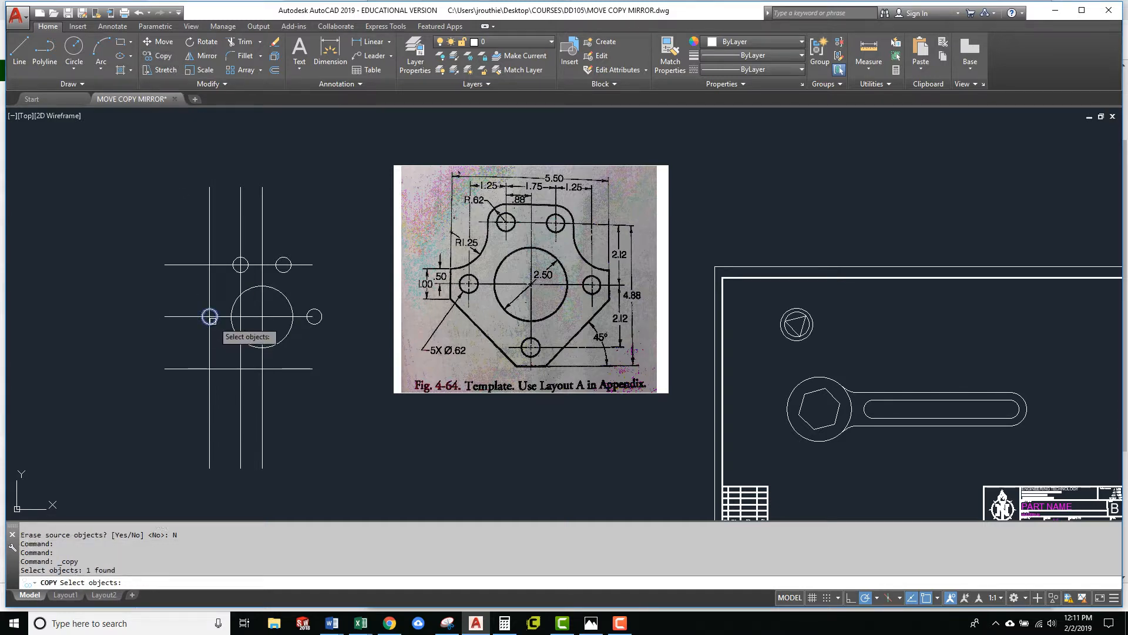
{"action": "key", "text": "Return"}
{"action": "left_click", "coordinate": [210, 317]}
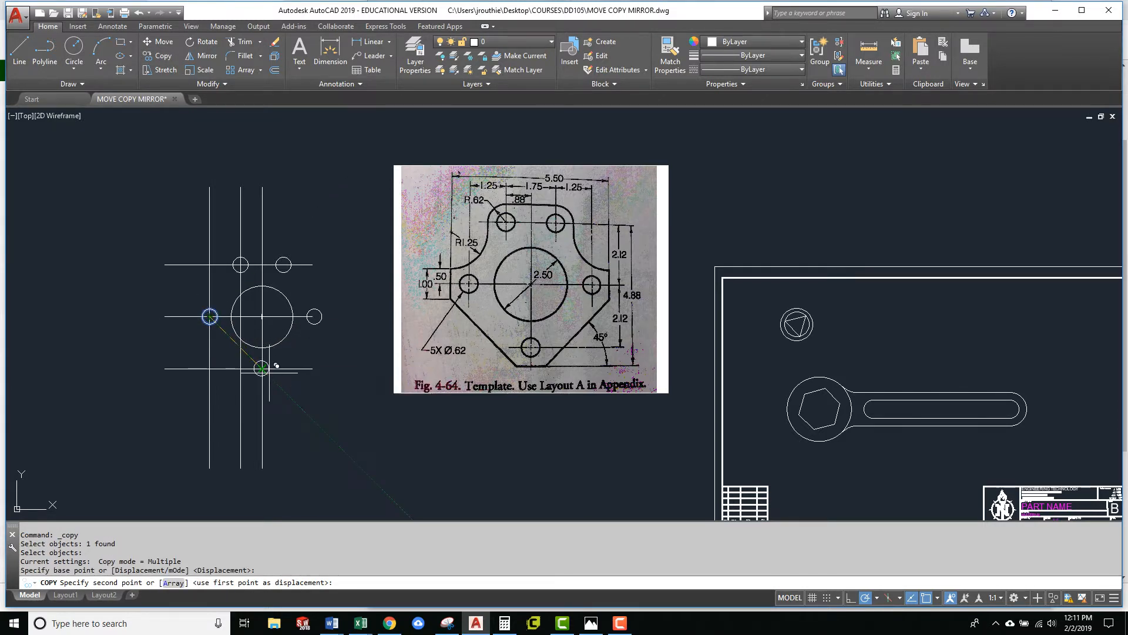
{"action": "left_click", "coordinate": [262, 369]}
{"action": "key", "text": "Return"}
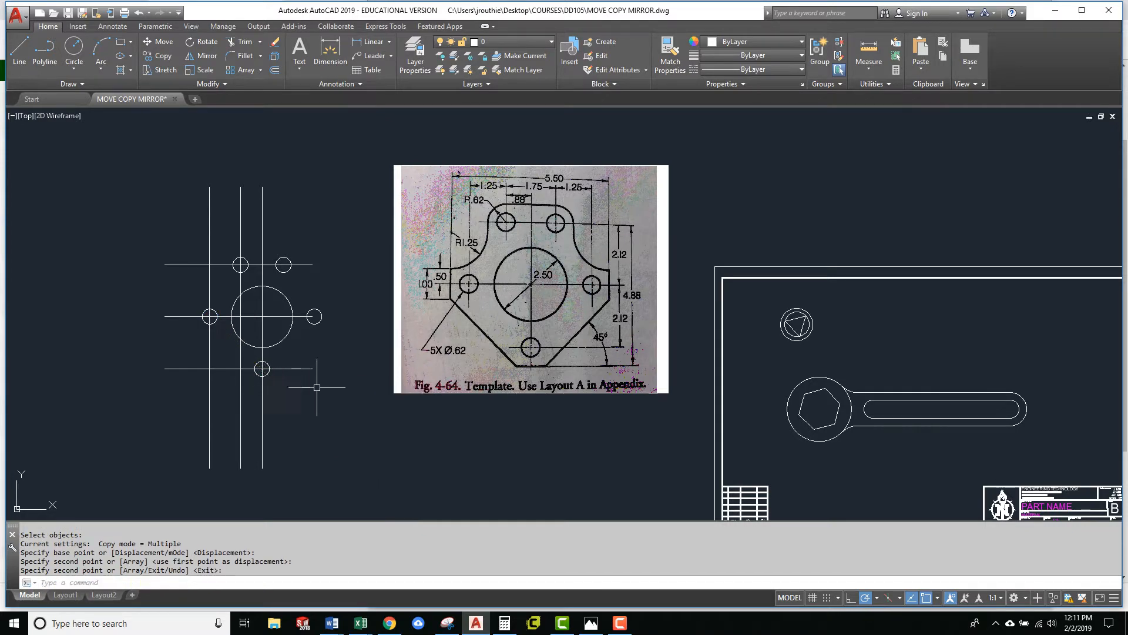
Move all the template's lines and circles to the upper-left corner of the drawing border and undo that move
{"action": "scroll", "coordinate": [293, 369], "scroll_direction": "up", "scroll_amount": 6}
{"action": "scroll", "coordinate": [293, 375], "scroll_direction": "down", "scroll_amount": 4}
{"action": "middle_click_drag", "start_coordinate": [294, 324], "coordinate": [318, 345]}
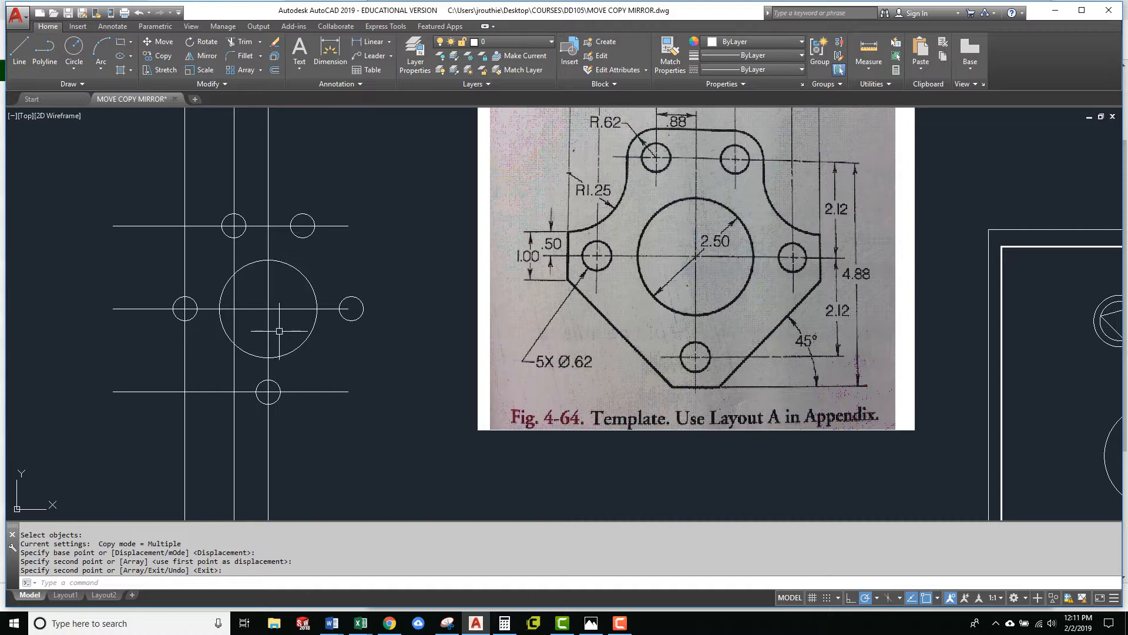
{"action": "scroll", "coordinate": [376, 366], "scroll_direction": "down", "scroll_amount": 2}
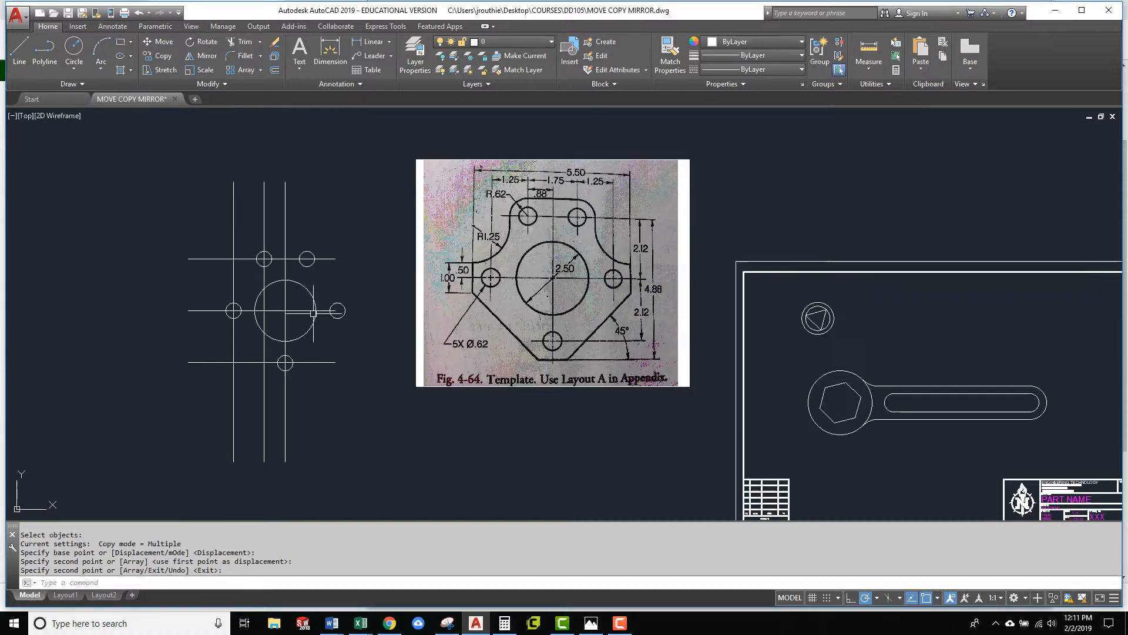
{"action": "left_click", "coordinate": [160, 41]}
{"action": "left_click", "coordinate": [367, 377]}
{"action": "left_click", "coordinate": [233, 202]}
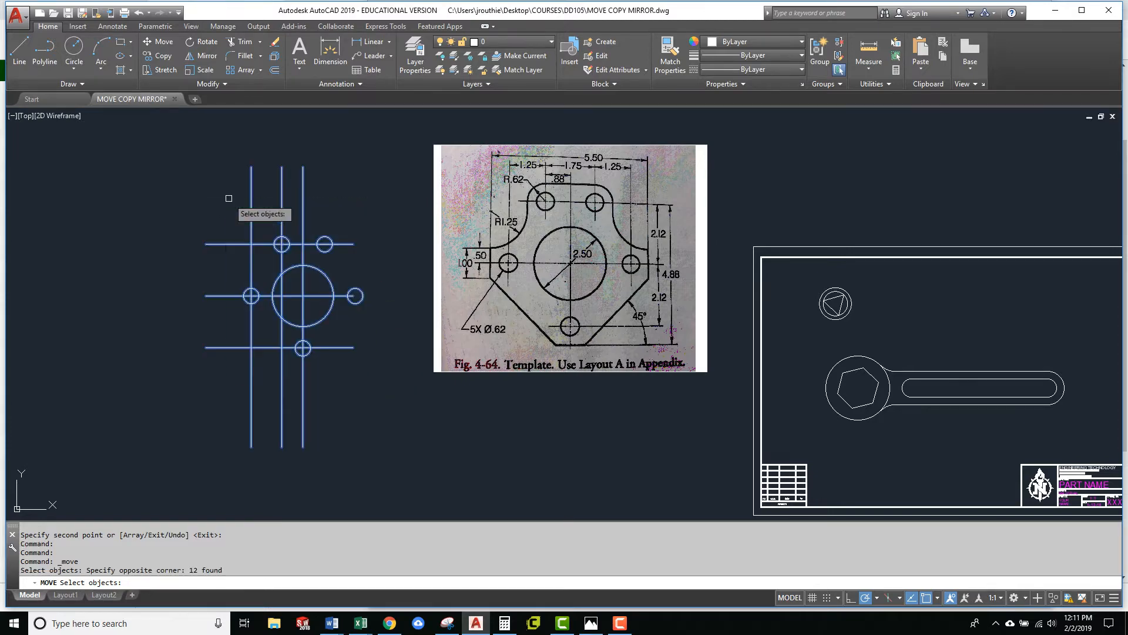
{"action": "key", "text": "Return"}
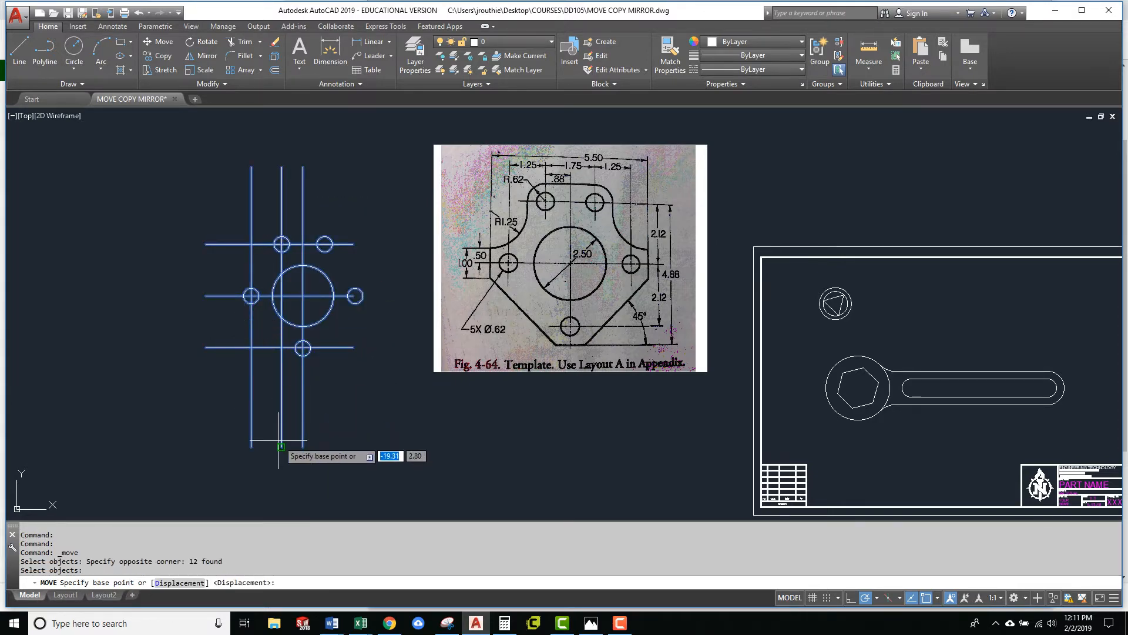
{"action": "left_click", "coordinate": [303, 444]}
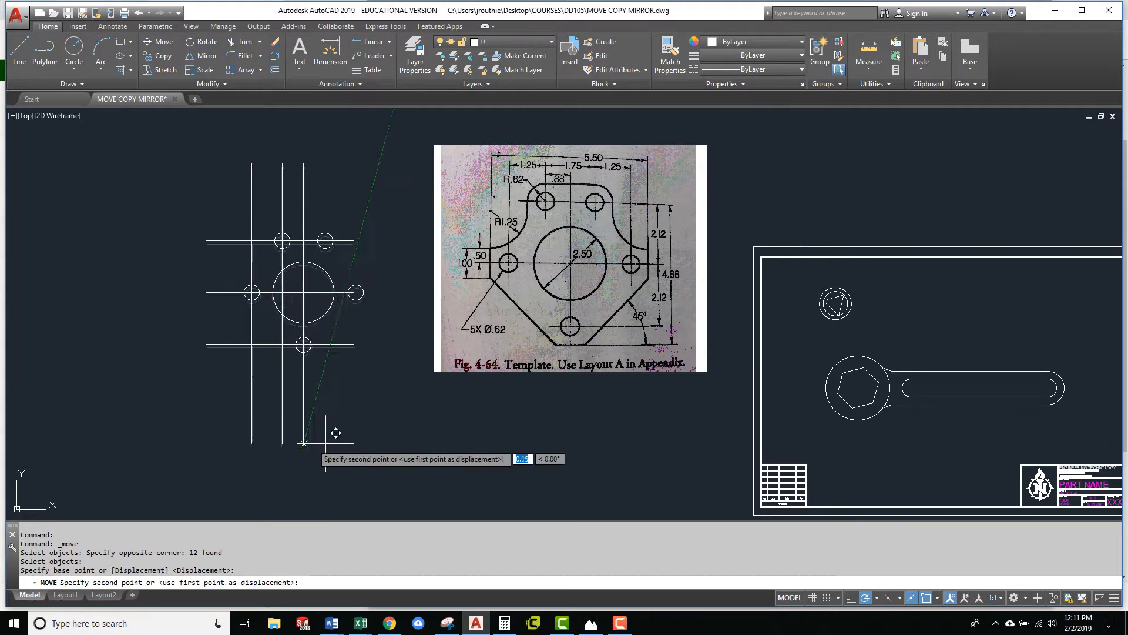
{"action": "left_click", "coordinate": [764, 236]}
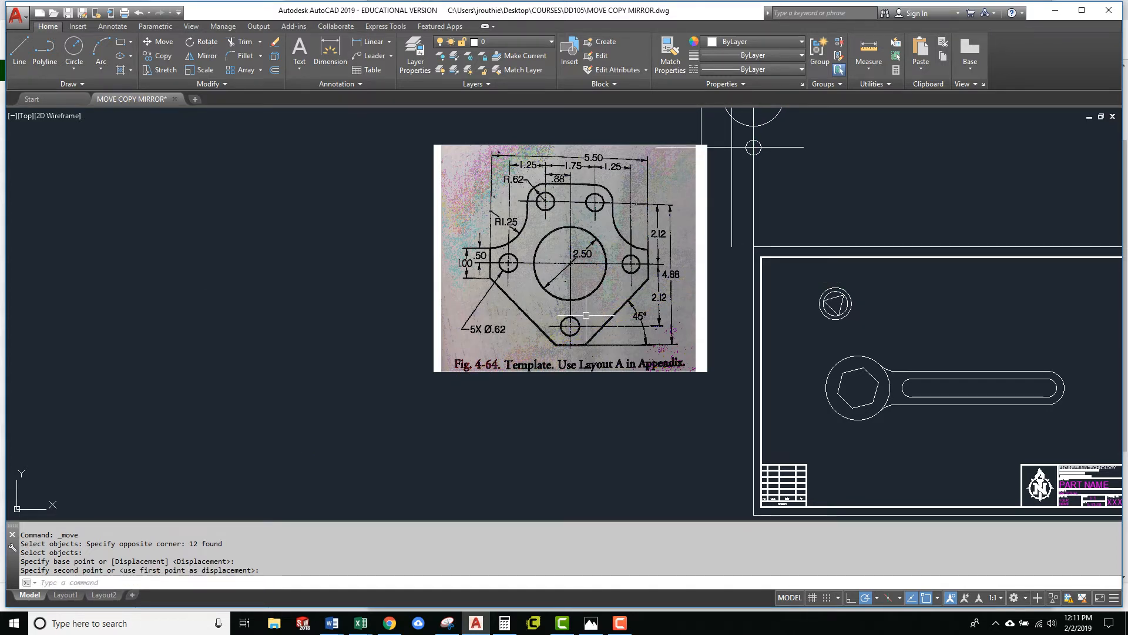
{"action": "type", "text": "u"}
{"action": "key", "text": "Return"}
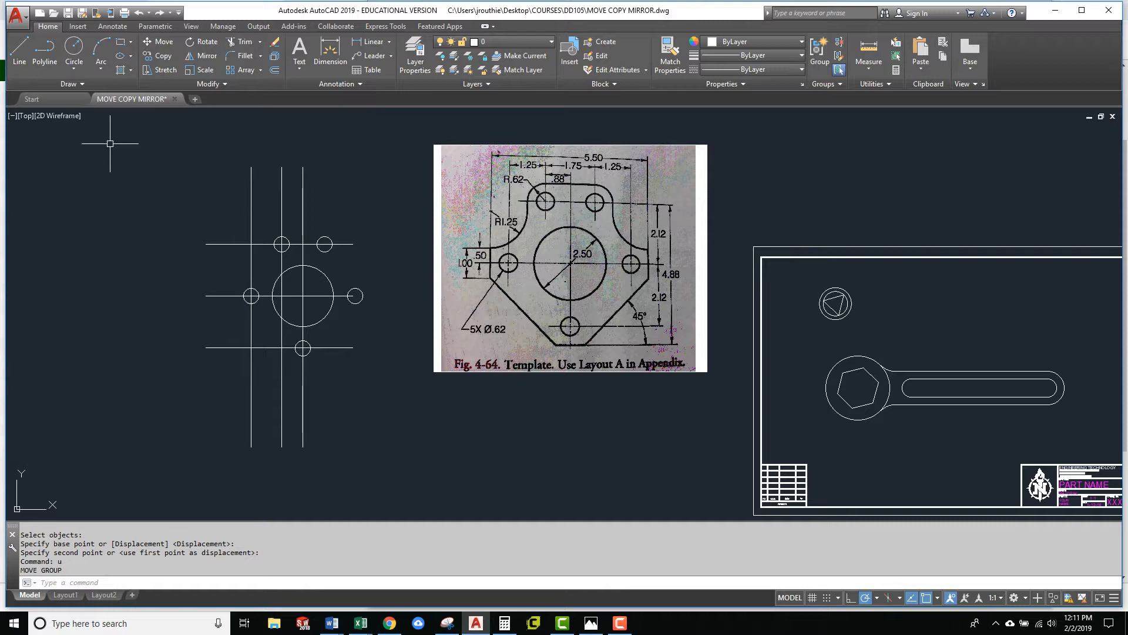
Move the horizontal line through the large circle's centre .5 straight up
{"action": "left_click", "coordinate": [162, 42]}
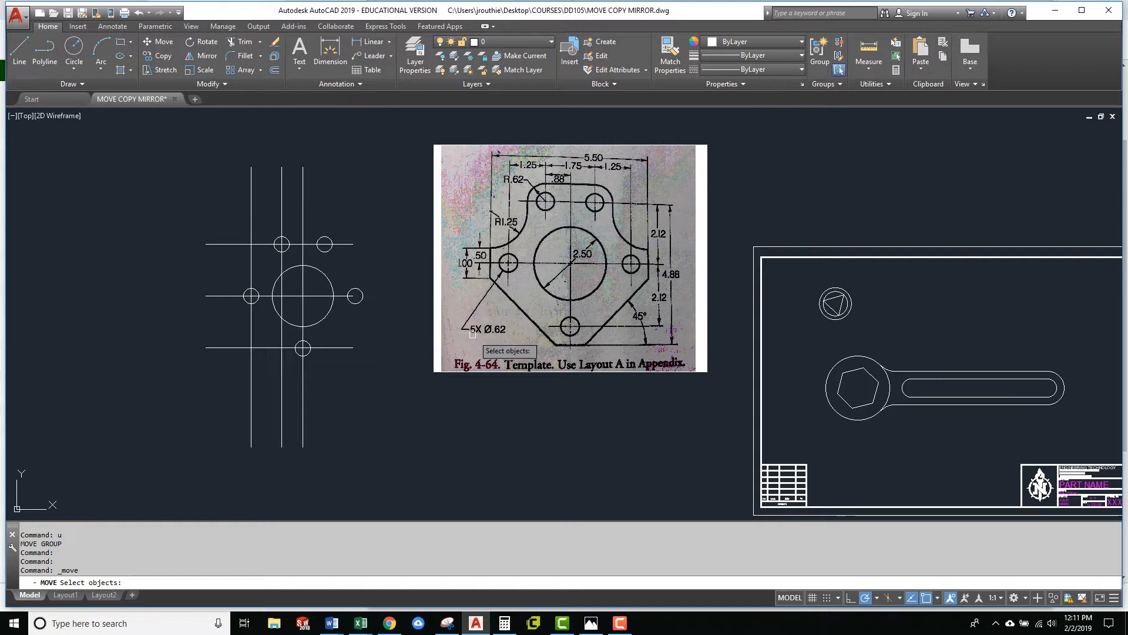
{"action": "left_click", "coordinate": [268, 314]}
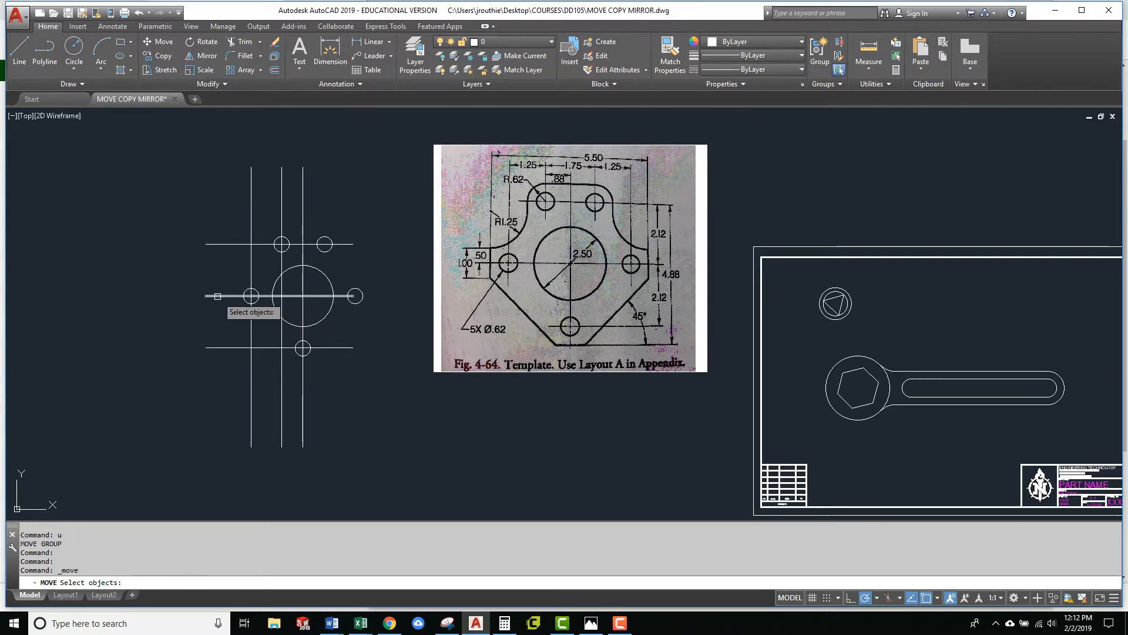
{"action": "key", "text": "Return"}
{"action": "left_click", "coordinate": [185, 315]}
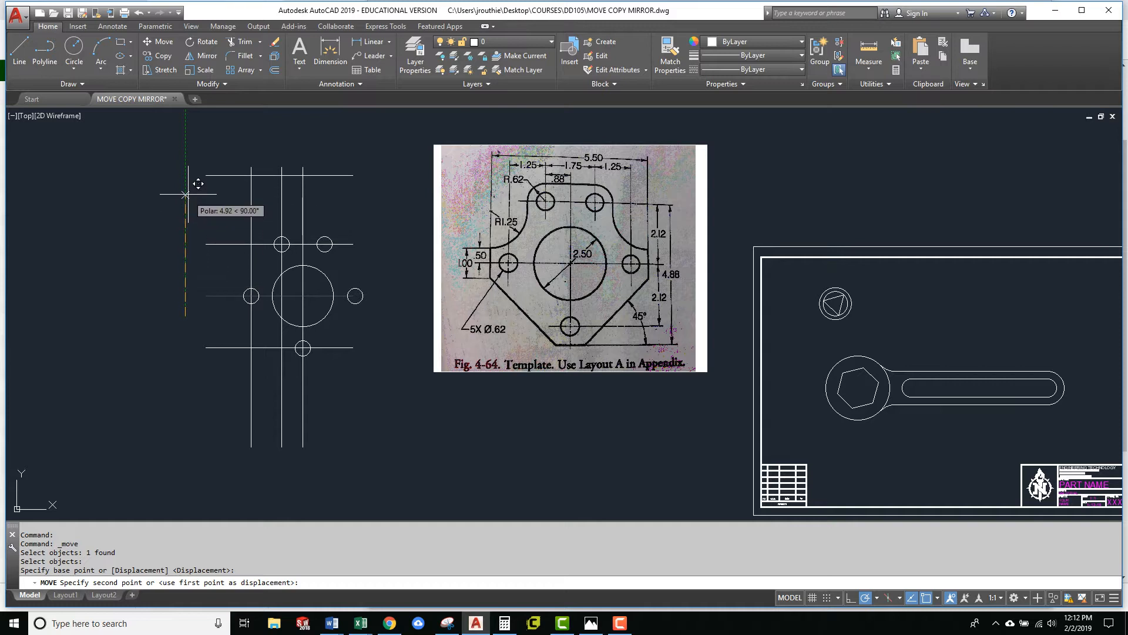
{"action": "type", "text": ".5"}
{"action": "key", "text": "Return"}
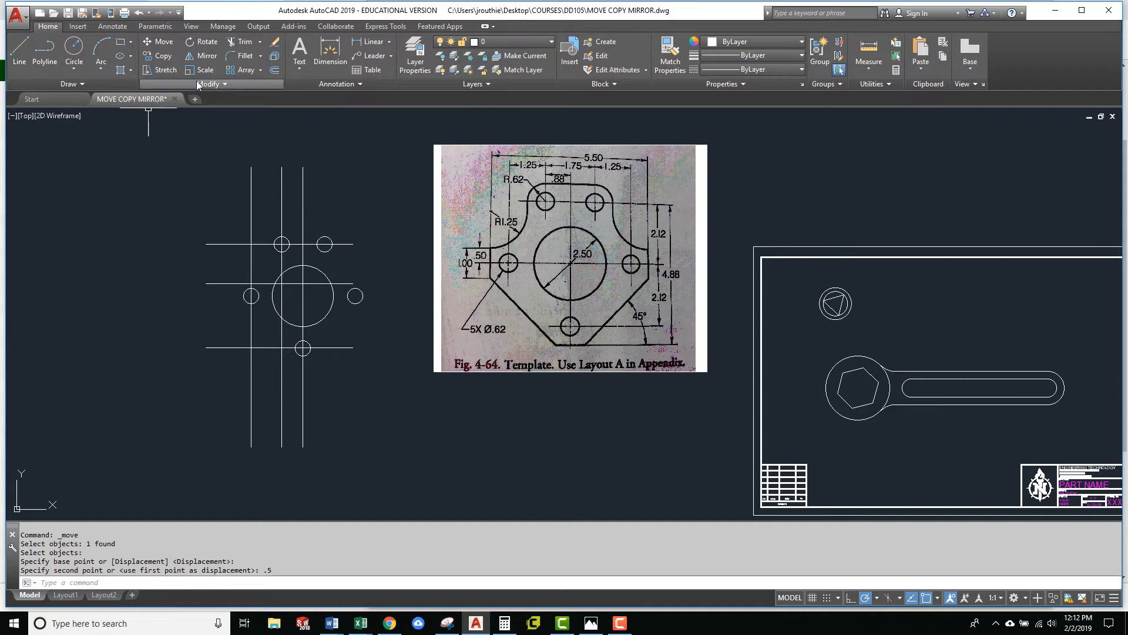
Offset the horizontal line just above the large circle's centre 1 downward
{"action": "left_click", "coordinate": [275, 71]}
{"action": "type", "text": "1"}
{"action": "key", "text": "Return"}
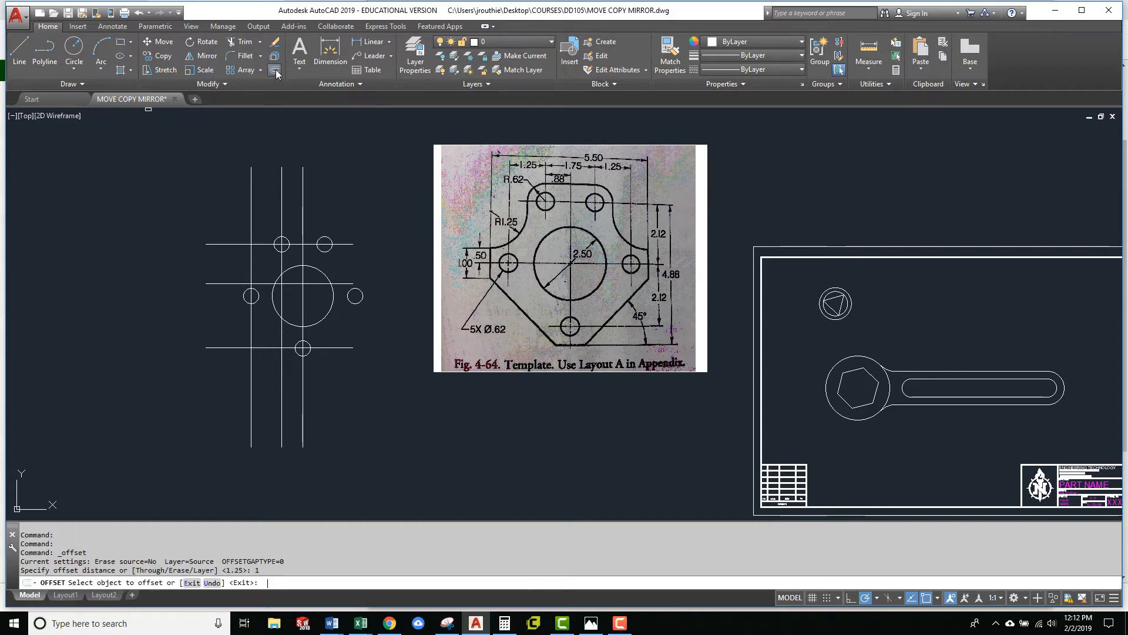
{"action": "left_click", "coordinate": [222, 284]}
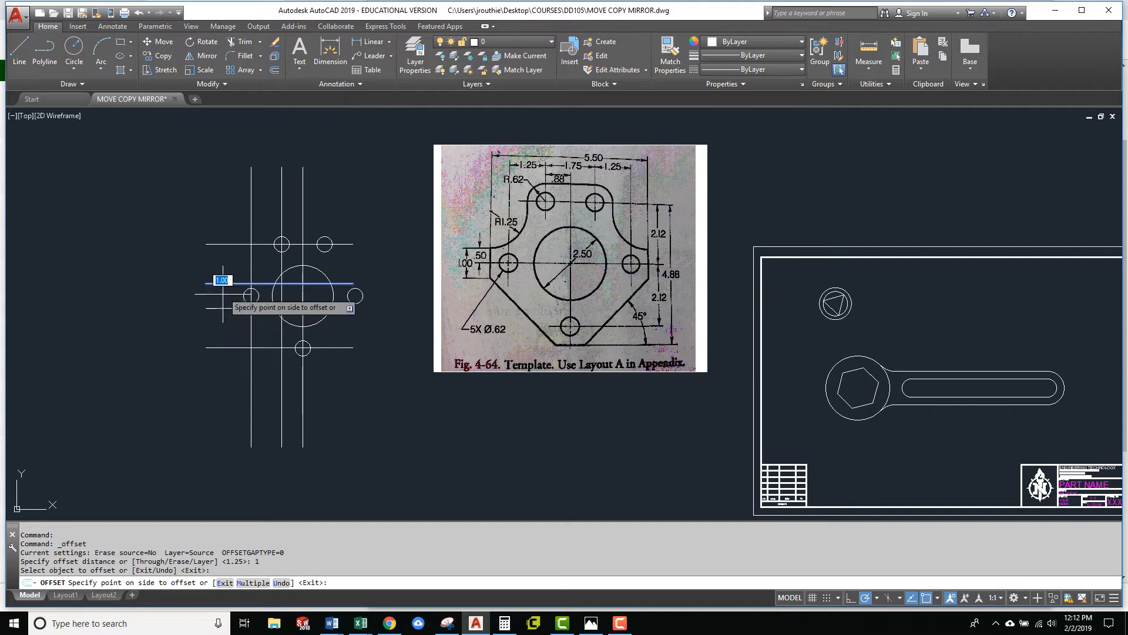
{"action": "left_click", "coordinate": [222, 310]}
{"action": "key", "text": "Return"}
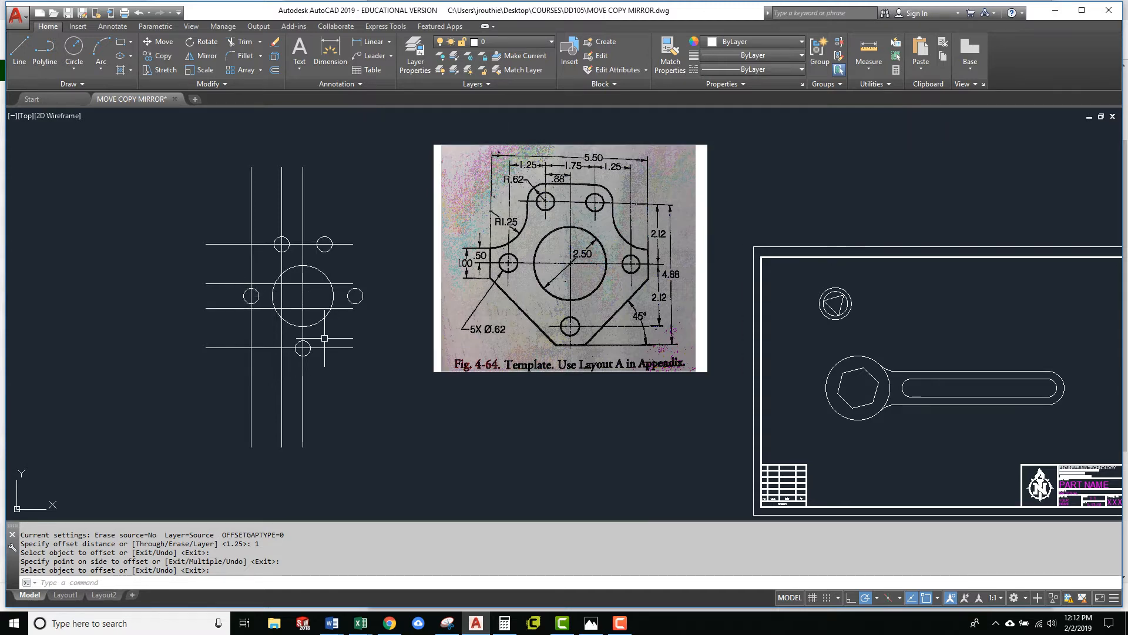
Offset the large circle's vertical centreline 2.75 to the left
{"action": "type", "text": "offset"}
{"action": "key", "text": "Return"}
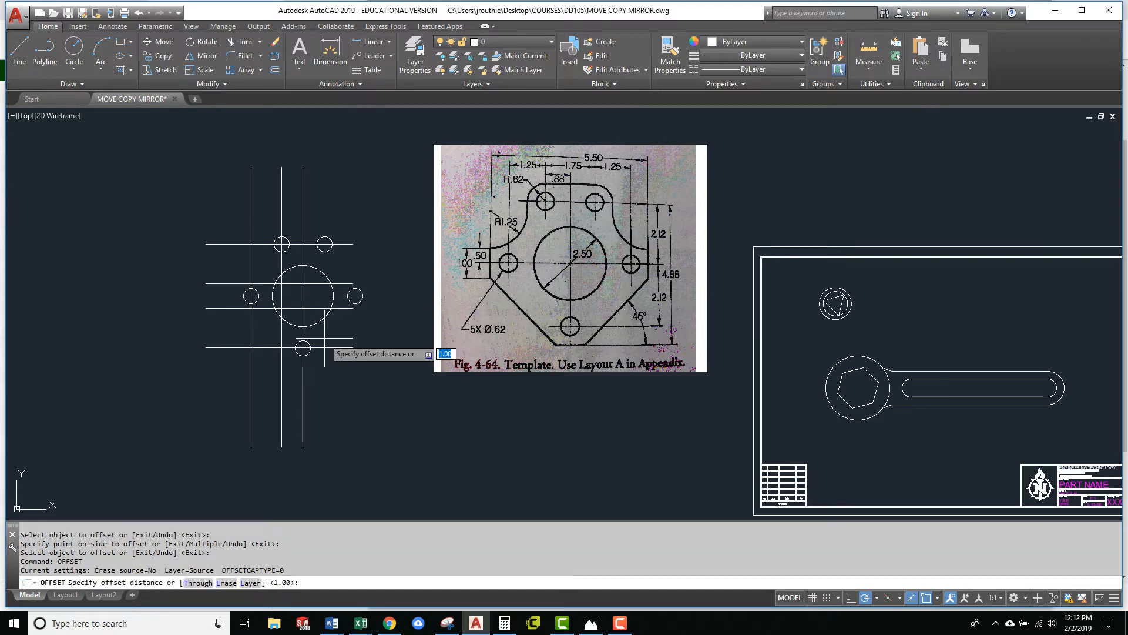
{"action": "type", "text": "2.75"}
{"action": "key", "text": "Return"}
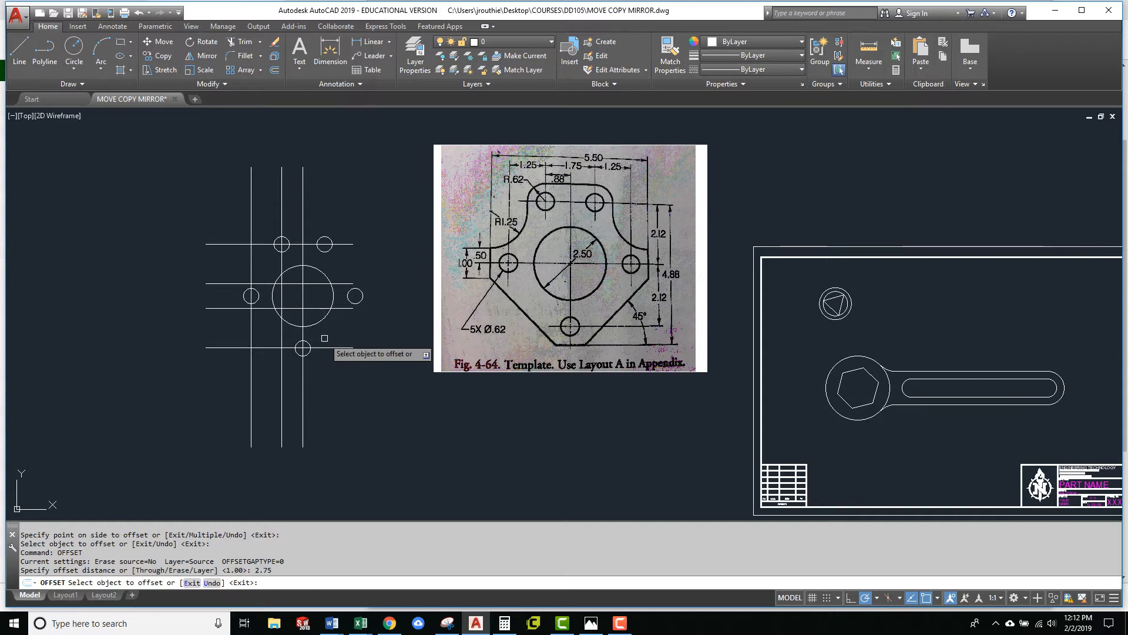
{"action": "left_click", "coordinate": [302, 397]}
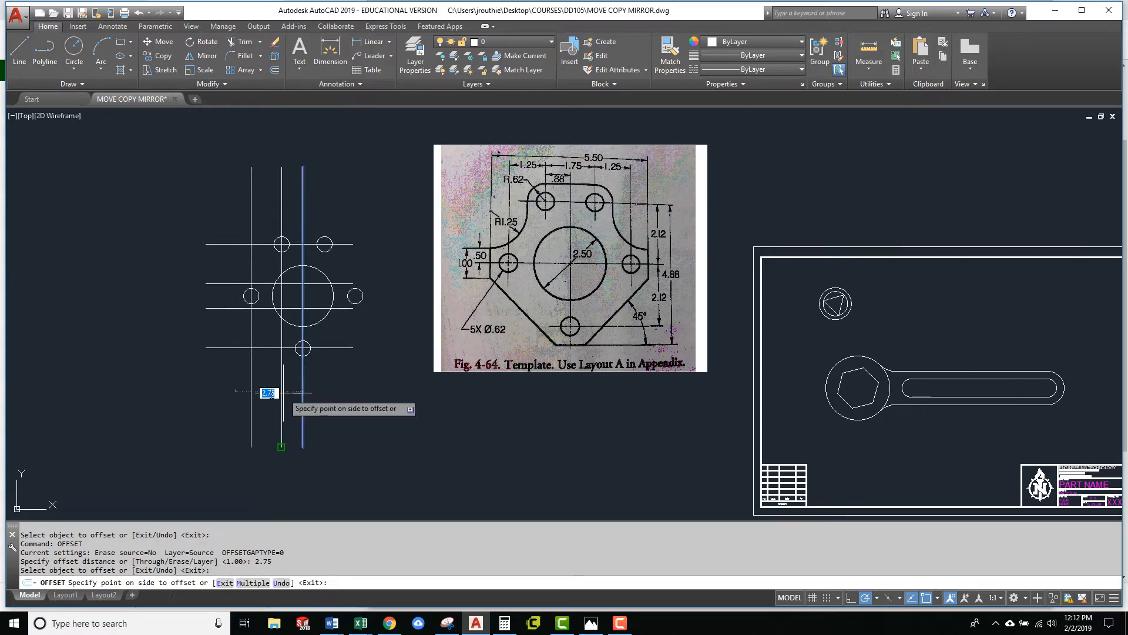
{"action": "left_click", "coordinate": [235, 397]}
{"action": "key", "text": "Return"}
Trim the leftmost vertical line and the two horizontal lines around the leftmost small circle to each other, leaving the template's squared left end
{"action": "type", "text": "tr"}
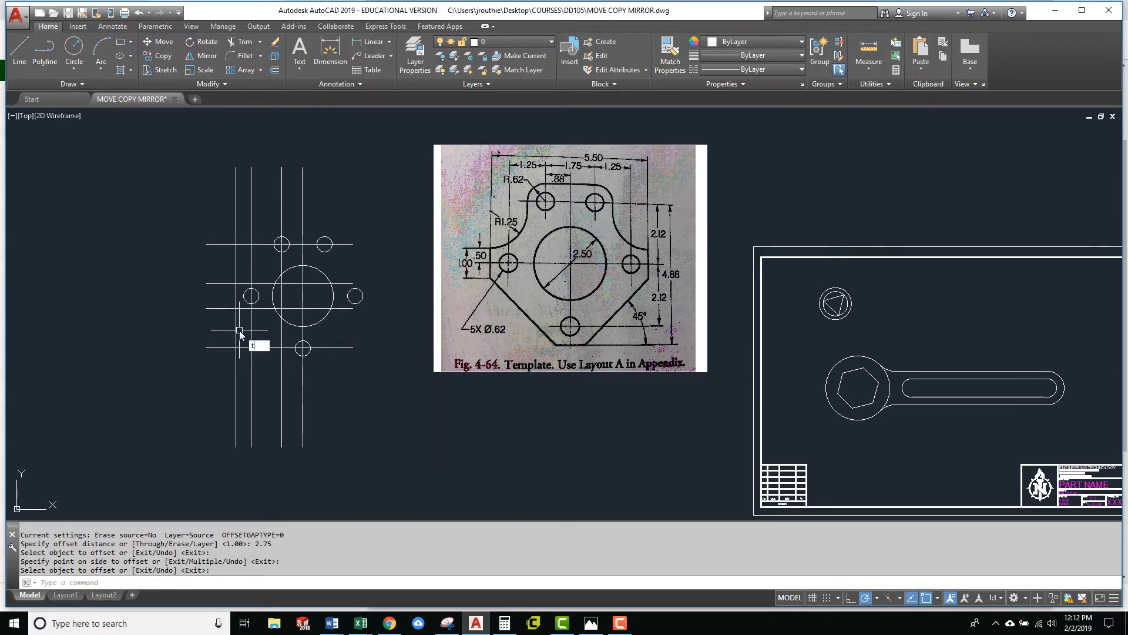
{"action": "key", "text": "Return"}
{"action": "left_click", "coordinate": [236, 314]}
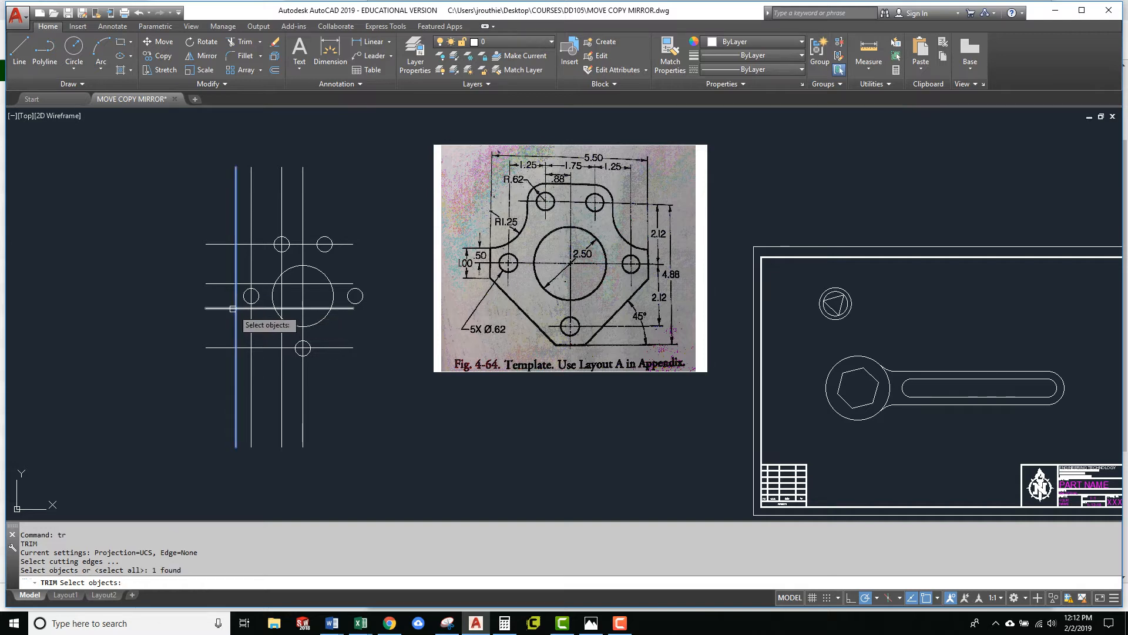
{"action": "left_click", "coordinate": [219, 278]}
{"action": "left_click", "coordinate": [221, 298]}
{"action": "left_click", "coordinate": [215, 313]}
{"action": "key", "text": "Return"}
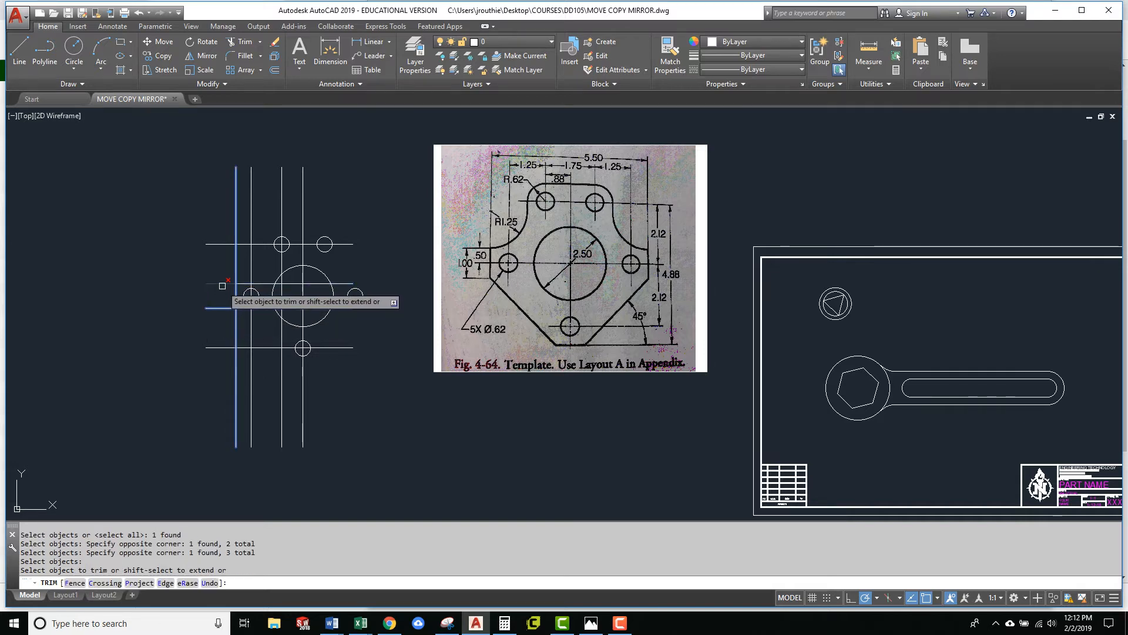
{"action": "left_click", "coordinate": [224, 284]}
{"action": "left_click", "coordinate": [244, 269]}
{"action": "left_click", "coordinate": [234, 274]}
{"action": "left_click", "coordinate": [224, 308]}
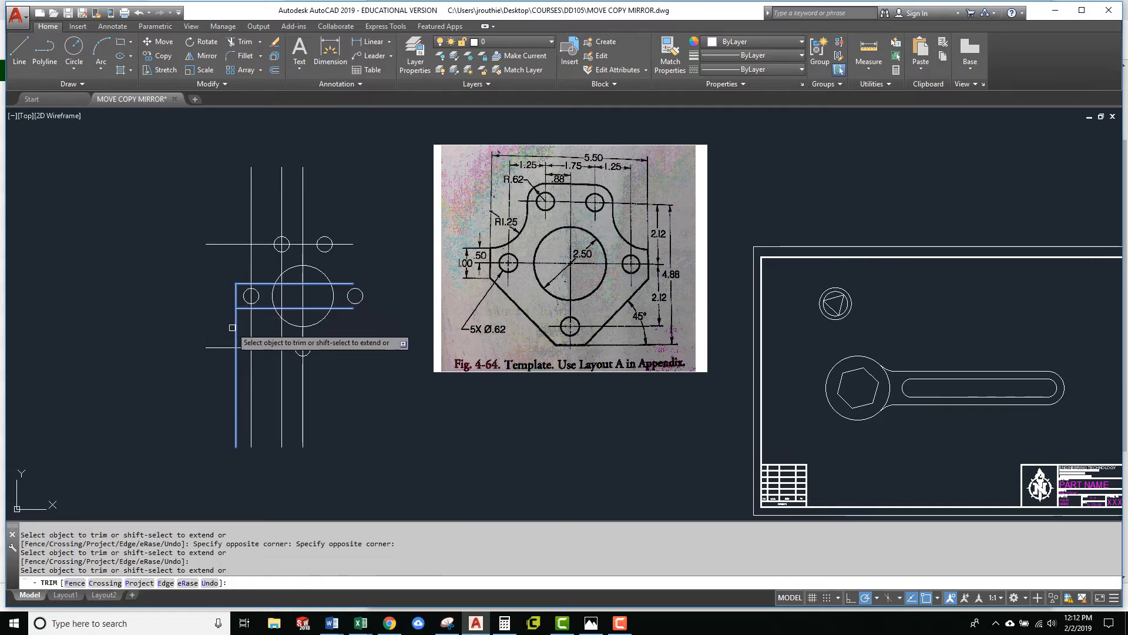
{"action": "left_click", "coordinate": [236, 326]}
{"action": "key", "text": "Return"}
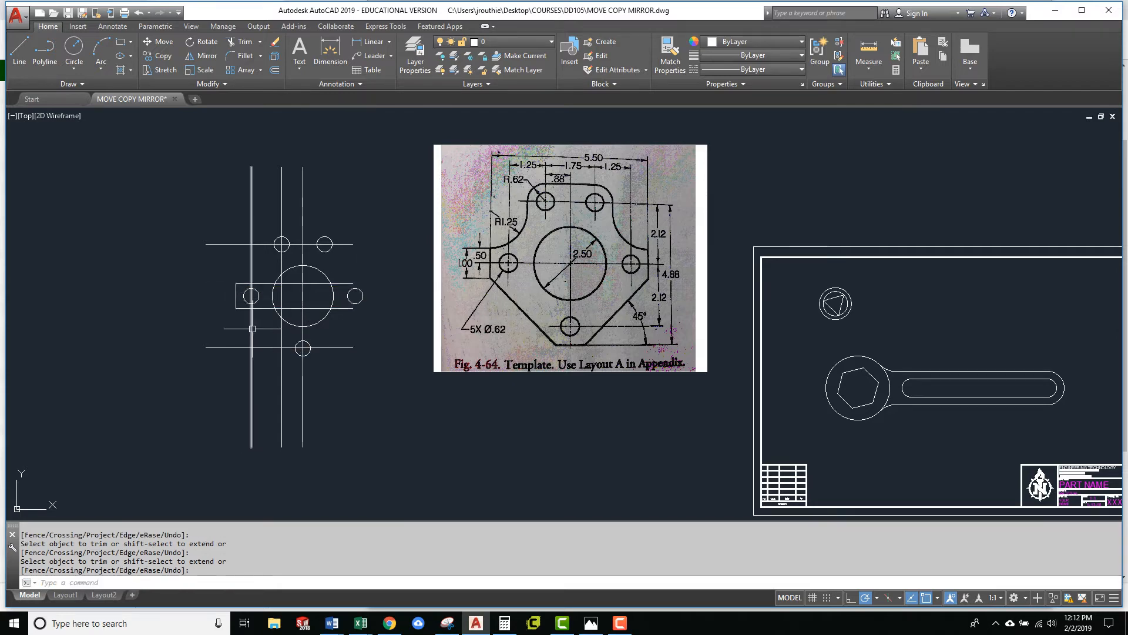
Review the template construction, the bordered wrench drawing and the pasted reference images with the lecture notes
{"action": "scroll", "coordinate": [278, 314], "scroll_direction": "up", "scroll_amount": 2}
{"action": "scroll", "coordinate": [278, 312], "scroll_direction": "down", "scroll_amount": 2}
{"action": "scroll", "coordinate": [328, 307], "scroll_direction": "down", "scroll_amount": 2}
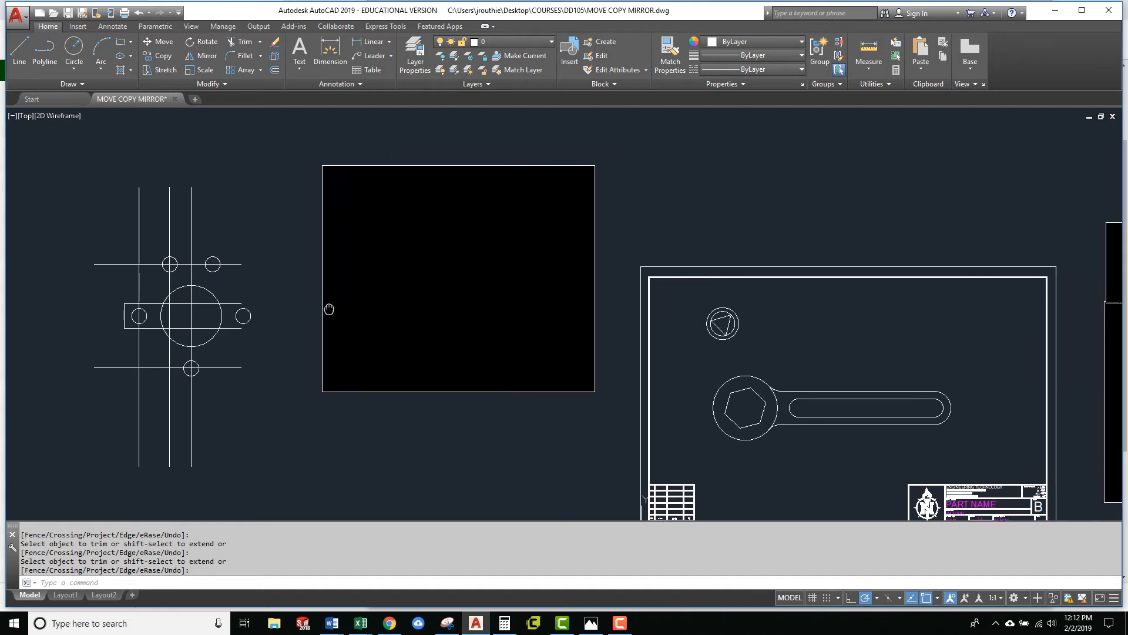
{"action": "middle_click_drag", "start_coordinate": [457, 313], "coordinate": [429, 311]}
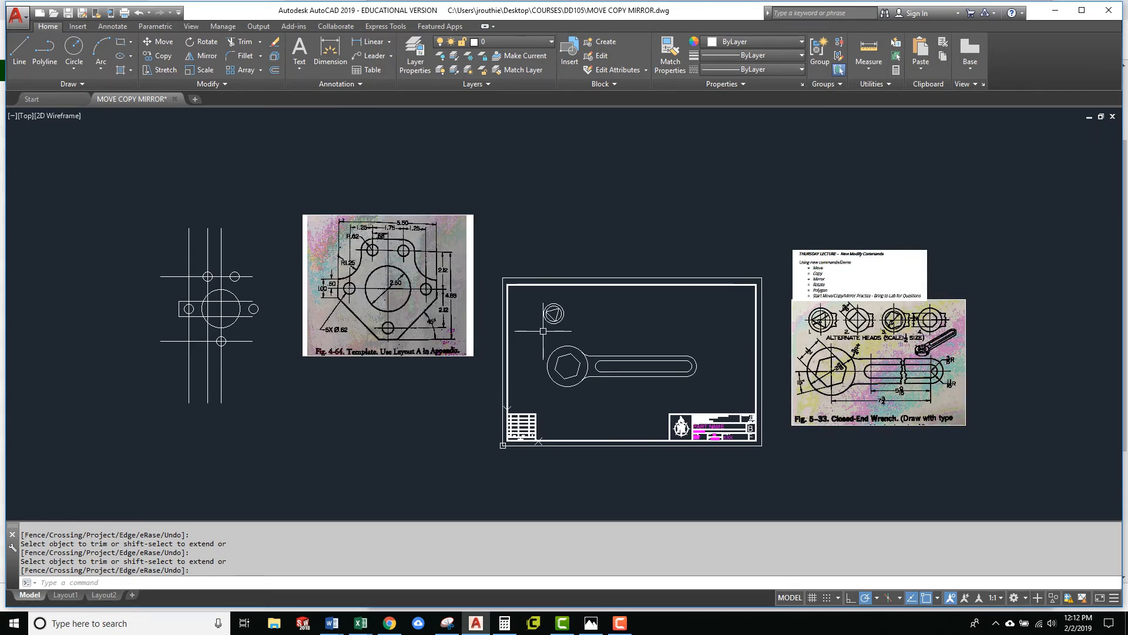
{"action": "scroll", "coordinate": [771, 322], "scroll_direction": "up", "scroll_amount": 2}
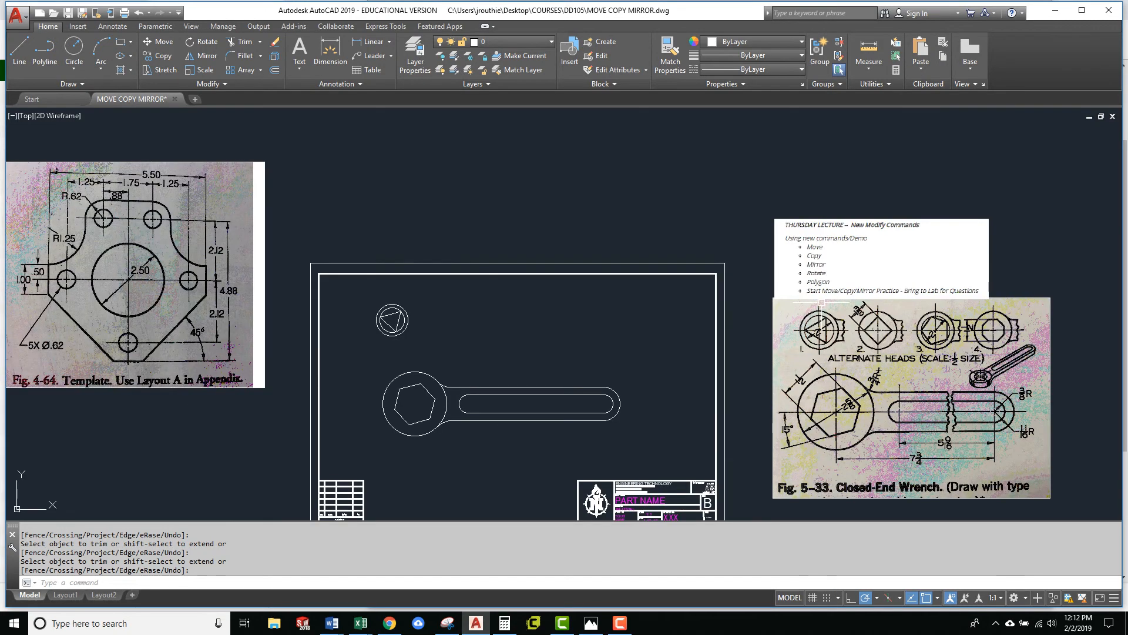
{"action": "scroll", "coordinate": [814, 303], "scroll_direction": "up", "scroll_amount": 2}
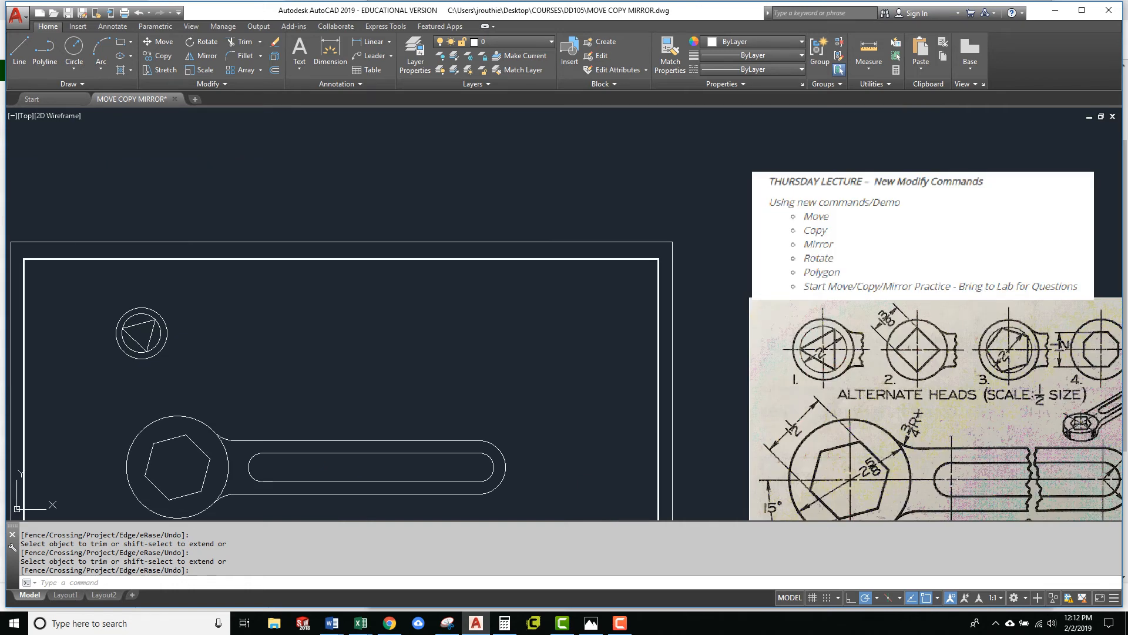
{"action": "scroll", "coordinate": [252, 322], "scroll_direction": "down", "scroll_amount": 4}
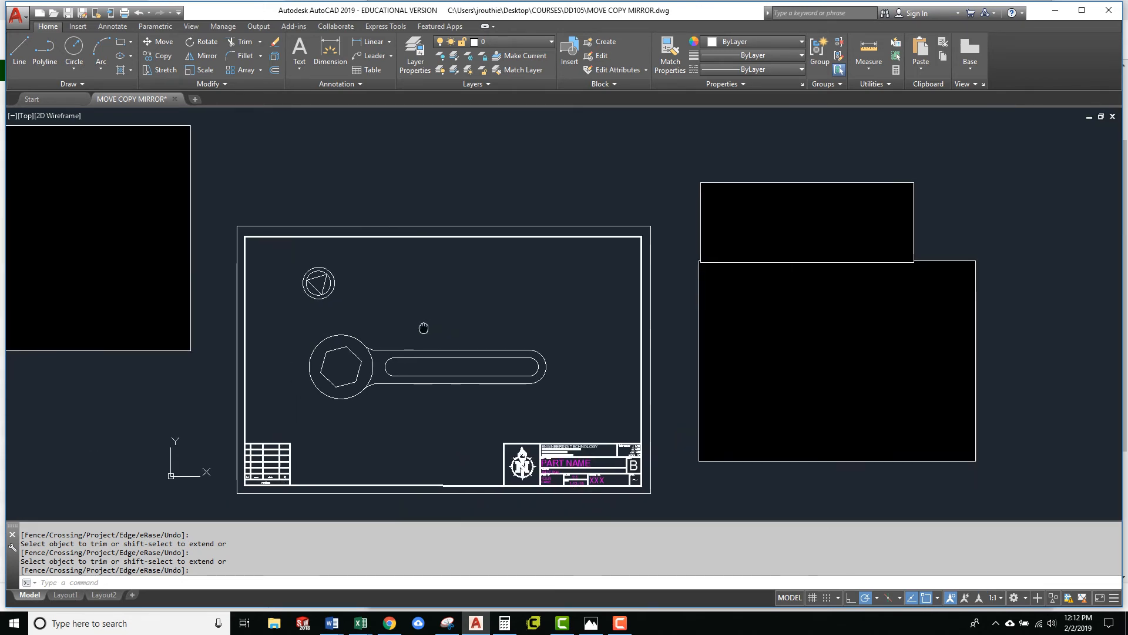
{"action": "middle_click_drag", "start_coordinate": [421, 322], "coordinate": [441, 316]}
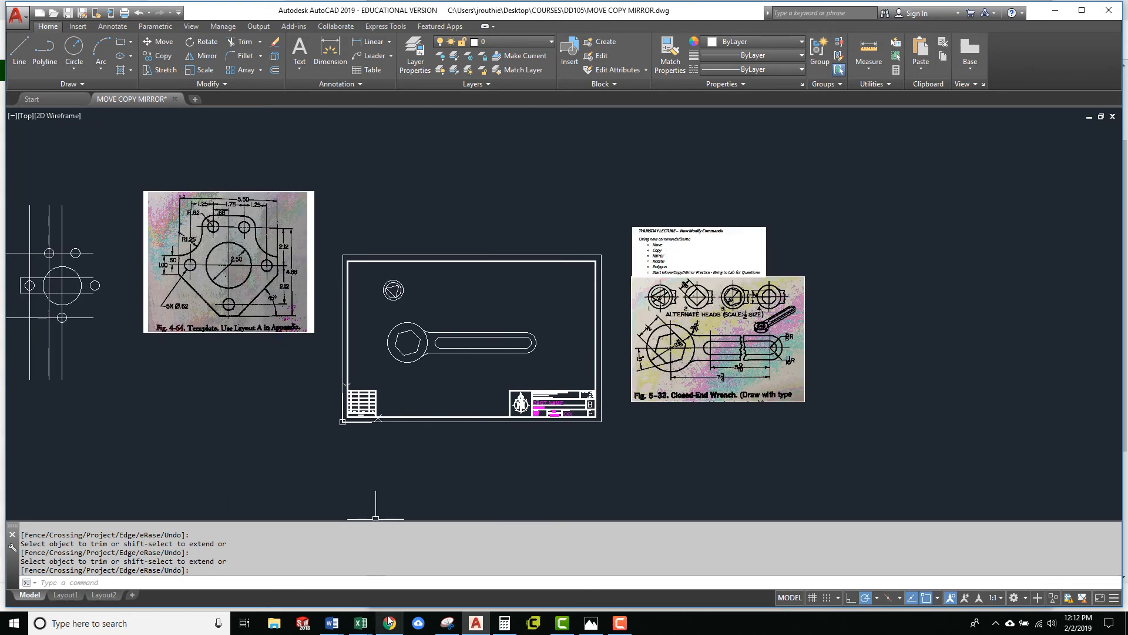
Switch to the DD 105 course page in Chrome and look through the Week 3 and Week 4 lecture topics and assignments
{"action": "mouse_move", "coordinate": [391, 628]}
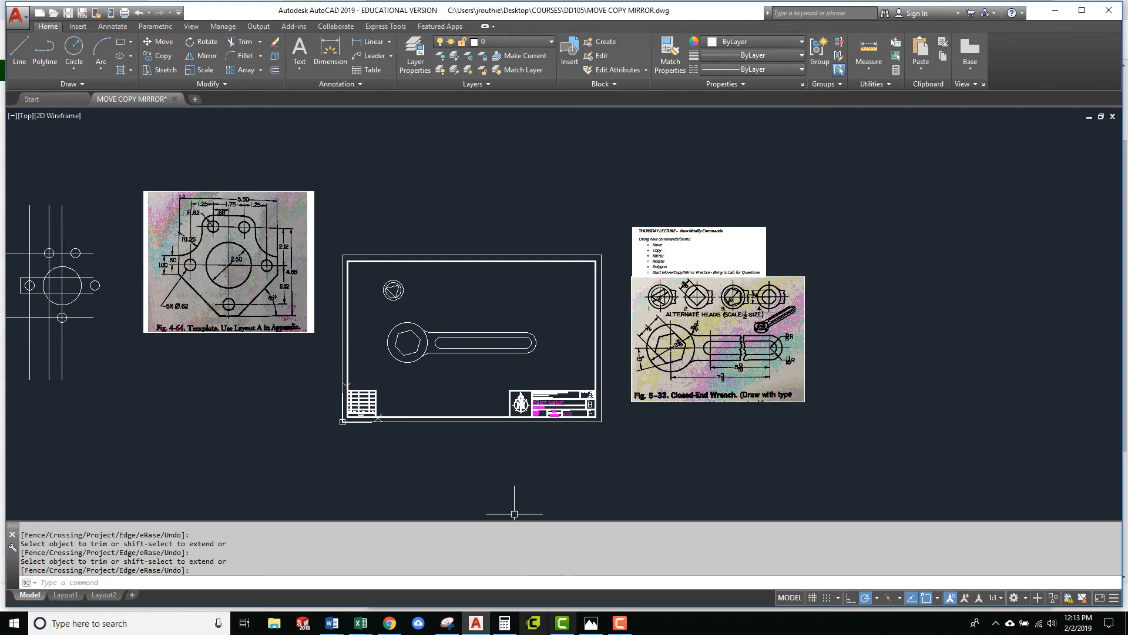
{"action": "left_click", "coordinate": [396, 623]}
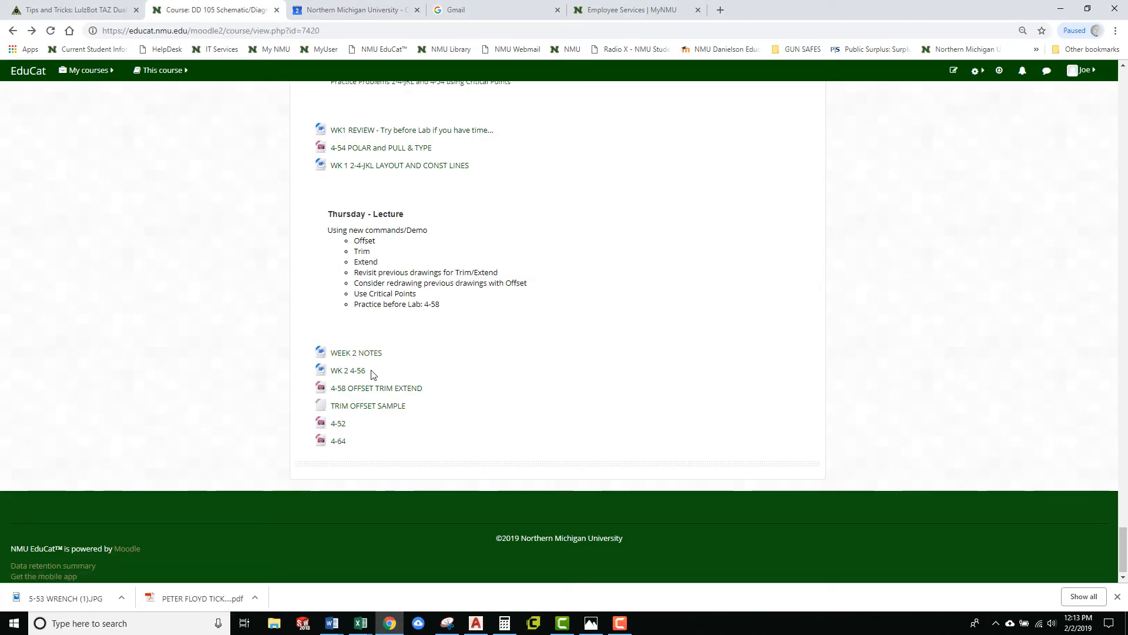
{"action": "scroll", "coordinate": [483, 176], "scroll_direction": "up", "scroll_amount": 20}
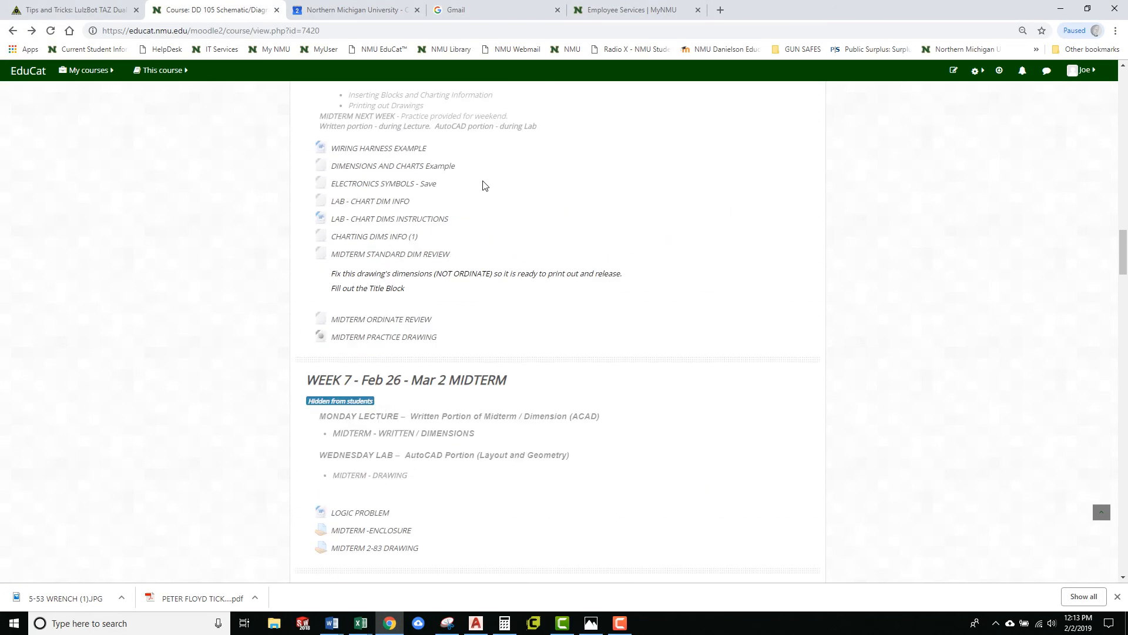
{"action": "scroll", "coordinate": [483, 186], "scroll_direction": "up", "scroll_amount": 20}
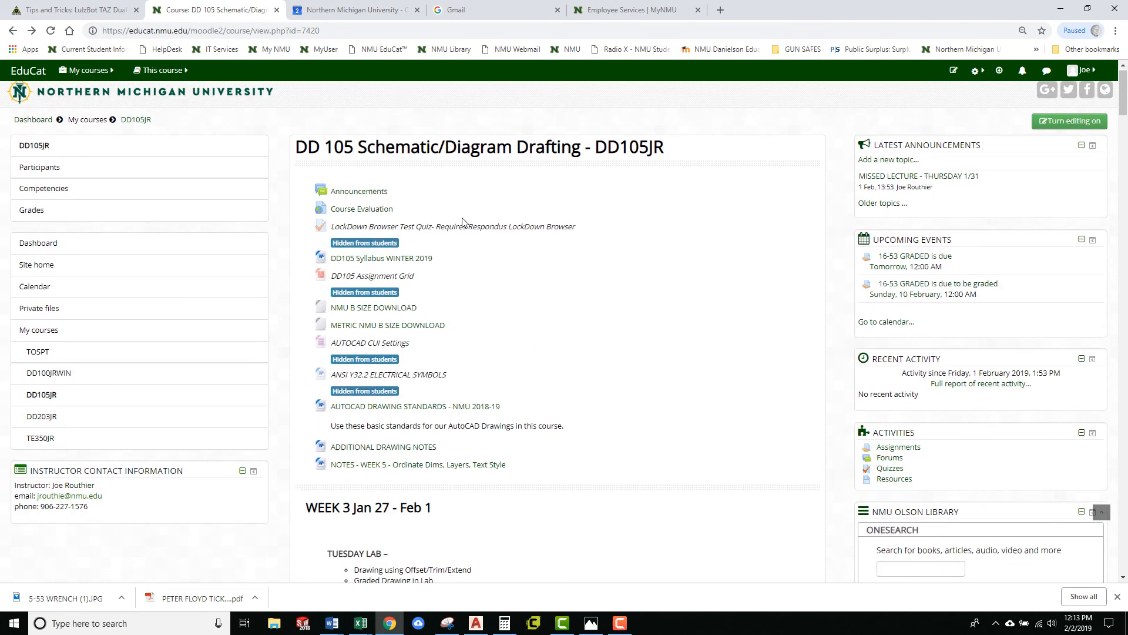
{"action": "scroll", "coordinate": [462, 222], "scroll_direction": "down", "scroll_amount": 10}
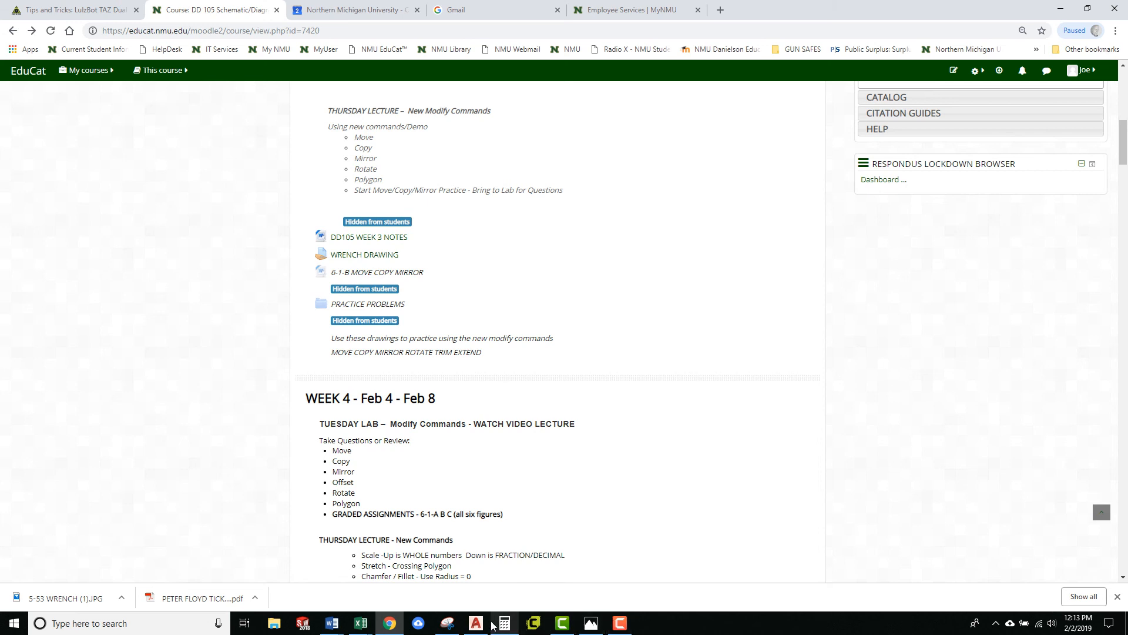
{"action": "mouse_move", "coordinate": [493, 625]}
{"action": "left_click", "coordinate": [623, 626]}
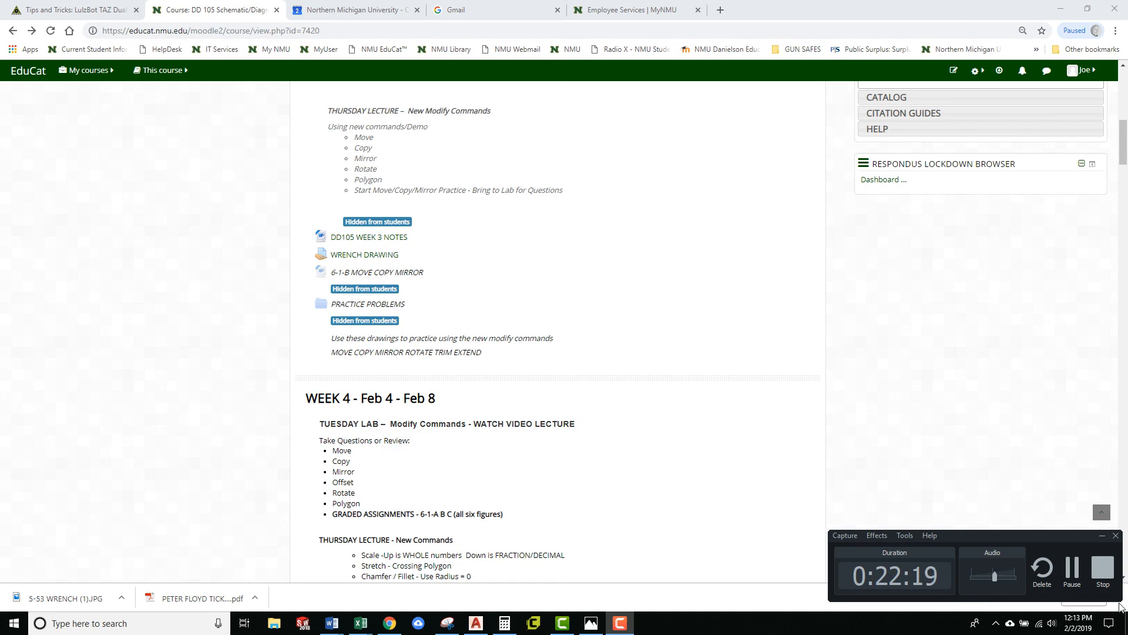